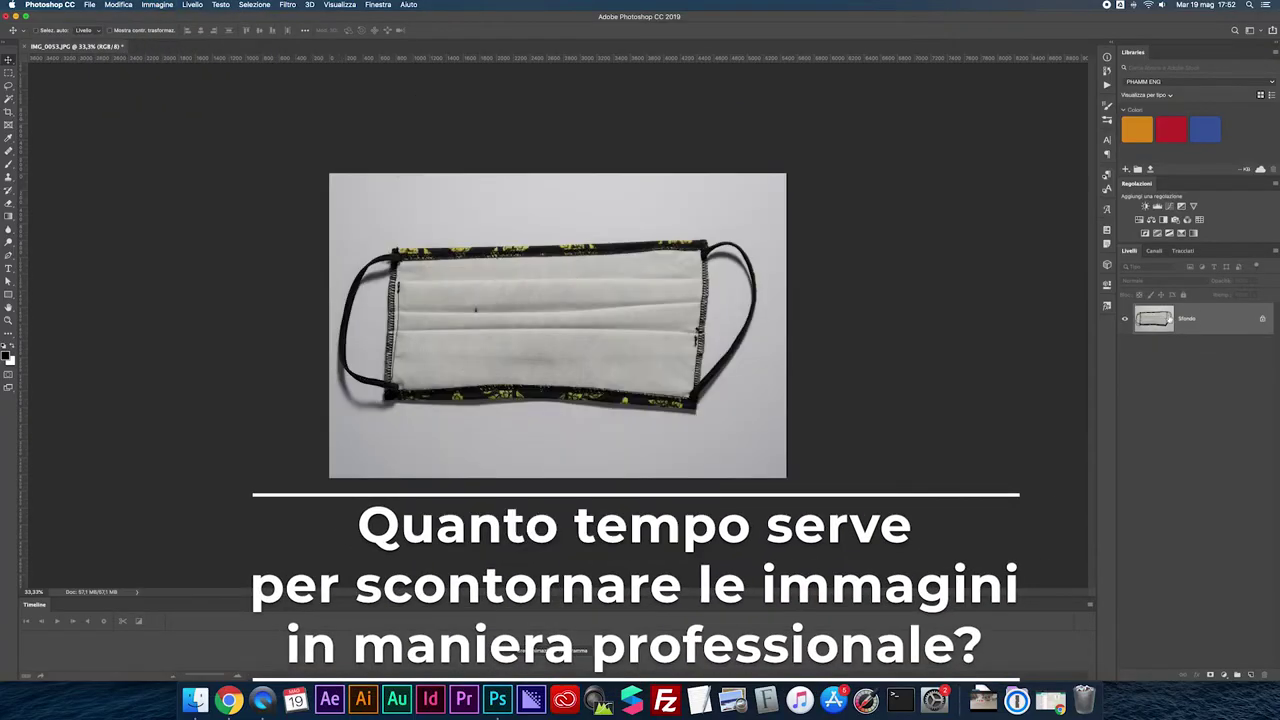
# Rotate the fabric mask photo about -2.8° so the mask sits level, then zoom in.
pyautogui.press('super+t')
pyautogui.moveTo(330, 173); pyautogui.dragTo(330, 154)
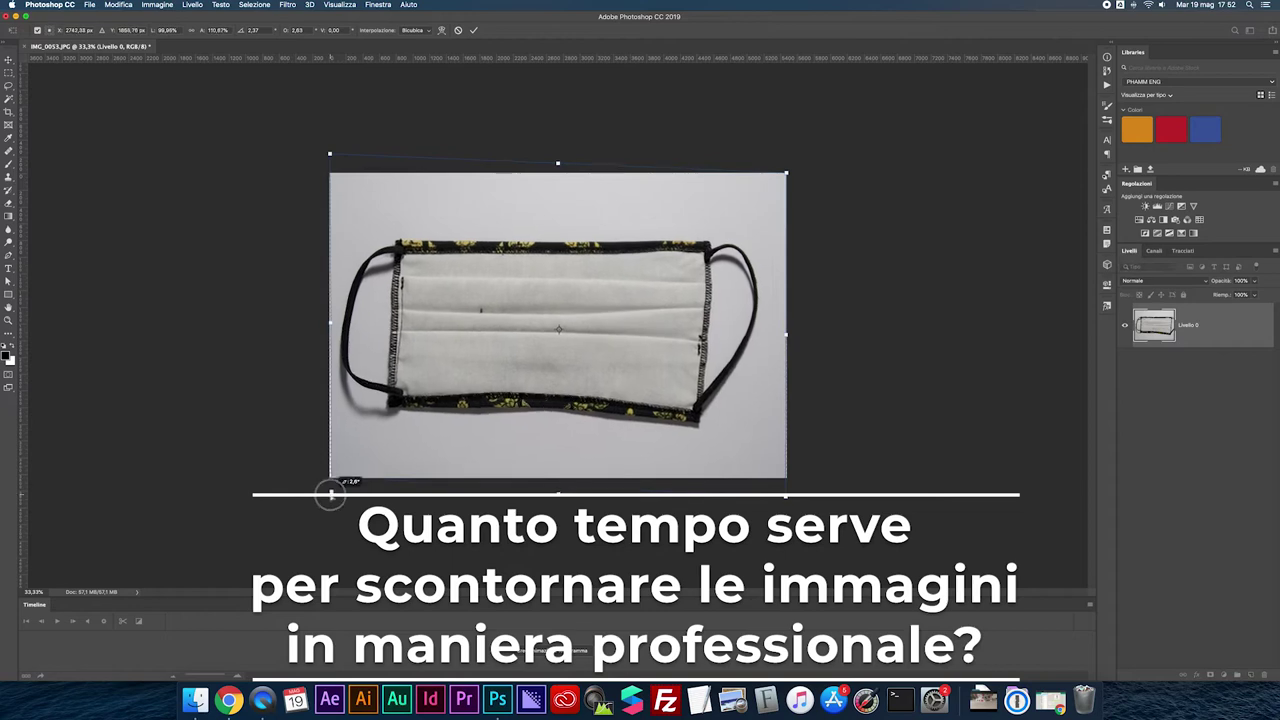
pyautogui.moveTo(557, 163); pyautogui.dragTo(557, 176)
pyautogui.press('Return')
pyautogui.press('b')
pyautogui.press('s')
pyautogui.scroll(5, 493, 341)
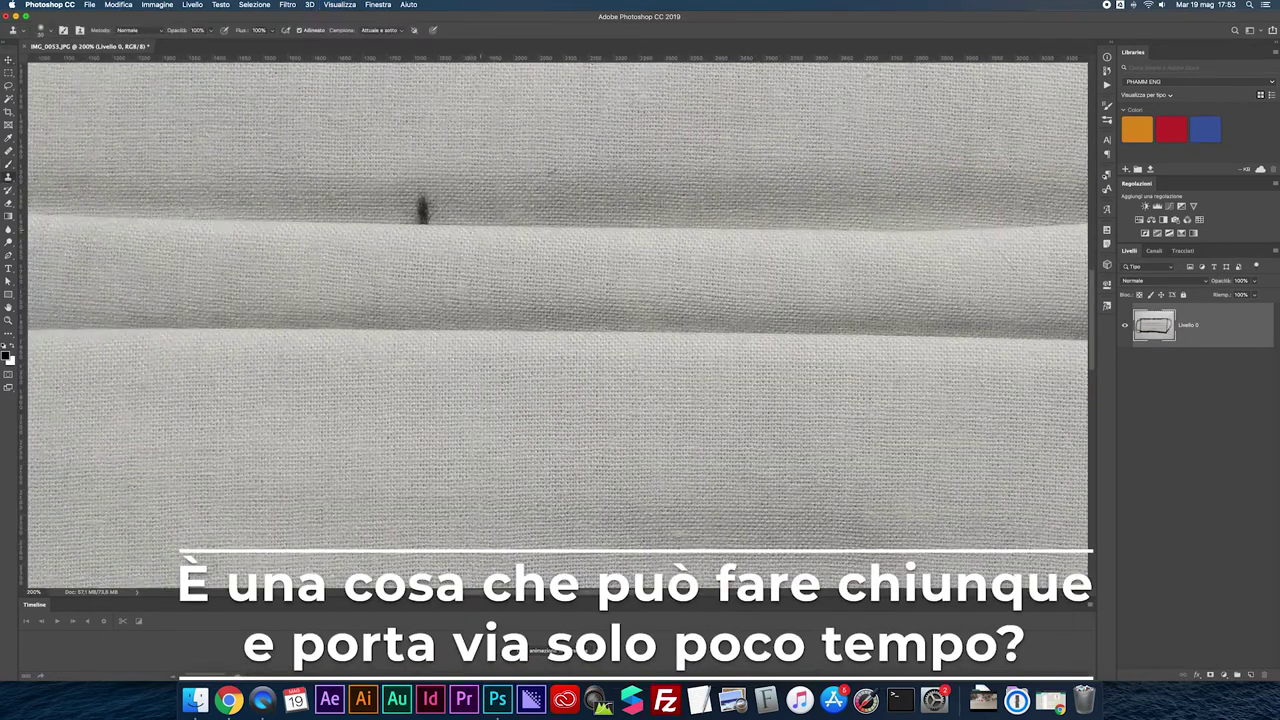
# Pen-trace from the mask's top-left corner down the right ear loop to the bottom edge.
pyautogui.press('p')
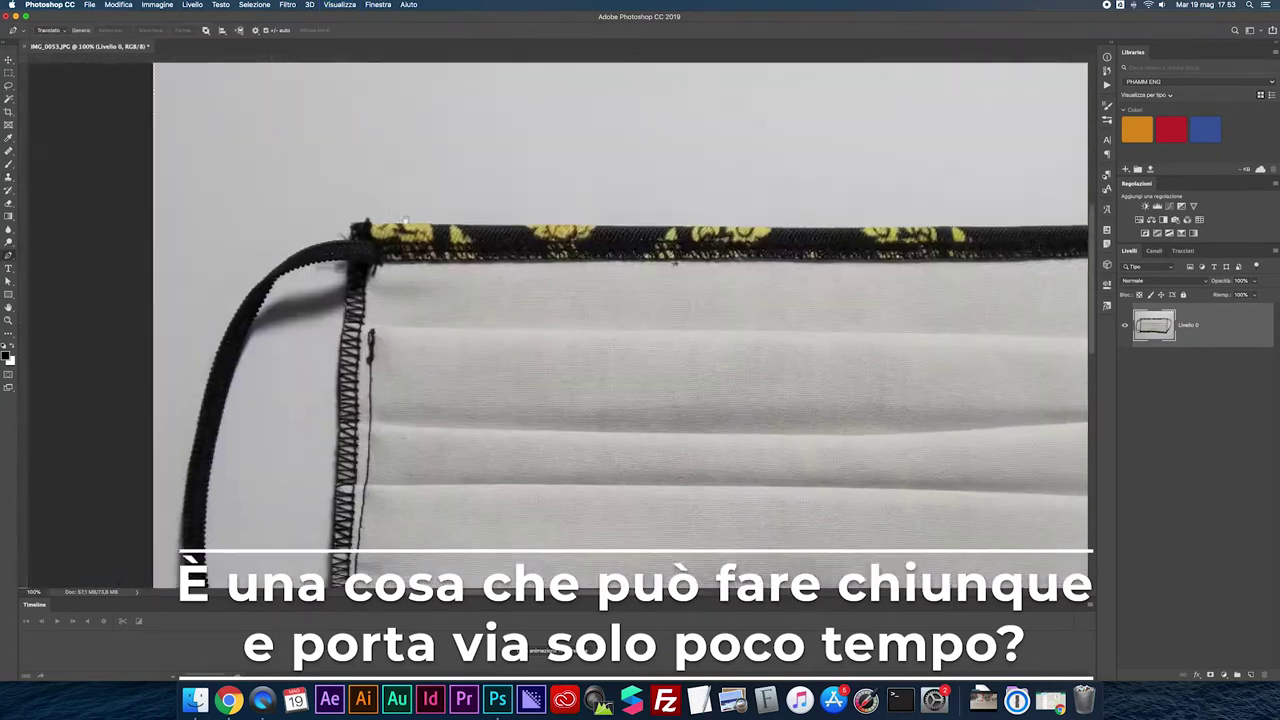
pyautogui.click(310, 213)
pyautogui.hscroll(10, 845, 222)
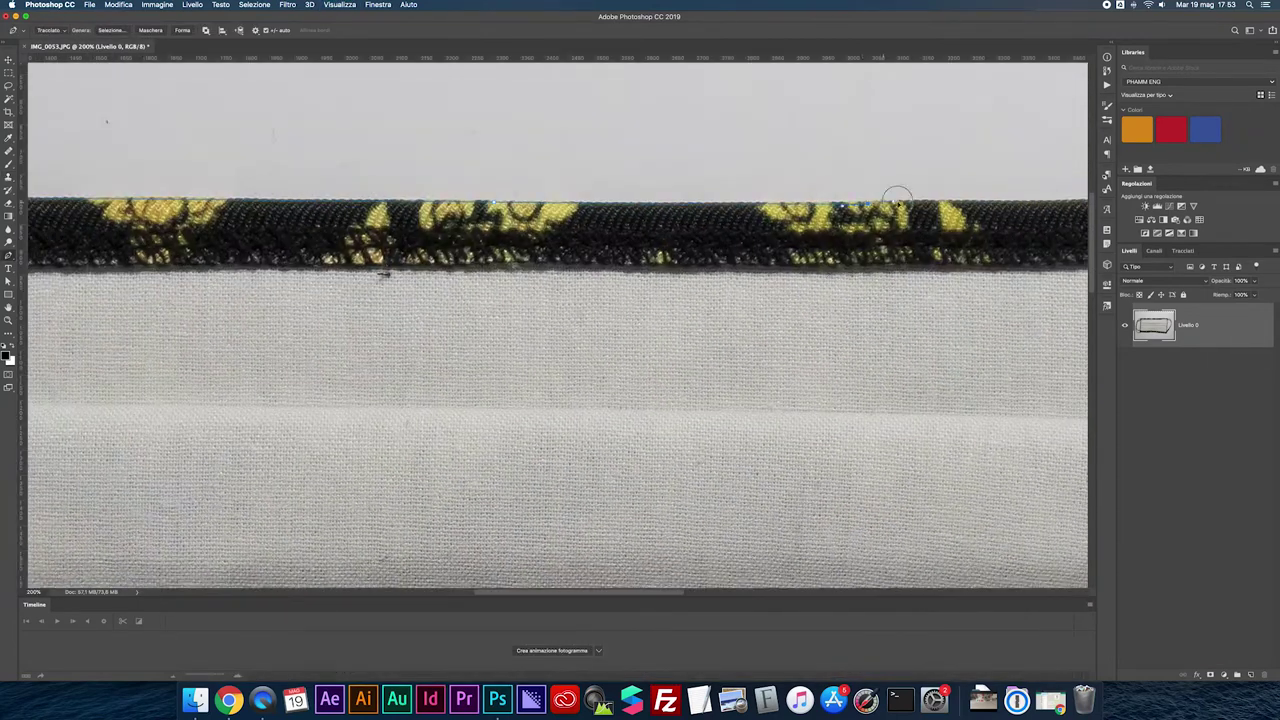
pyautogui.hscroll(10, 845, 222)
pyautogui.hscroll(10, 810, 330)
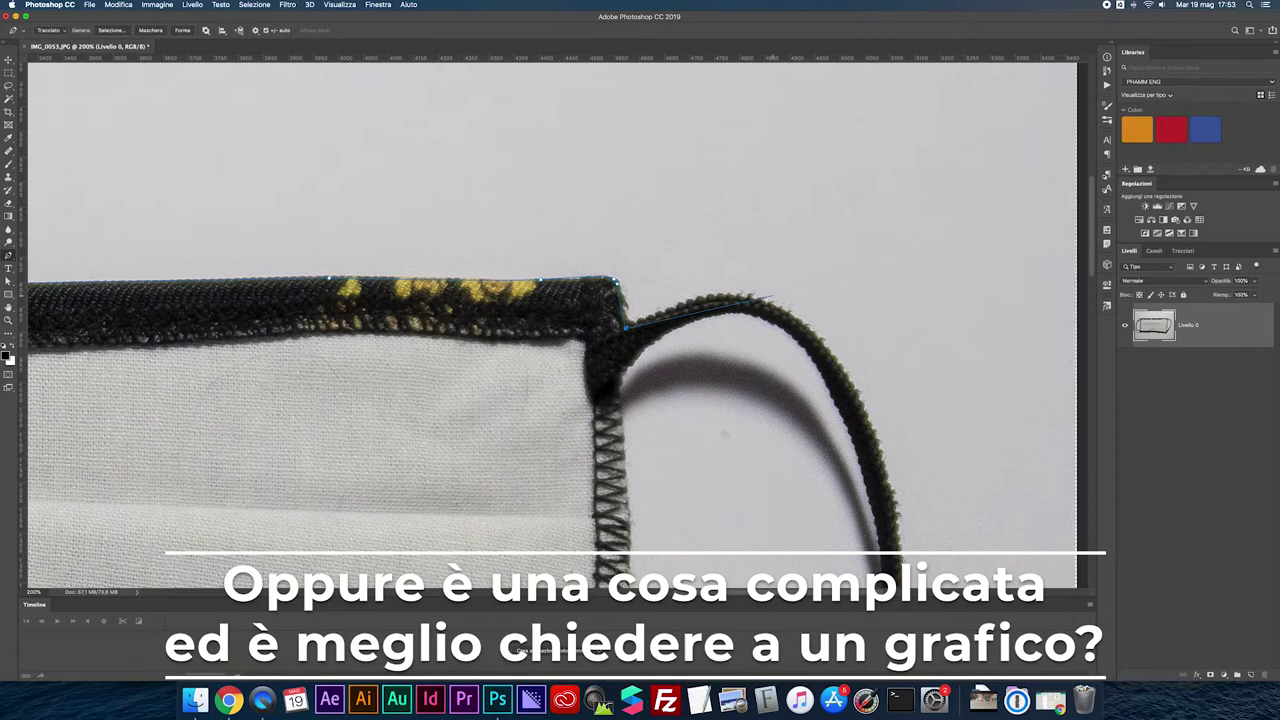
pyautogui.scroll(-10, 666, 371)
pyautogui.hscroll(10, 666, 371)
pyautogui.scroll(-5, 645, 330)
pyautogui.hscroll(-5, 645, 330)
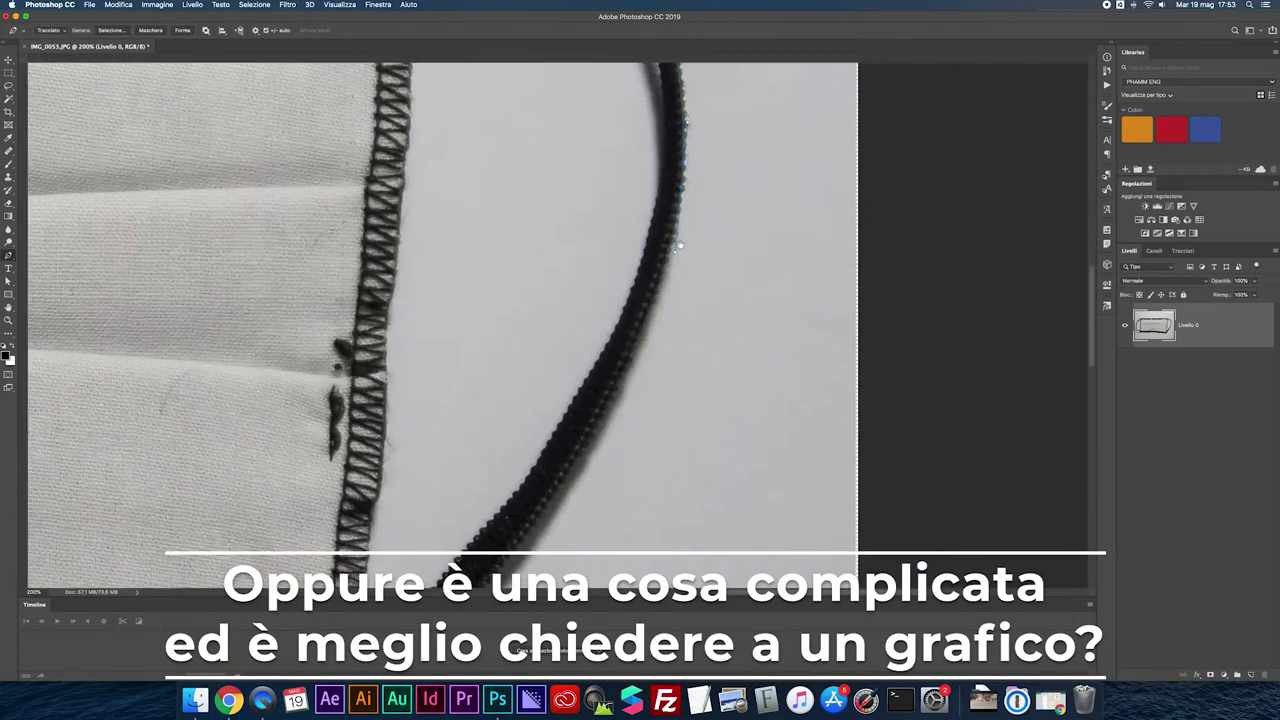
pyautogui.scroll(-10, 645, 330)
pyautogui.click(394, 472)
pyautogui.scroll(-5, 380, 560)
pyautogui.hscroll(-5, 380, 560)
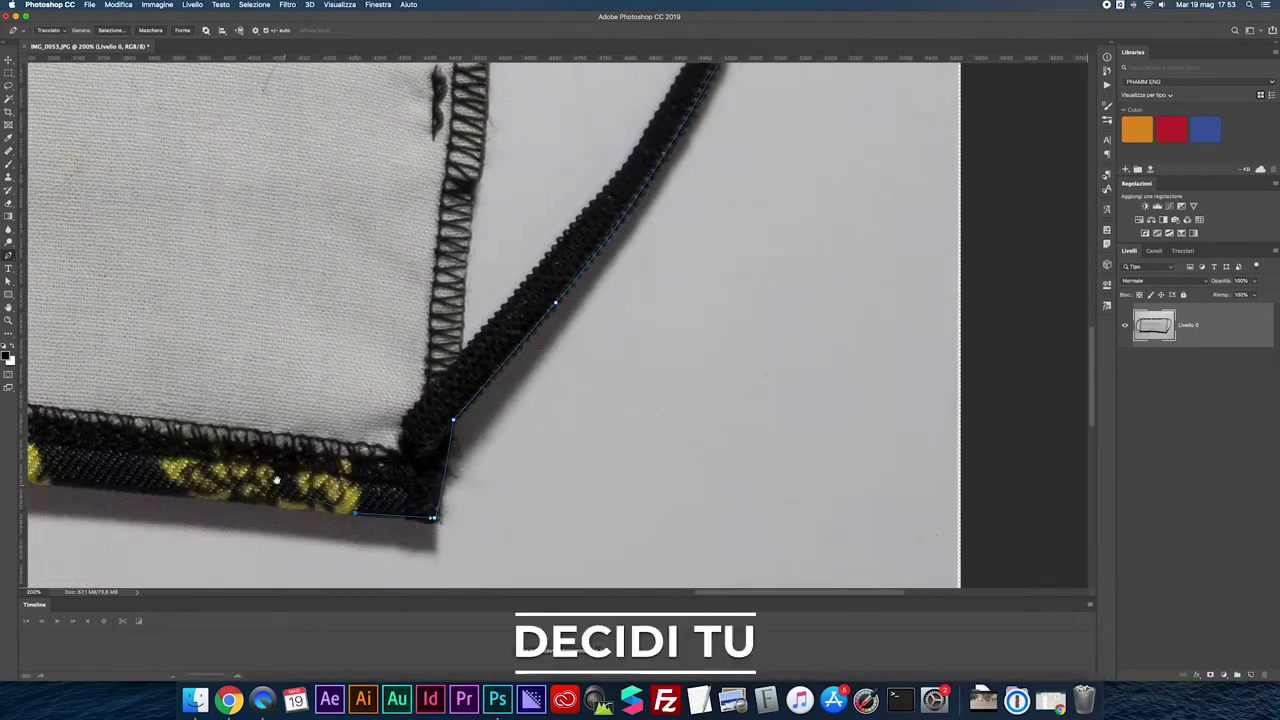
pyautogui.scroll(-5, 436, 508)
pyautogui.hscroll(-10, 436, 508)
pyautogui.scroll(-5, 436, 508)
pyautogui.hscroll(-10, 436, 508)
pyautogui.click(349, 285)
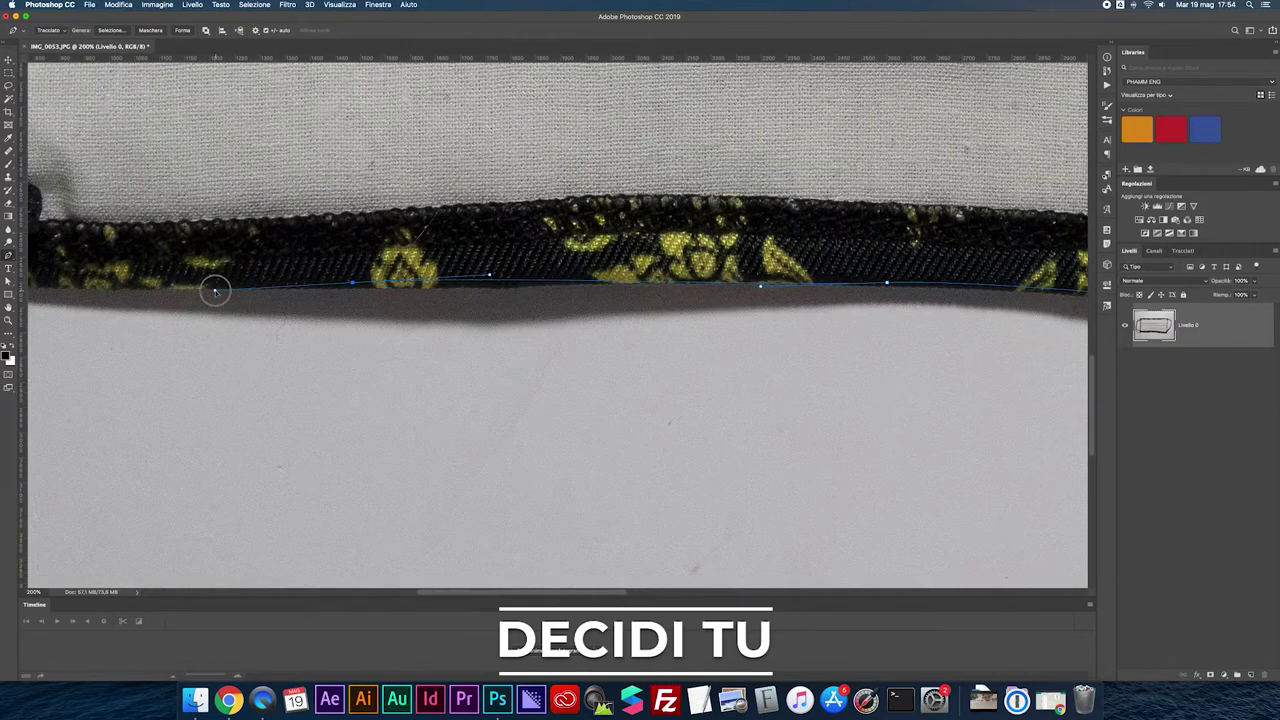
# Continue the path around the bottom-left corner and up the left ear-loop cord.
pyautogui.hscroll(-5, 524, 270)
pyautogui.click(483, 271)
pyautogui.click(437, 268)
pyautogui.click(437, 200)
pyautogui.scroll(5, 443, 200)
pyautogui.hscroll(-5, 443, 280)
pyautogui.click(570, 383)
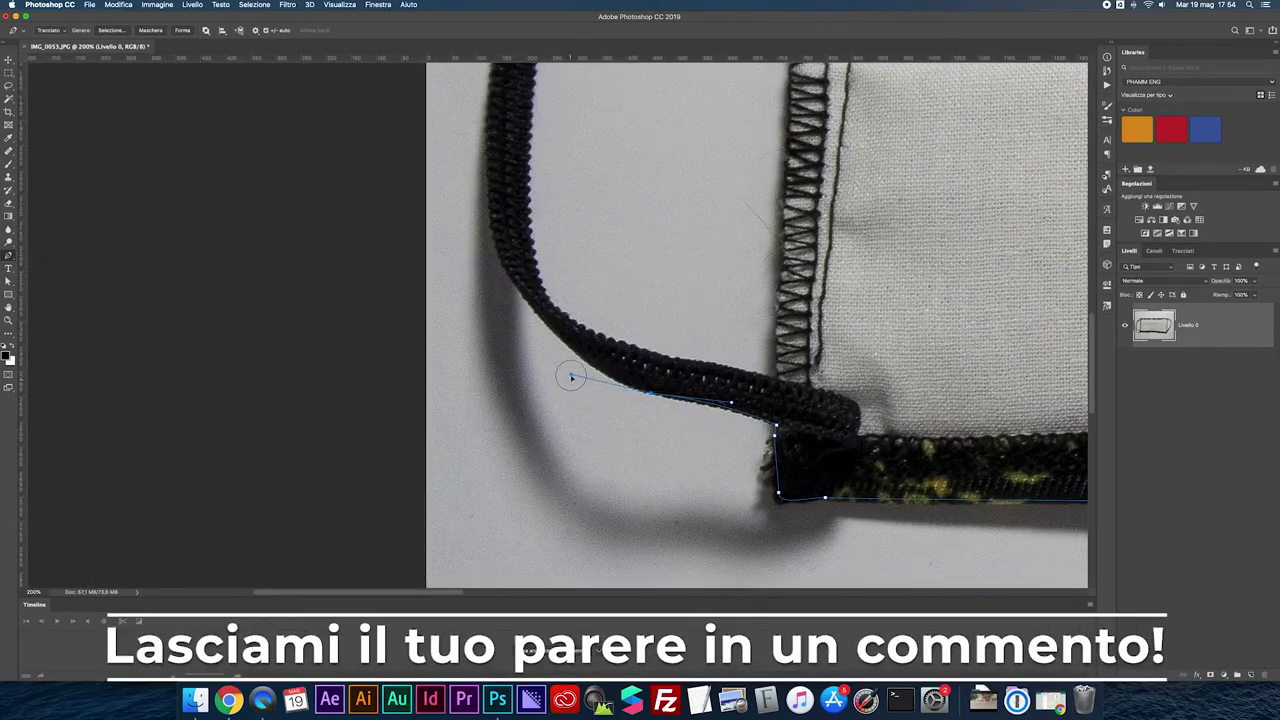
pyautogui.scroll(5, 510, 200)
pyautogui.click(543, 109)
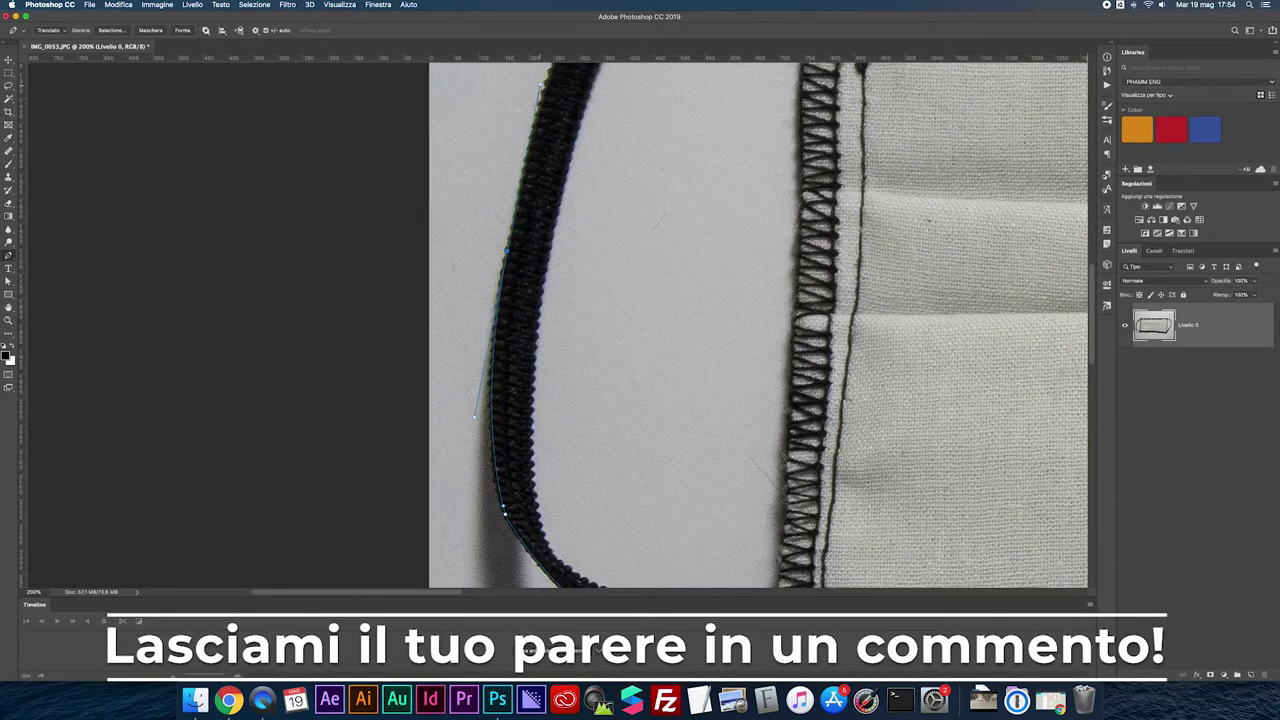
pyautogui.scroll(5, 580, 170)
pyautogui.moveTo(613, 229); pyautogui.dragTo(633, 209)
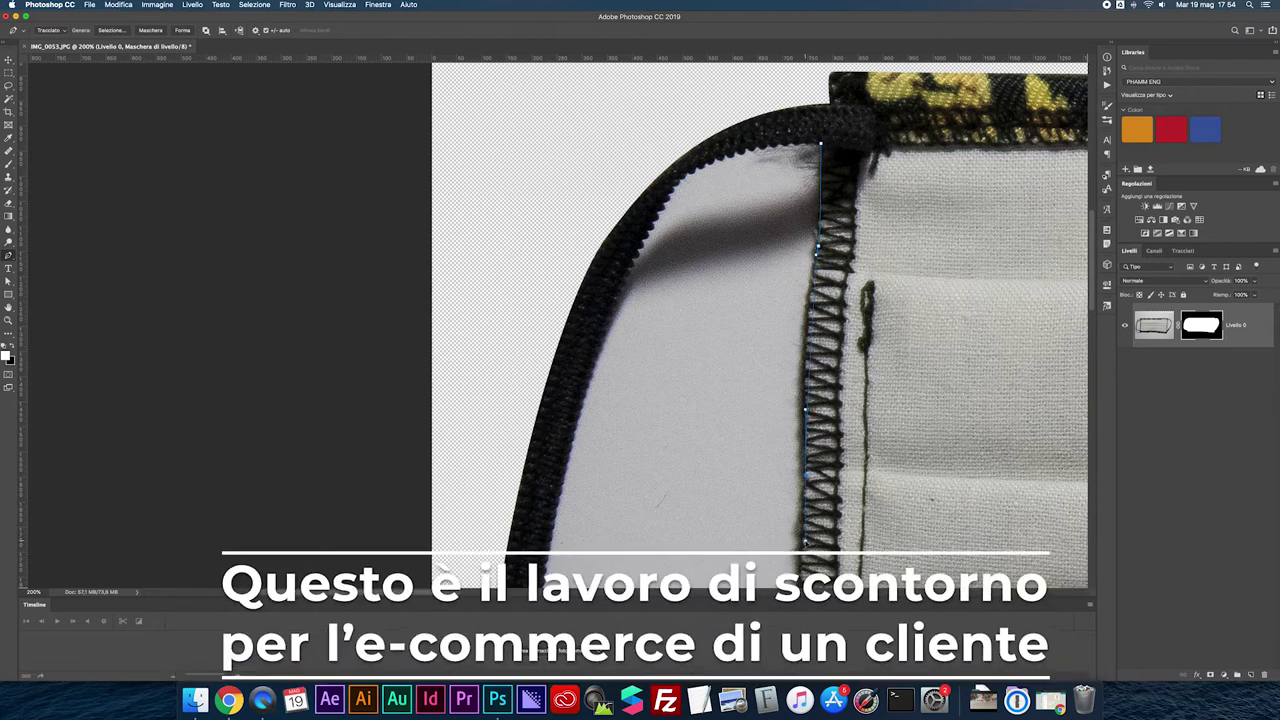
# Trace the inner edge of the first ear loop, starting at its bottom corner.
pyautogui.scroll(-5, 800, 407)
pyautogui.scroll(-5, 790, 420)
pyautogui.click(773, 445)
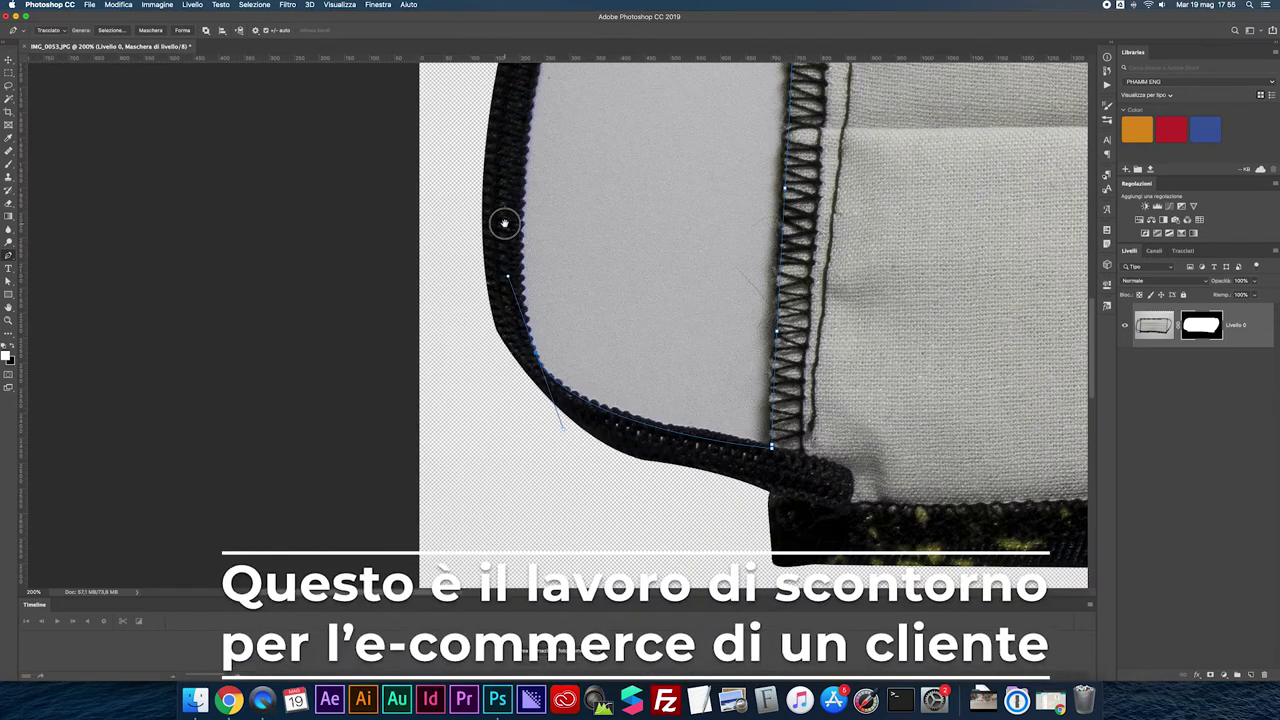
pyautogui.scroll(5, 505, 222)
pyautogui.scroll(5, 515, 240)
pyautogui.moveTo(520, 300); pyautogui.dragTo(550, 215)
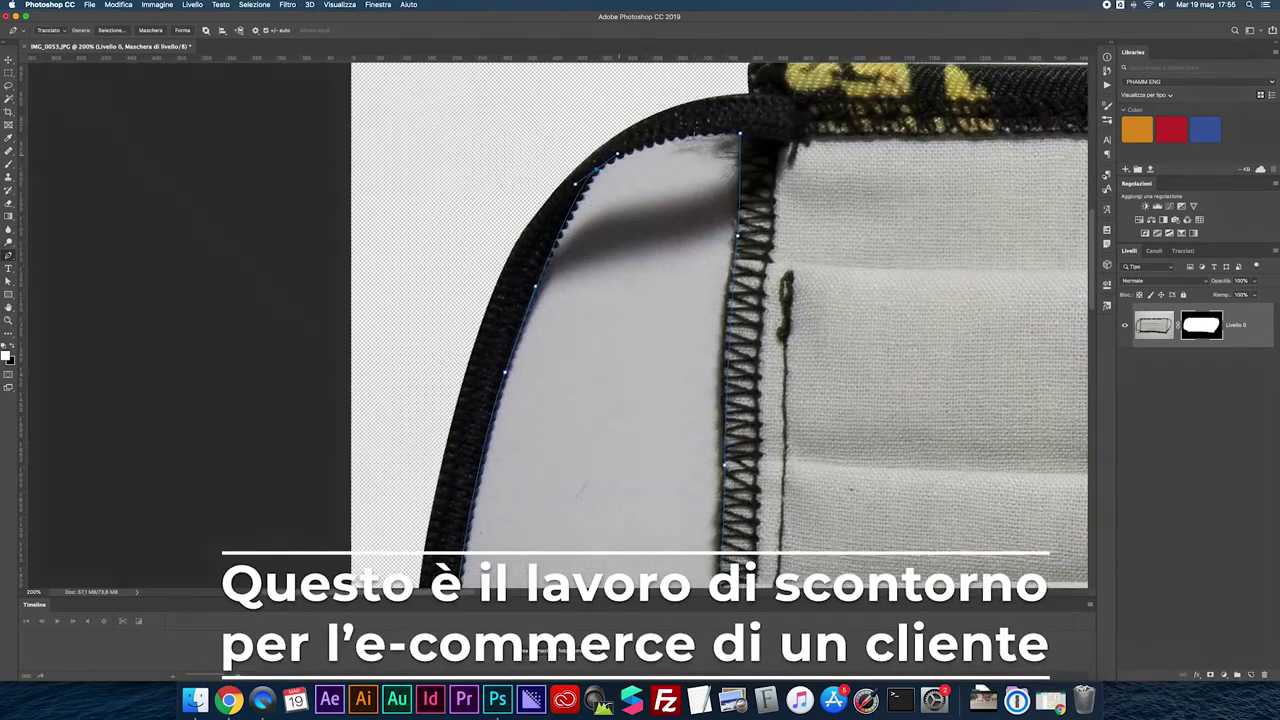
# Trace the inner edge of the other ear loop, anchoring its lower corner.
pyautogui.hscroll(10, 523, 300)
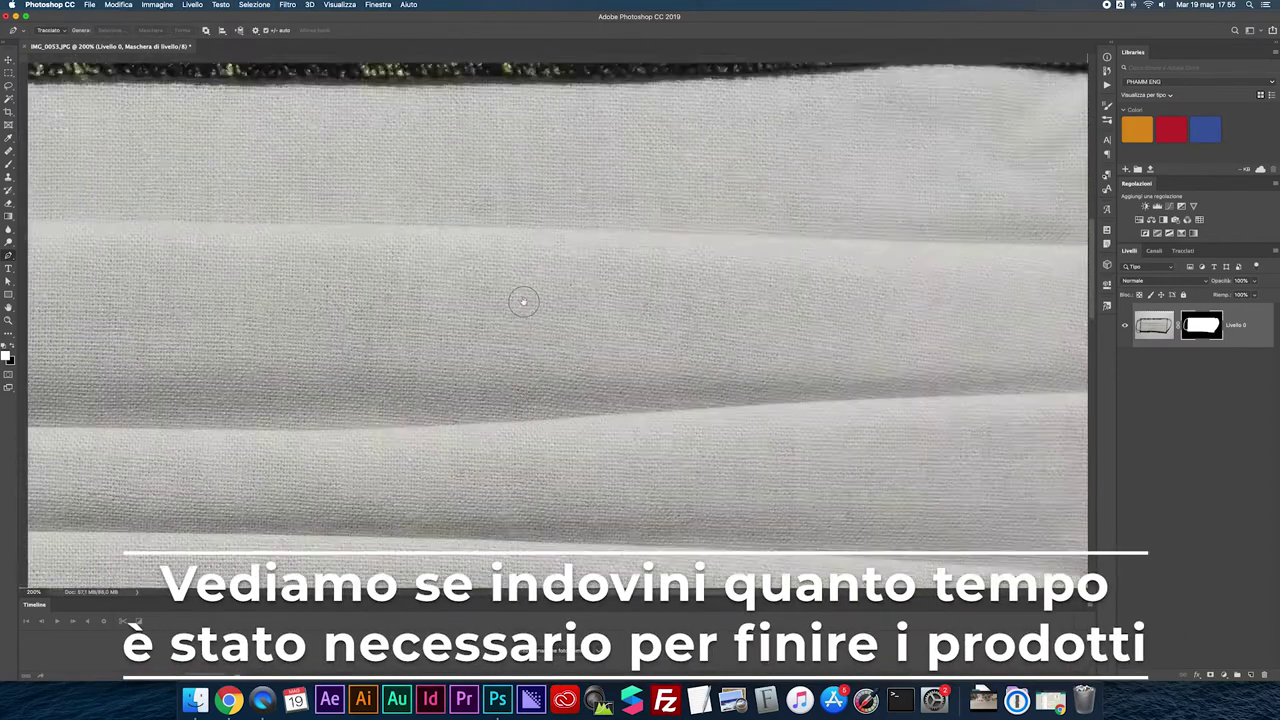
pyautogui.hscroll(5, 650, 250)
pyautogui.scroll(-5, 992, 157)
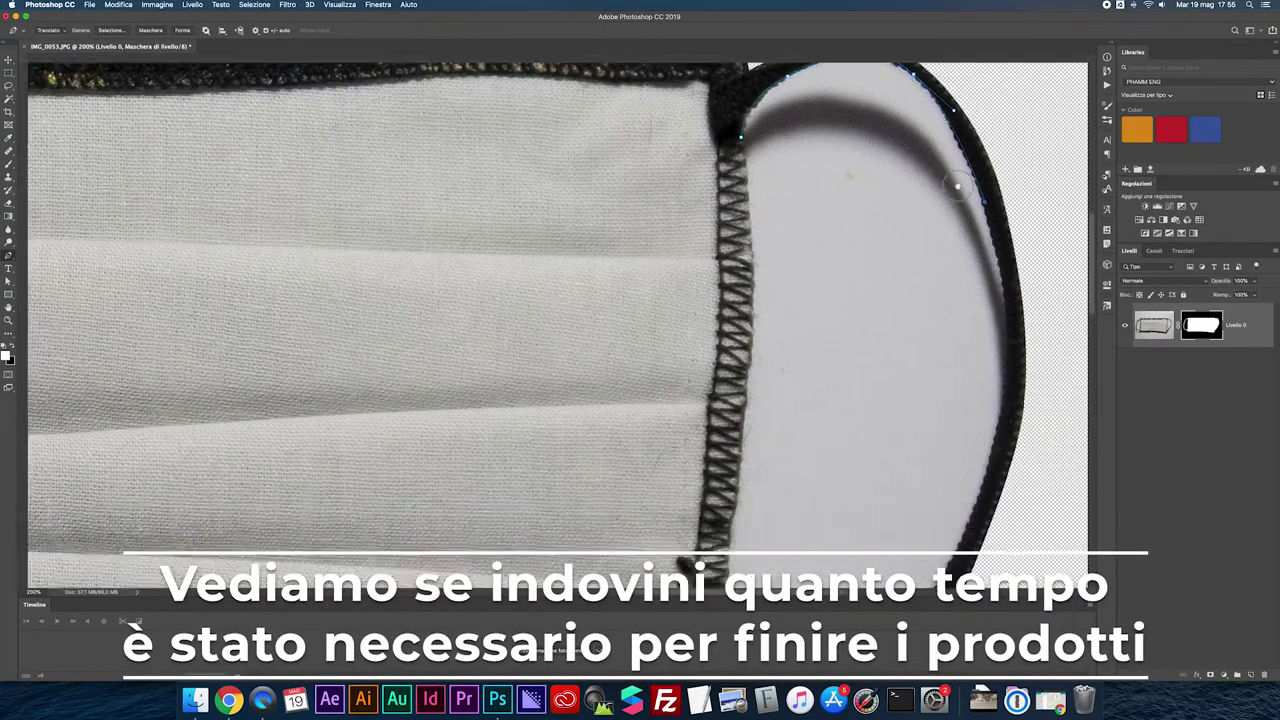
pyautogui.hscroll(5, 992, 157)
pyautogui.scroll(-5, 645, 535)
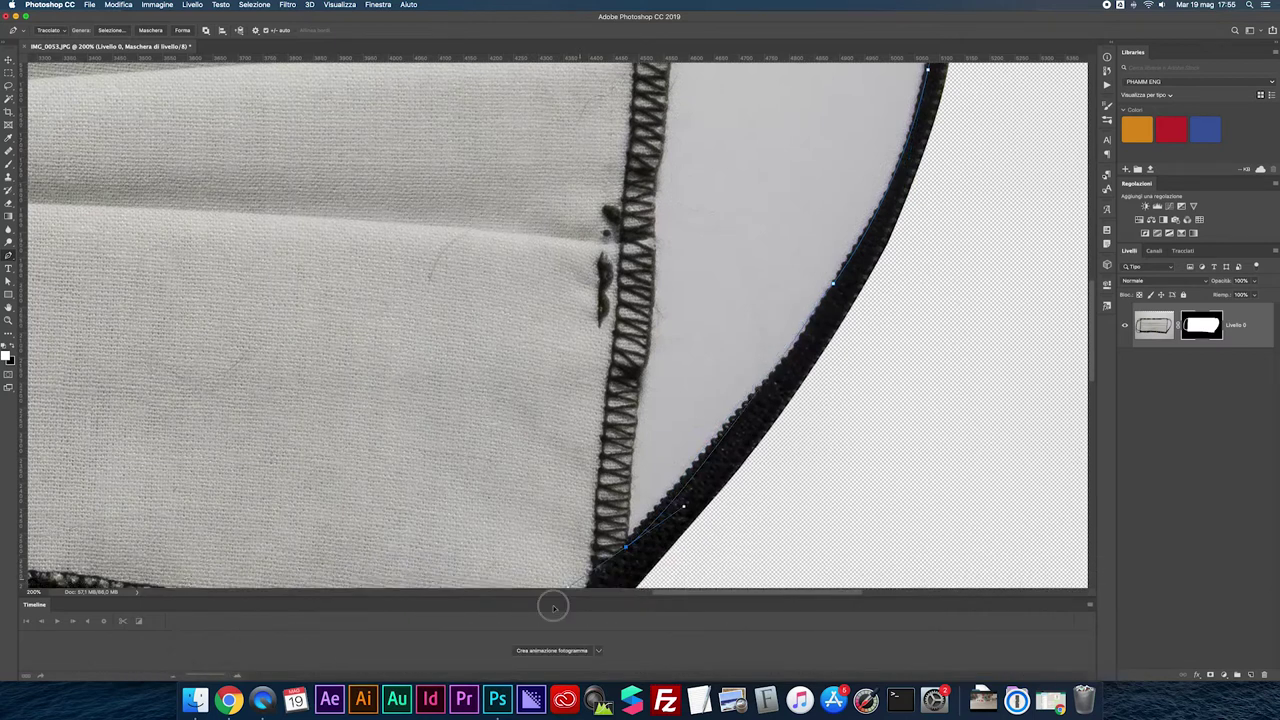
pyautogui.scroll(-5, 622, 383)
pyautogui.click(624, 378)
pyautogui.scroll(3, 638, 193)
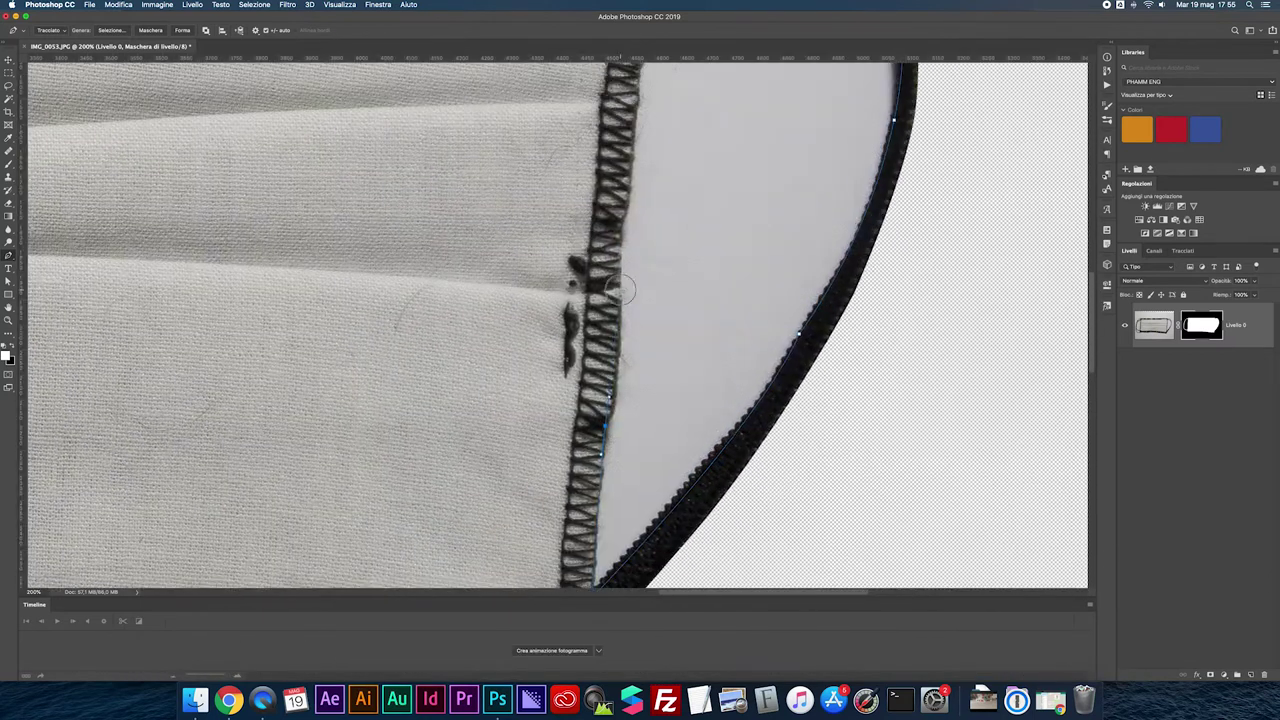
pyautogui.scroll(3, 618, 420)
pyautogui.scroll(5, 618, 420)
# Close the loop path and apply the layer mask permanently to the layer.
pyautogui.click(620, 182)
pyautogui.rightClick(686, 258)
pyautogui.press('Escape')
pyautogui.press('super+0')
pyautogui.click(1201, 325)
pyautogui.rightClick(1201, 325)
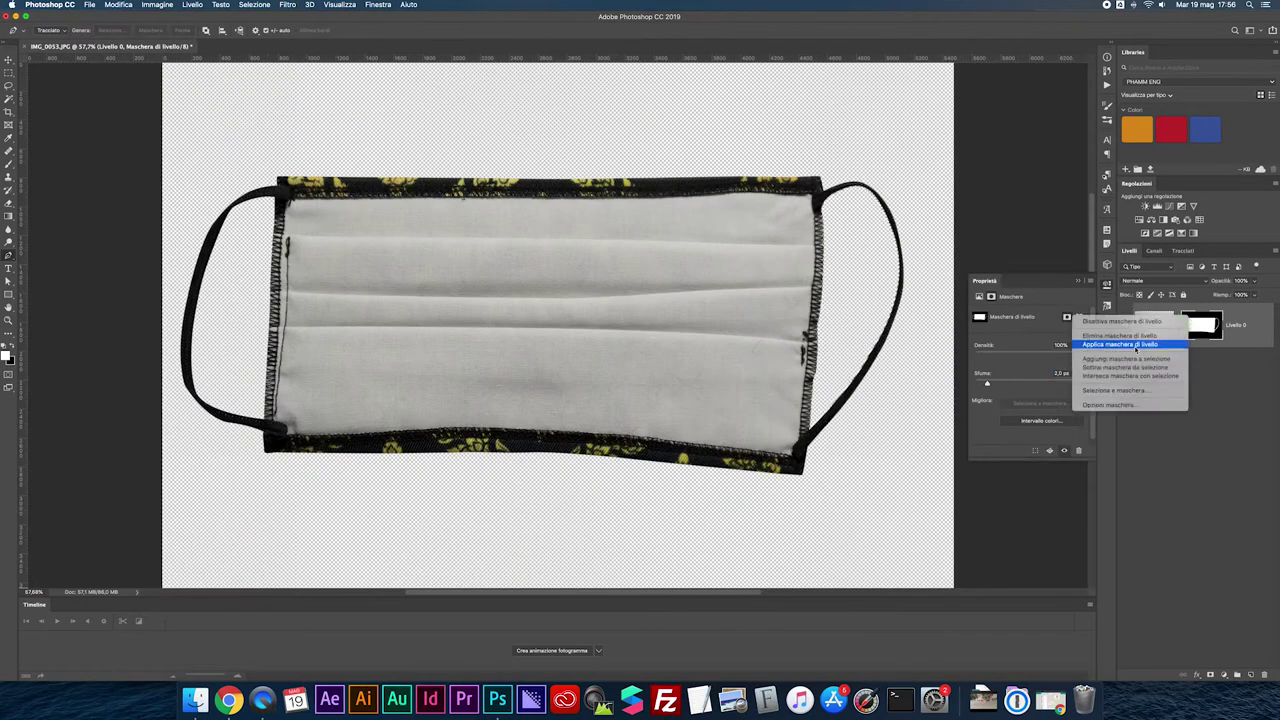
pyautogui.click(1197, 344)
# Hide the traced path and flatten the cutout onto a white background.
pyautogui.click(1275, 253)
pyautogui.click(1183, 250)
pyautogui.click(1275, 253)
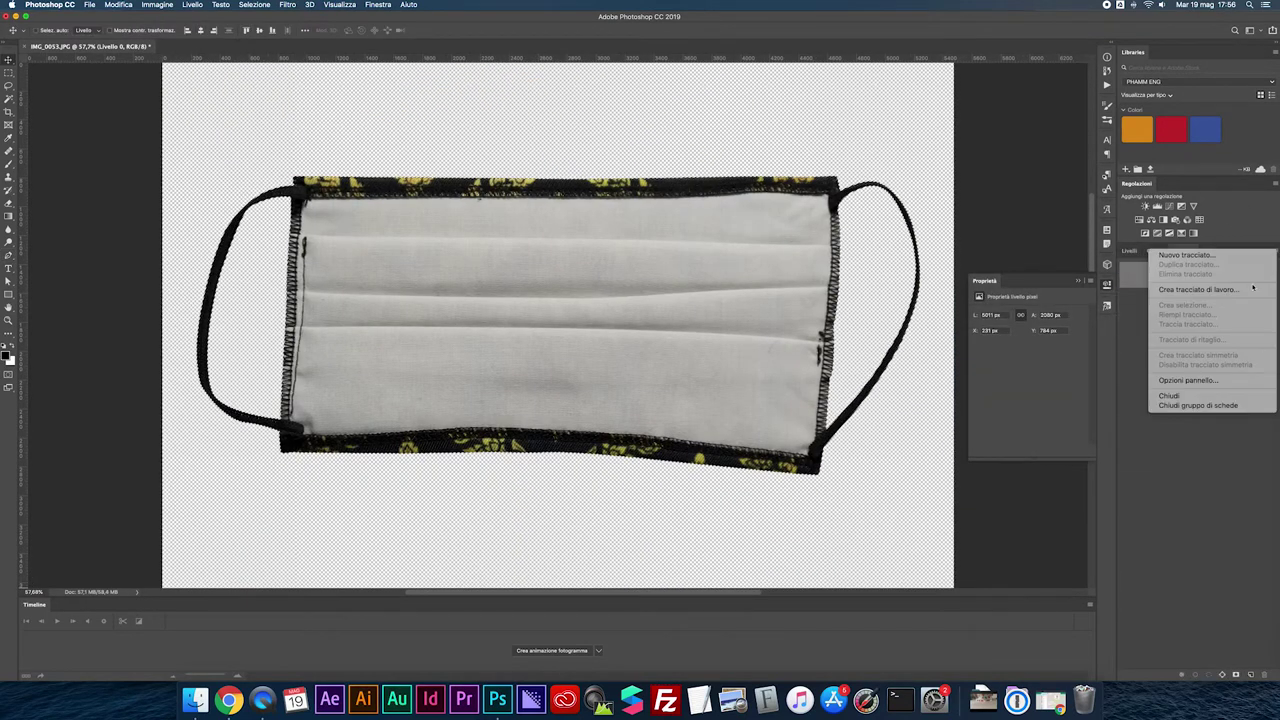
pyautogui.click(1182, 273)
pyautogui.click(1129, 250)
pyautogui.click(1275, 253)
pyautogui.click(1195, 551)
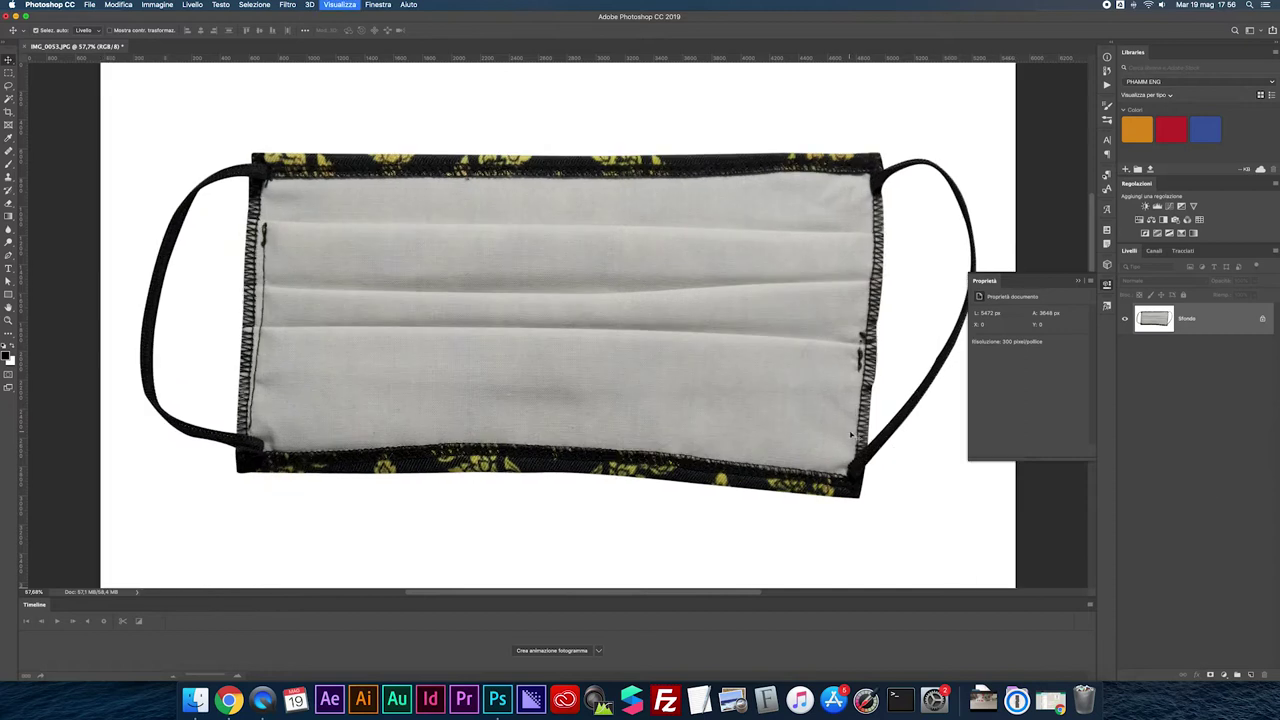
# Zoom in and clone fabric texture over the dark stitch marks.
pyautogui.press('super+plus')
pyautogui.scroll(2, 866, 372)
pyautogui.press('s')
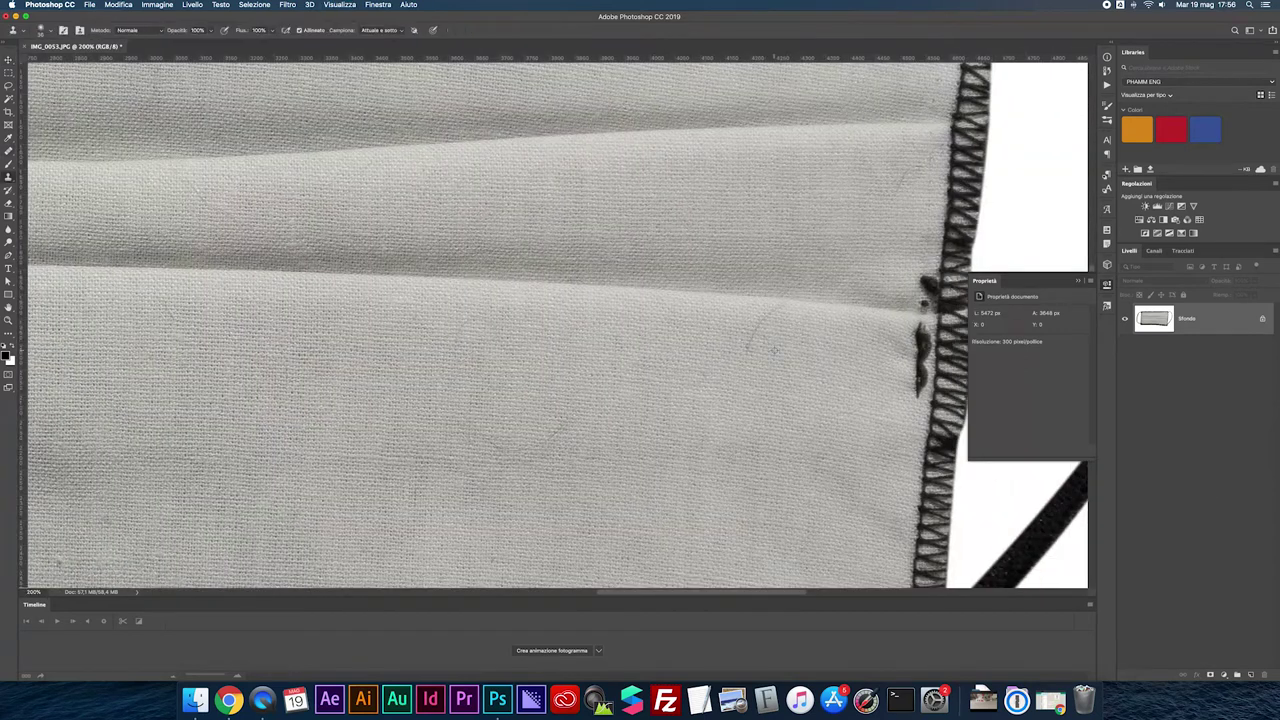
pyautogui.moveTo(921, 328); pyautogui.dragTo(918, 336)
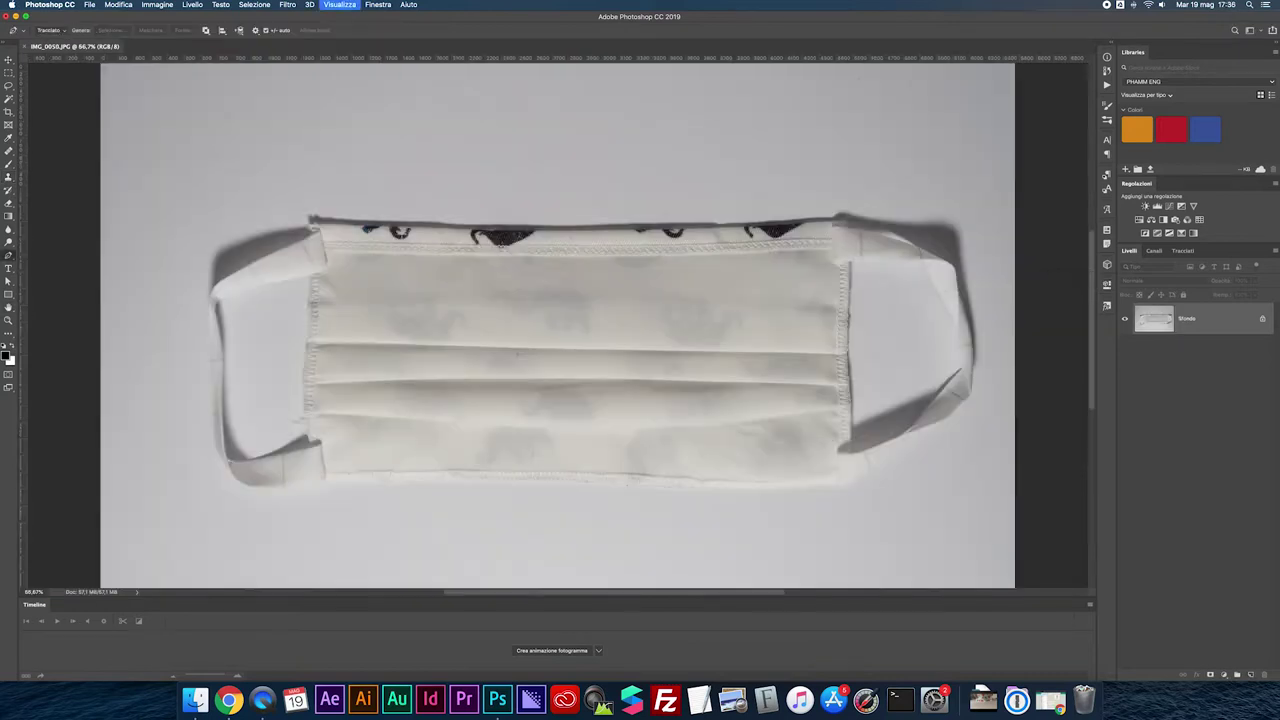
# Trace the white mask's outline, adding a smooth anchor along the folded strap.
pyautogui.scroll(3, 556, 322)
pyautogui.hscroll(-5, 556, 322)
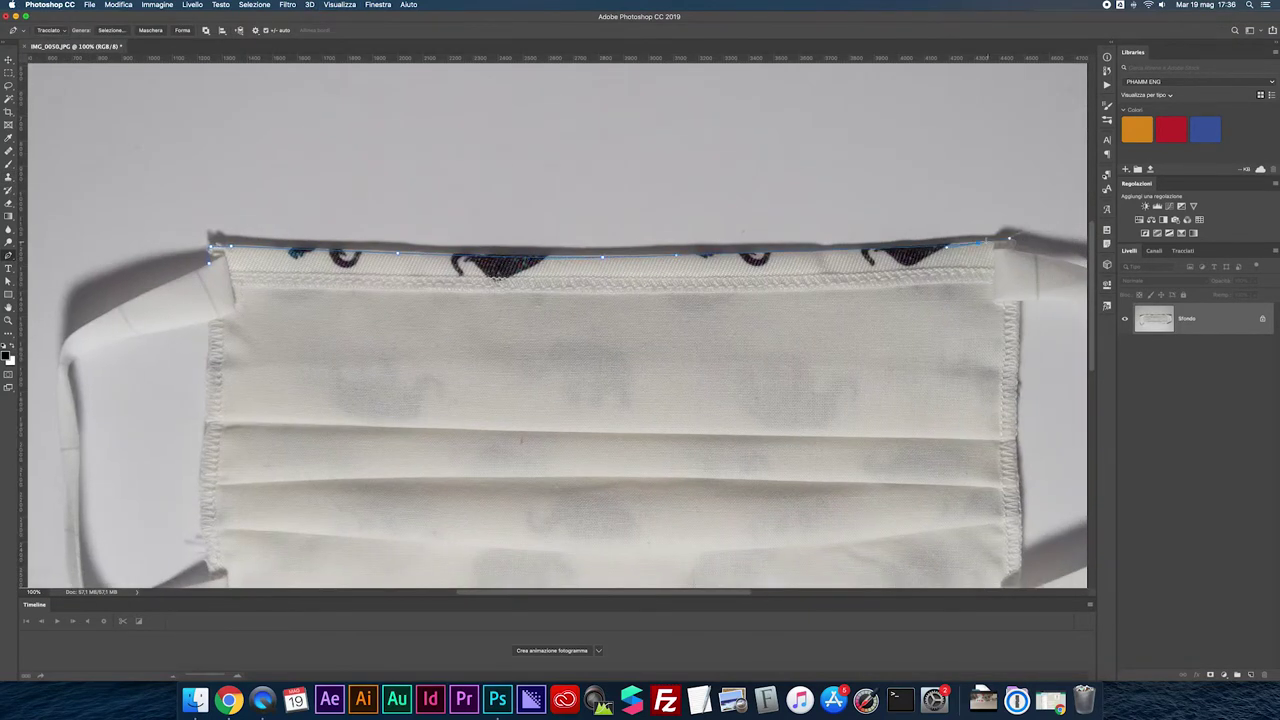
pyautogui.hscroll(5, 1013, 248)
pyautogui.scroll(-1, 1013, 248)
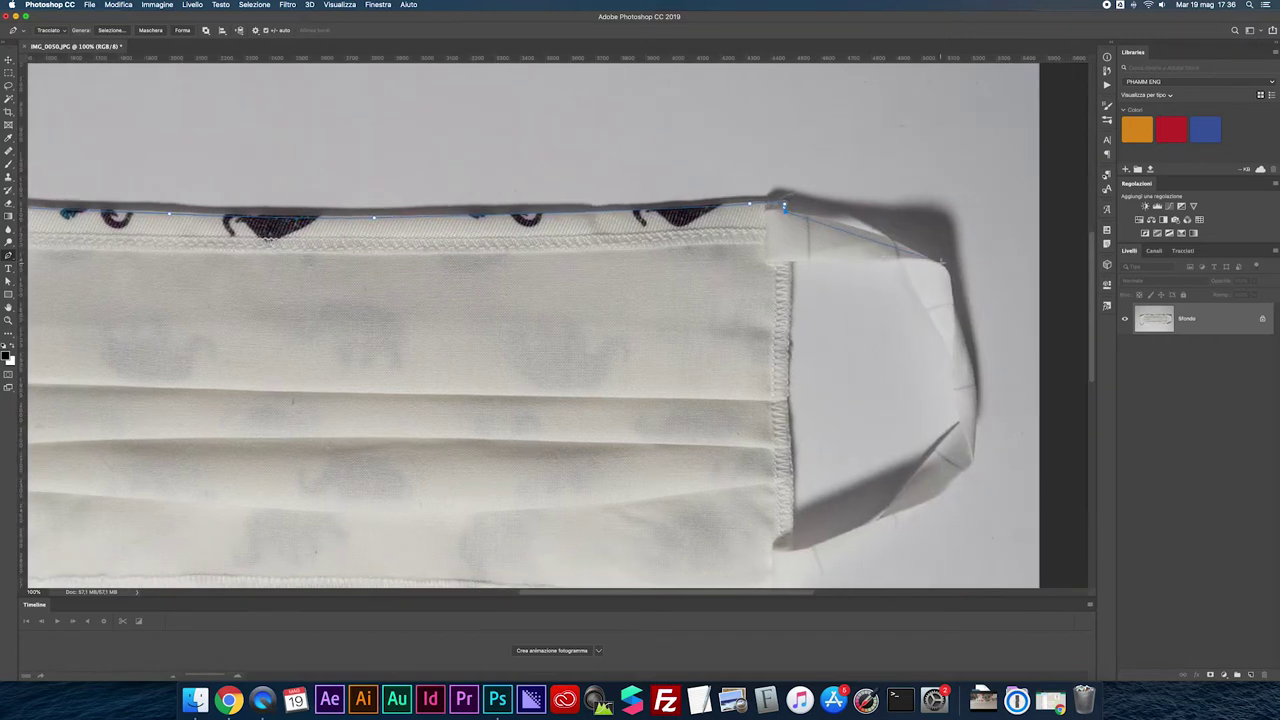
pyautogui.scroll(3, 971, 246)
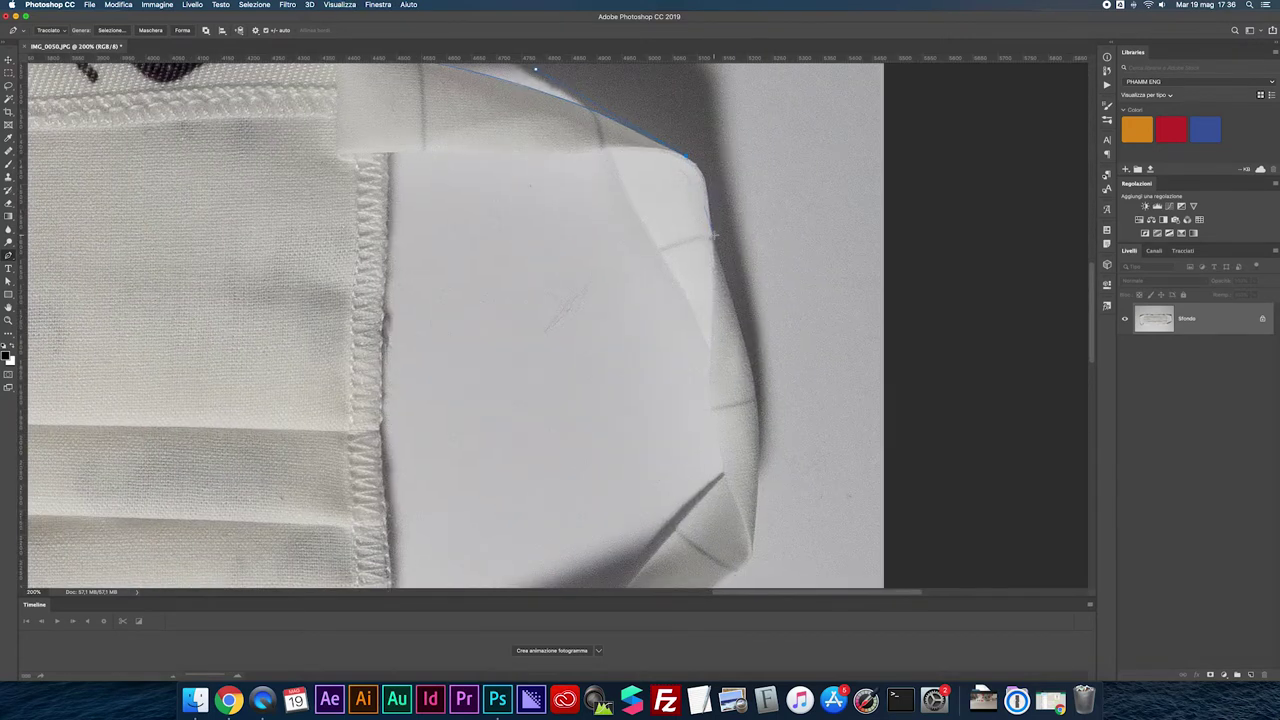
pyautogui.scroll(-5, 749, 349)
pyautogui.hscroll(3, 749, 349)
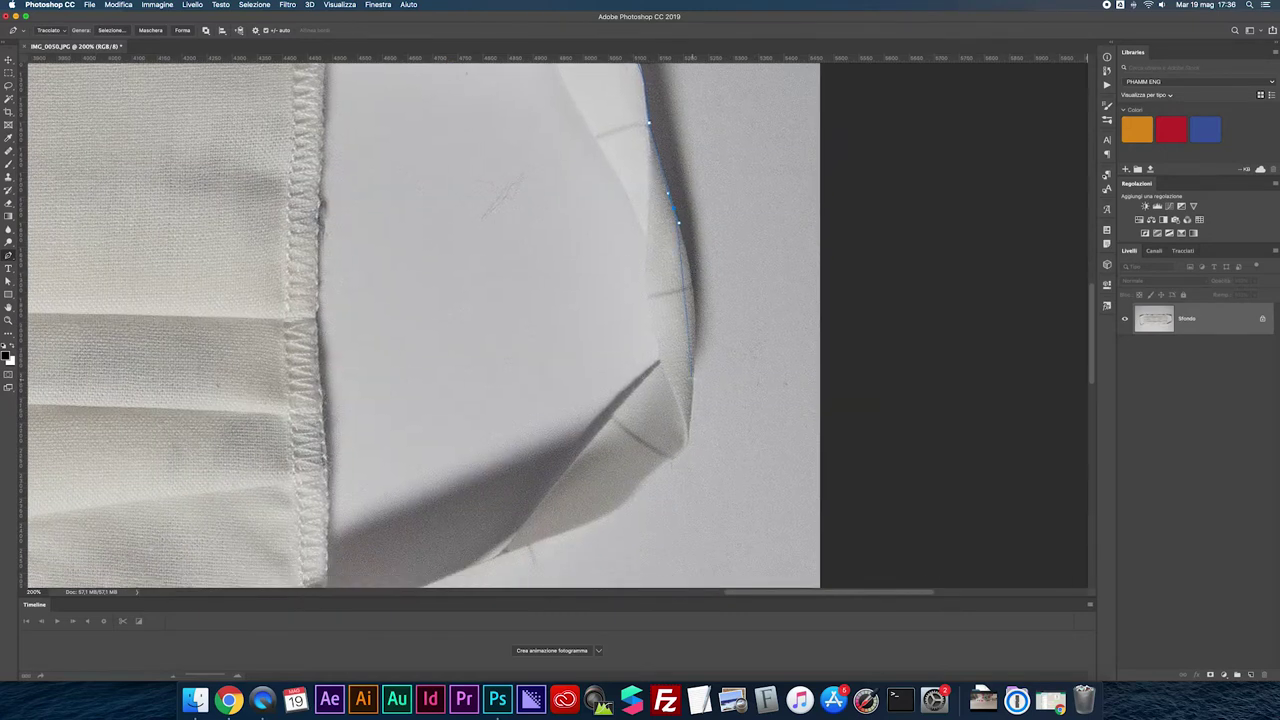
pyautogui.scroll(-3, 690, 430)
pyautogui.scroll(-1, 660, 400)
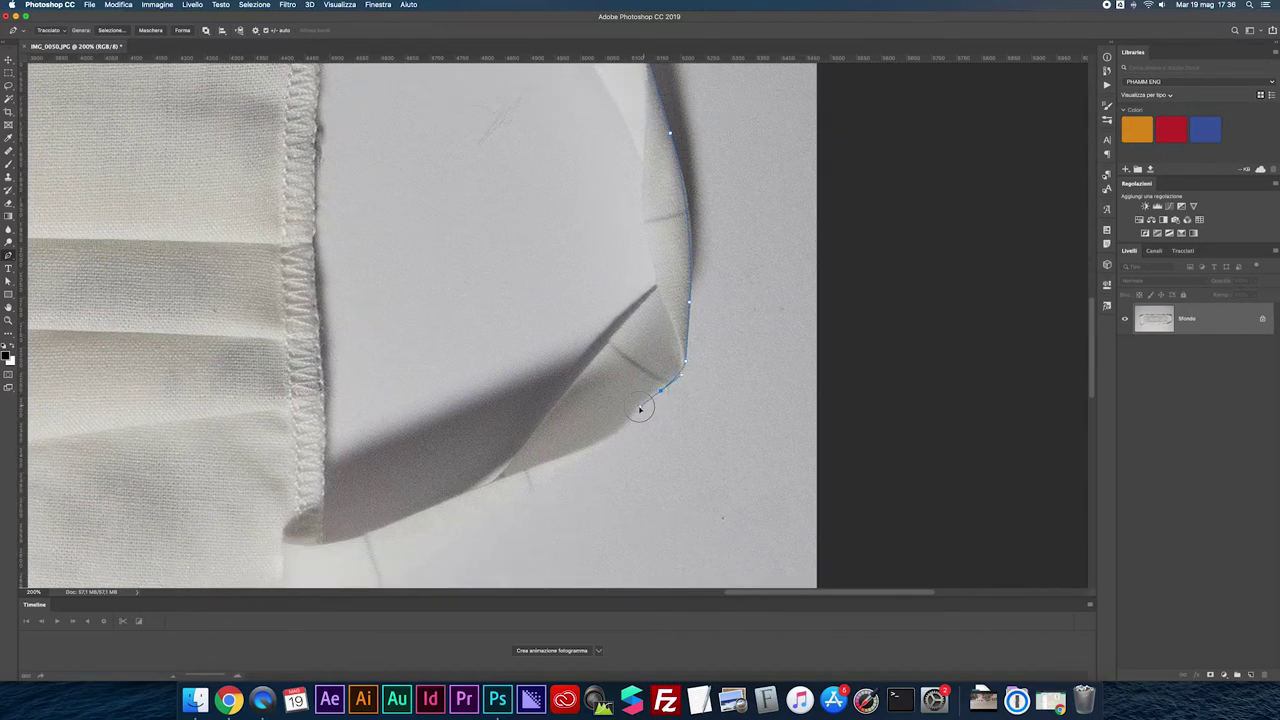
pyautogui.scroll(-3, 556, 452)
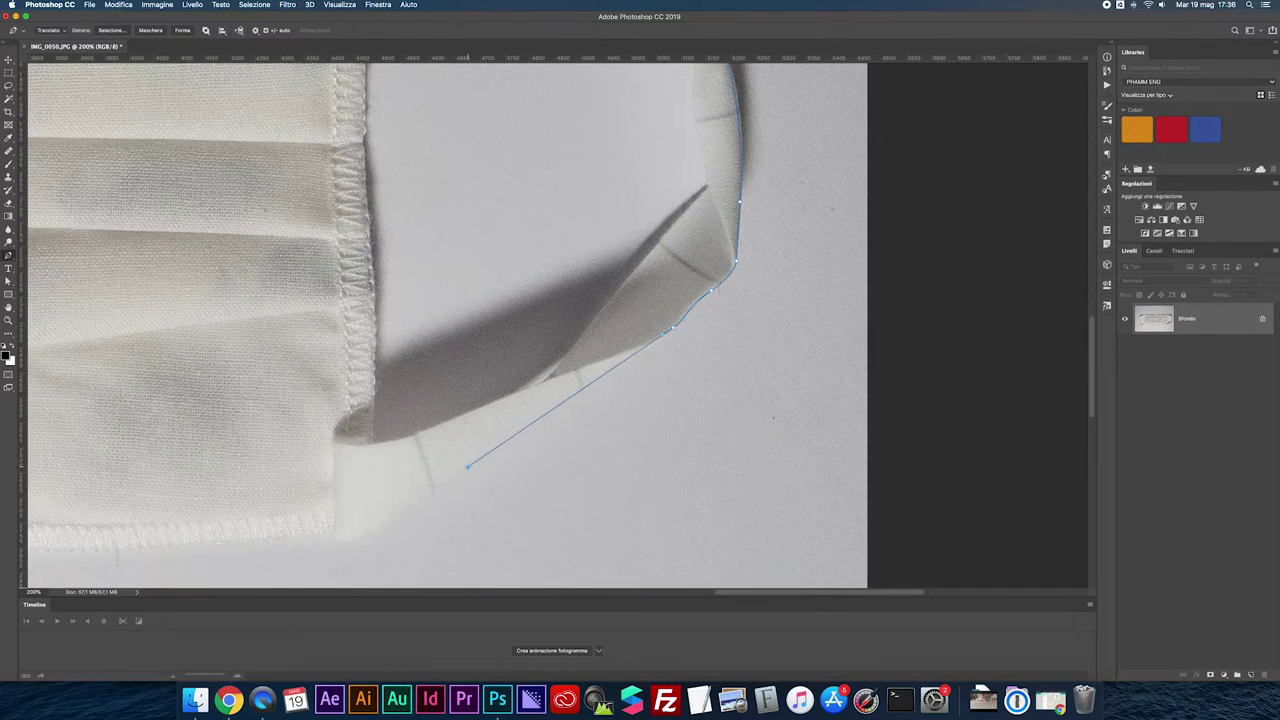
pyautogui.hscroll(-3, 400, 486)
pyautogui.moveTo(400, 486); pyautogui.dragTo(303, 480)
# Finish tracing around the mask and use the path to hide the outer background.
pyautogui.hscroll(-5, 400, 486)
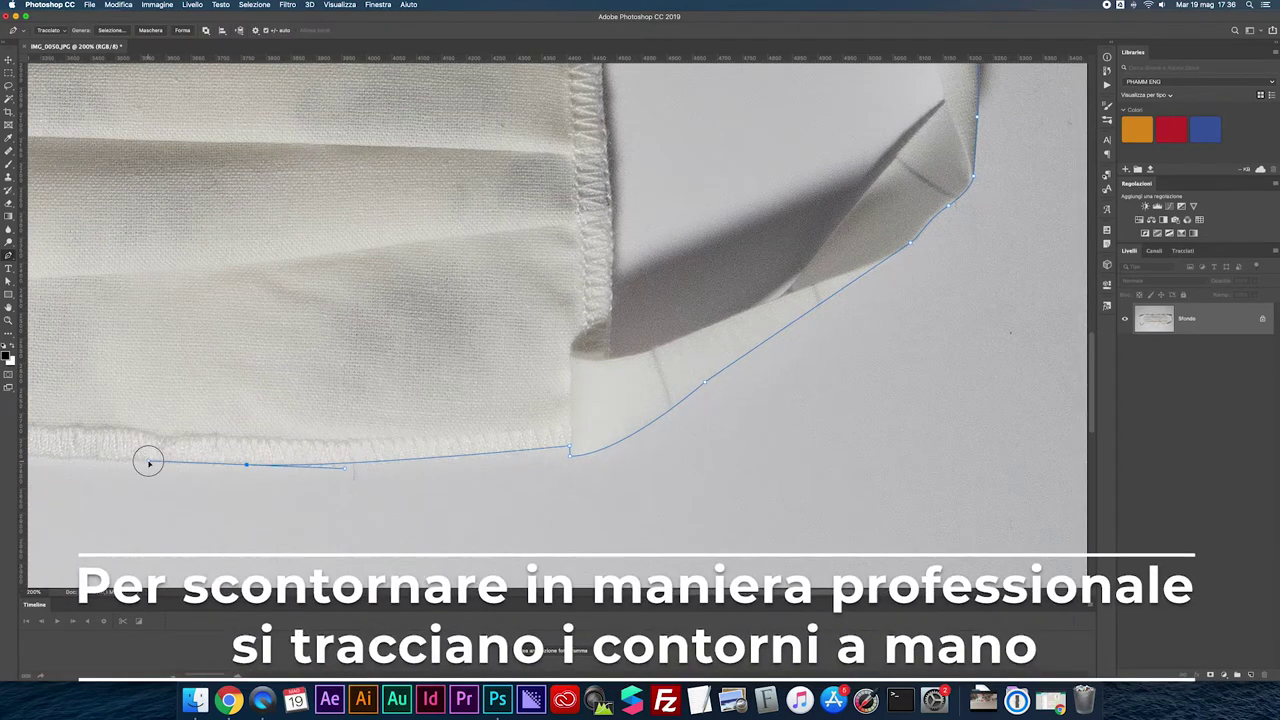
pyautogui.hscroll(-5, 149, 457)
pyautogui.hscroll(-3, 214, 429)
pyautogui.hscroll(-10, 382, 437)
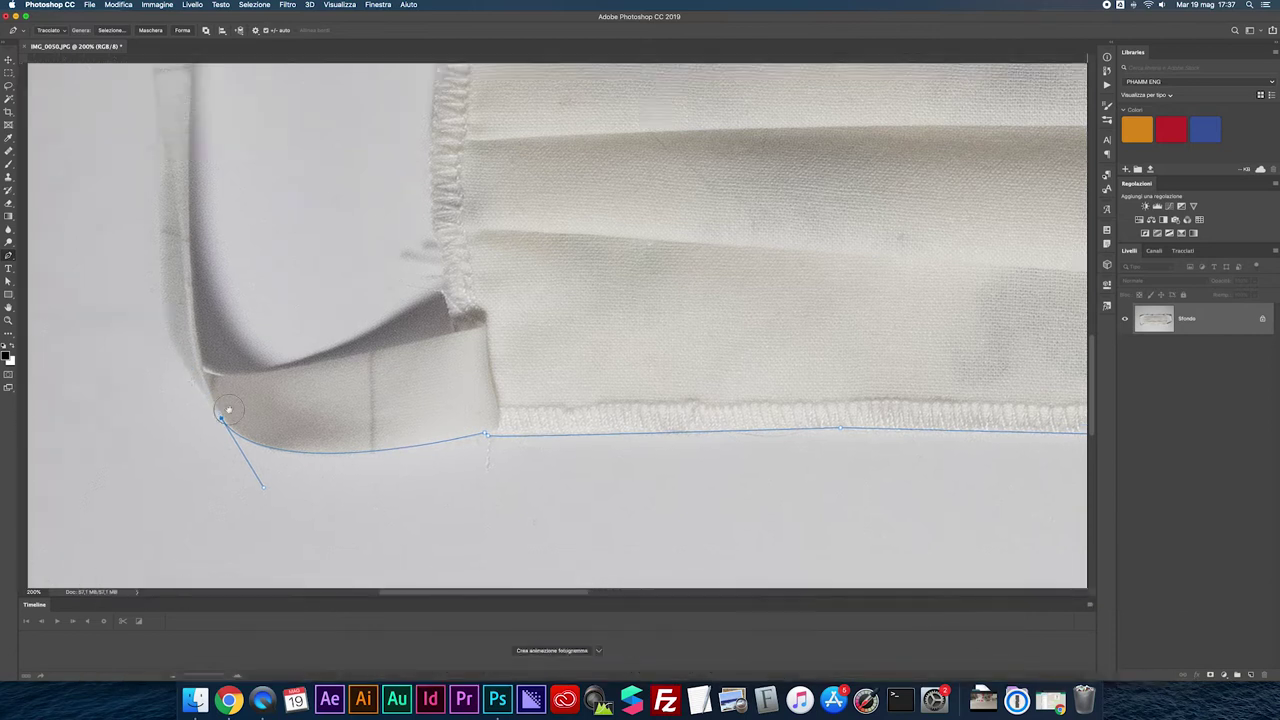
pyautogui.hscroll(-8, 247, 477)
pyautogui.scroll(4, 247, 477)
pyautogui.scroll(6, 349, 357)
pyautogui.scroll(5, 349, 357)
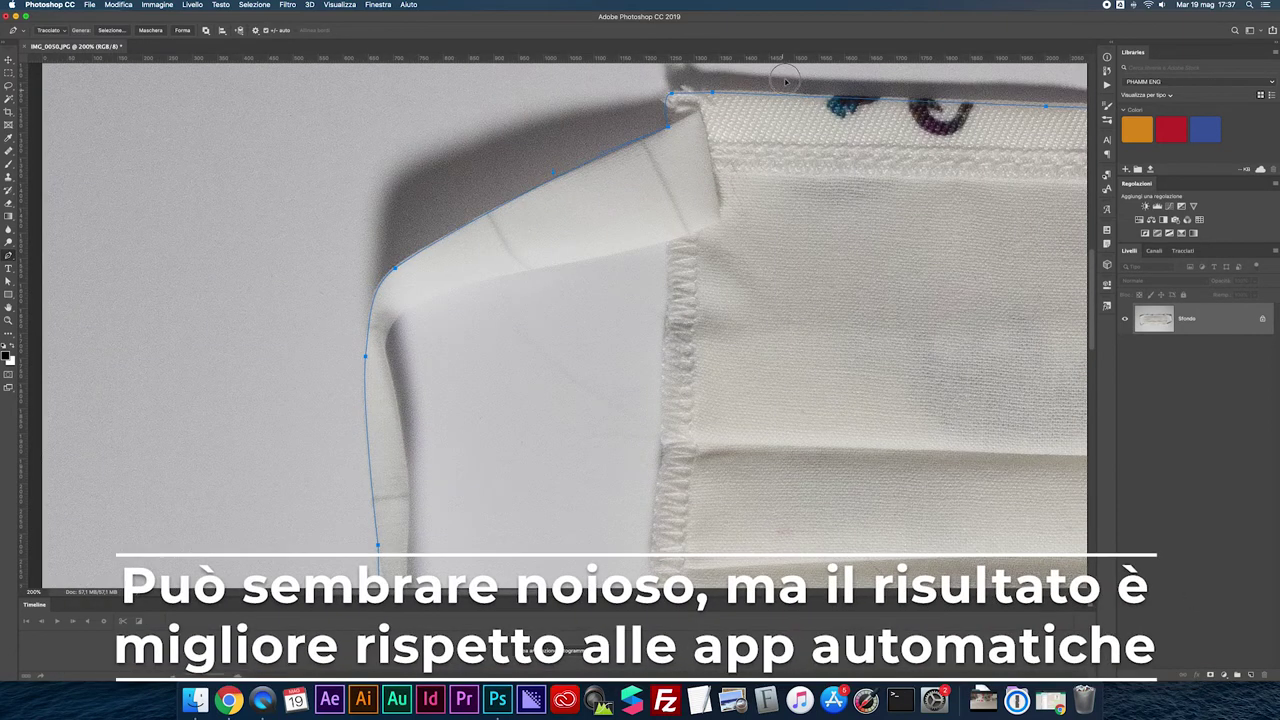
pyautogui.rightClick(668, 145)
pyautogui.click(700, 252)
# Trace a closed path around the hole inside the left ear loop.
pyautogui.press('Return')
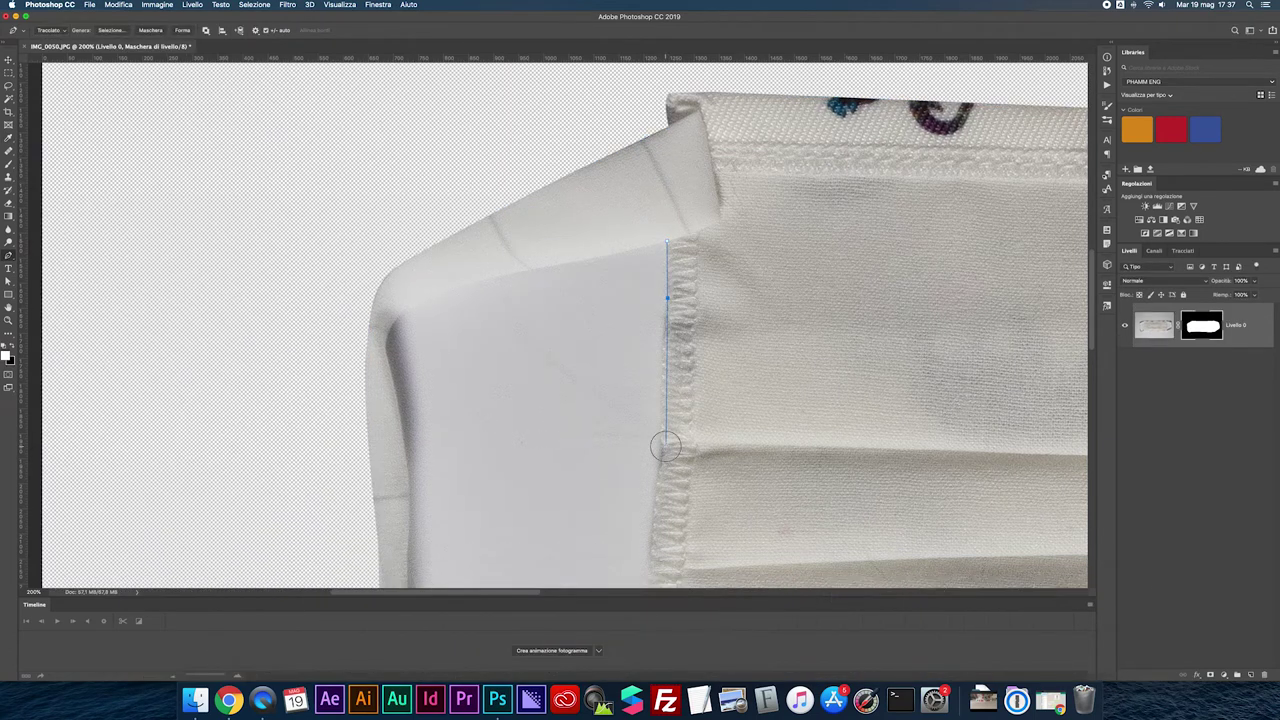
pyautogui.scroll(-5, 666, 446)
pyautogui.moveTo(645, 465); pyautogui.dragTo(669, 493)
pyautogui.click(655, 546)
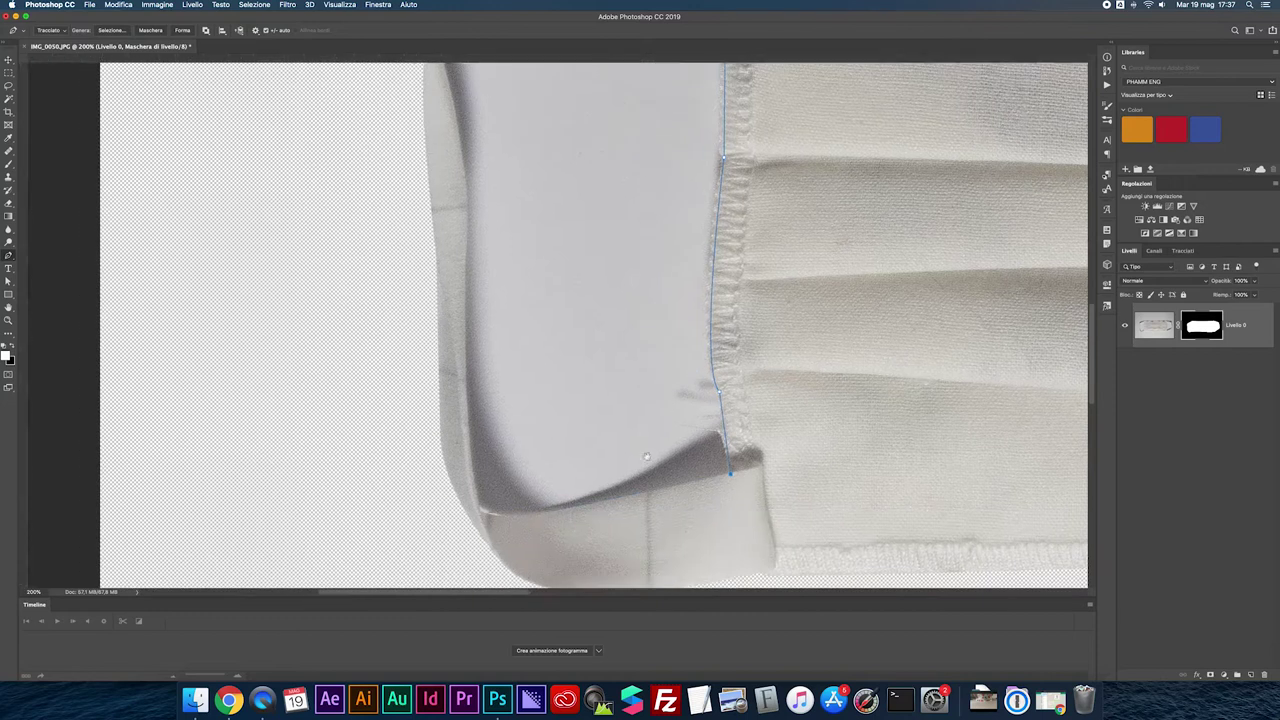
pyautogui.scroll(-3, 655, 546)
pyautogui.hscroll(-3, 655, 546)
pyautogui.moveTo(478, 512); pyautogui.dragTo(522, 532)
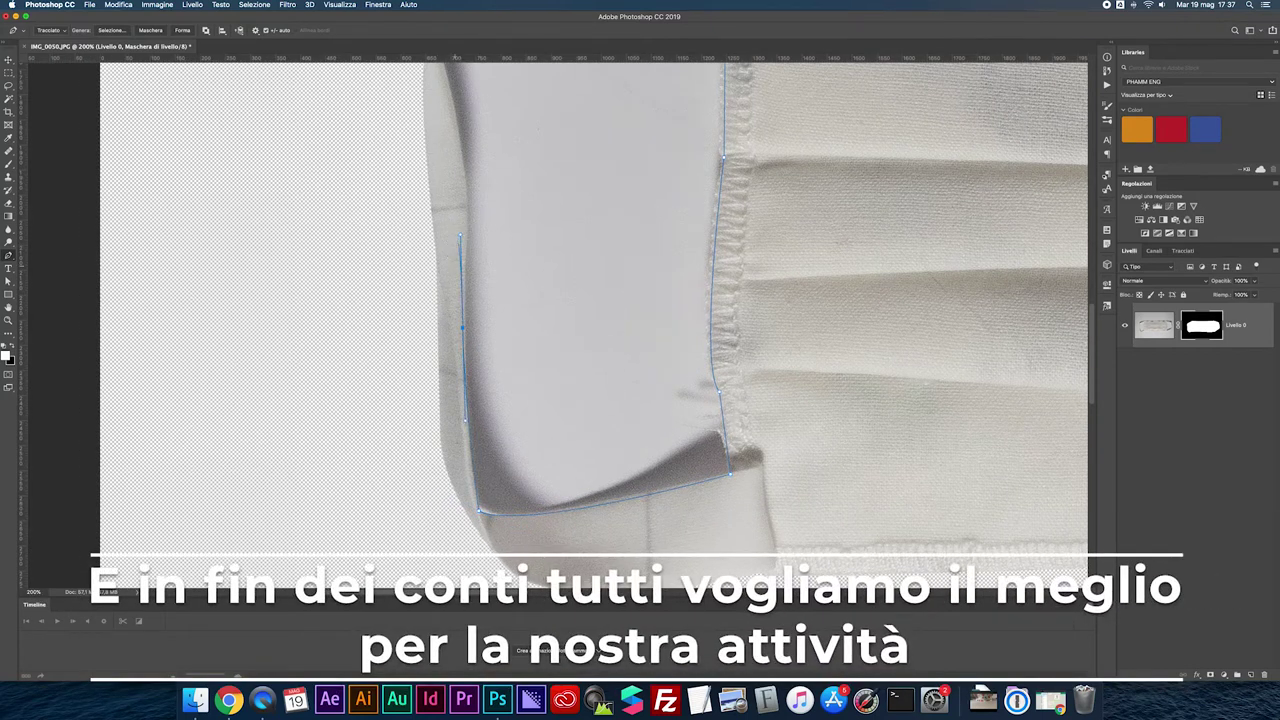
pyautogui.scroll(3, 600, 300)
pyautogui.hscroll(-3, 600, 300)
pyautogui.scroll(1, 519, 324)
pyautogui.click(518, 318)
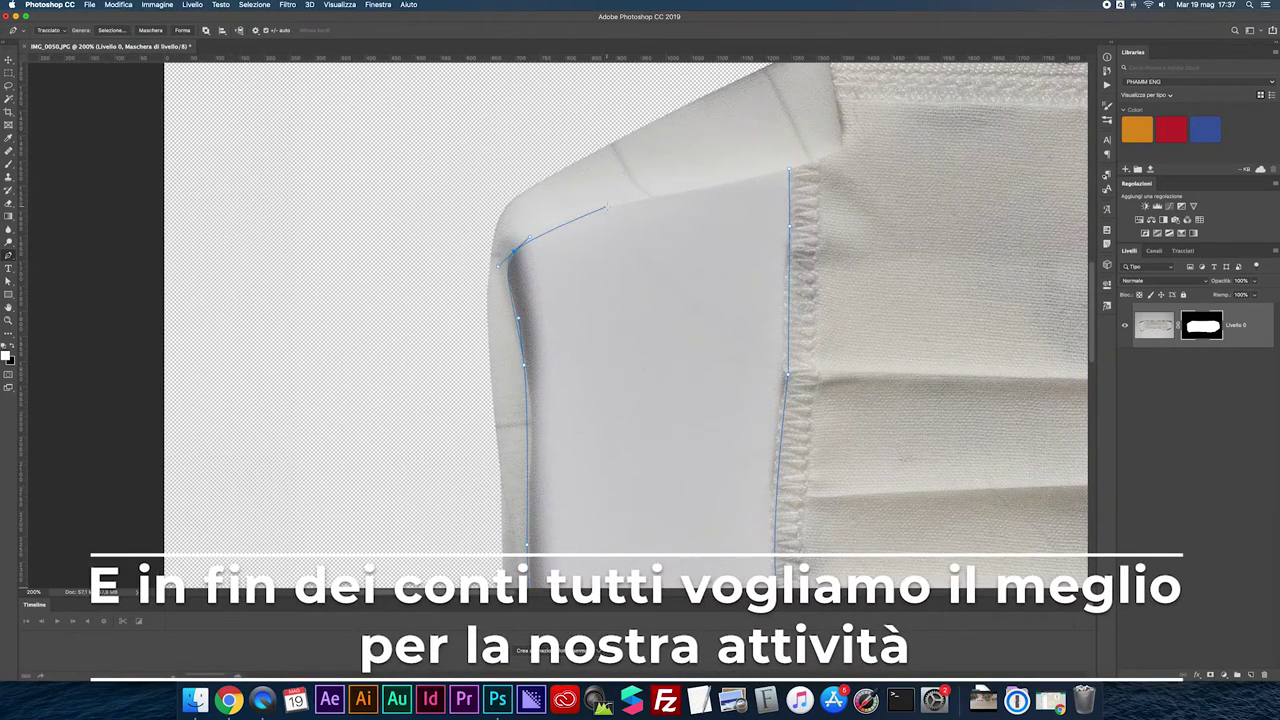
pyautogui.click(790, 170)
# Turn the loop path into a selection and mask out the area inside the left loop.
pyautogui.rightClick(726, 232)
pyautogui.press('Escape')
pyautogui.press('super+minus')
pyautogui.press('super+minus')
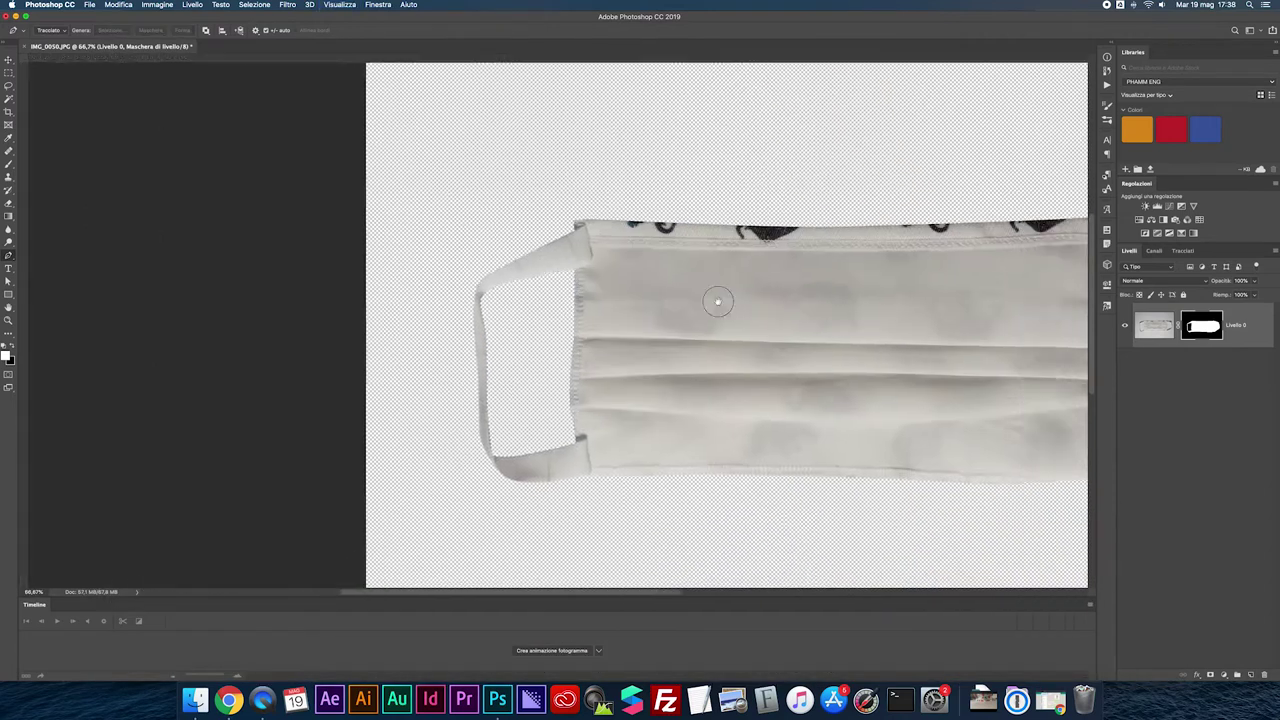
pyautogui.scroll(3, 717, 301)
pyautogui.scroll(5, 681, 321)
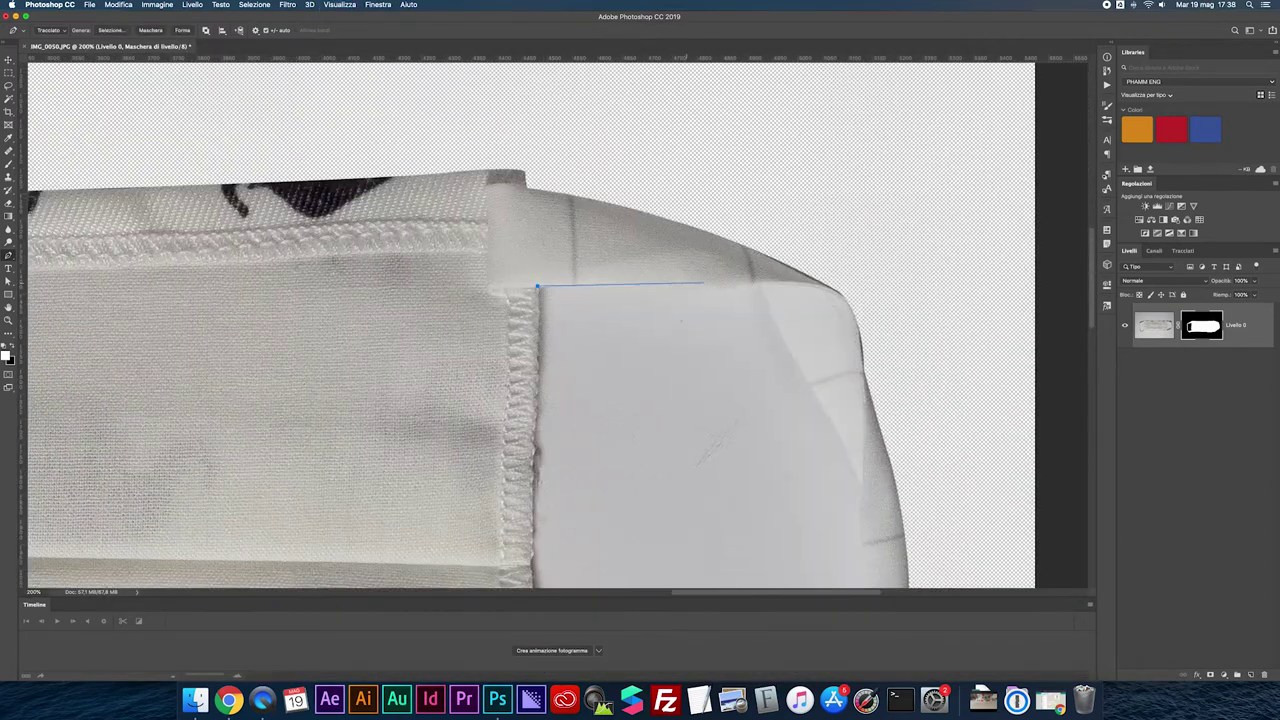
pyautogui.scroll(-4, 530, 322)
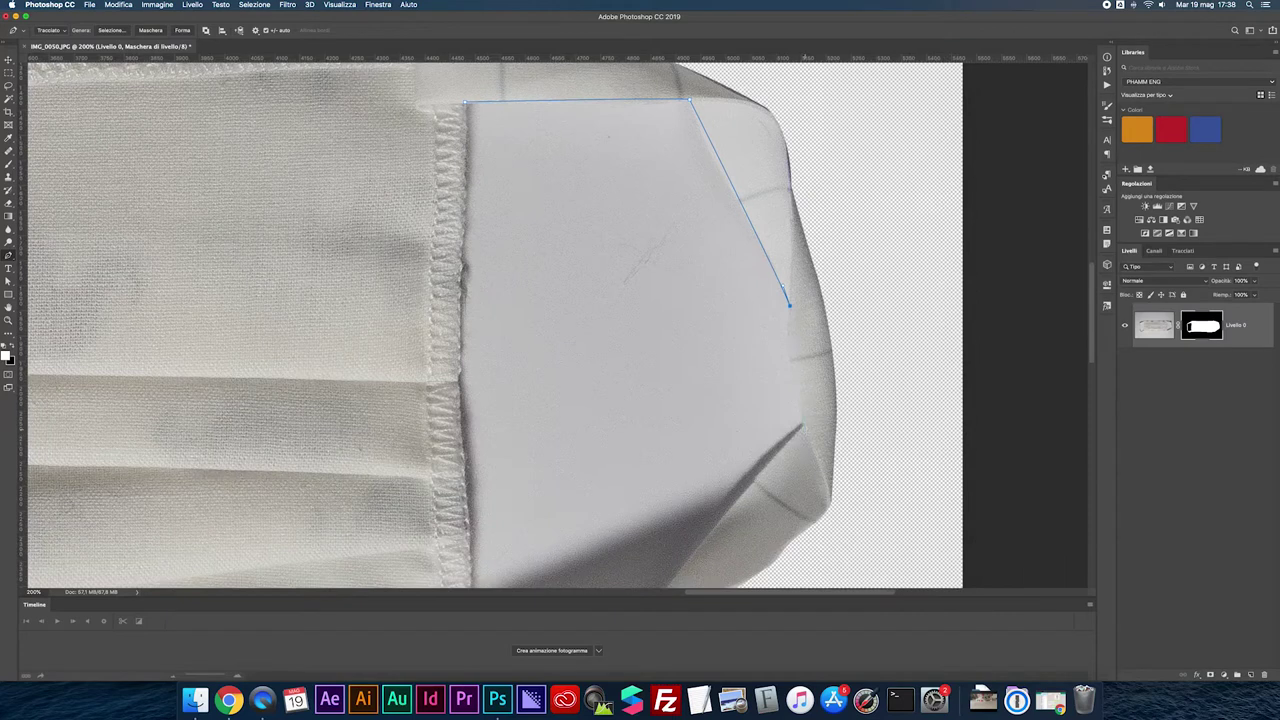
pyautogui.scroll(-3, 530, 322)
# Trace and mask out the right loop's interior, then set the mask feather to 2 px.
pyautogui.moveTo(468, 552); pyautogui.dragTo(437, 552)
pyautogui.click(467, 330)
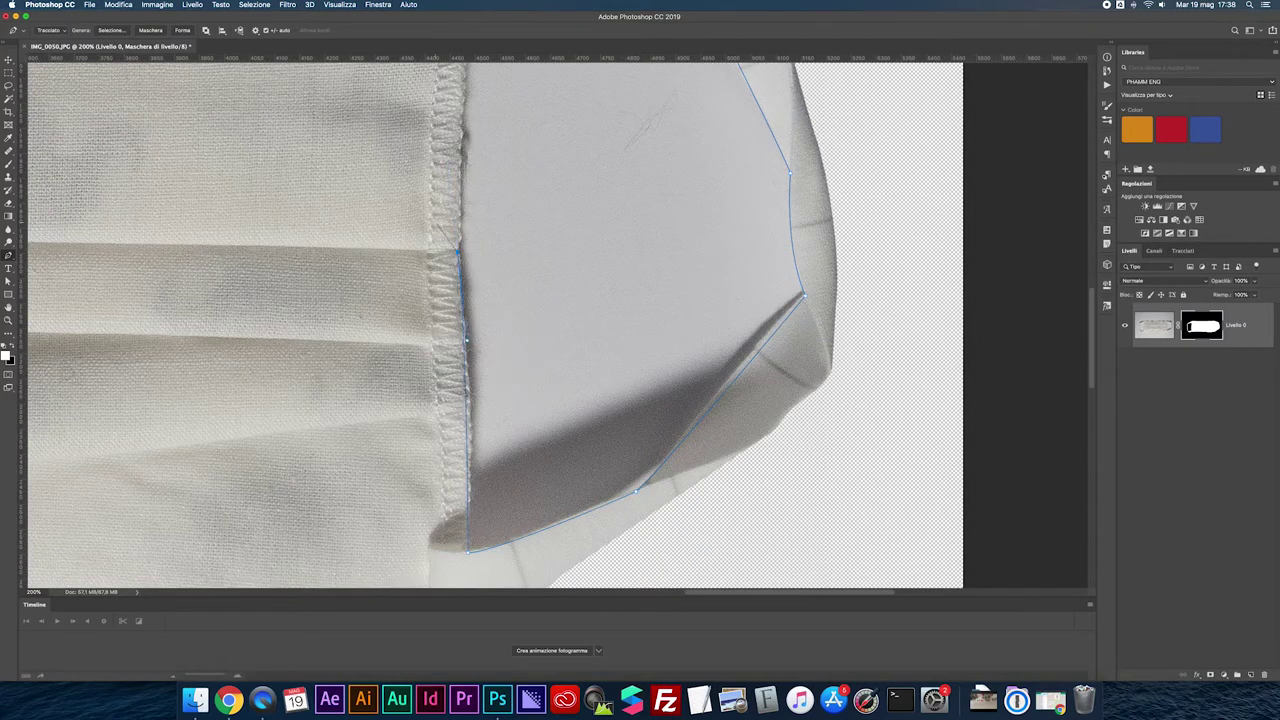
pyautogui.scroll(5, 497, 322)
pyautogui.rightClick(499, 190)
pyautogui.click(571, 251)
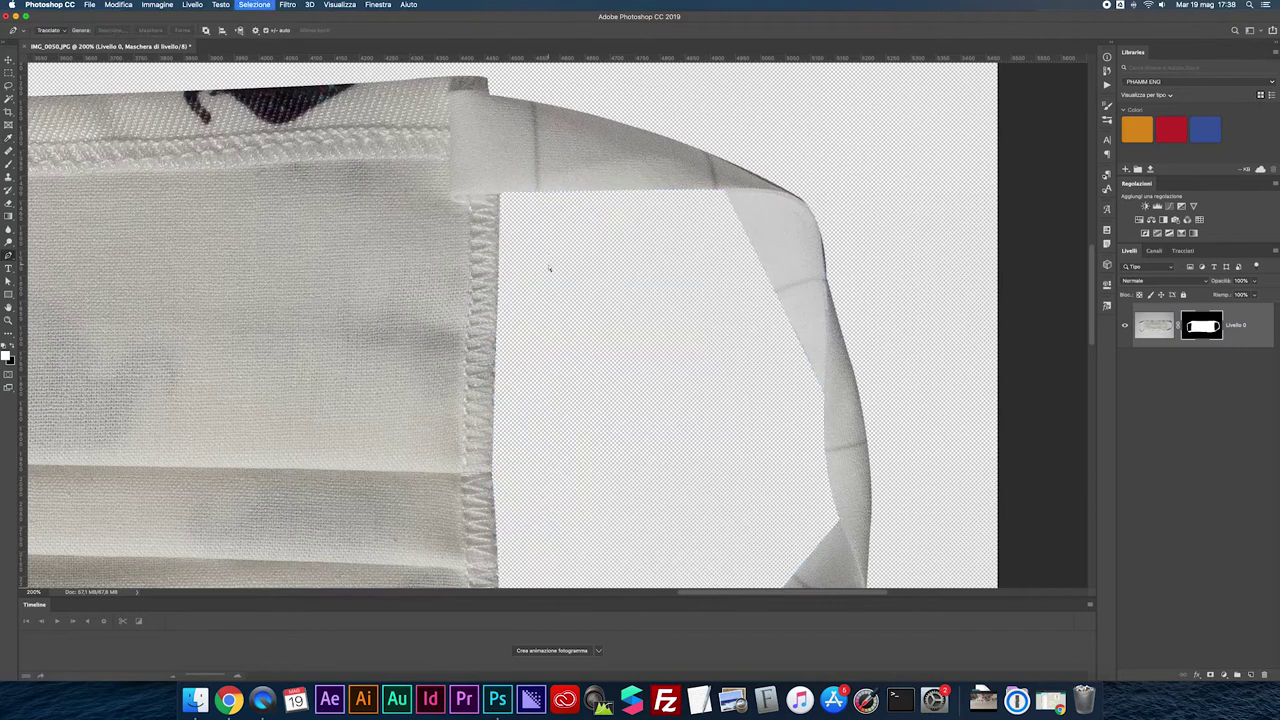
pyautogui.press('super+0')
pyautogui.click(1107, 283)
pyautogui.write('2')
pyautogui.press('Return')
# Apply the layer mask permanently and nudge the cut-out mask slightly up and left.
pyautogui.press('v')
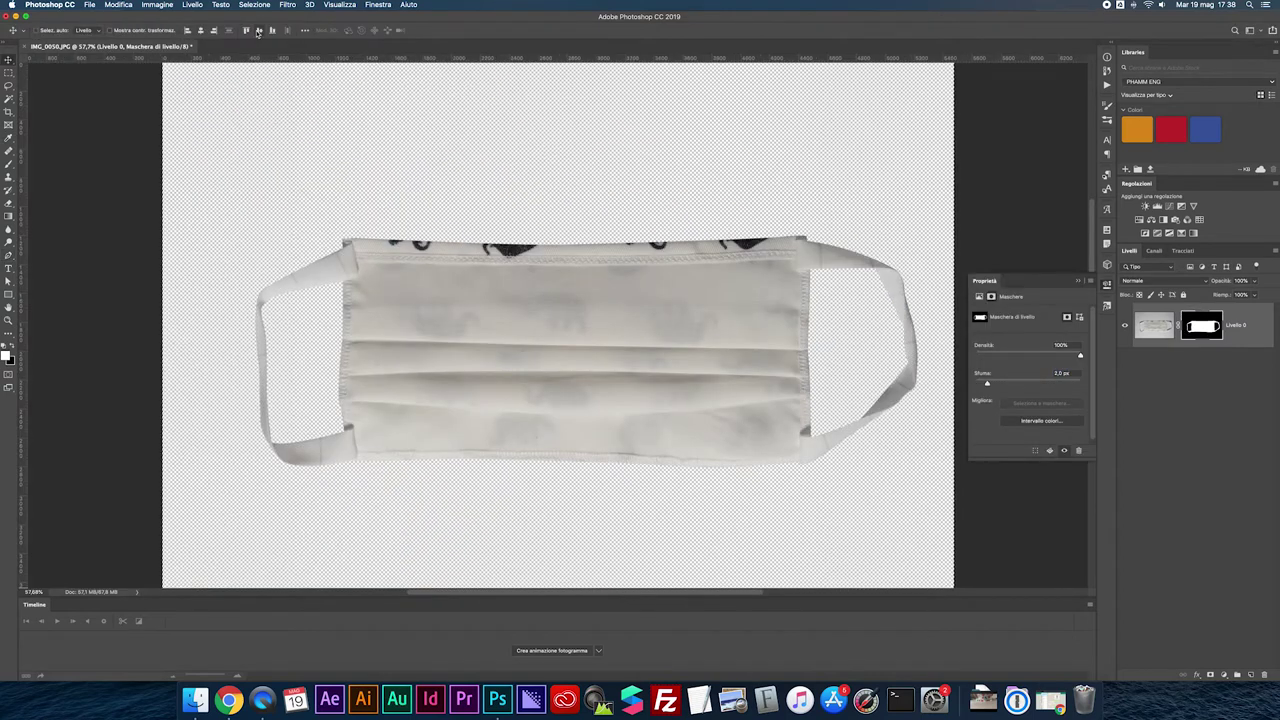
pyautogui.rightClick(1197, 323)
pyautogui.click(1130, 351)
pyautogui.moveTo(478, 188); pyautogui.dragTo(450, 162)
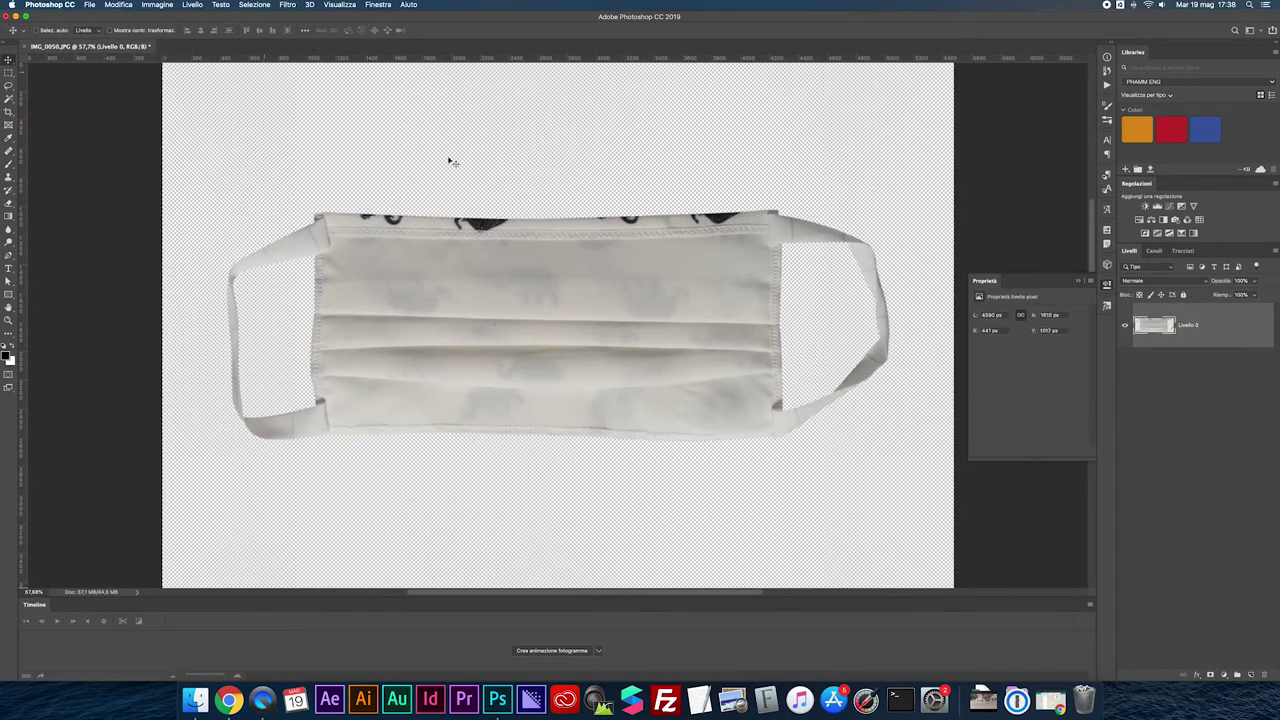
pyautogui.click(1182, 251)
pyautogui.click(1170, 290)
pyautogui.click(1129, 251)
# Flatten the image onto white, hide the path, and save it as a JPEG.
pyautogui.rightClick(1190, 325)
pyautogui.click(1160, 560)
pyautogui.click(1182, 251)
pyautogui.click(1200, 400)
pyautogui.press('super+s')
pyautogui.press('Return')
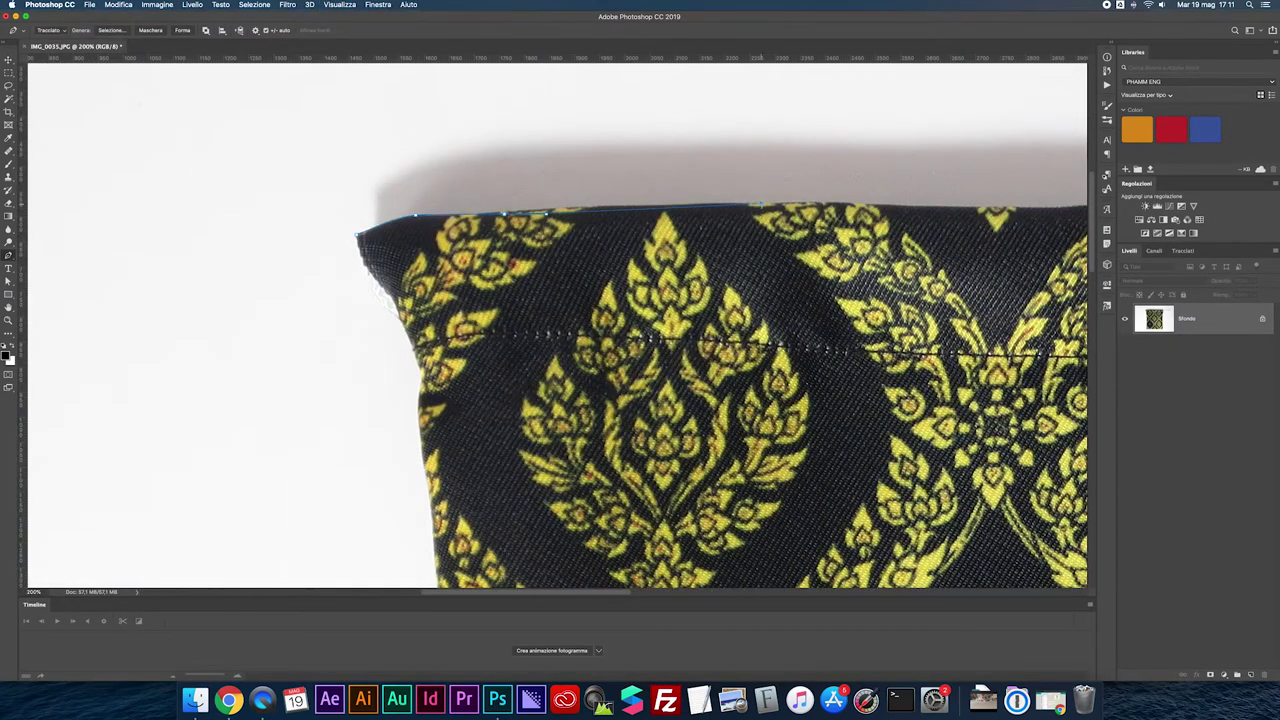
# Add curved anchors along the bag's white cord, starting from the knot.
pyautogui.hscroll(5, 591, 244)
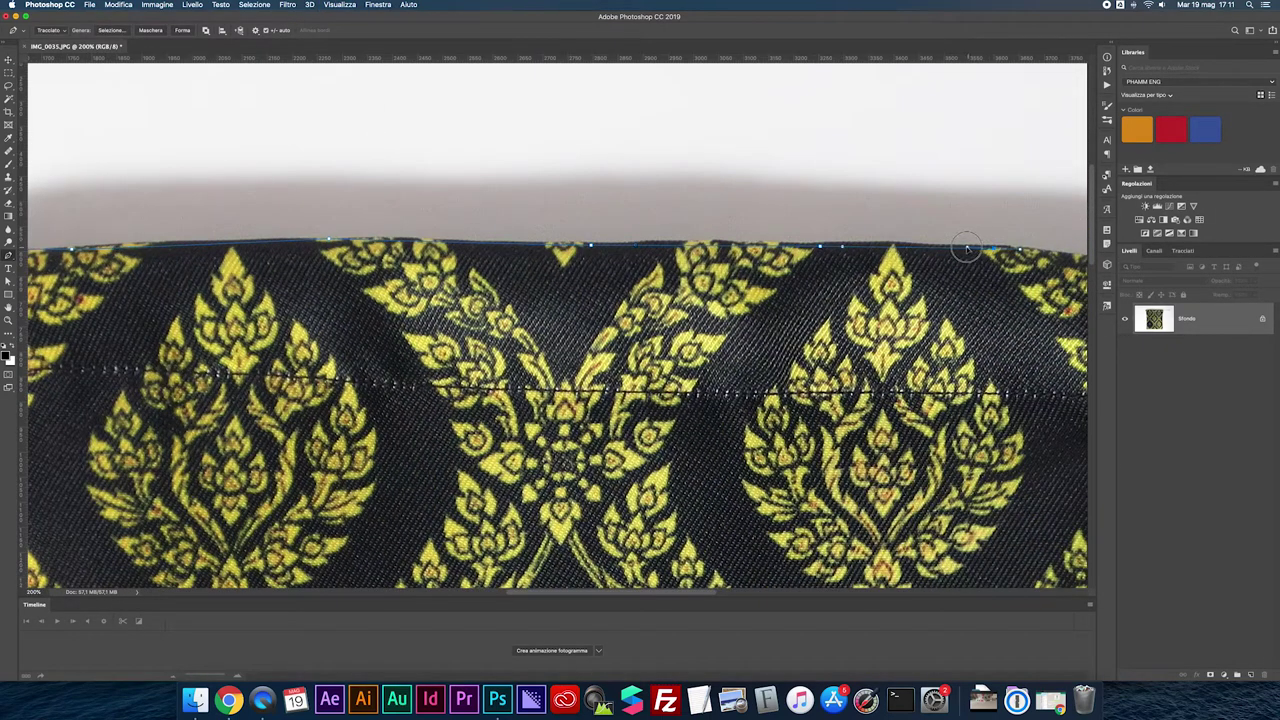
pyautogui.hscroll(5, 1000, 248)
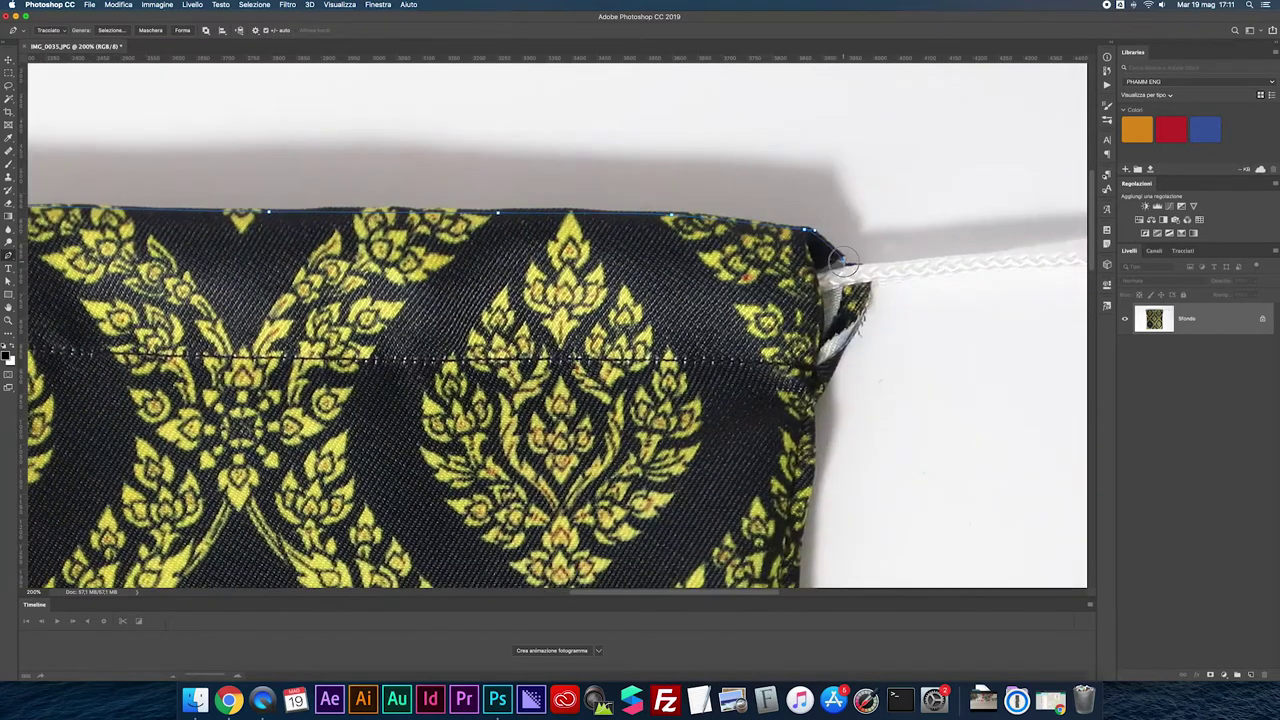
pyautogui.hscroll(5, 990, 245)
pyautogui.moveTo(912, 228); pyautogui.dragTo(997, 243)
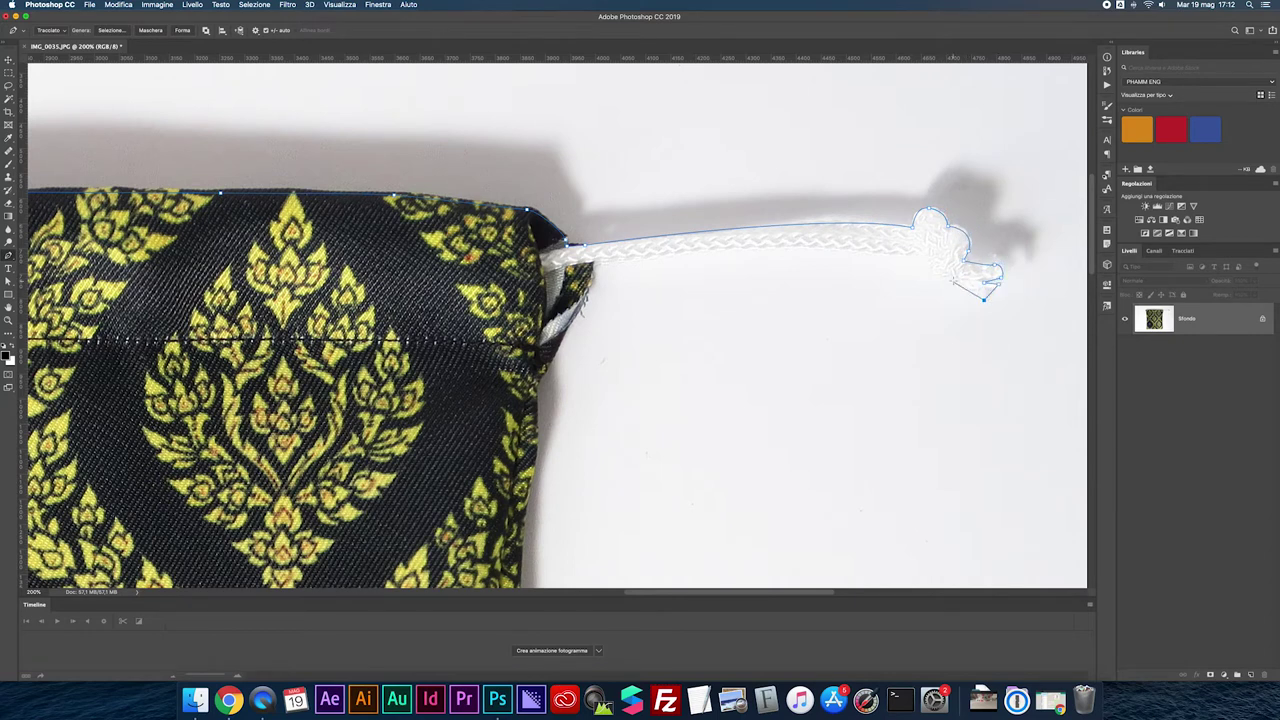
pyautogui.moveTo(718, 251); pyautogui.dragTo(654, 264)
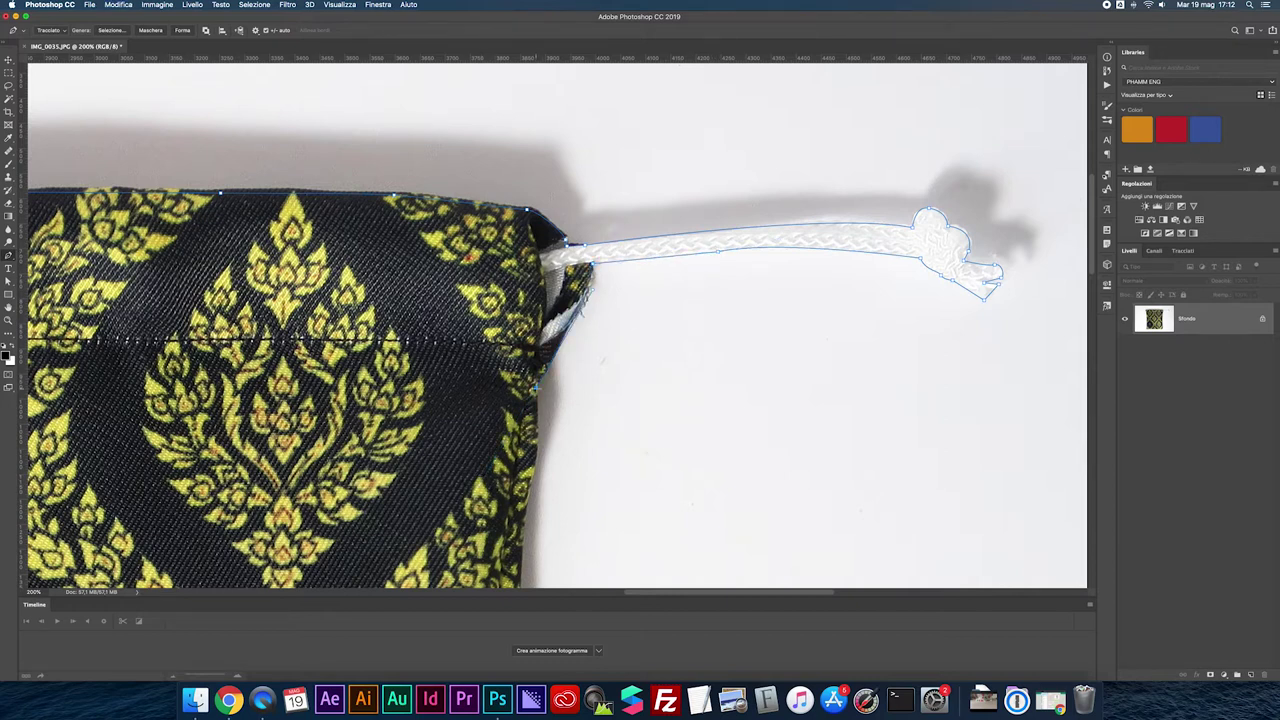
# Extend the path with a curved anchor on the bag's bottom edge.
pyautogui.scroll(-5, 536, 386)
pyautogui.scroll(-2, 530, 380)
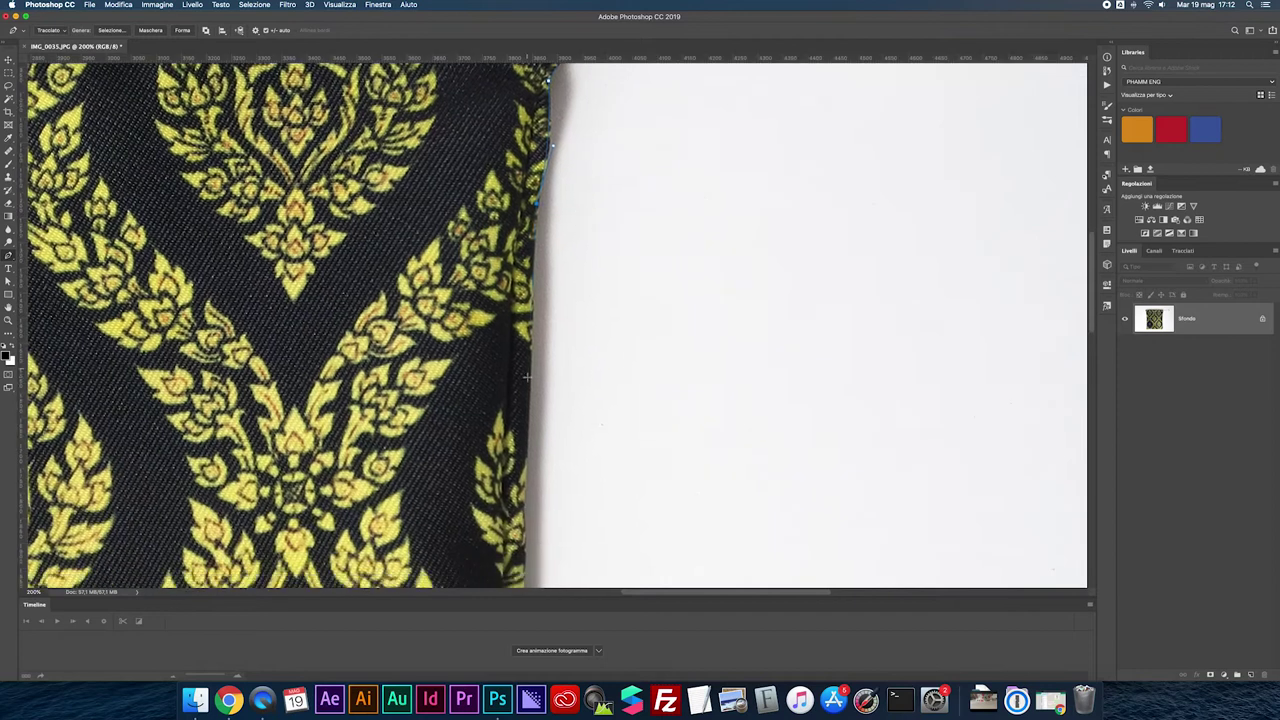
pyautogui.scroll(-2, 525, 360)
pyautogui.scroll(-2, 518, 460)
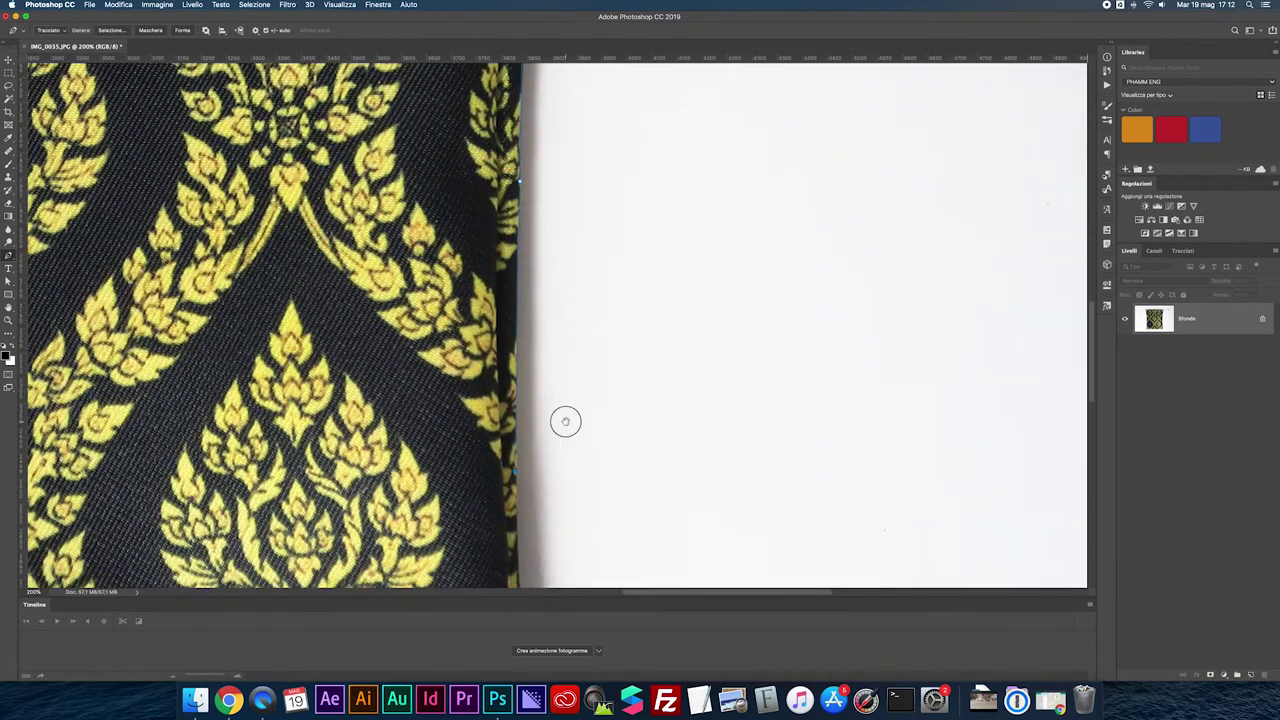
pyautogui.scroll(-2, 565, 421)
pyautogui.scroll(-2, 500, 380)
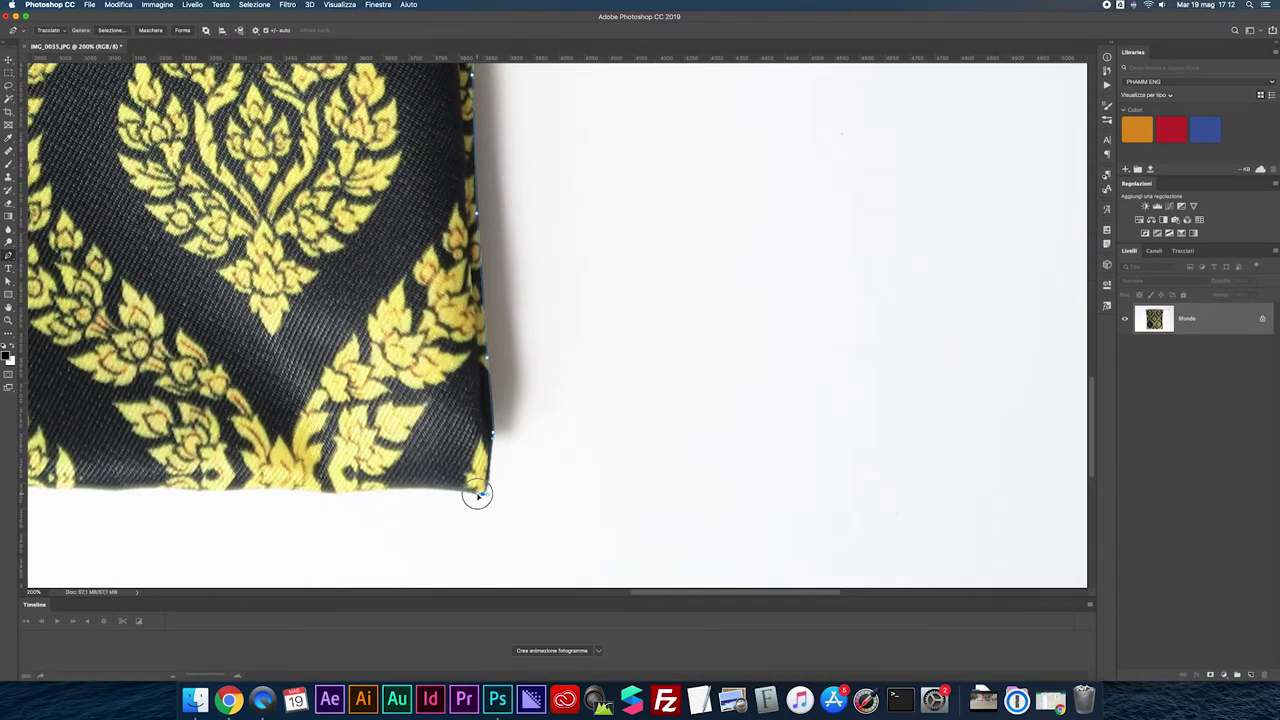
pyautogui.moveTo(344, 492); pyautogui.dragTo(288, 503)
# Pan and zoom to the bag's bottom-left corner to continue up the left side.
pyautogui.hscroll(-5, 289, 503)
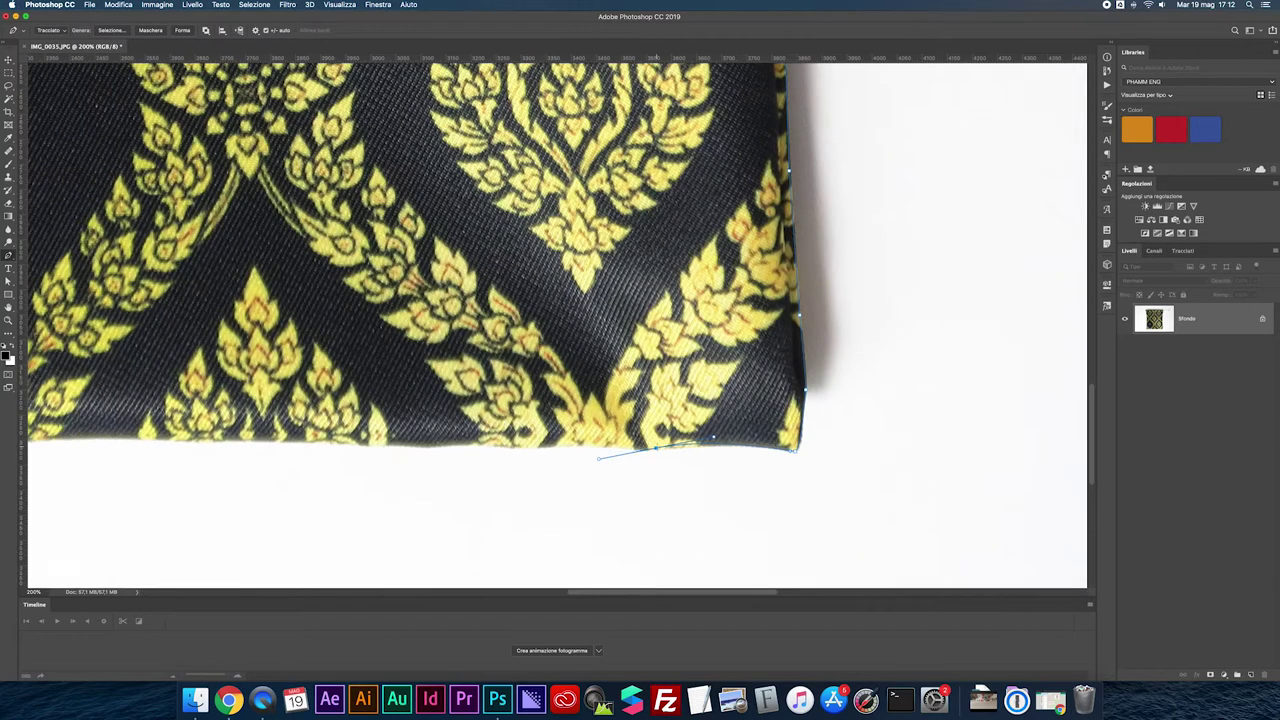
pyautogui.hscroll(-5, 510, 445)
pyautogui.hscroll(-5, 376, 442)
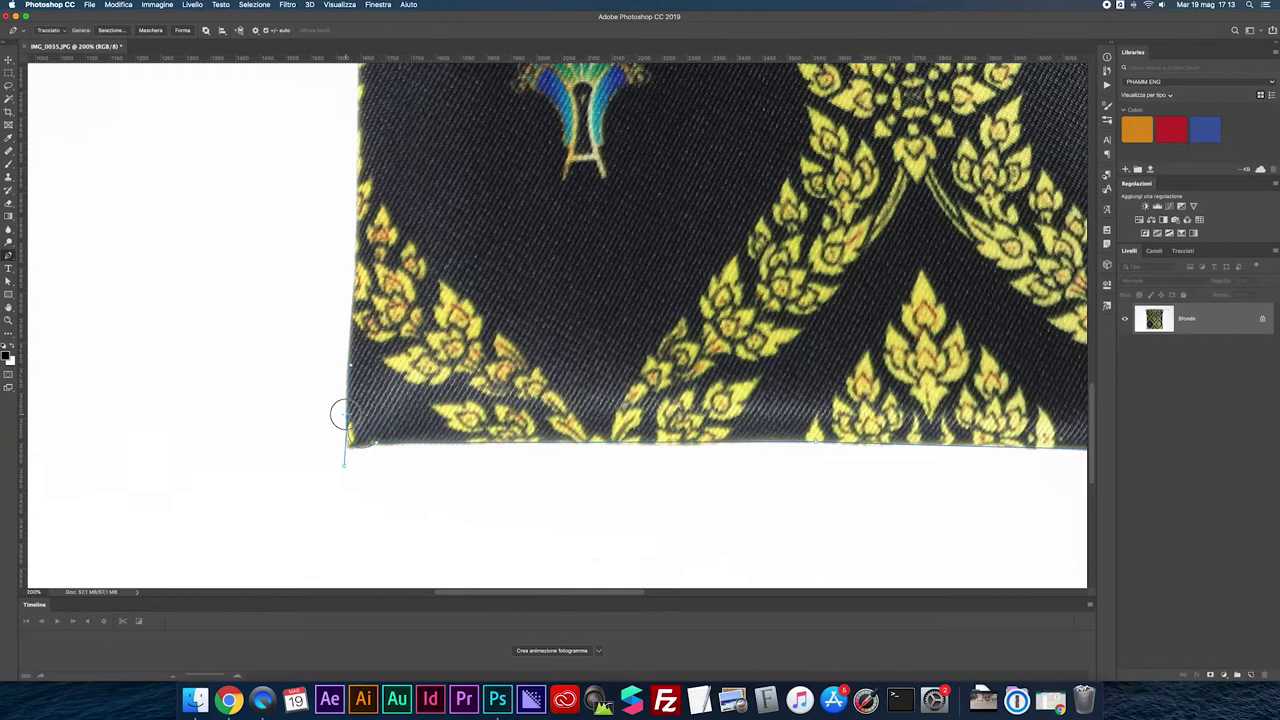
pyautogui.press('super+minus')
pyautogui.press('super+plus')
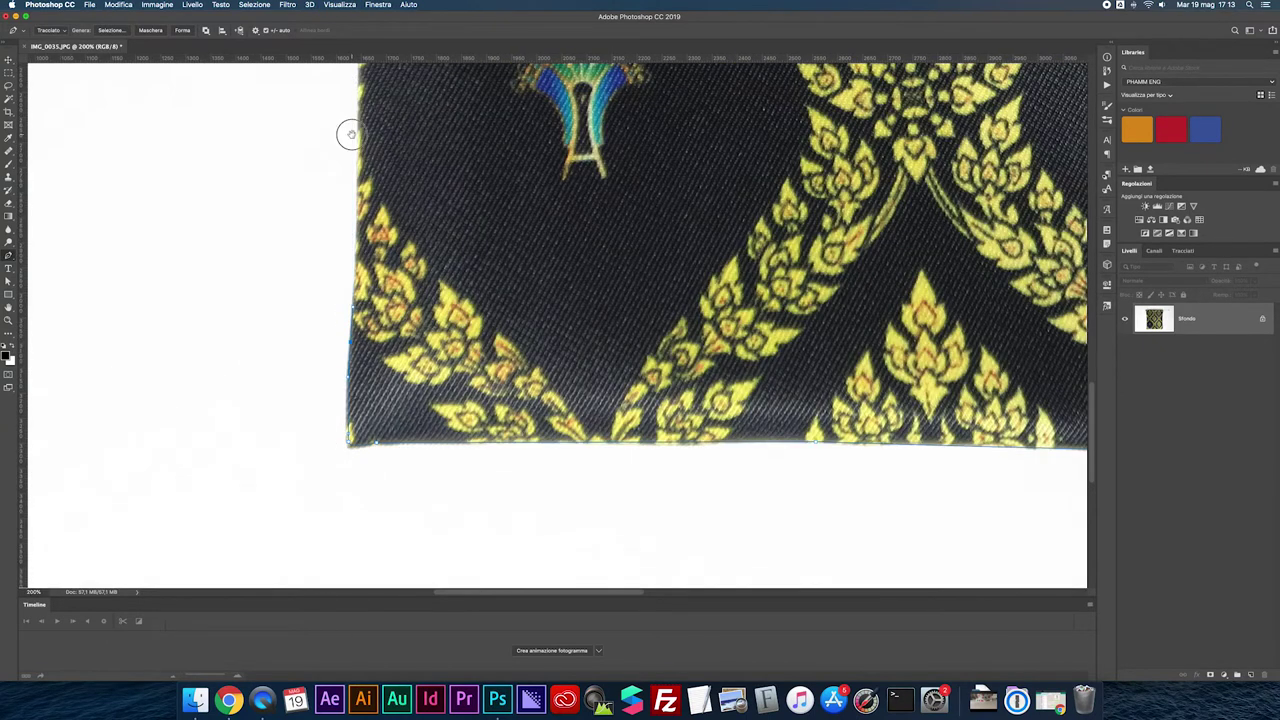
pyautogui.scroll(5, 350, 133)
pyautogui.scroll(5, 440, 180)
pyautogui.hscroll(-3, 440, 180)
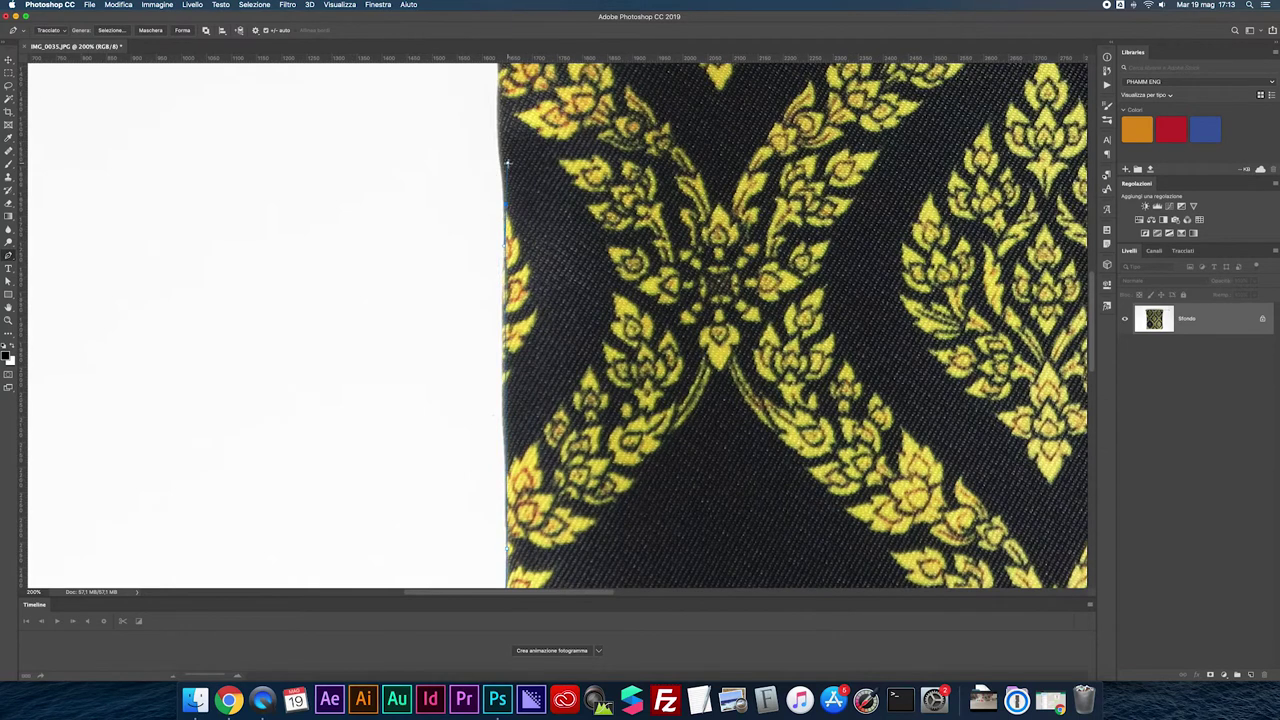
pyautogui.scroll(4, 560, 320)
pyautogui.scroll(4, 567, 328)
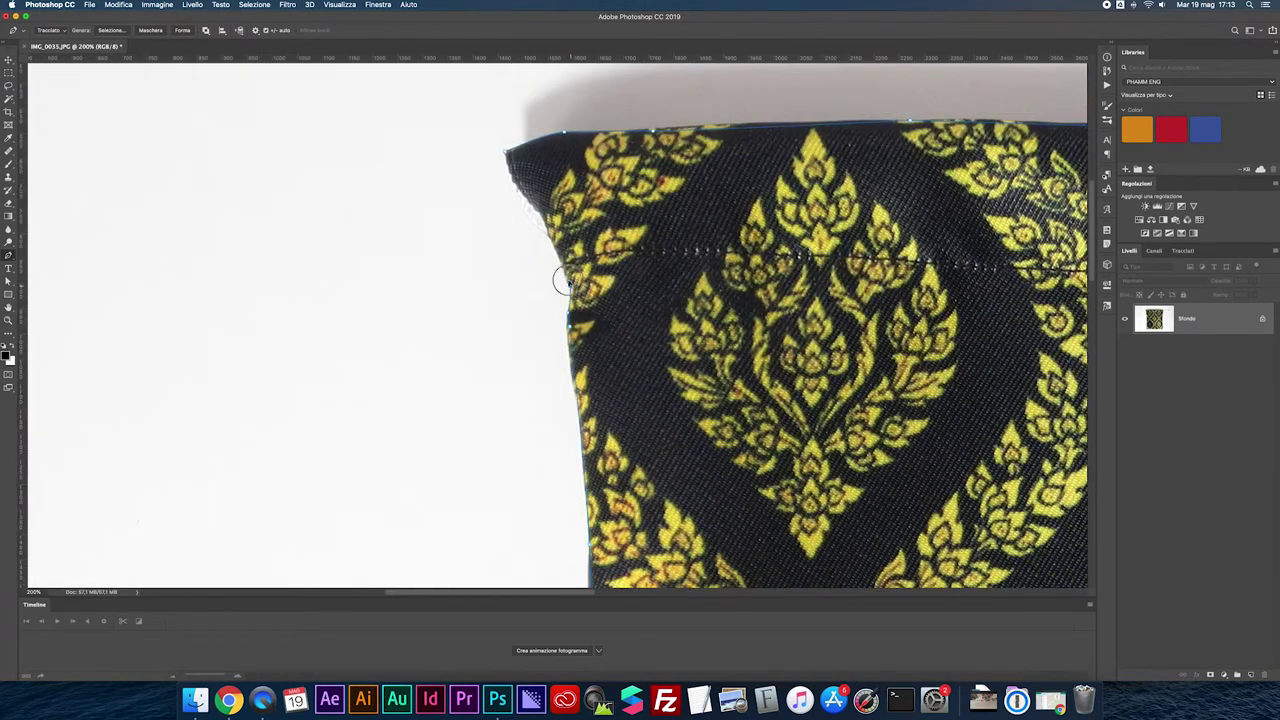
# Convert the bag's finished path into a selection and add a layer mask from it.
pyautogui.rightClick(558, 156)
pyautogui.click(610, 200)
pyautogui.click(694, 286)
pyautogui.click(1224, 675)
pyautogui.hotkey('ctrl', '0')
# Apply the layer mask permanently and nudge the bag slightly left and up.
pyautogui.doubleClick(1195, 331)
pyautogui.rightClick(1200, 328)
pyautogui.click(1163, 328)
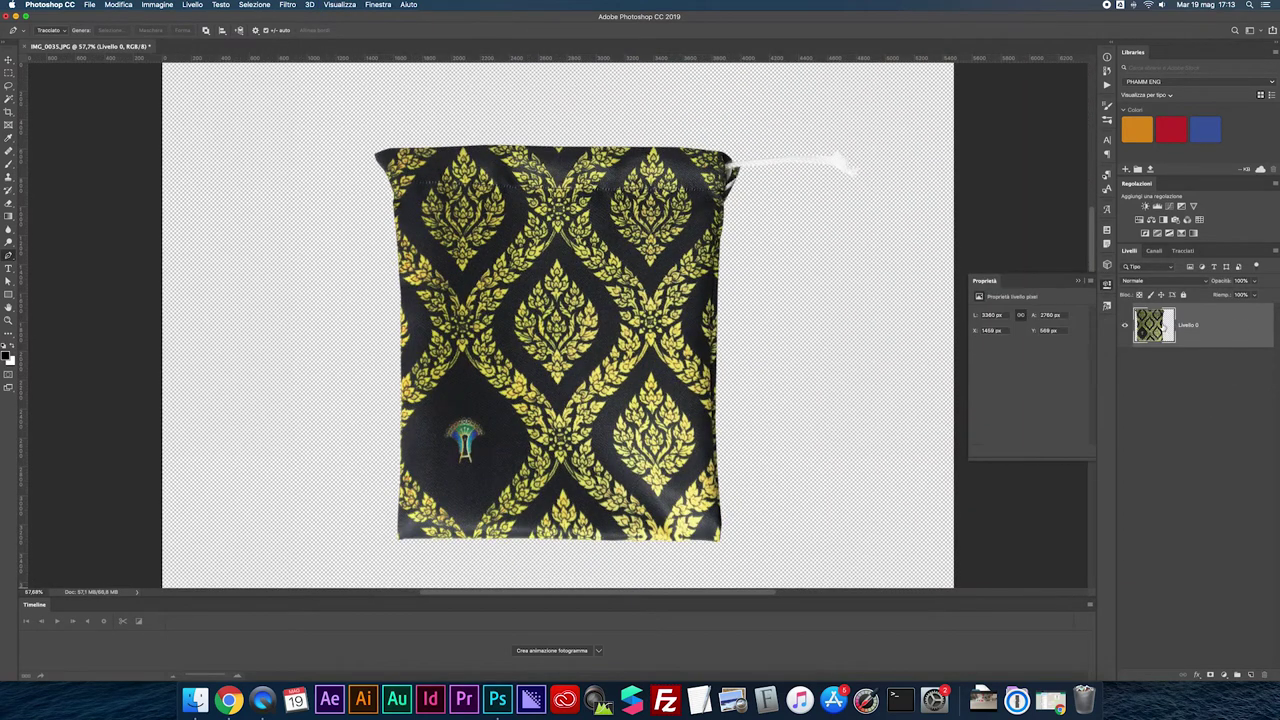
pyautogui.press('v')
pyautogui.press('Return')
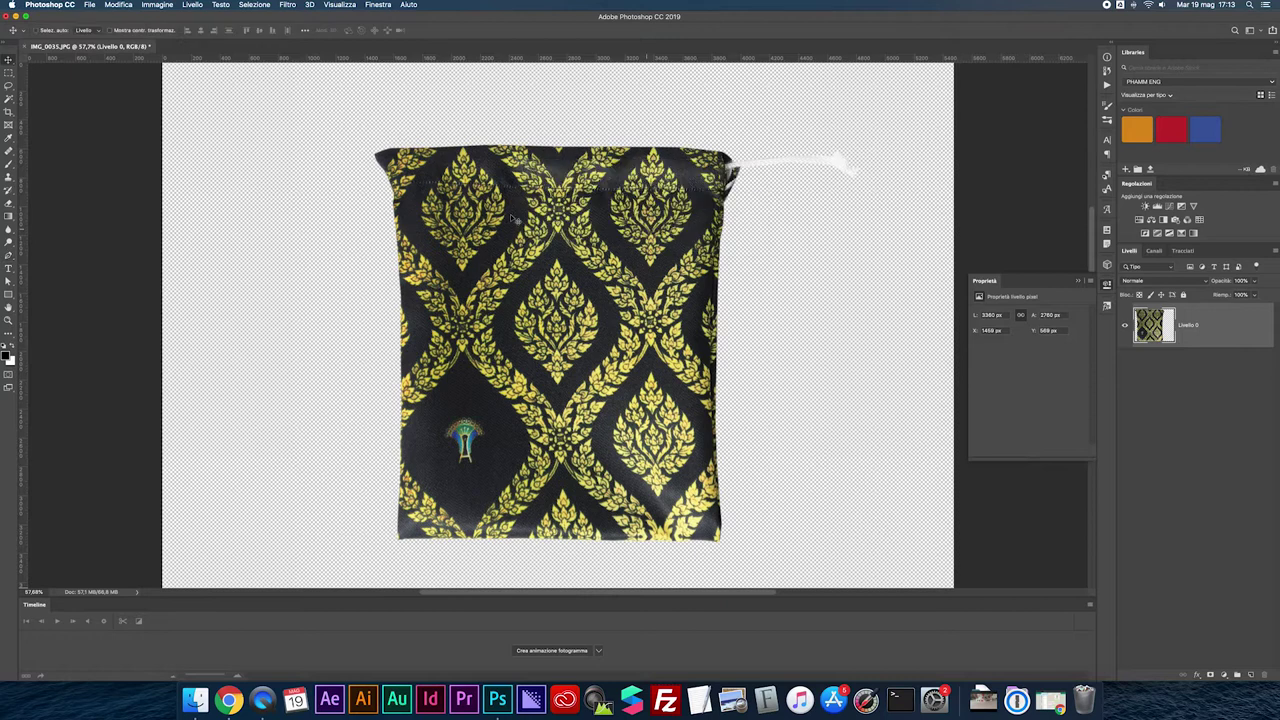
pyautogui.moveTo(410, 117); pyautogui.dragTo(351, 97)
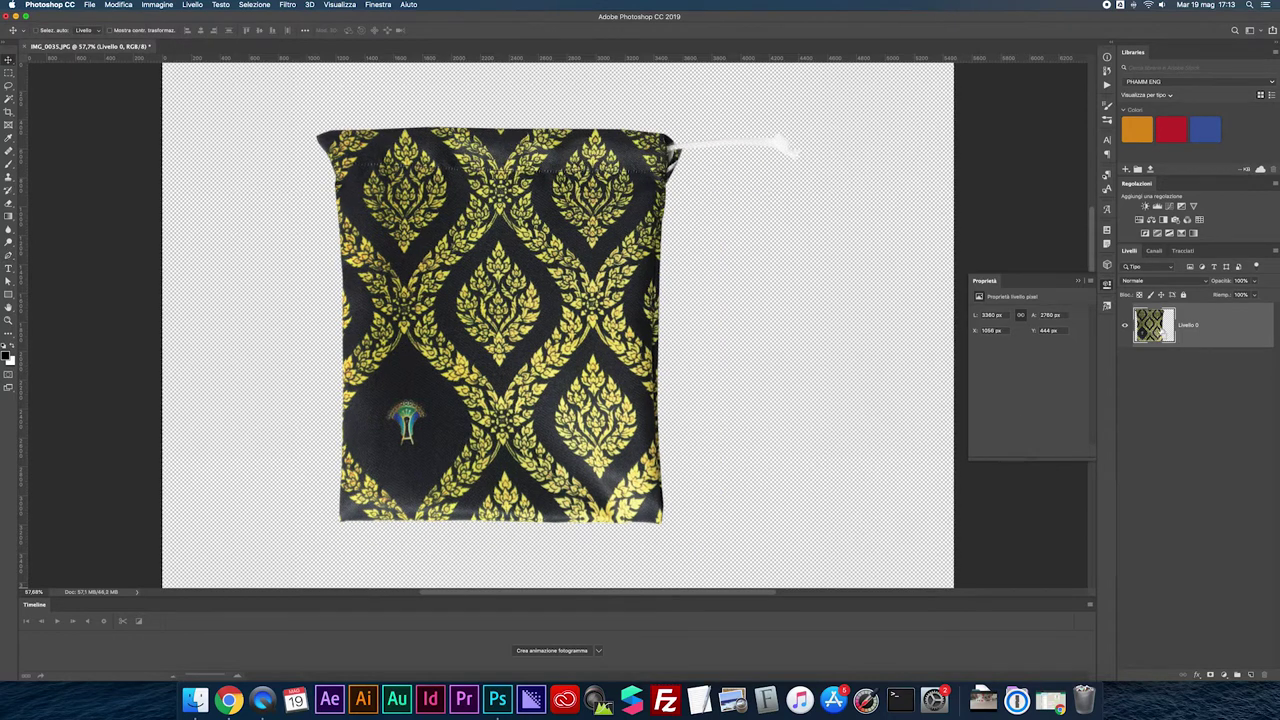
# Reload the bag's path as a selection and flatten the image onto white.
pyautogui.click(1183, 250)
pyautogui.click(1273, 250)
pyautogui.click(1182, 305)
pyautogui.press('Return')
pyautogui.click(1273, 250)
pyautogui.click(1129, 250)
pyautogui.rightClick(1135, 318)
pyautogui.click(1180, 391)
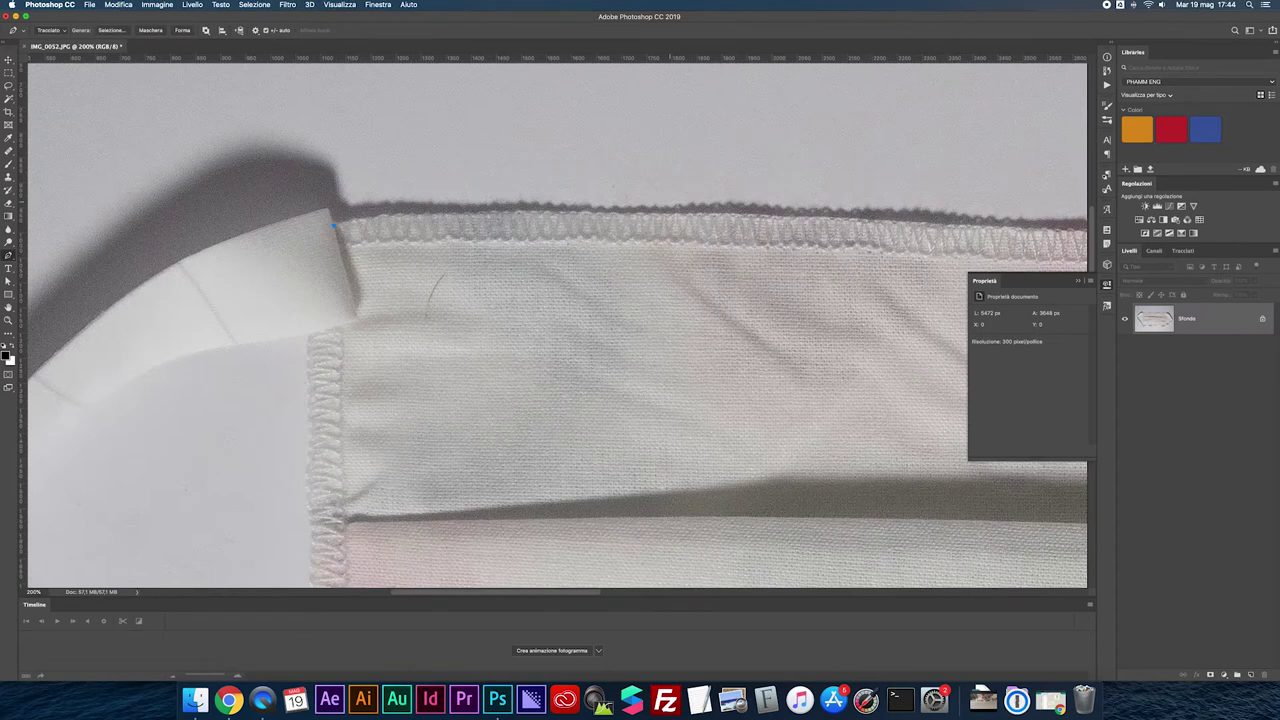
# Pan and zoom along the white mask's bottom edge and left ear loop to the top-left corner.
pyautogui.hscroll(5, 660, 228)
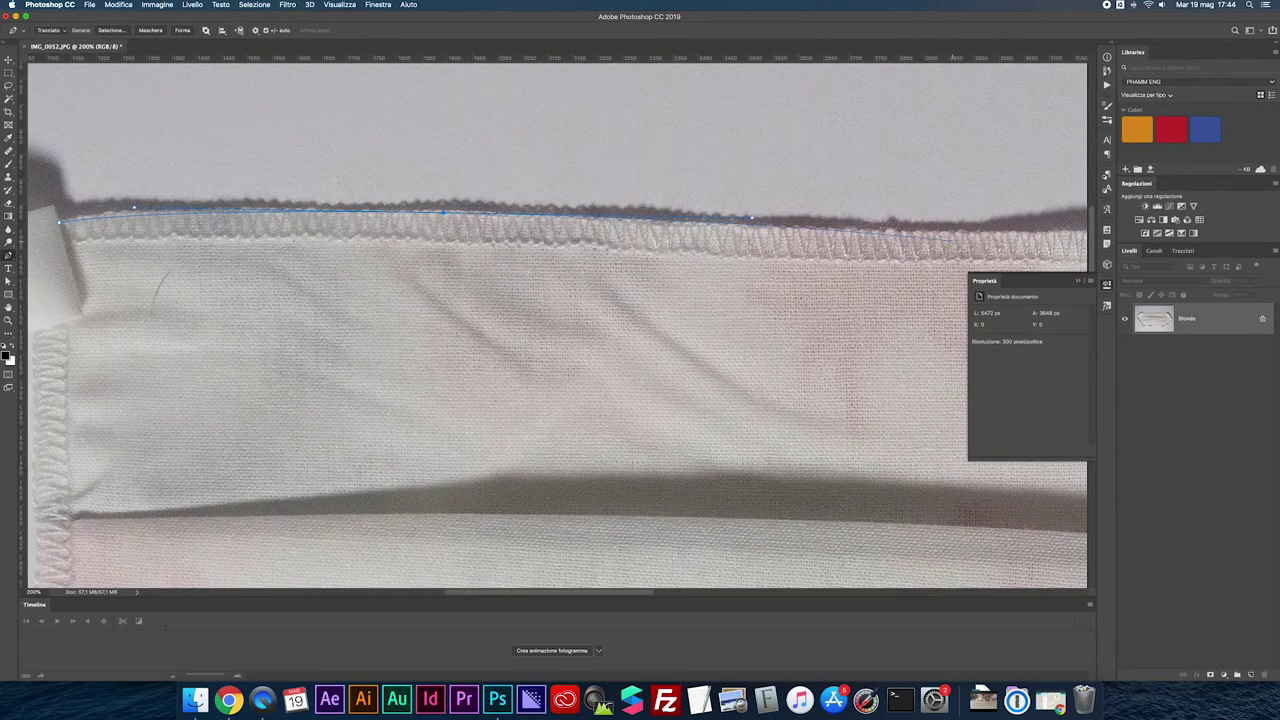
pyautogui.hscroll(5, 838, 268)
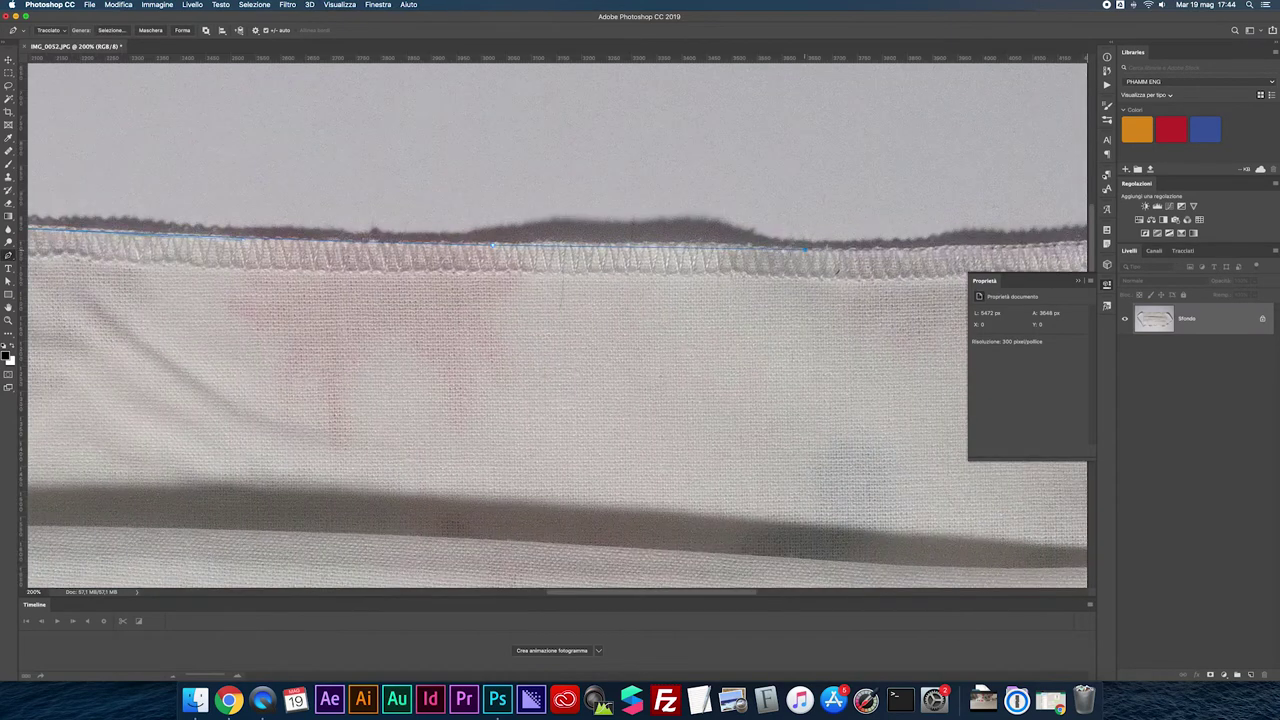
pyautogui.hscroll(5, 557, 372)
pyautogui.press('super+minus')
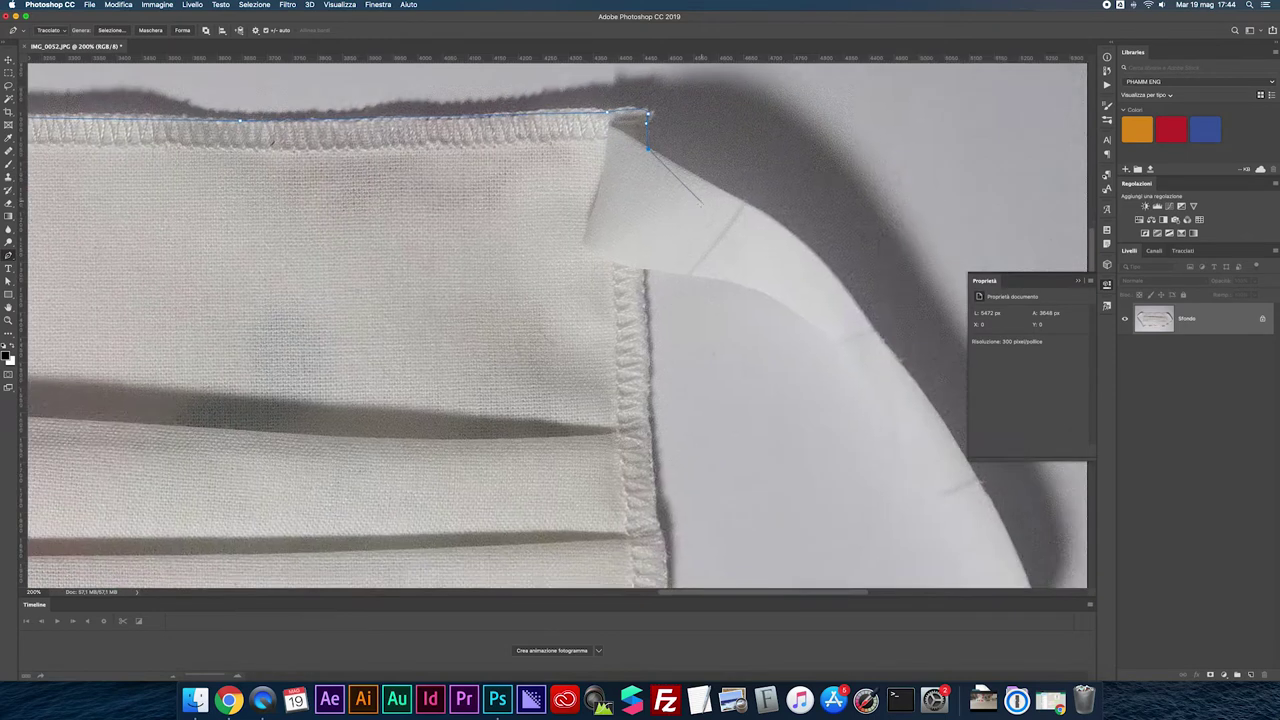
pyautogui.scroll(-5, 750, 372)
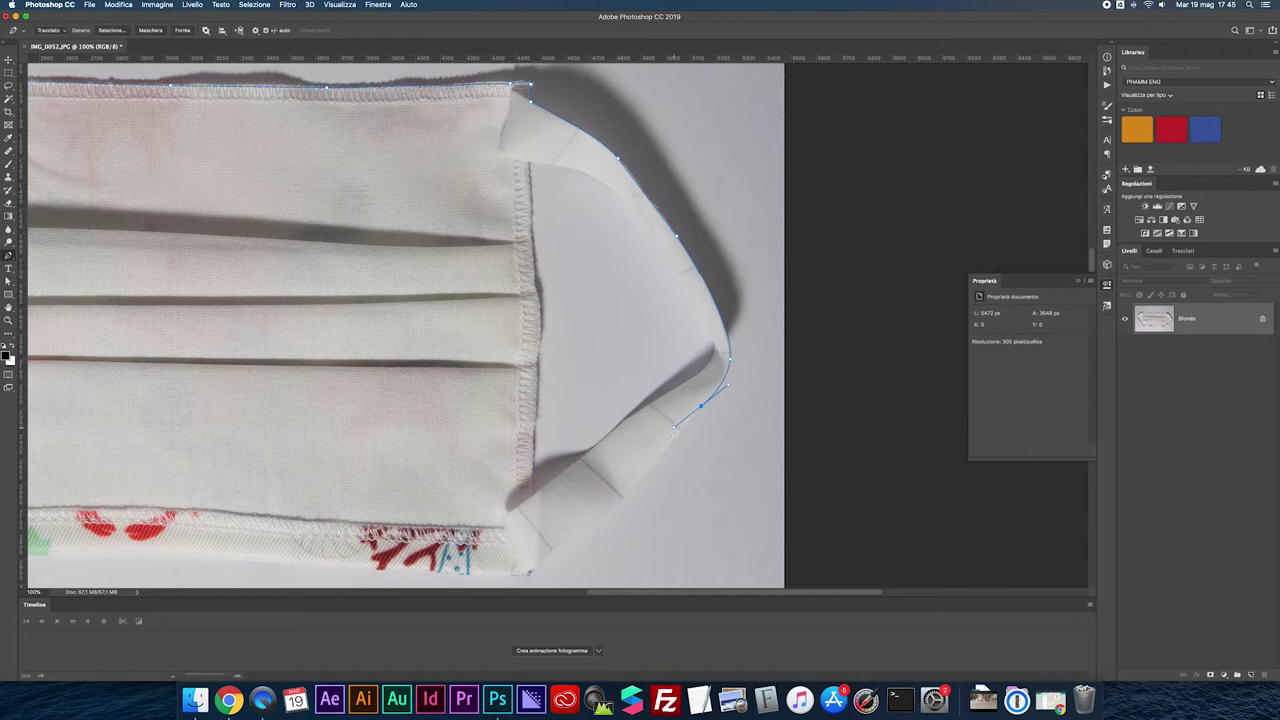
pyautogui.scroll(-4, 430, 320)
pyautogui.hscroll(-3, 430, 320)
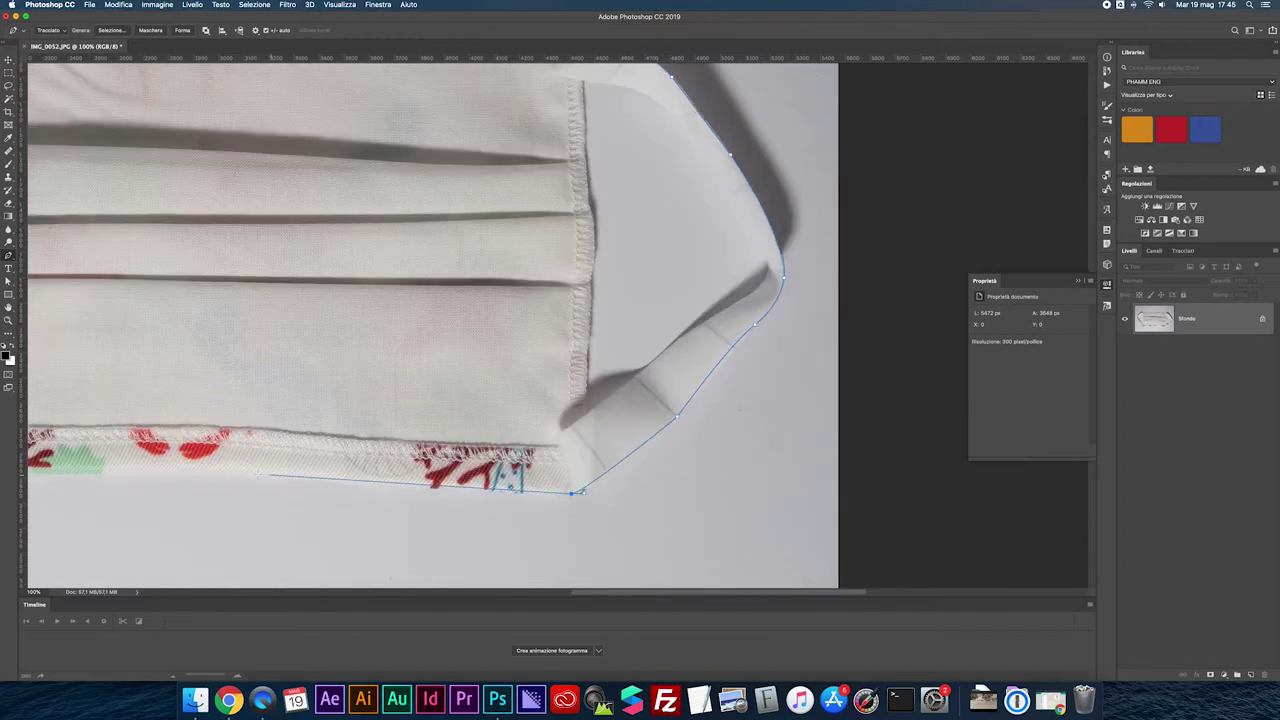
pyautogui.hscroll(-10, 265, 474)
pyautogui.hscroll(-10, 57, 440)
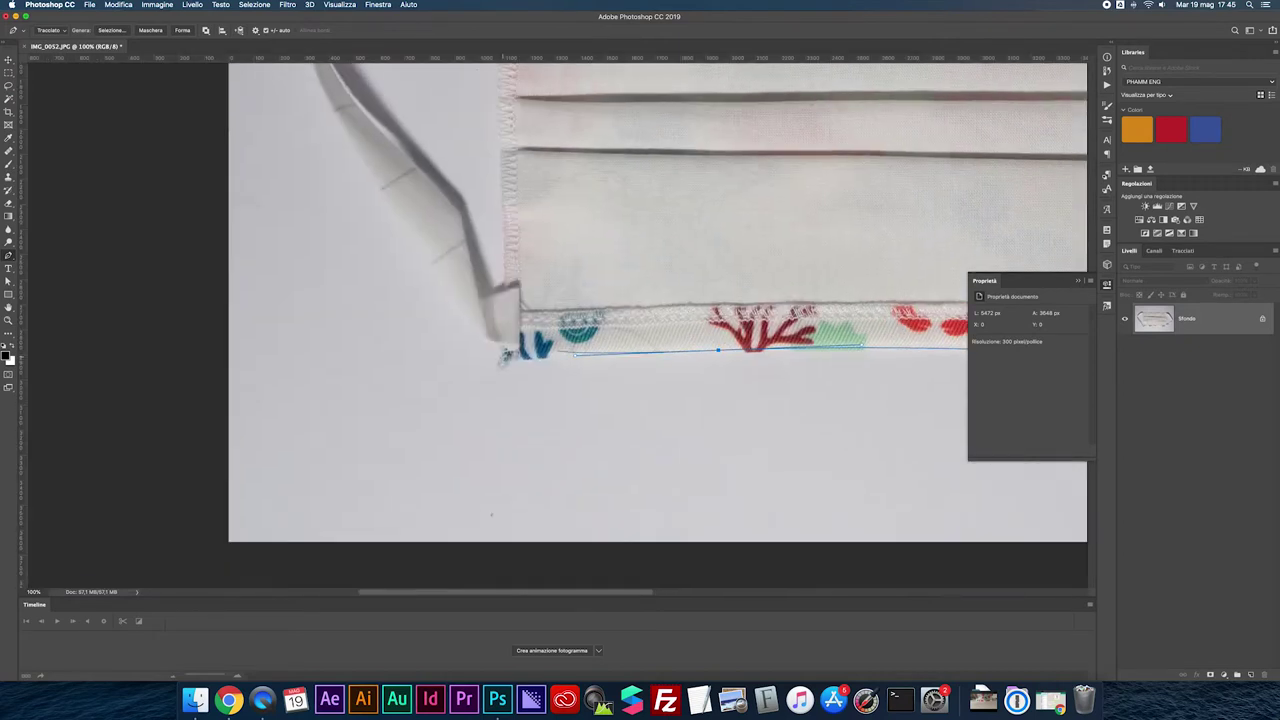
pyautogui.scroll(5, 457, 304)
pyautogui.hscroll(-4, 457, 304)
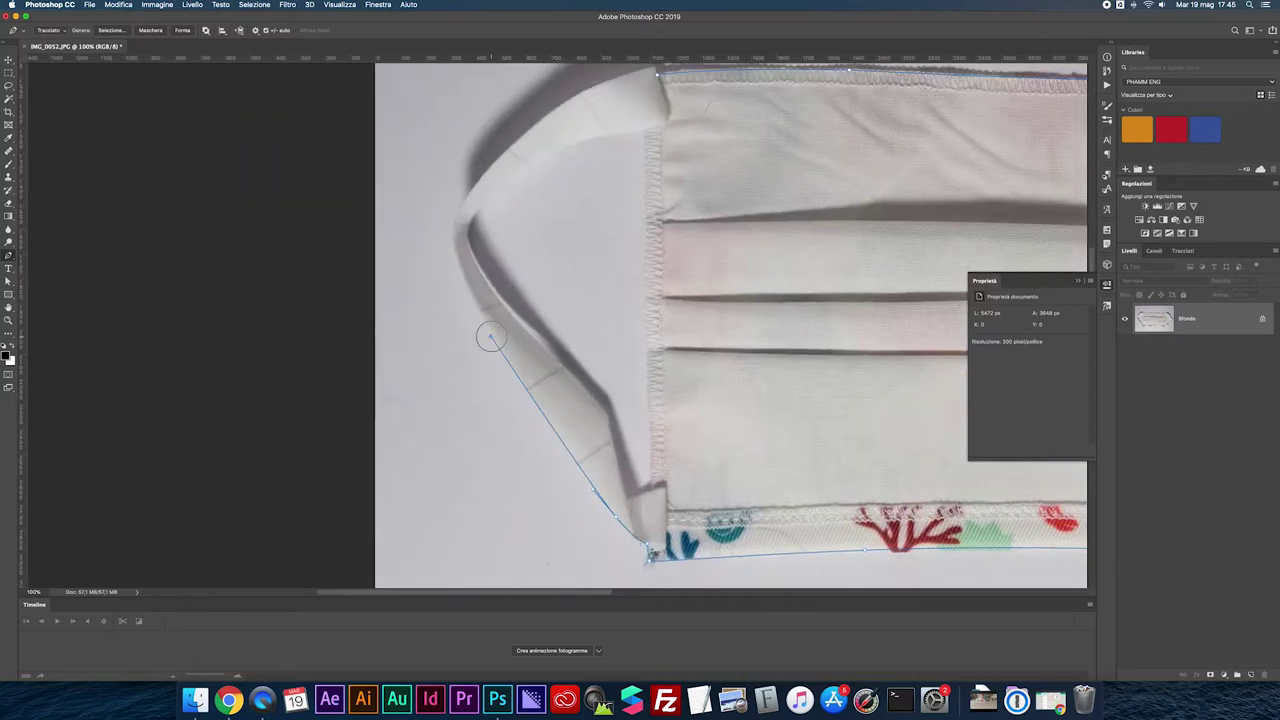
pyautogui.scroll(2, 460, 210)
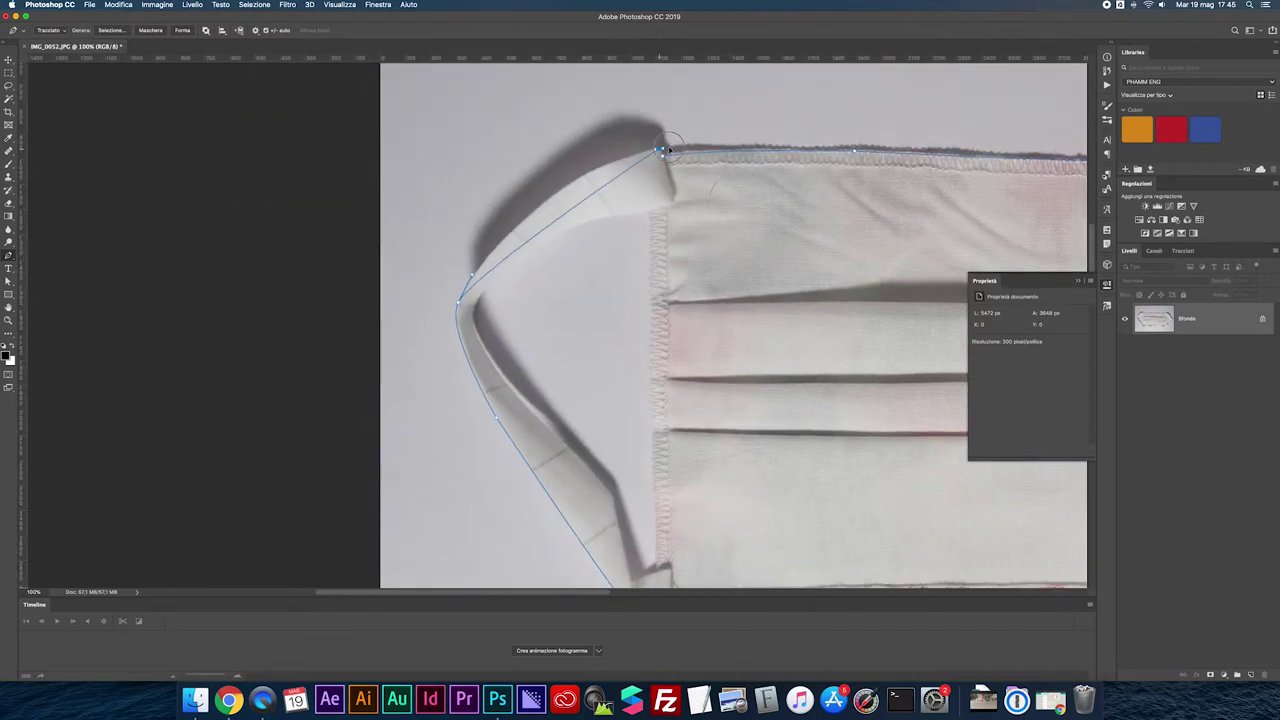
# Turn the white mask's outline path into a selection and mask out the background.
pyautogui.rightClick(666, 162)
pyautogui.click(720, 217)
pyautogui.click(1224, 675)
pyautogui.scroll(1, 560, 323)
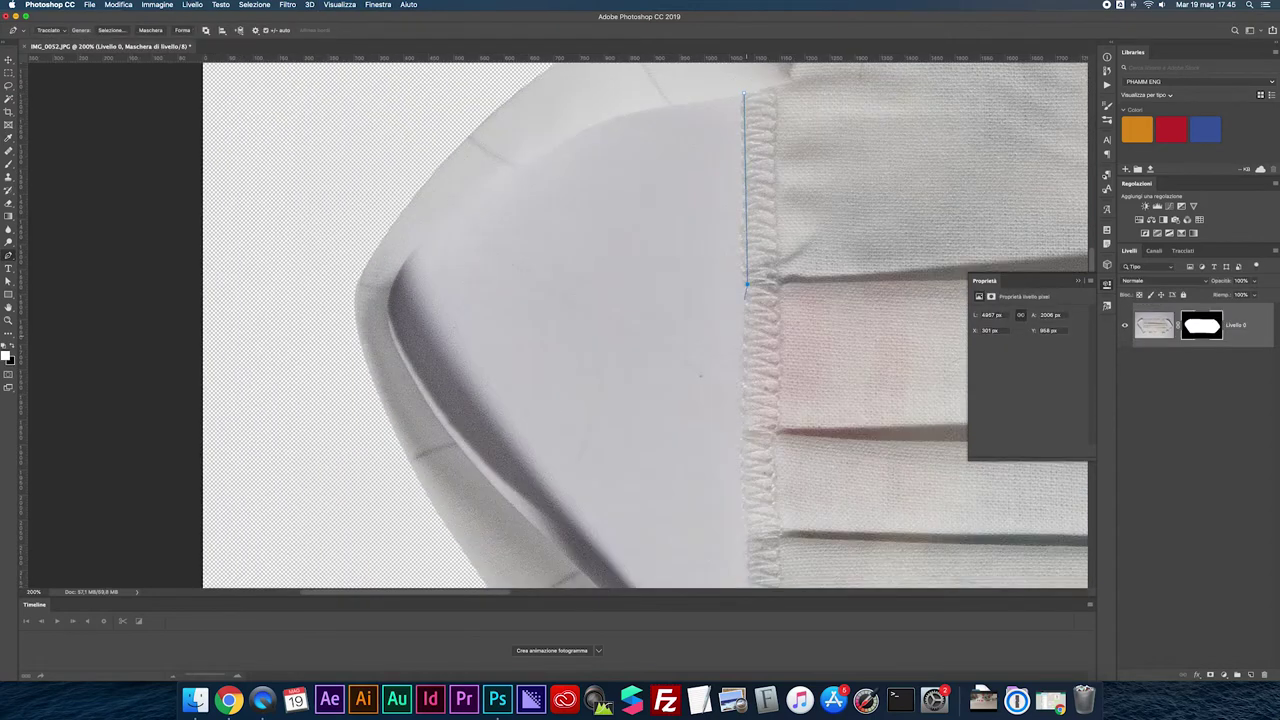
pyautogui.scroll(-3, 737, 363)
pyautogui.scroll(-3, 737, 363)
pyautogui.hscroll(2, 737, 363)
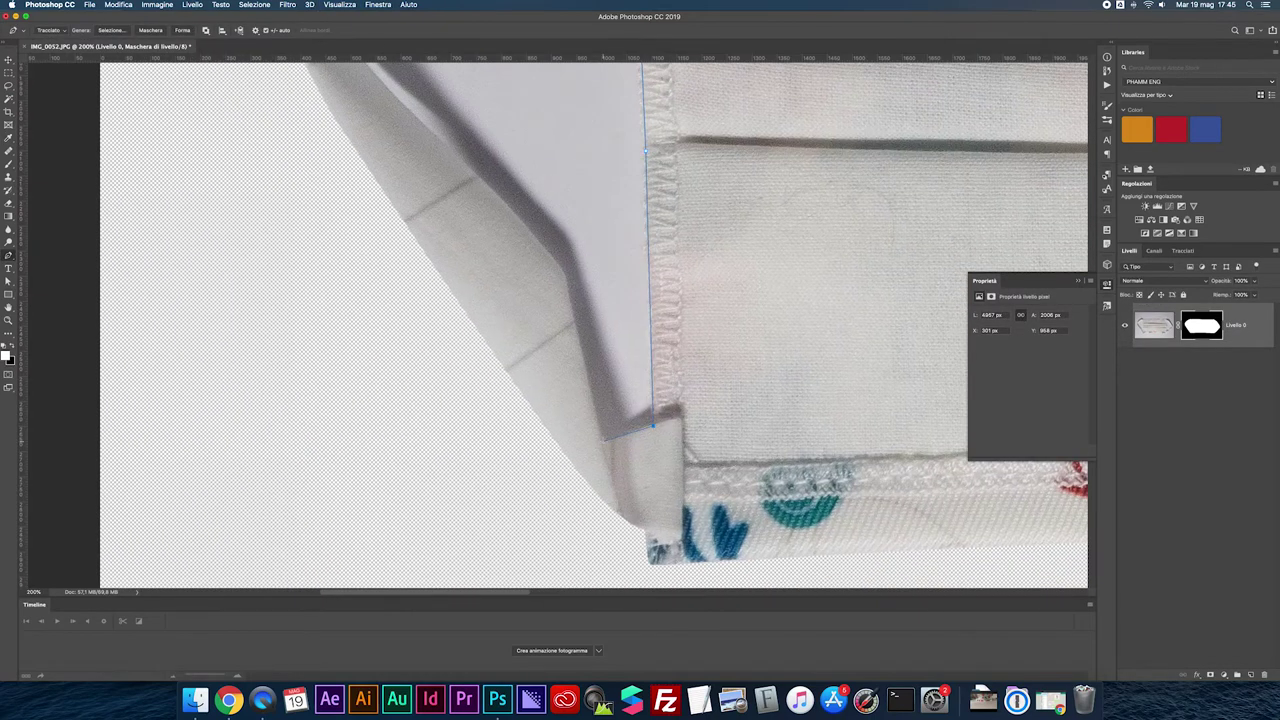
pyautogui.scroll(2, 594, 326)
pyautogui.hscroll(-2, 594, 326)
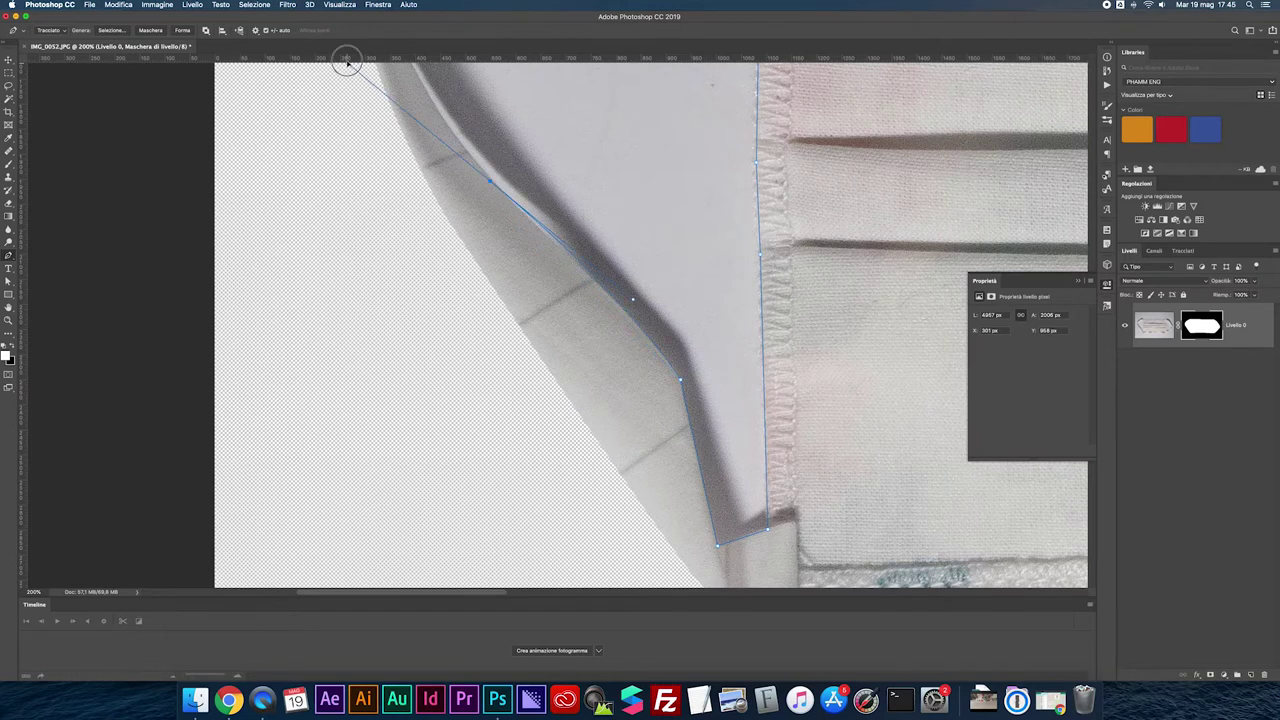
pyautogui.scroll(5, 337, 60)
pyautogui.hscroll(-2, 337, 60)
# Trace inside the left ear loop and delete its white interior.
pyautogui.moveTo(484, 343)
pyautogui.mouseDown()
pyautogui.moveTo(511, 315)
pyautogui.moveTo(508, 297)
pyautogui.mouseUp()
pyautogui.moveTo(575, 227); pyautogui.dragTo(600, 209)
pyautogui.rightClick(853, 143)
pyautogui.press('Return')
pyautogui.press('Delete')
pyautogui.press('super+0')
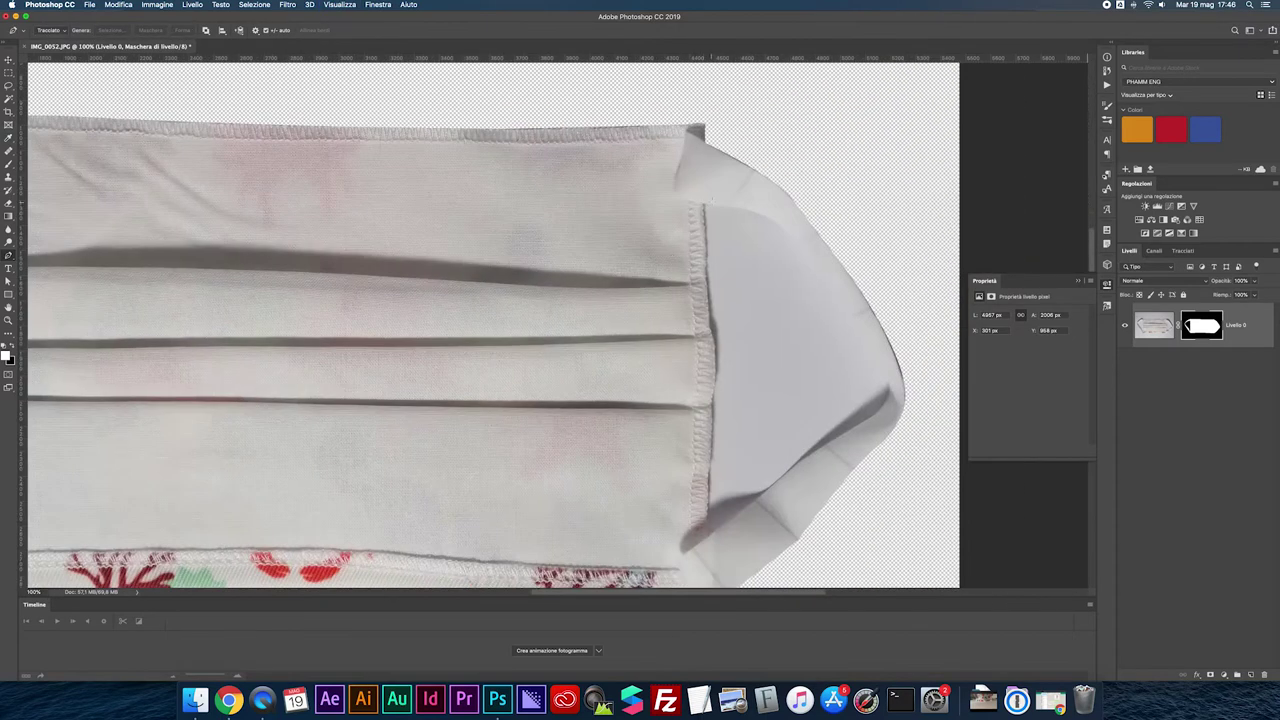
pyautogui.scroll(3, 843, 286)
# Trace a closed path inside the right ear loop and mask out its interior.
pyautogui.click(567, 124)
pyautogui.moveTo(760, 202); pyautogui.dragTo(832, 282)
pyautogui.click(930, 466)
pyautogui.scroll(-3, 930, 466)
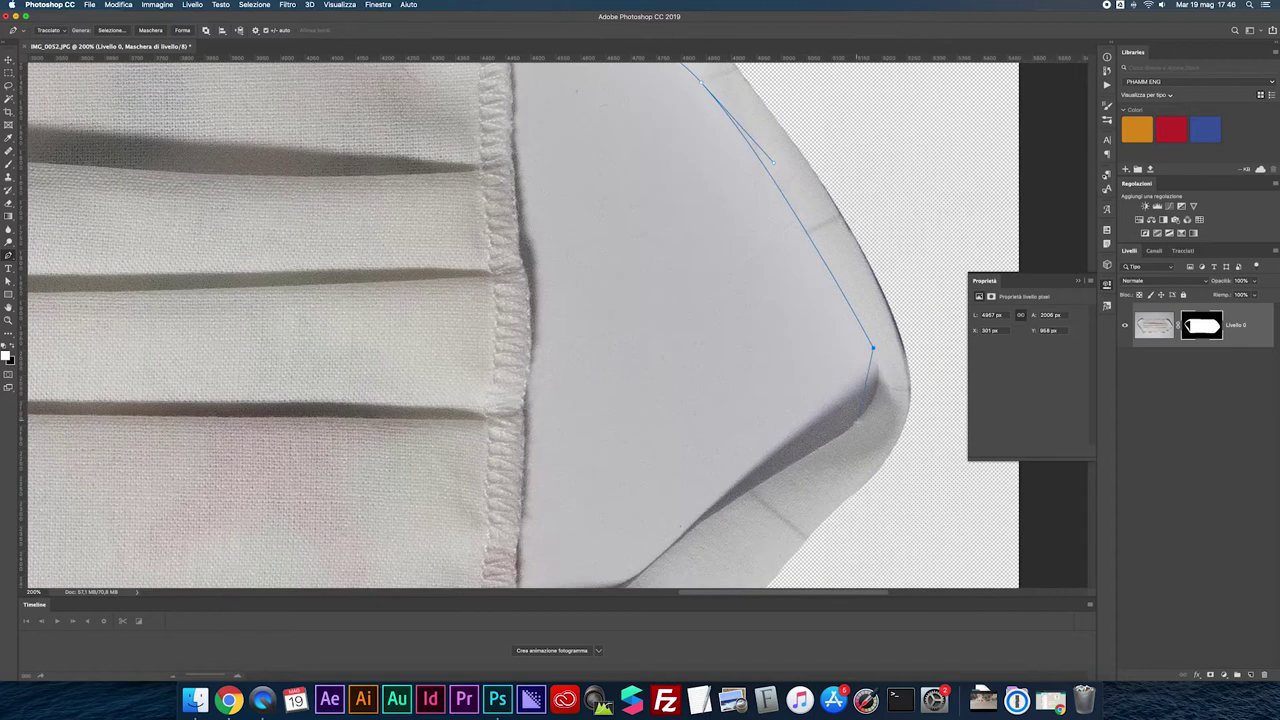
pyautogui.click(826, 457)
pyautogui.scroll(-5, 826, 457)
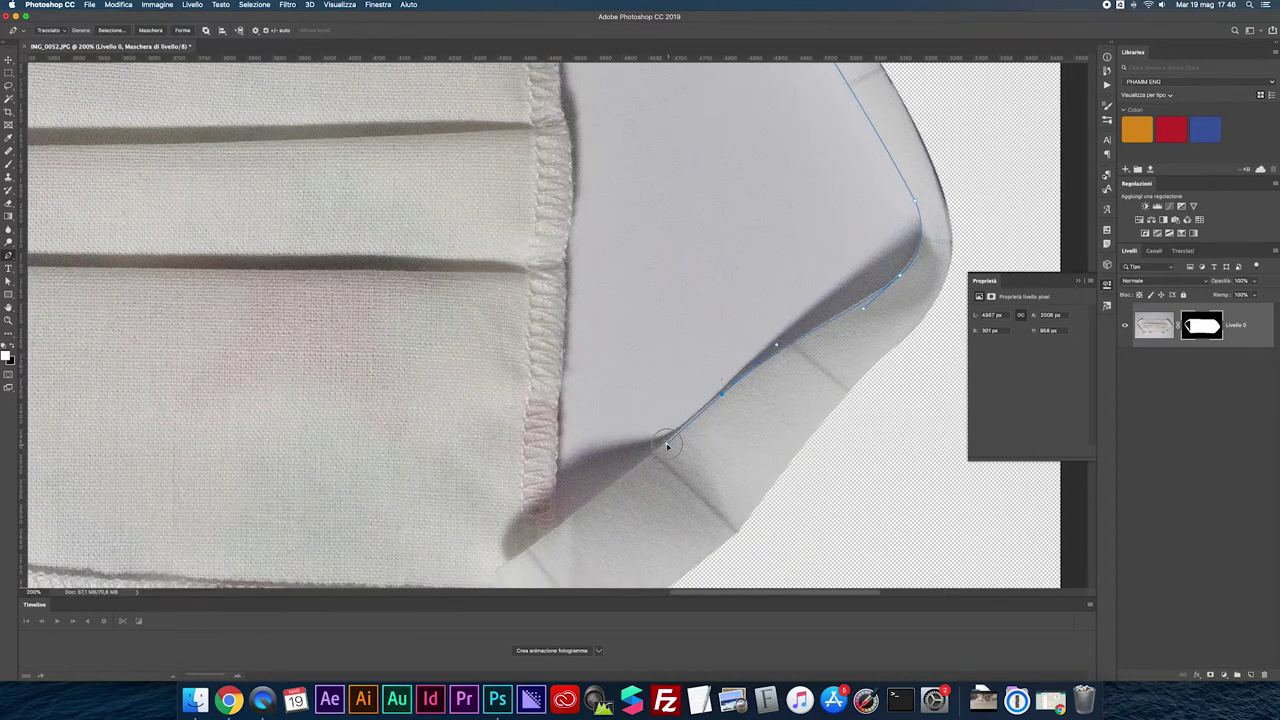
pyautogui.scroll(5, 562, 113)
pyautogui.scroll(1, 570, 140)
pyautogui.scroll(3, 575, 160)
pyautogui.click(577, 136)
pyautogui.rightClick(610, 174)
pyautogui.click(612, 175)
pyautogui.press('super+0')
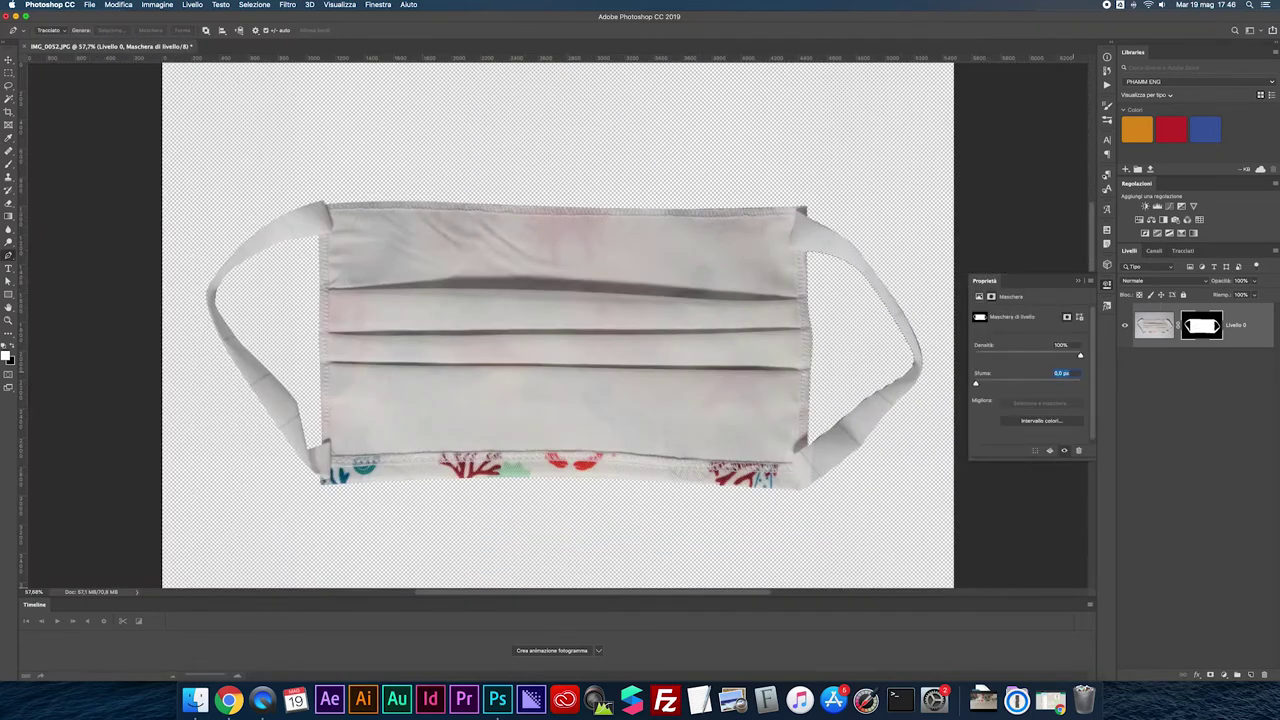
# Apply the layer mask permanently and centre the mask horizontally and vertically.
pyautogui.press('v')
pyautogui.rightClick(1203, 325)
pyautogui.click(1150, 358)
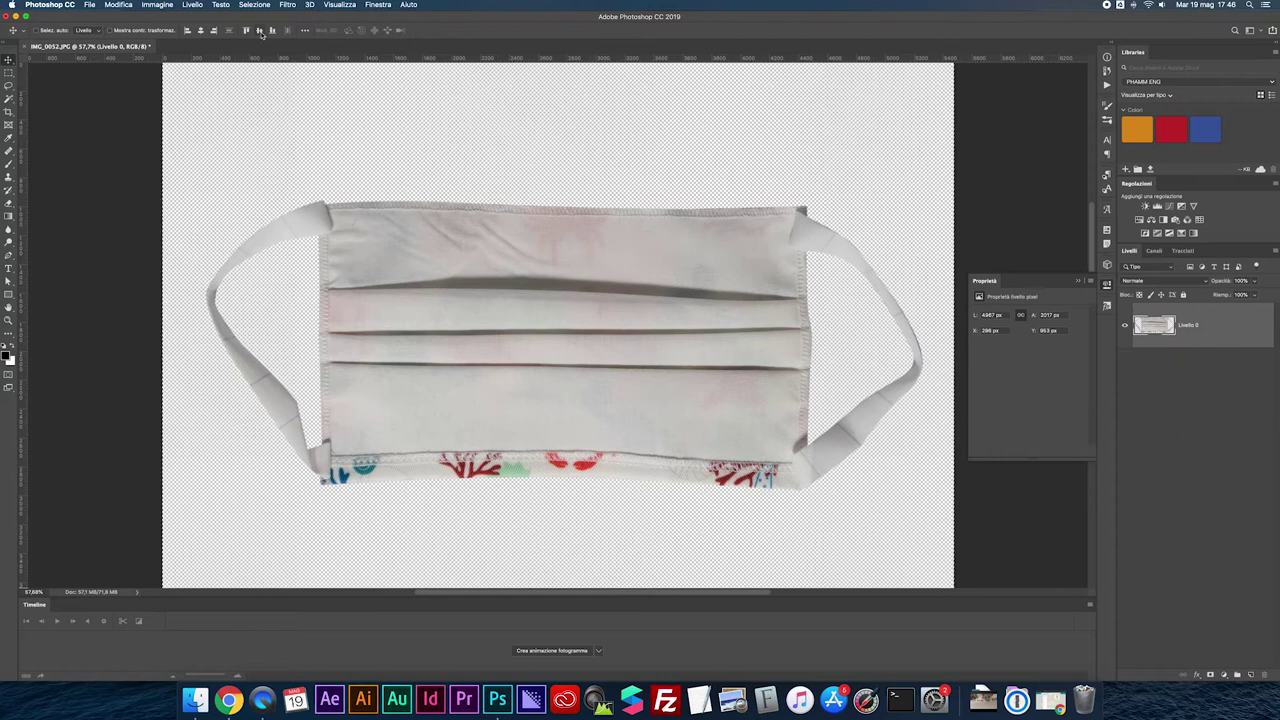
pyautogui.click(259, 30)
pyautogui.click(200, 30)
# Save the work path as Tracciato1 and set it as the clipping path.
pyautogui.click(1183, 250)
pyautogui.click(1274, 250)
pyautogui.click(1200, 272)
pyautogui.press('Return')
pyautogui.click(1274, 250)
pyautogui.click(1239, 349)
pyautogui.press('Return')
pyautogui.click(1274, 250)
pyautogui.click(1180, 352)
pyautogui.click(1129, 250)
# Save the cut-out white mask image and close it.
pyautogui.press('super+s')
pyautogui.press('Return')
pyautogui.click(1079, 281)
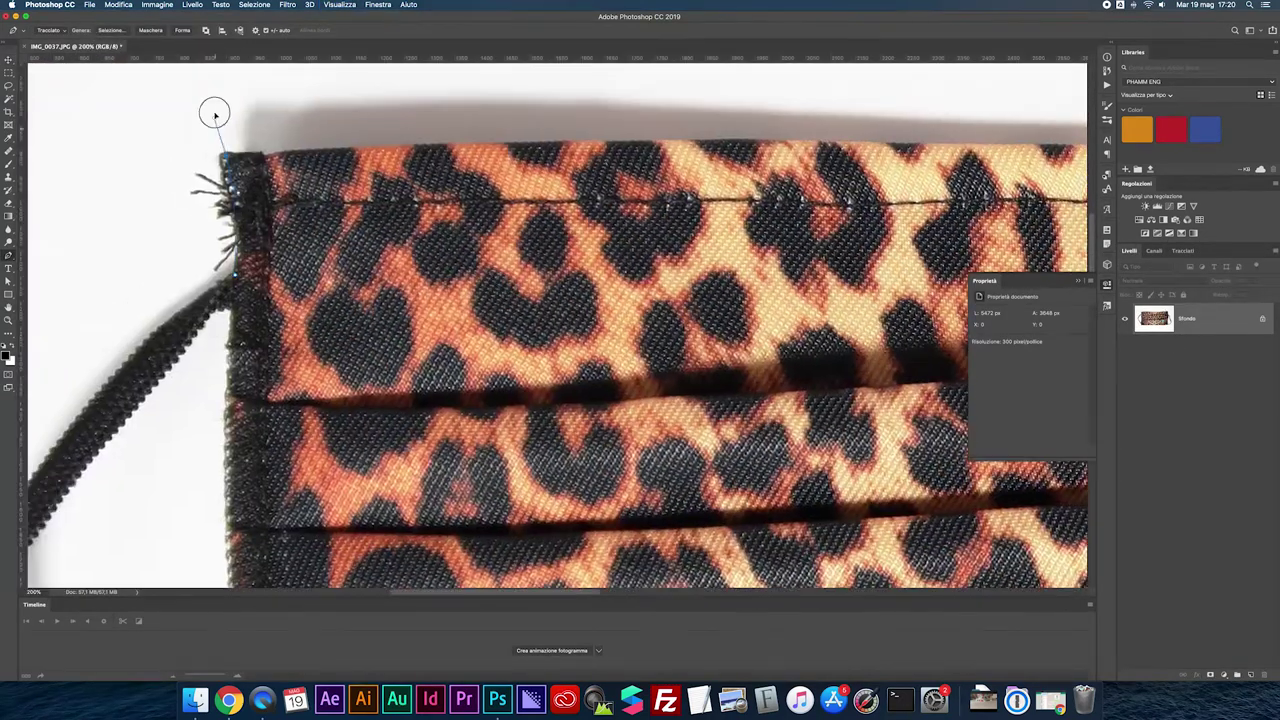
# Anchor the leopard mask's top-left corner, then follow its top and right edges.
pyautogui.moveTo(225, 155); pyautogui.dragTo(207, 76)
pyautogui.press('super+minus')
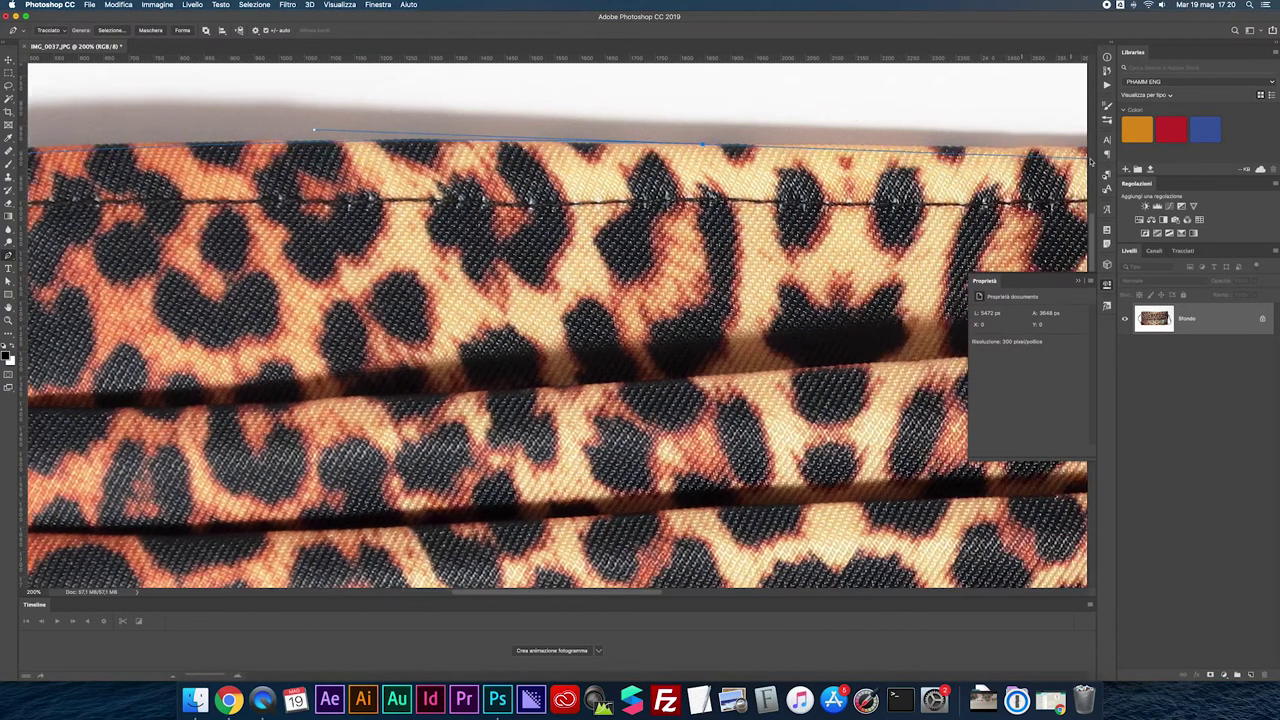
pyautogui.press('super+minus')
pyautogui.hscroll(10, 815, 220)
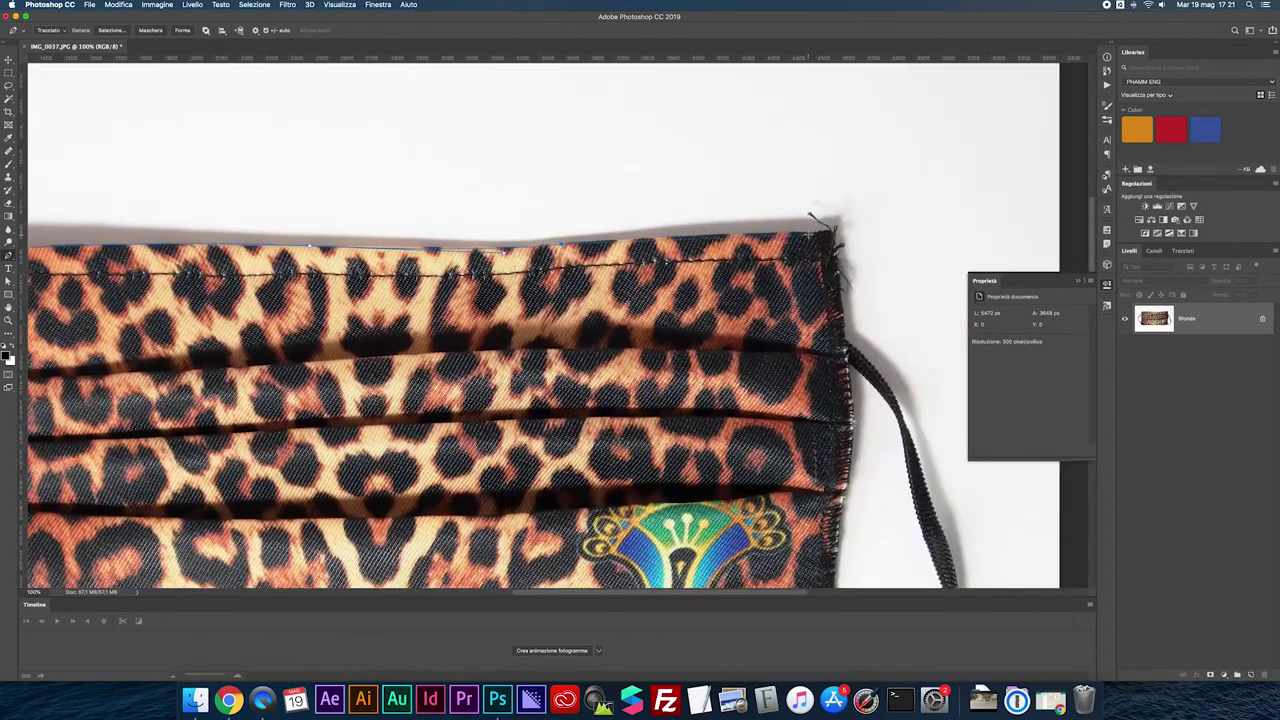
pyautogui.scroll(-4, 832, 348)
pyautogui.hscroll(5, 832, 348)
pyautogui.press('super+plus')
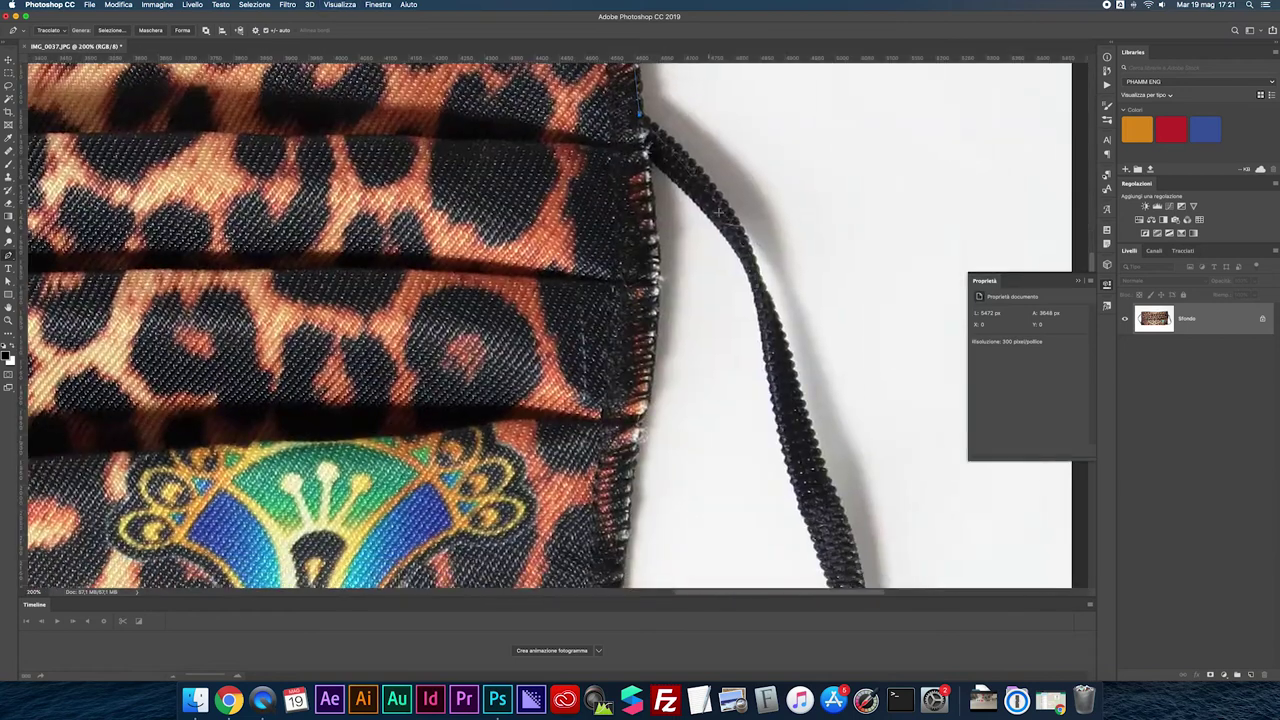
pyautogui.scroll(-5, 770, 318)
pyautogui.hscroll(4, 770, 318)
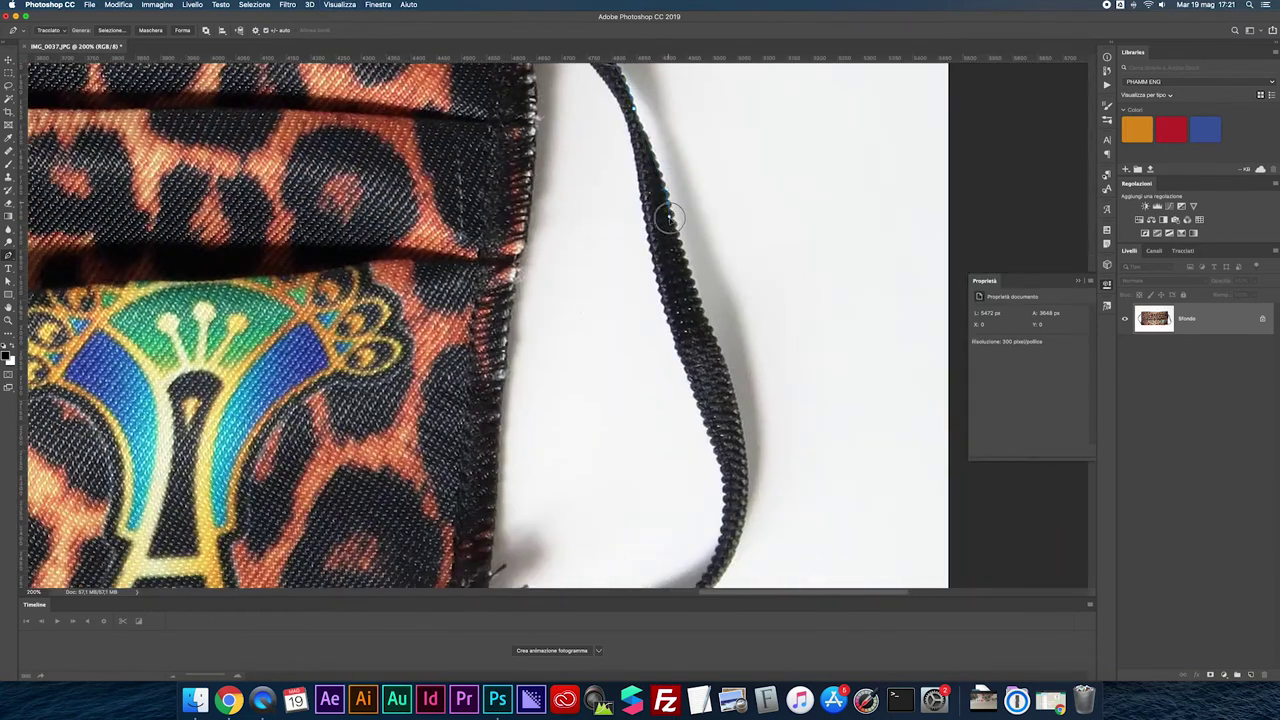
pyautogui.scroll(-3, 728, 368)
pyautogui.hscroll(1, 728, 368)
pyautogui.scroll(-1, 706, 333)
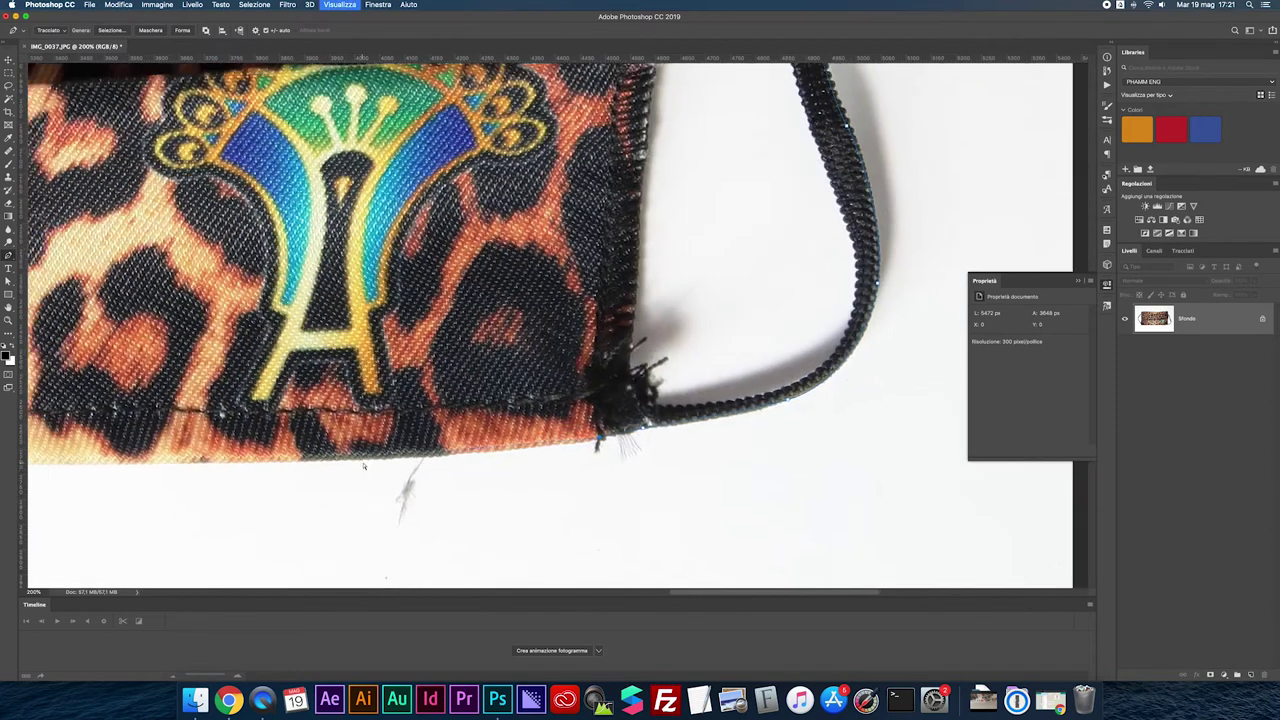
# Add curved anchors at the bottom-left corner and along the left ear strap.
pyautogui.press('super+minus')
pyautogui.press('super+minus')
pyautogui.press('super+plus')
pyautogui.hscroll(-5, 908, 400)
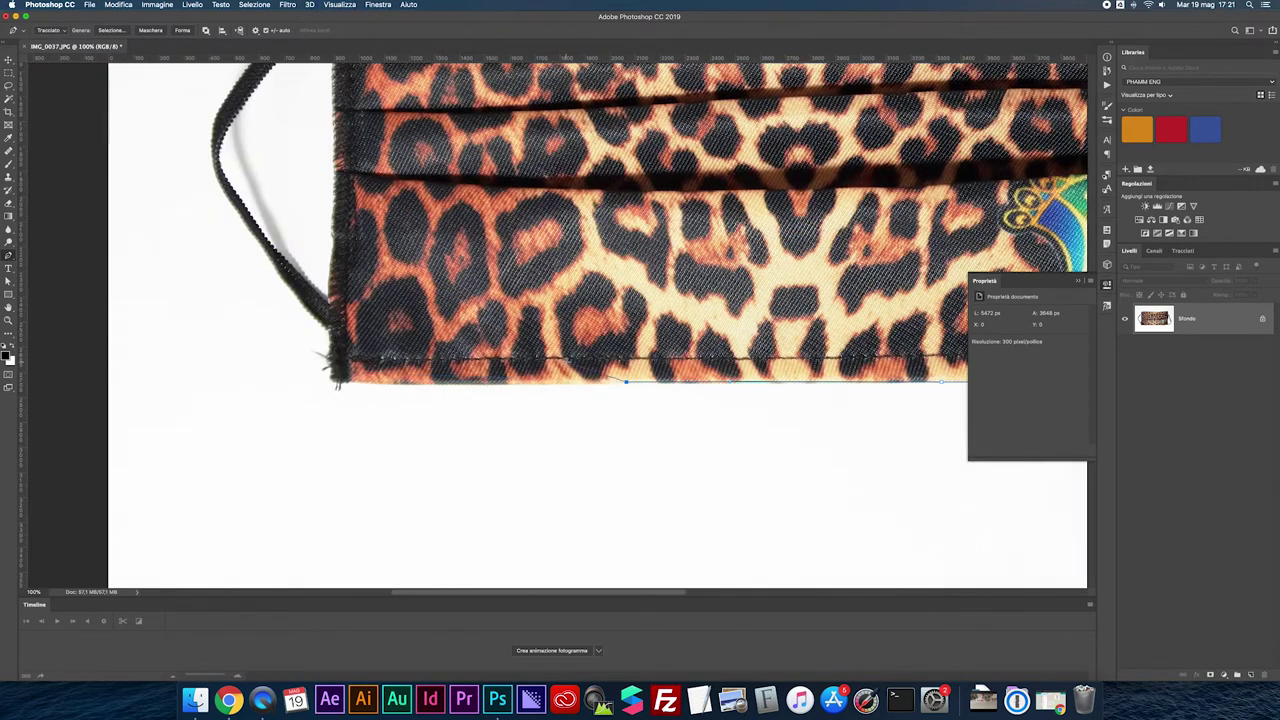
pyautogui.moveTo(350, 381); pyautogui.dragTo(312, 376)
pyautogui.press('super+plus')
pyautogui.moveTo(358, 298); pyautogui.dragTo(410, 392)
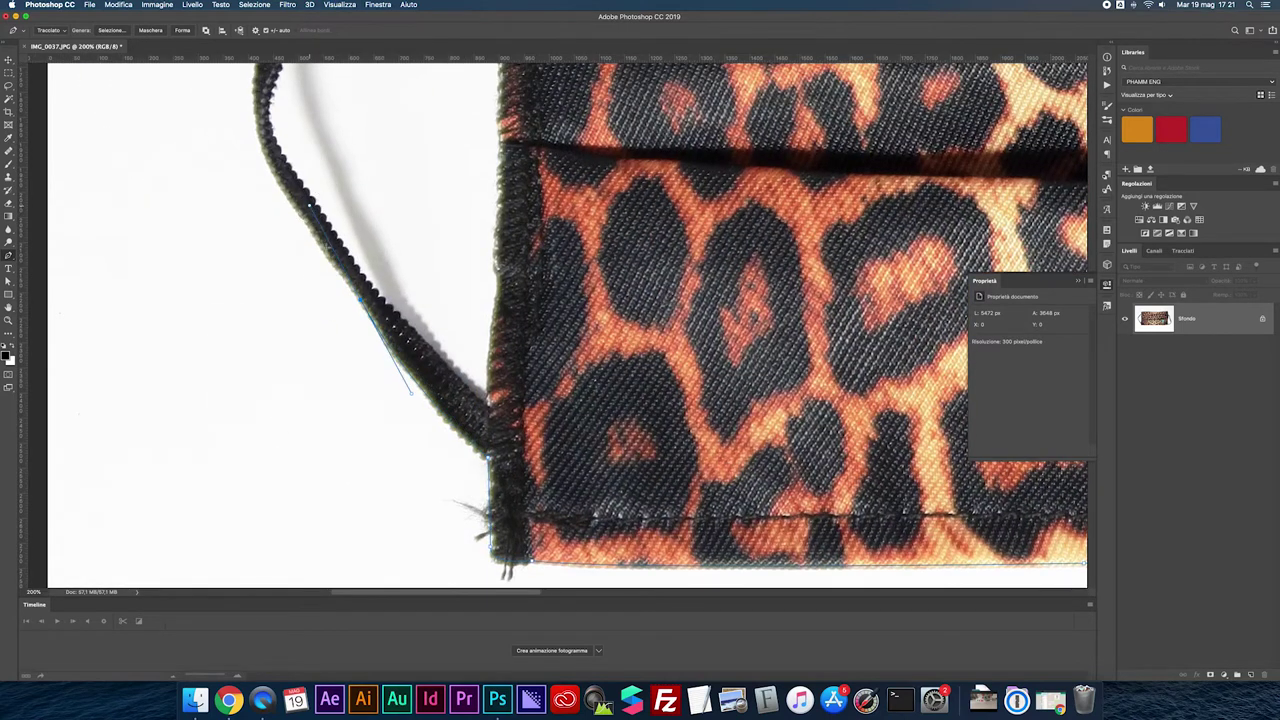
pyautogui.scroll(4, 410, 392)
pyautogui.hscroll(-2, 410, 392)
pyautogui.scroll(3, 368, 323)
pyautogui.hscroll(-1, 368, 323)
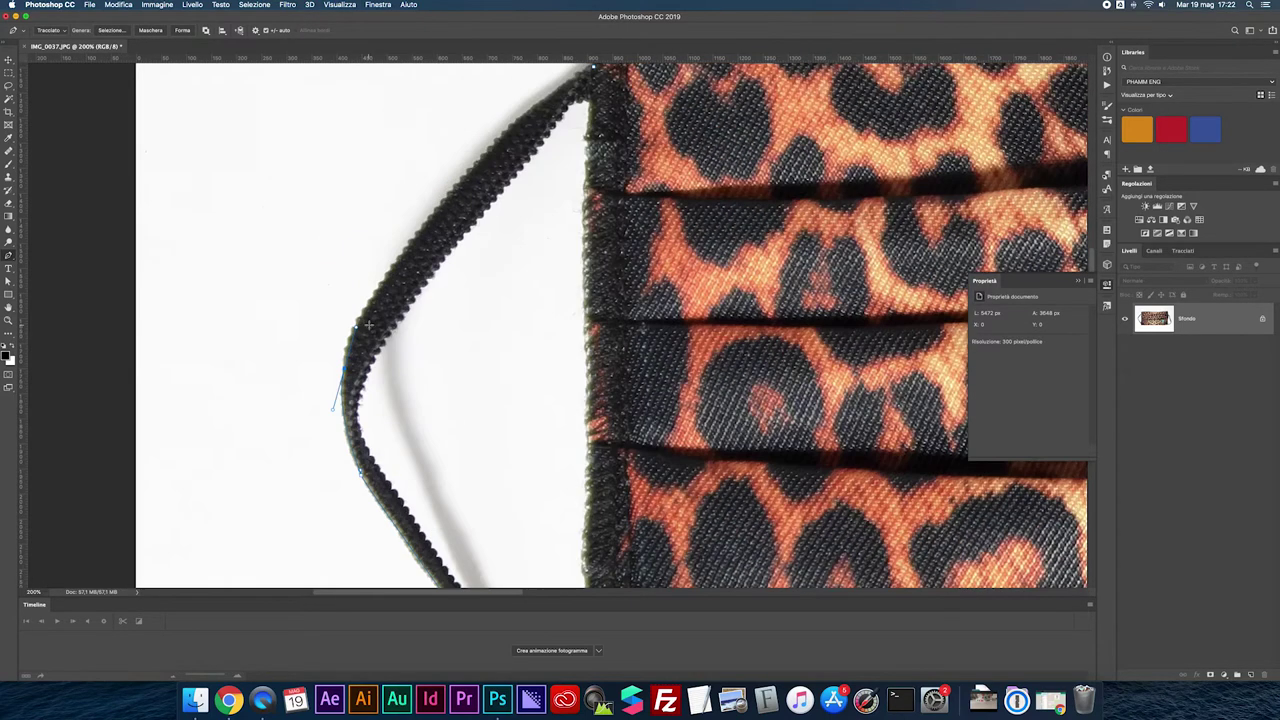
pyautogui.scroll(1, 418, 233)
# Turn the closed outline path into a mask that hides the white background around the leopard mask.
pyautogui.rightClick(594, 122)
pyautogui.click(640, 170)
pyautogui.scroll(-3, 611, 321)
pyautogui.hscroll(1, 611, 321)
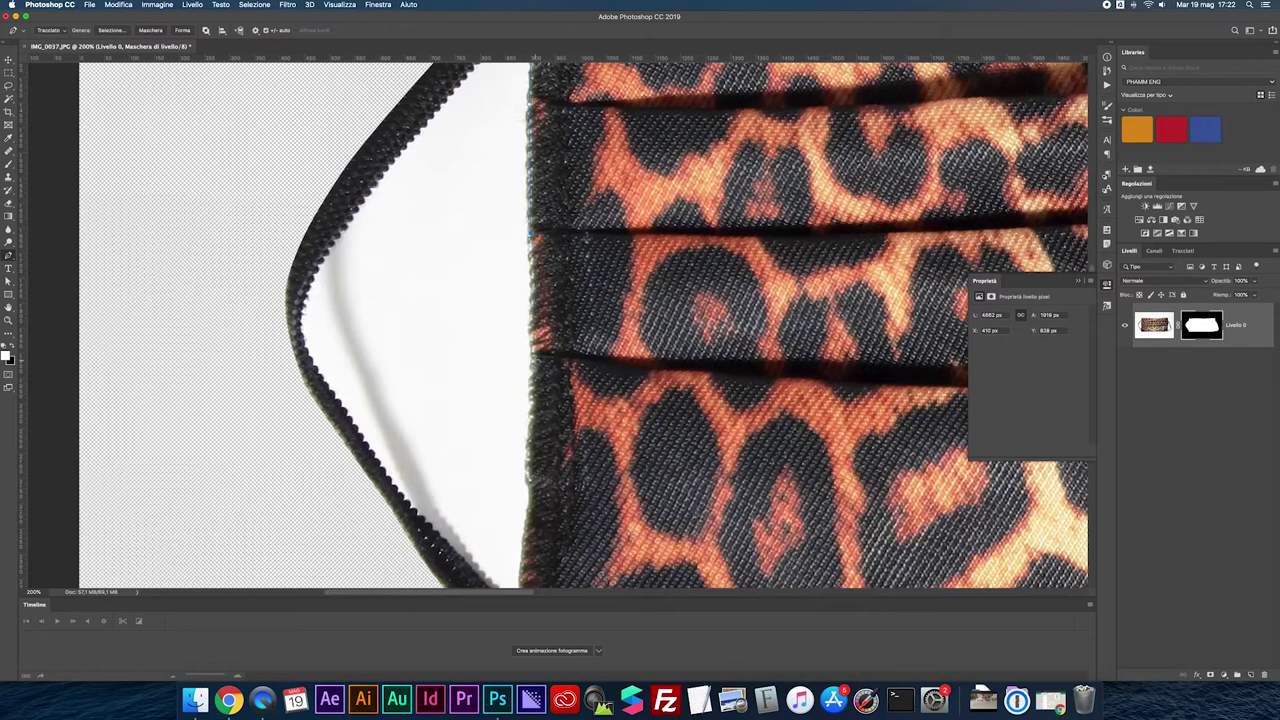
pyautogui.scroll(-3, 512, 478)
pyautogui.hscroll(1, 512, 478)
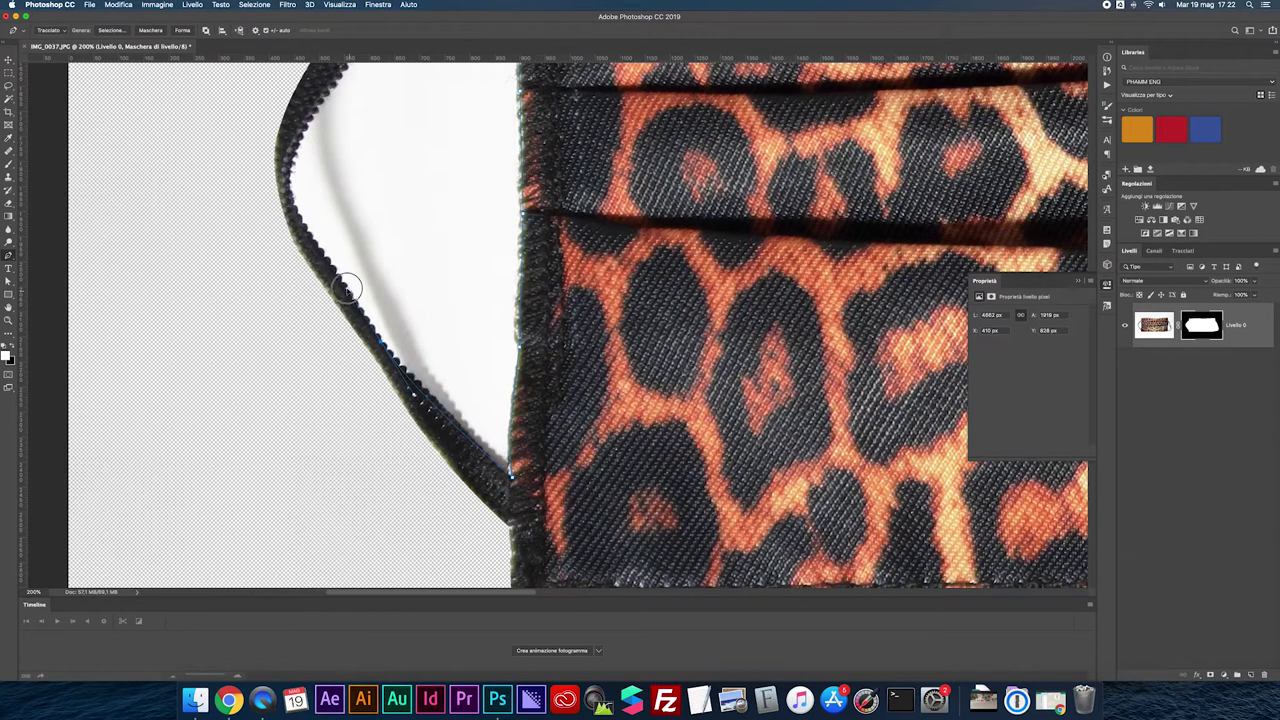
pyautogui.scroll(3, 380, 342)
pyautogui.hscroll(-1, 380, 342)
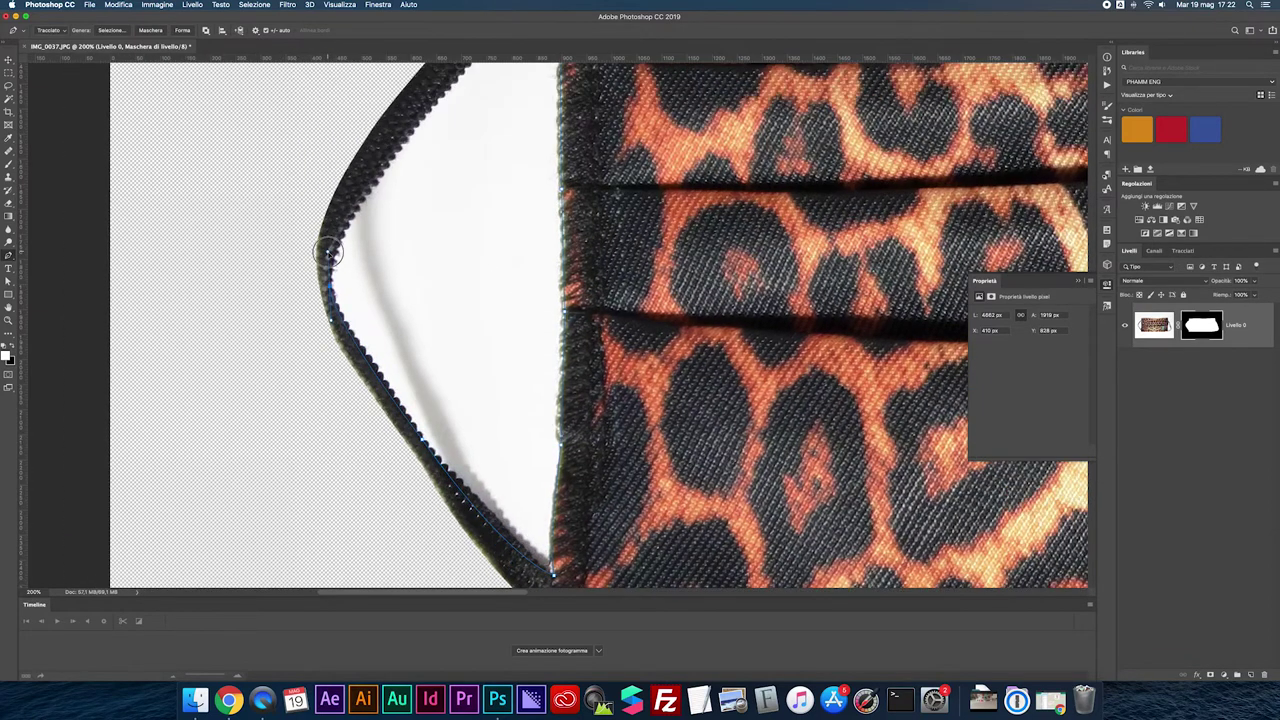
pyautogui.scroll(4, 331, 252)
pyautogui.hscroll(1, 331, 252)
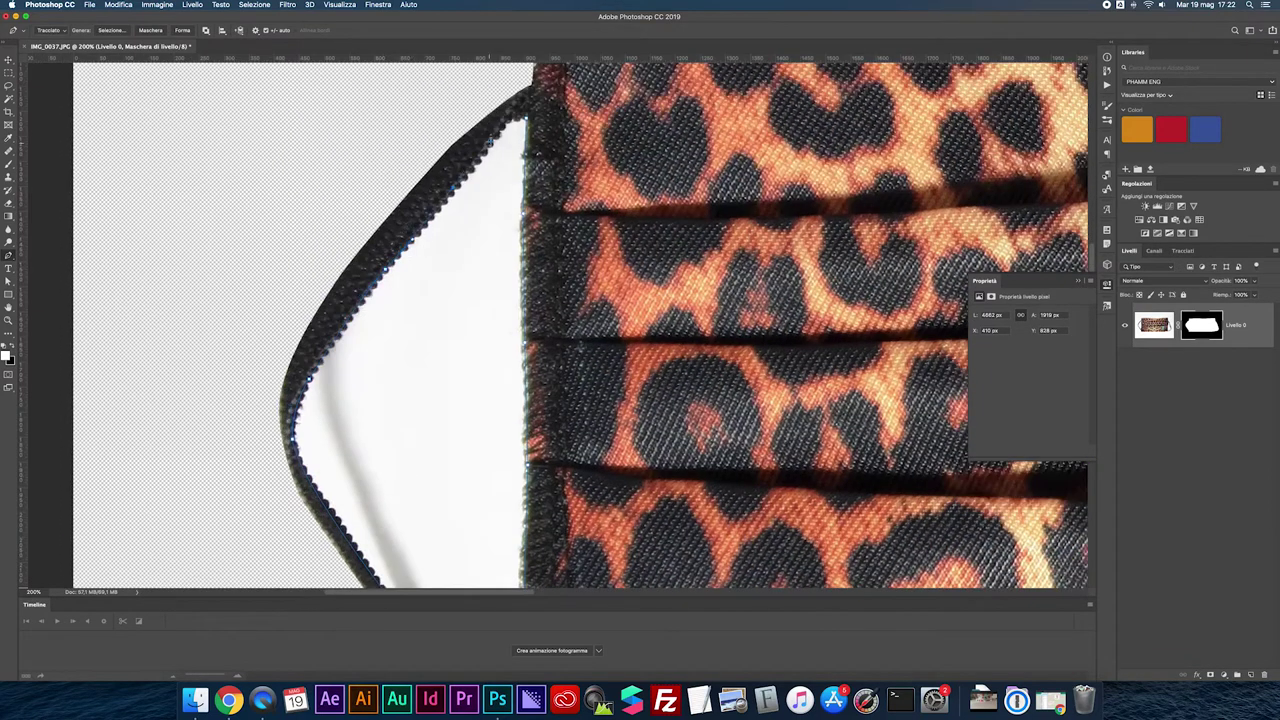
# Subtract the white area inside the left ear loop from the mask.
pyautogui.rightClick(545, 121)
pyautogui.click(570, 163)
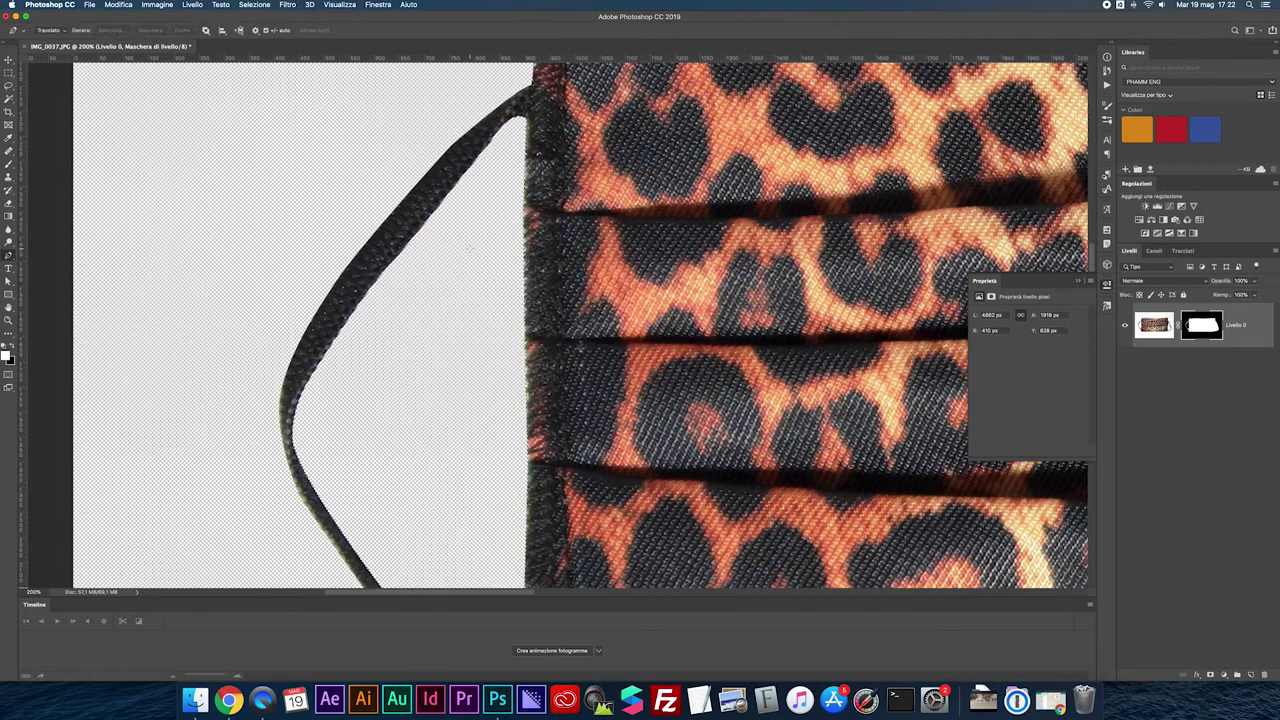
pyautogui.press('BackSpace')
pyautogui.press('super+minus')
pyautogui.hscroll(10, 636, 332)
pyautogui.press('super+plus')
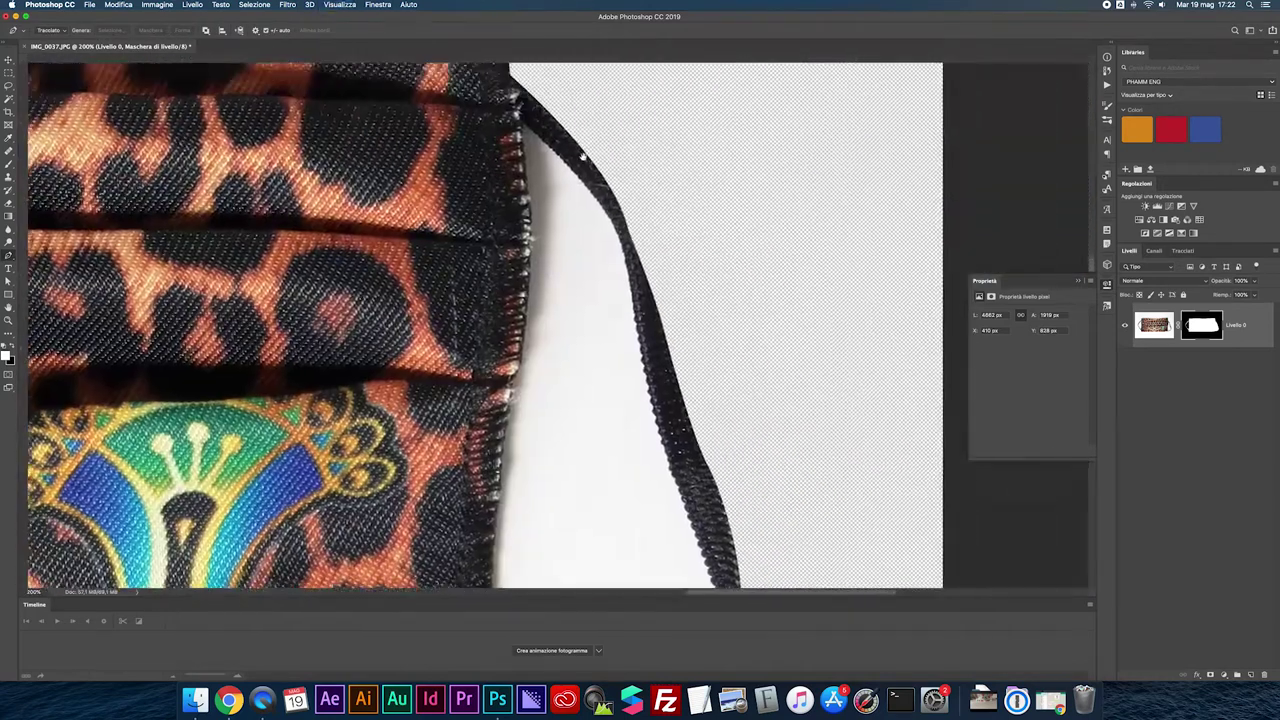
pyautogui.hscroll(3, 600, 300)
# Trace and subtract the white inside the right ear loop, then select the layer mask.
pyautogui.click(466, 136)
pyautogui.scroll(-3, 447, 410)
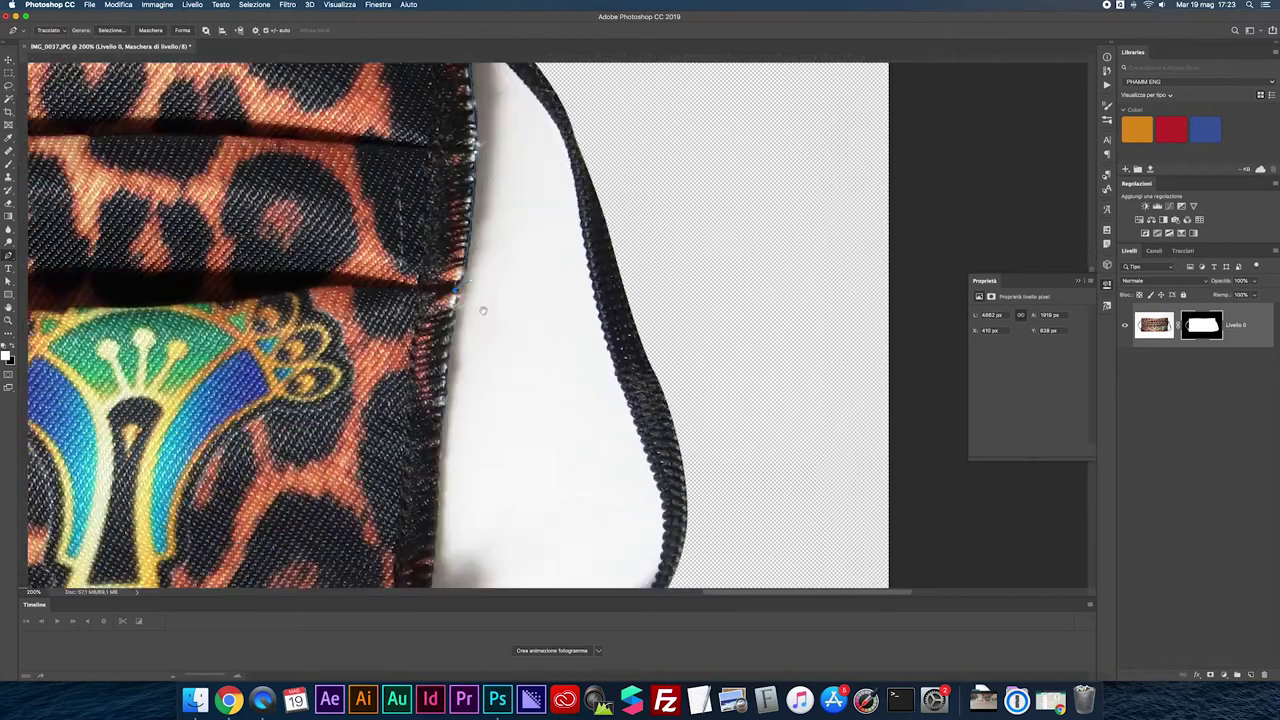
pyautogui.scroll(-3, 440, 430)
pyautogui.scroll(-2, 436, 460)
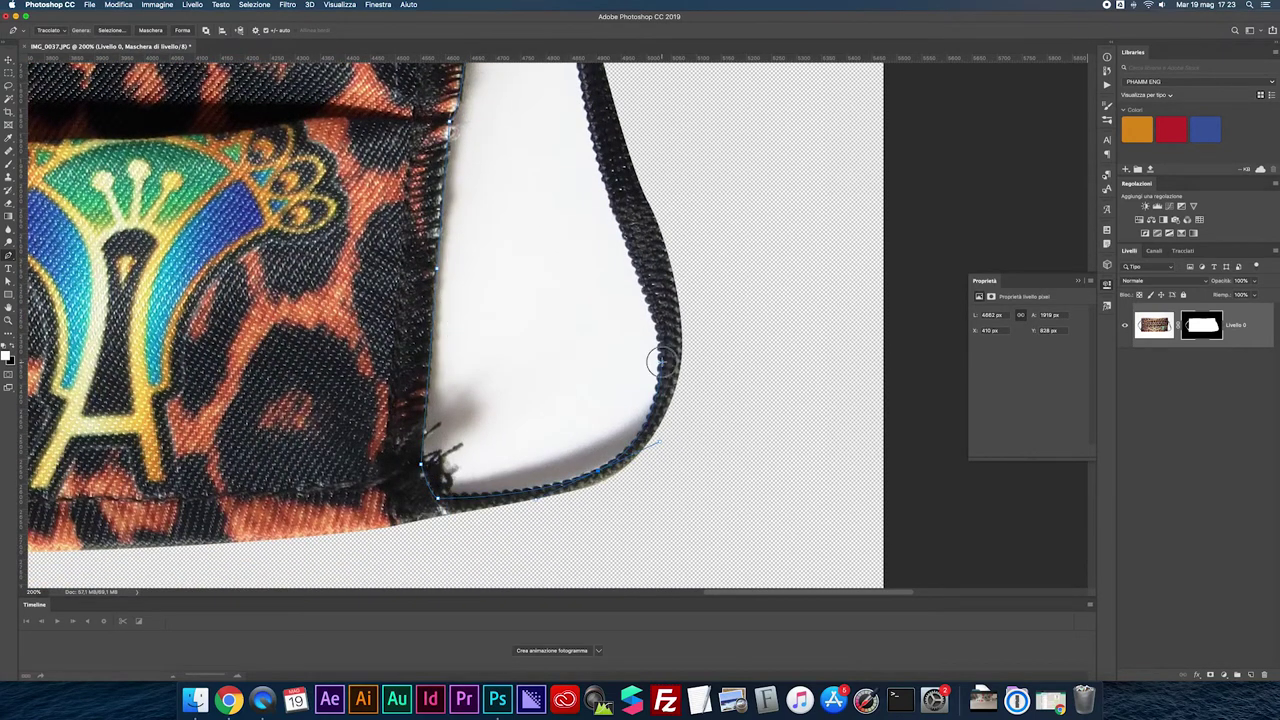
pyautogui.scroll(4, 612, 325)
pyautogui.scroll(2, 630, 380)
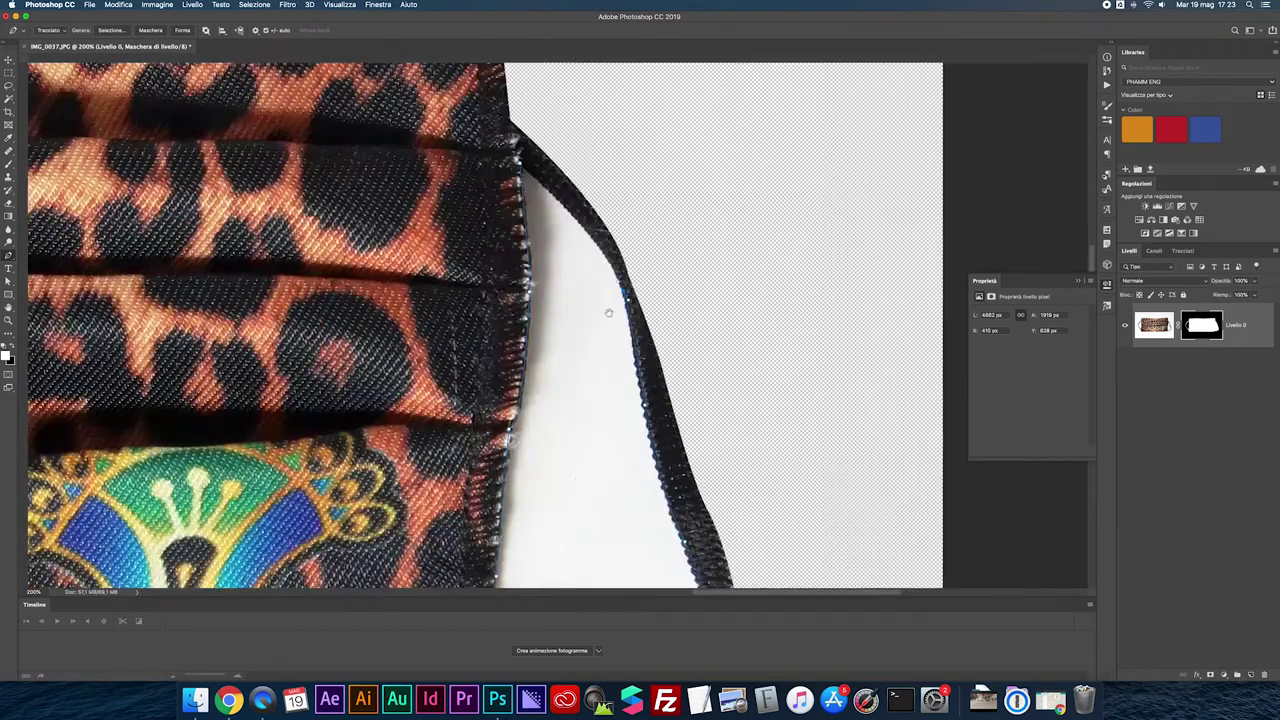
pyautogui.scroll(2, 600, 330)
pyautogui.click(588, 340)
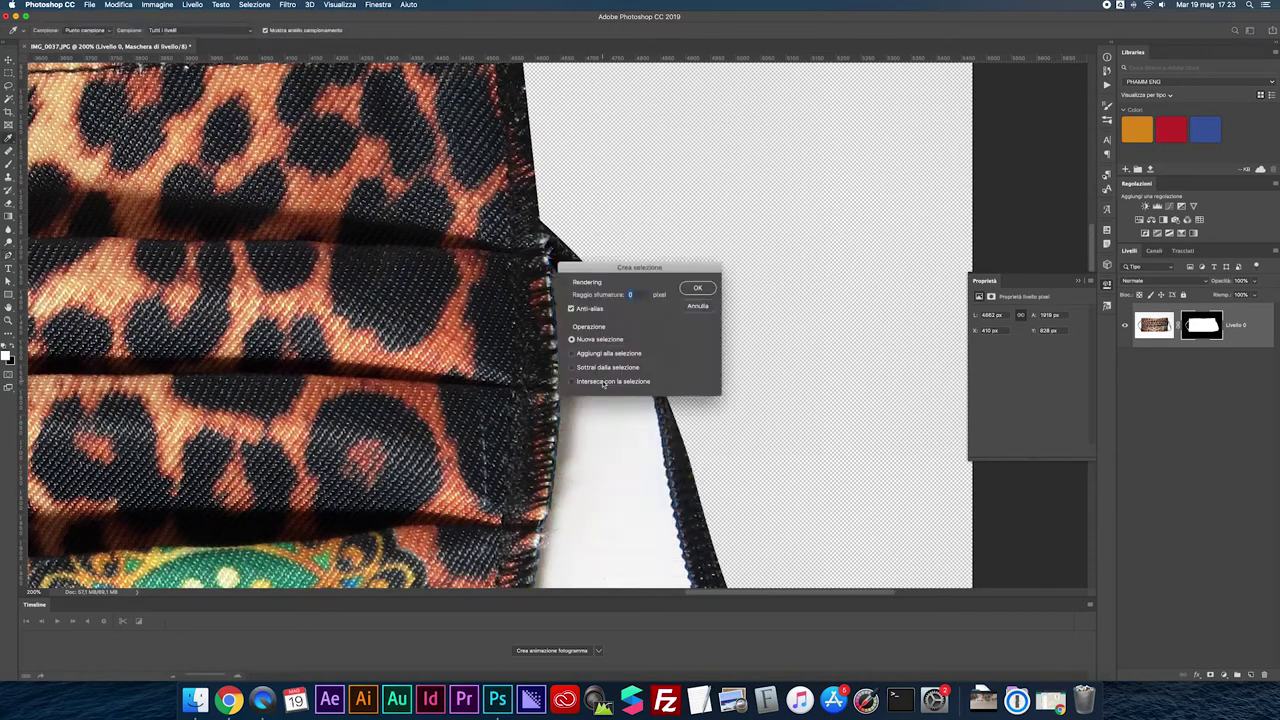
pyautogui.press('Return')
pyautogui.press('super+0')
pyautogui.rightClick(1201, 325)
pyautogui.click(1140, 400)
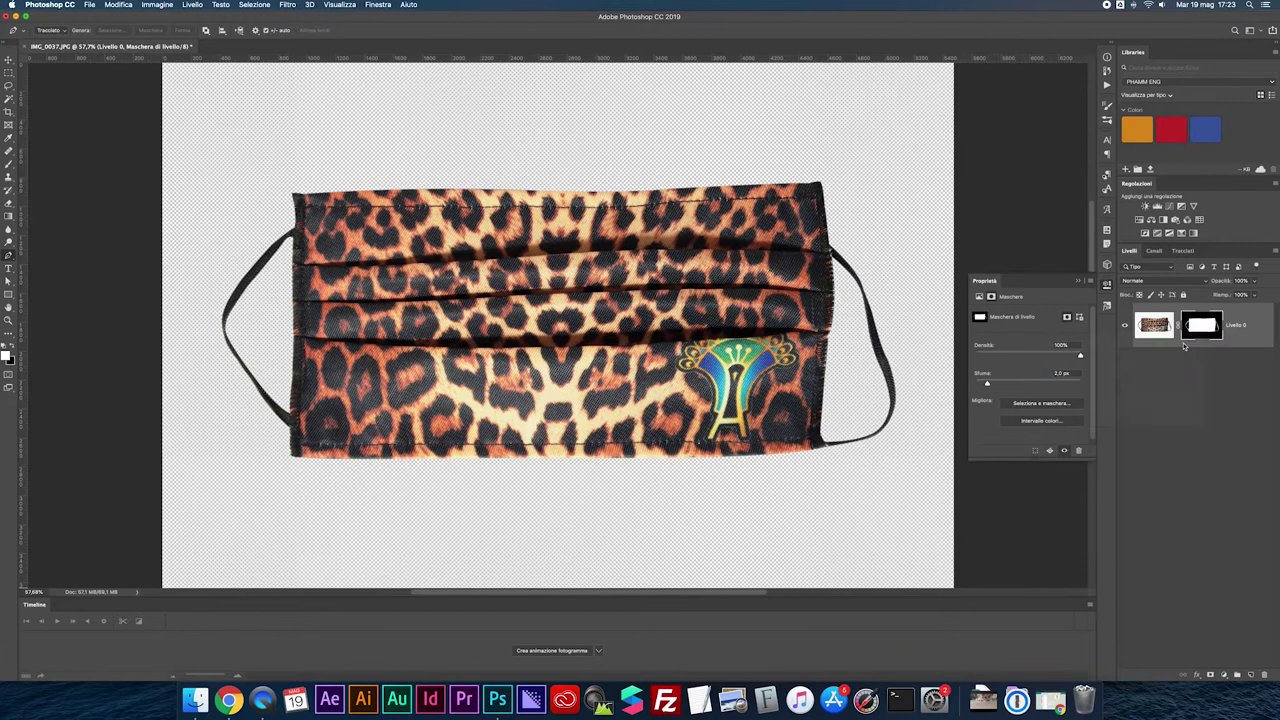
# Apply the leopard layer mask, flatten the image onto white, and save it as JPEG.
pyautogui.press('v')
pyautogui.rightClick(1155, 325)
pyautogui.click(1180, 251)
pyautogui.click(1134, 256)
pyautogui.click(1275, 250)
pyautogui.click(1160, 452)
pyautogui.press('super+s')
pyautogui.press('Return')
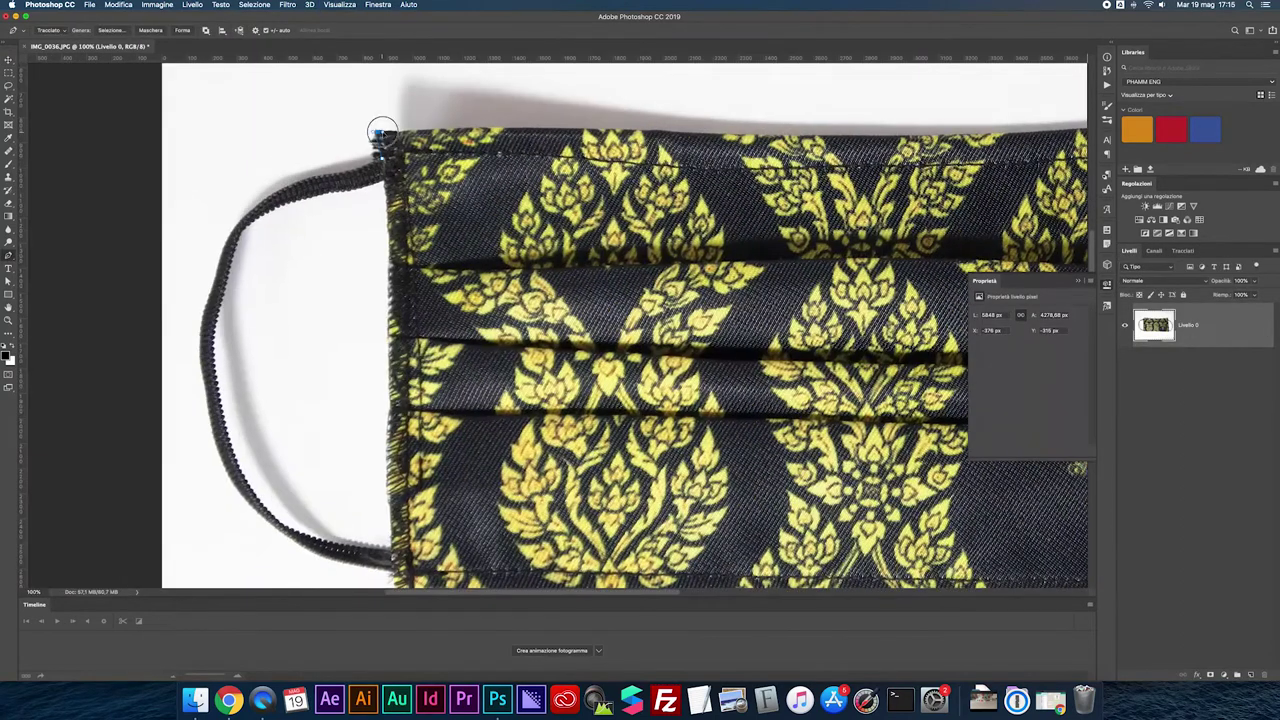
# Start a Pen path around the IMG_0036 black-and-gold mask, curving its lower right corner.
pyautogui.moveTo(1005, 145); pyautogui.dragTo(650, 226)
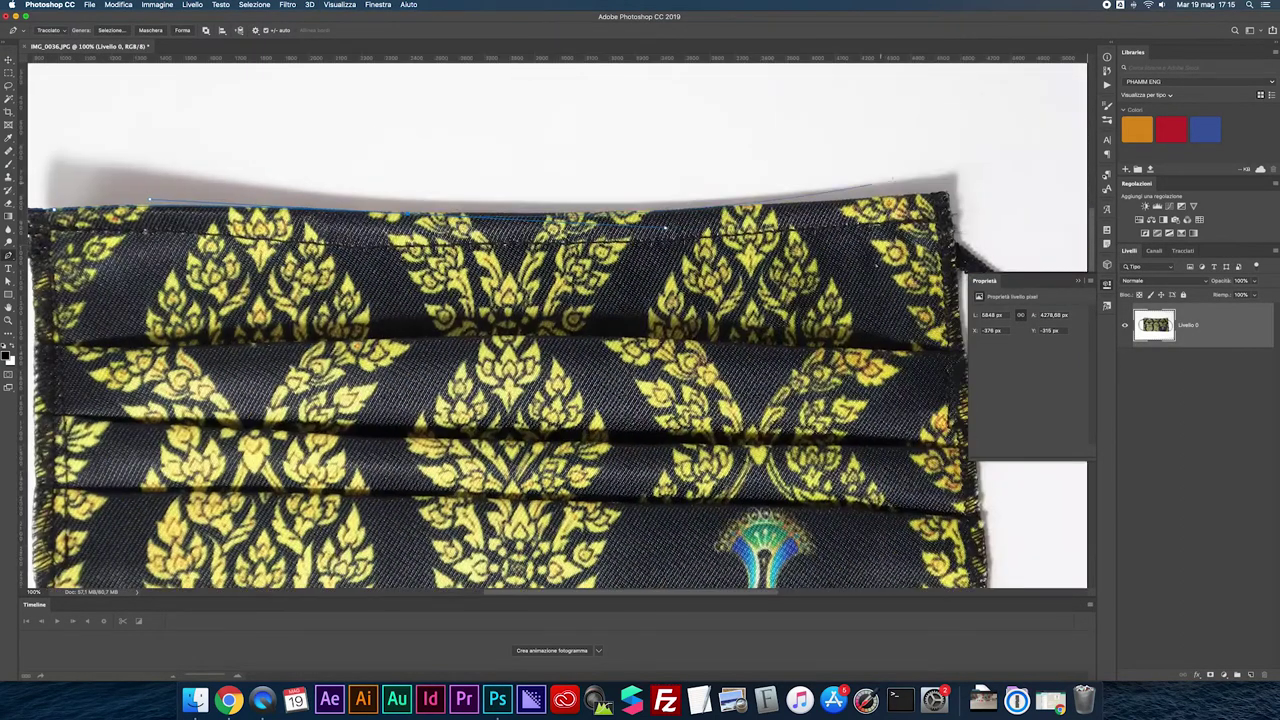
pyautogui.hscroll(5, 1074, 177)
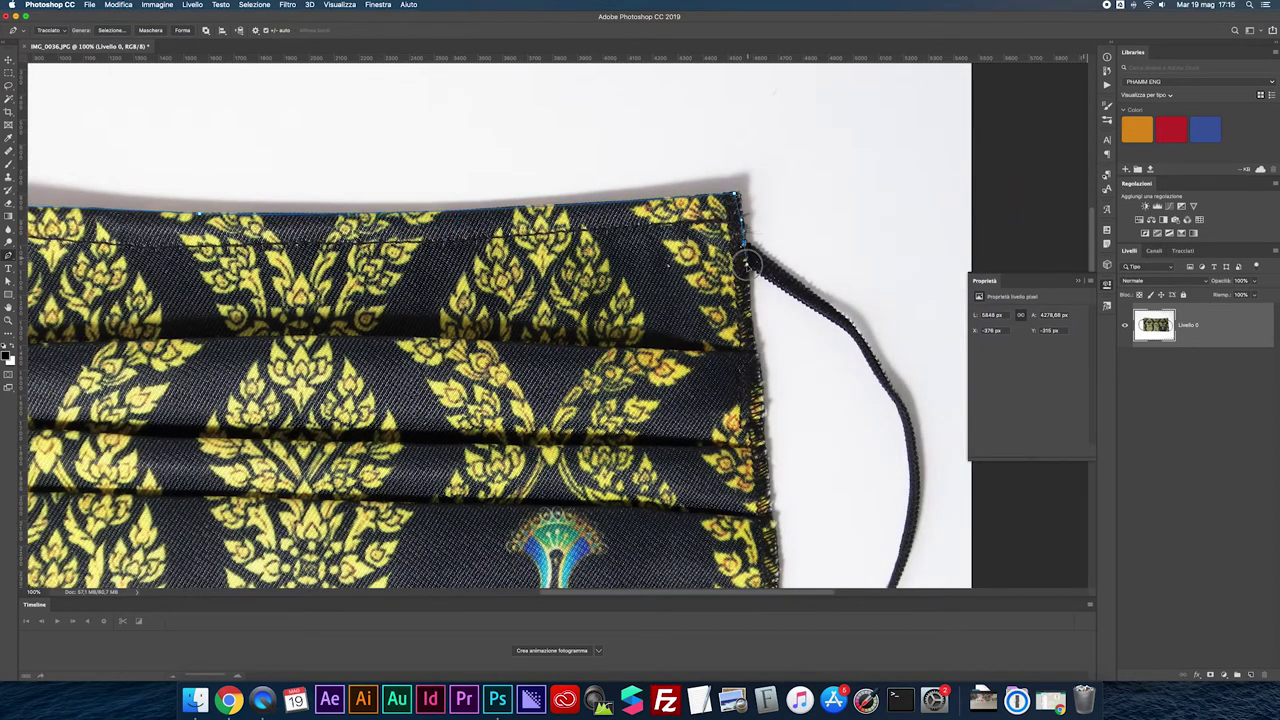
pyautogui.scroll(-3, 500, 320)
pyautogui.hscroll(4, 500, 320)
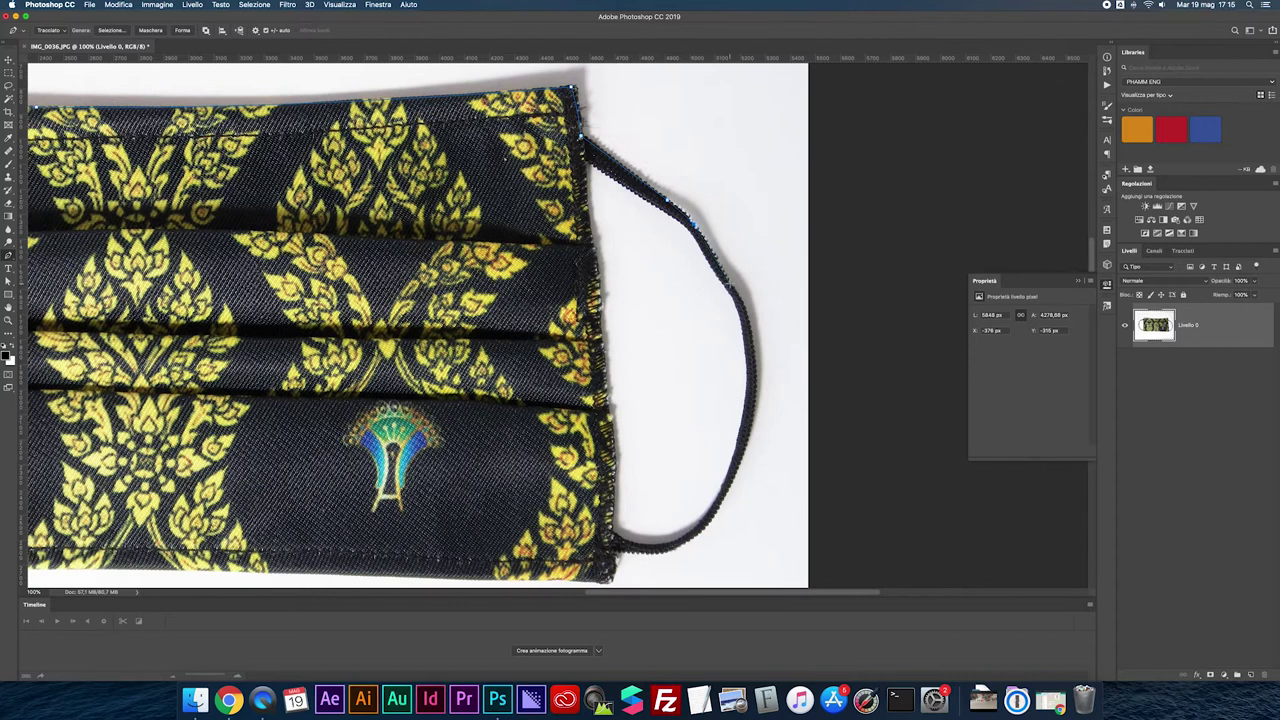
pyautogui.scroll(-1, 680, 560)
pyautogui.scroll(-2, 650, 590)
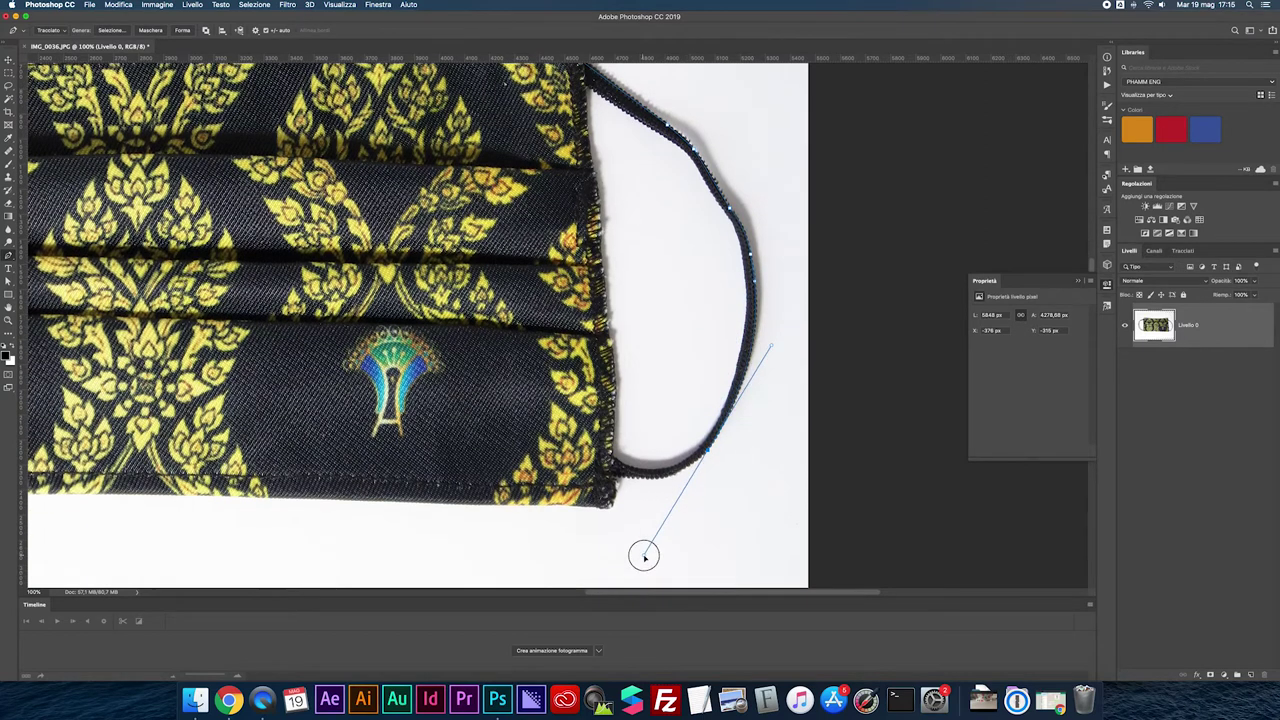
pyautogui.moveTo(612, 470); pyautogui.dragTo(540, 455)
pyautogui.click(609, 503)
# Continue the outline path up onto the mask's left ear loop.
pyautogui.hscroll(-3, 557, 323)
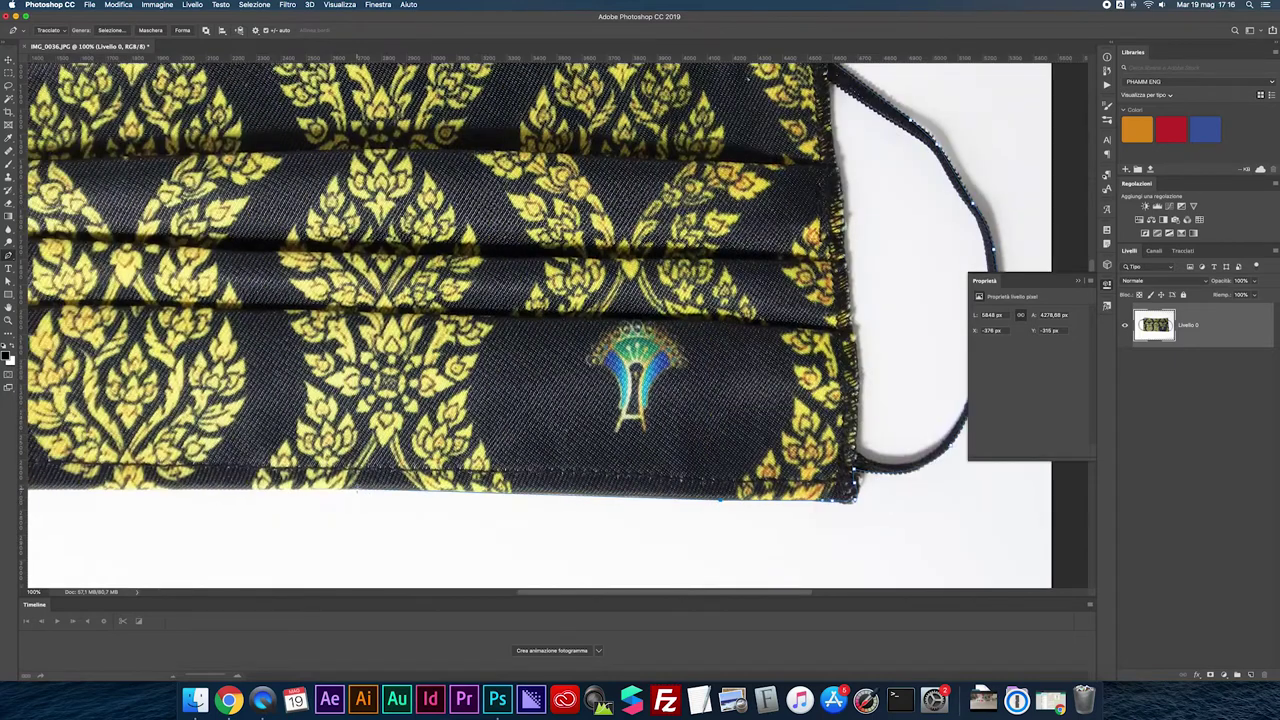
pyautogui.hscroll(-10, 557, 323)
pyautogui.hscroll(-5, 561, 467)
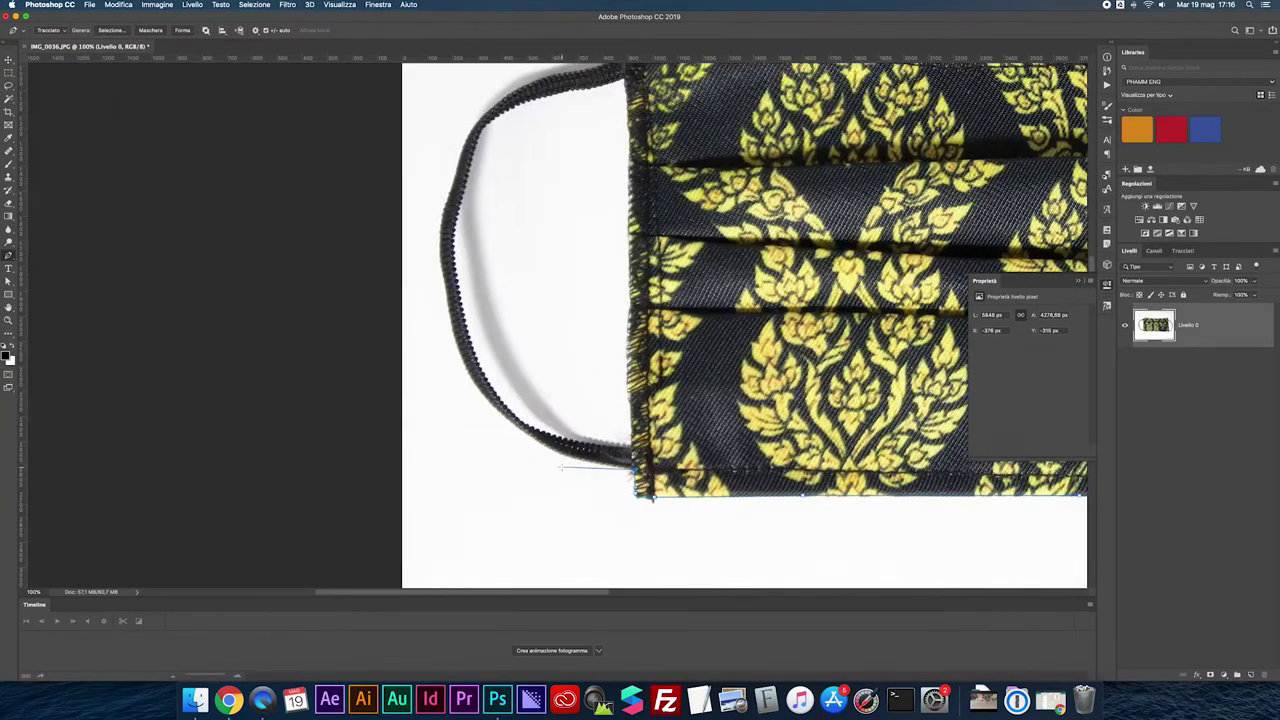
pyautogui.moveTo(494, 409); pyautogui.dragTo(443, 357)
pyautogui.scroll(1, 443, 357)
pyautogui.hscroll(-1, 443, 357)
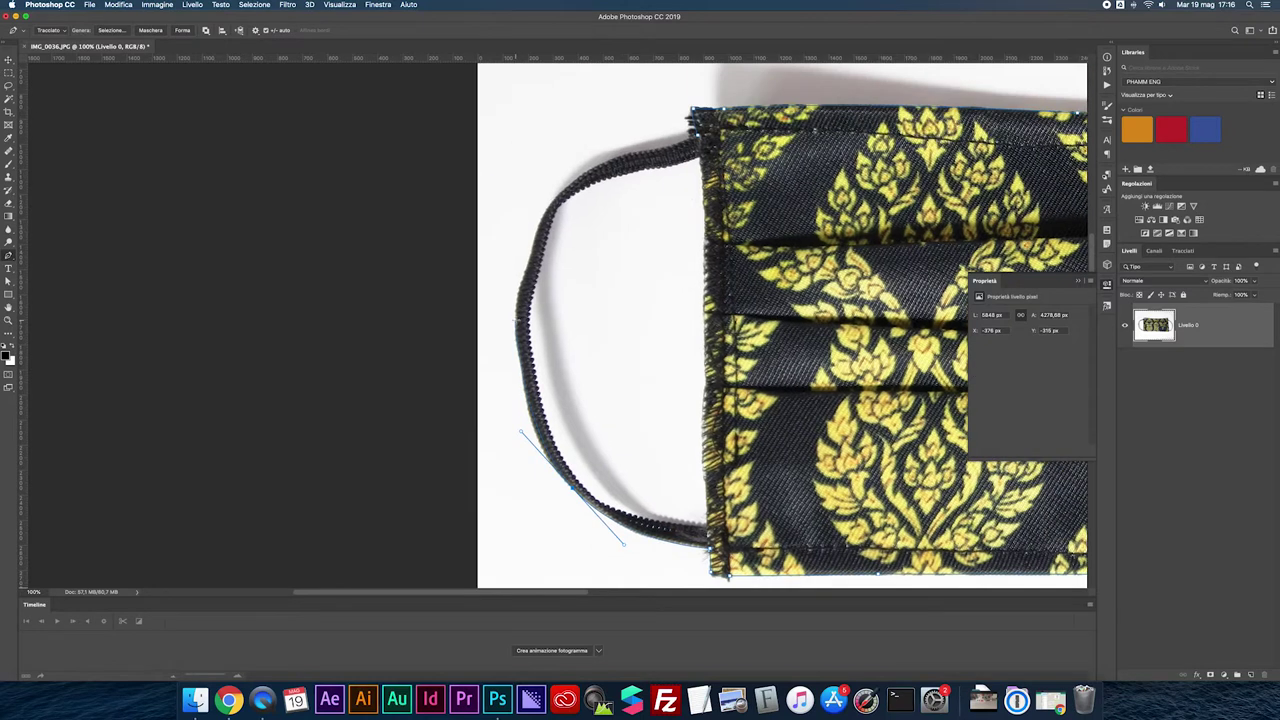
pyautogui.scroll(2, 785, 323)
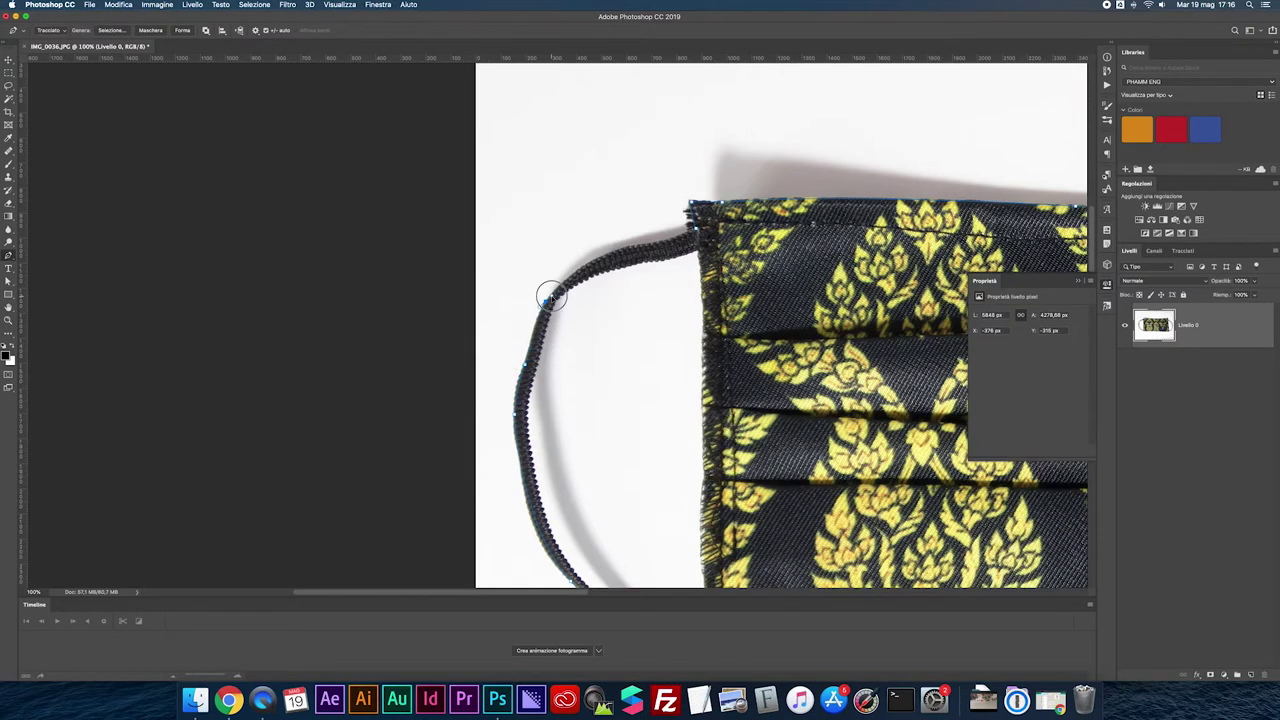
# Close the outline path as a vector mask, then trace and subtract the left ear loop's inside.
pyautogui.click(733, 234)
pyautogui.hotkey('ctrl', 'z')
pyautogui.scroll(-3, 705, 477)
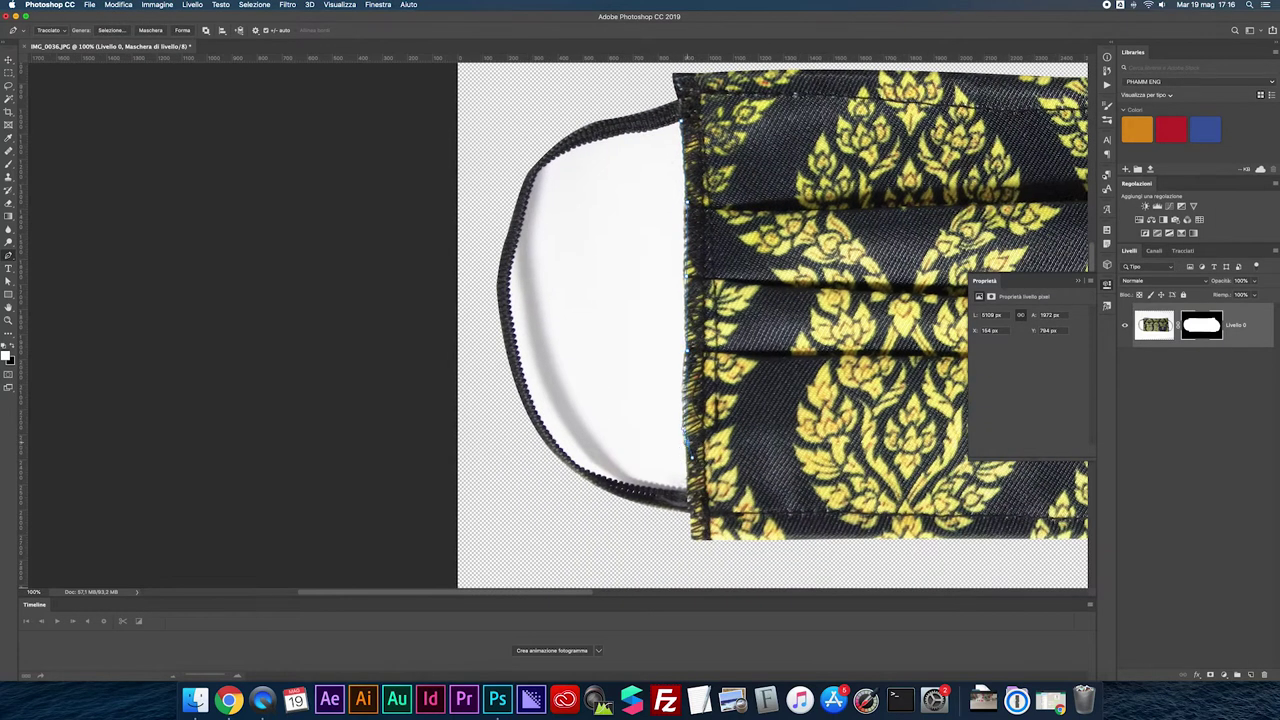
pyautogui.moveTo(576, 468); pyautogui.dragTo(497, 334)
pyautogui.scroll(1, 508, 320)
pyautogui.scroll(1, 513, 240)
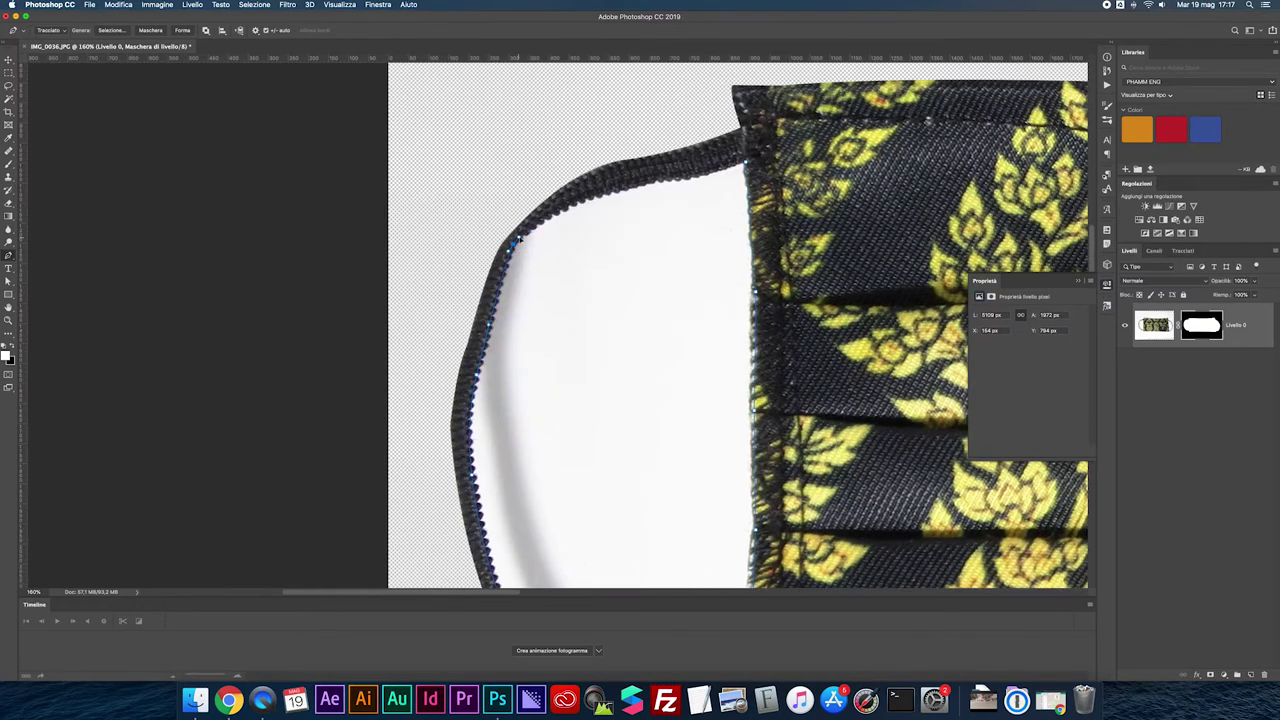
pyautogui.rightClick(733, 183)
pyautogui.click(770, 230)
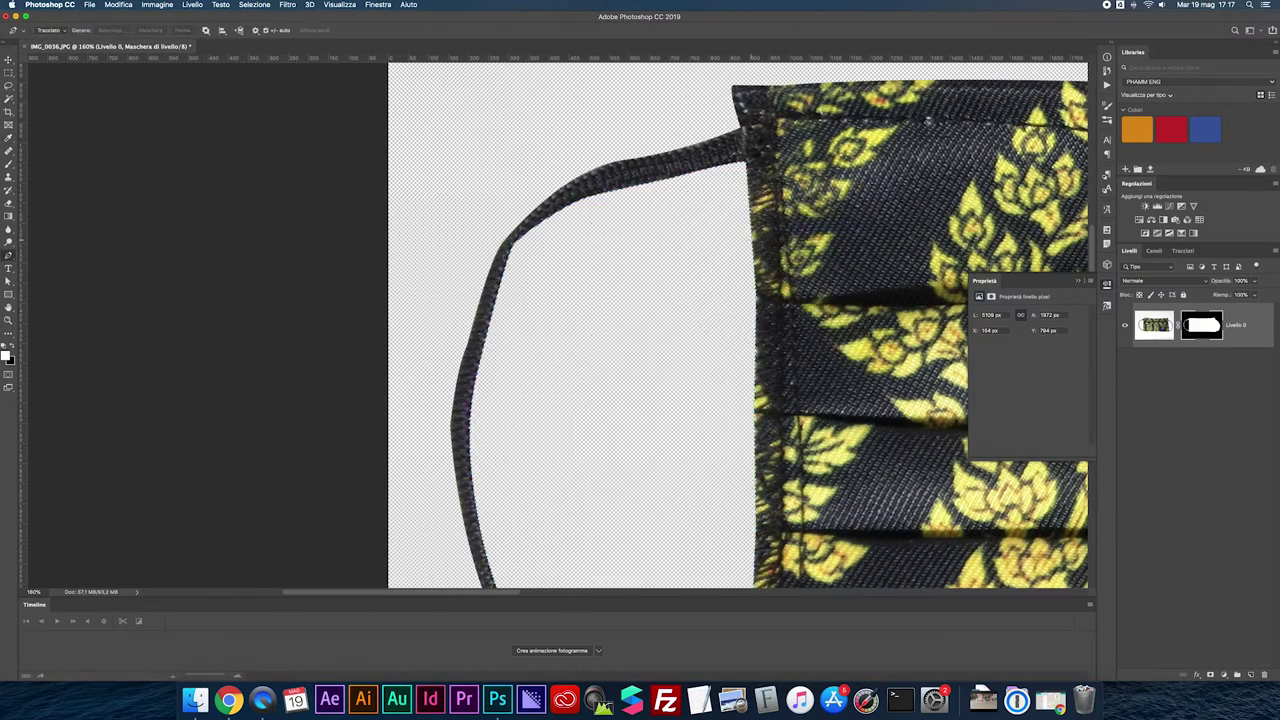
# Trace a path around the inside of the right ear loop.
pyautogui.hscroll(10, 724, 250)
pyautogui.hscroll(10, 724, 250)
pyautogui.hscroll(-10, 724, 250)
pyautogui.hscroll(3, 724, 250)
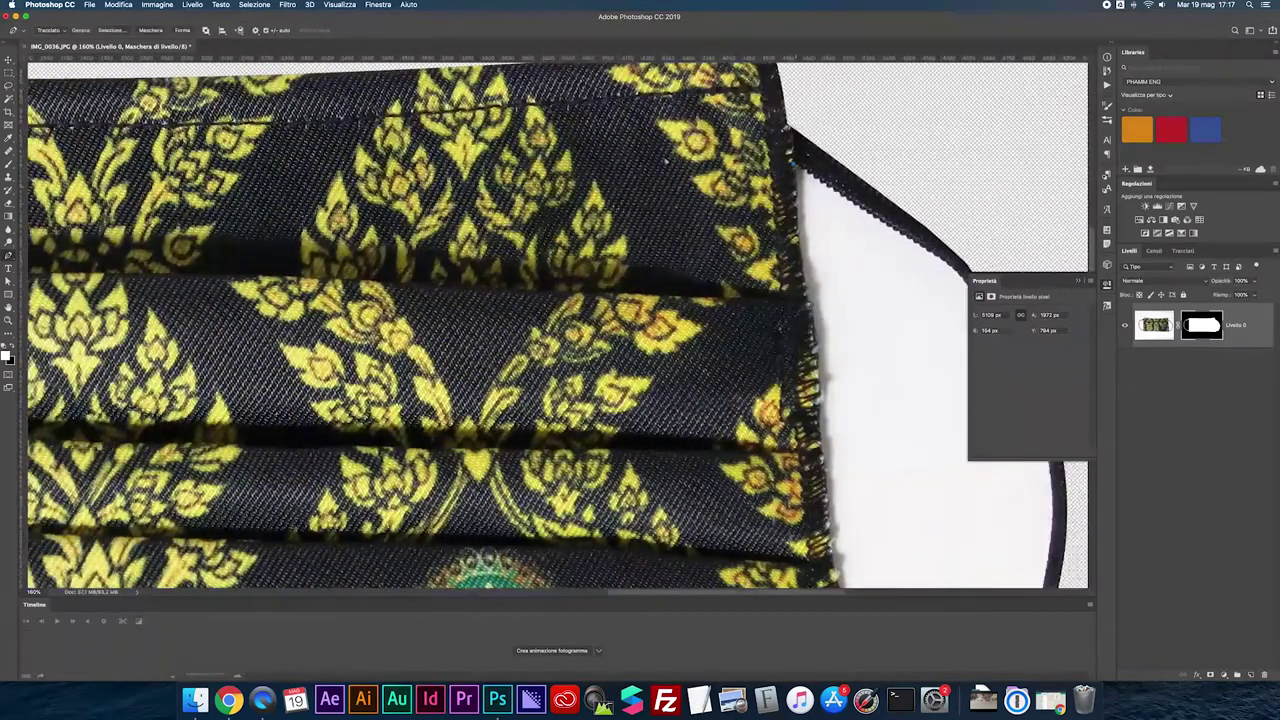
pyautogui.hscroll(2, 724, 250)
pyautogui.scroll(-1, 858, 233)
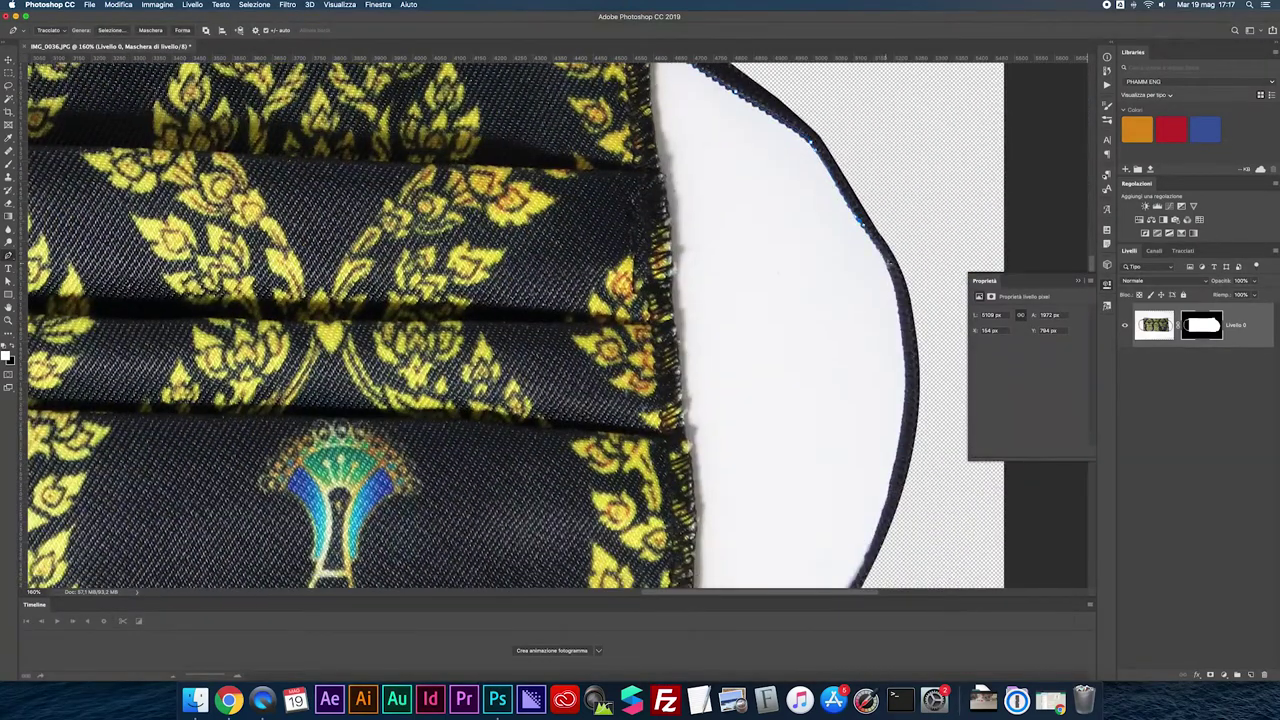
pyautogui.scroll(-5, 855, 500)
pyautogui.press('super+z')
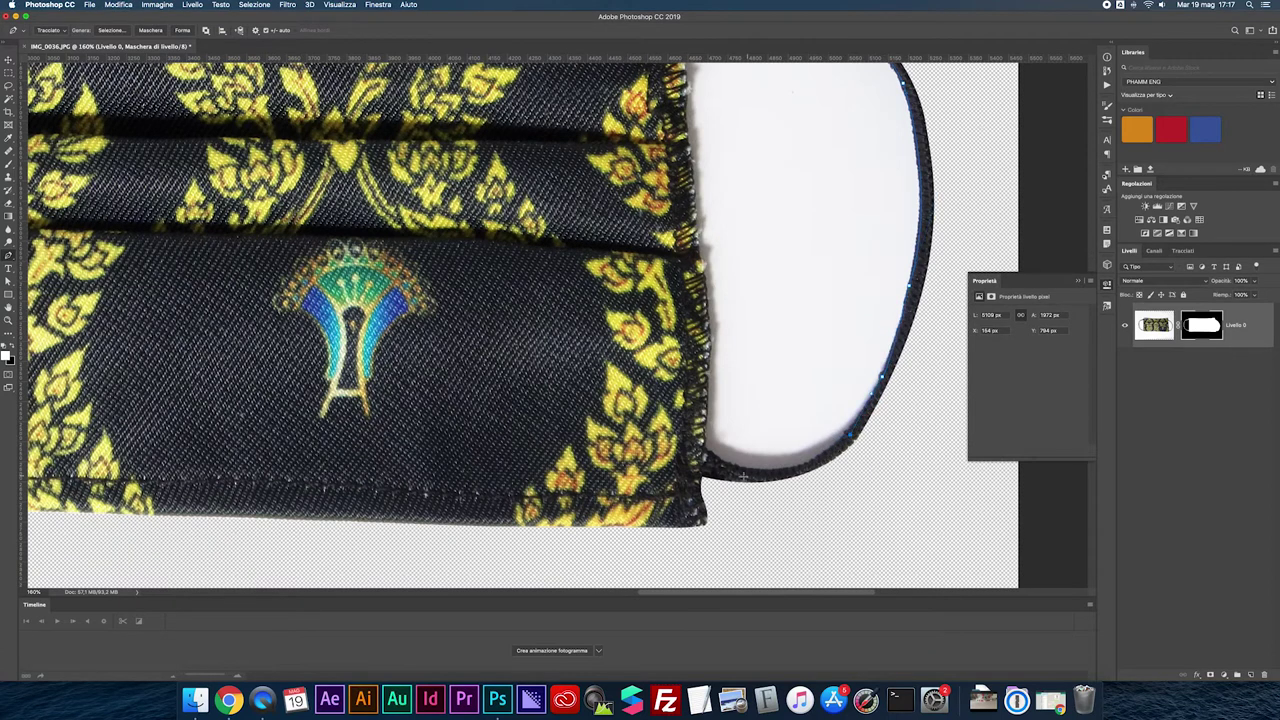
pyautogui.moveTo(727, 465); pyautogui.dragTo(779, 504)
pyautogui.scroll(4, 706, 250)
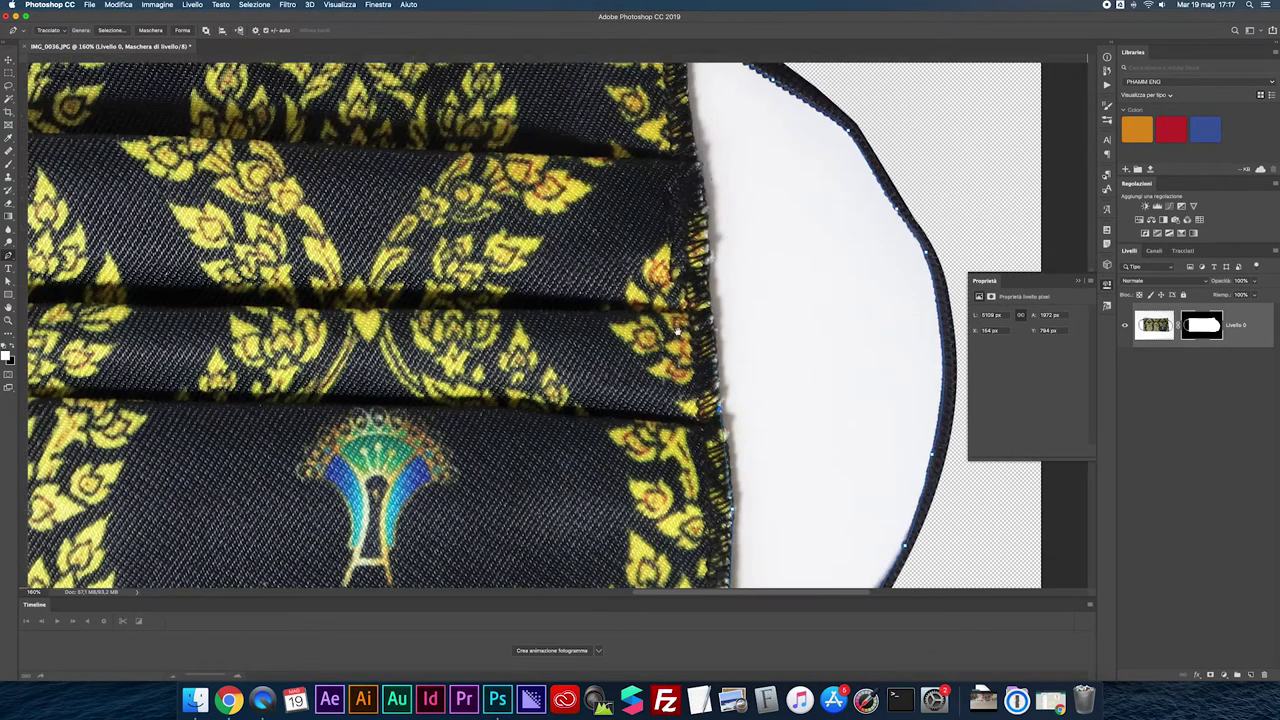
pyautogui.scroll(3, 705, 300)
pyautogui.scroll(1, 703, 350)
# Subtract the right ear loop's white interior from the mask and deselect.
pyautogui.rightClick(720, 240)
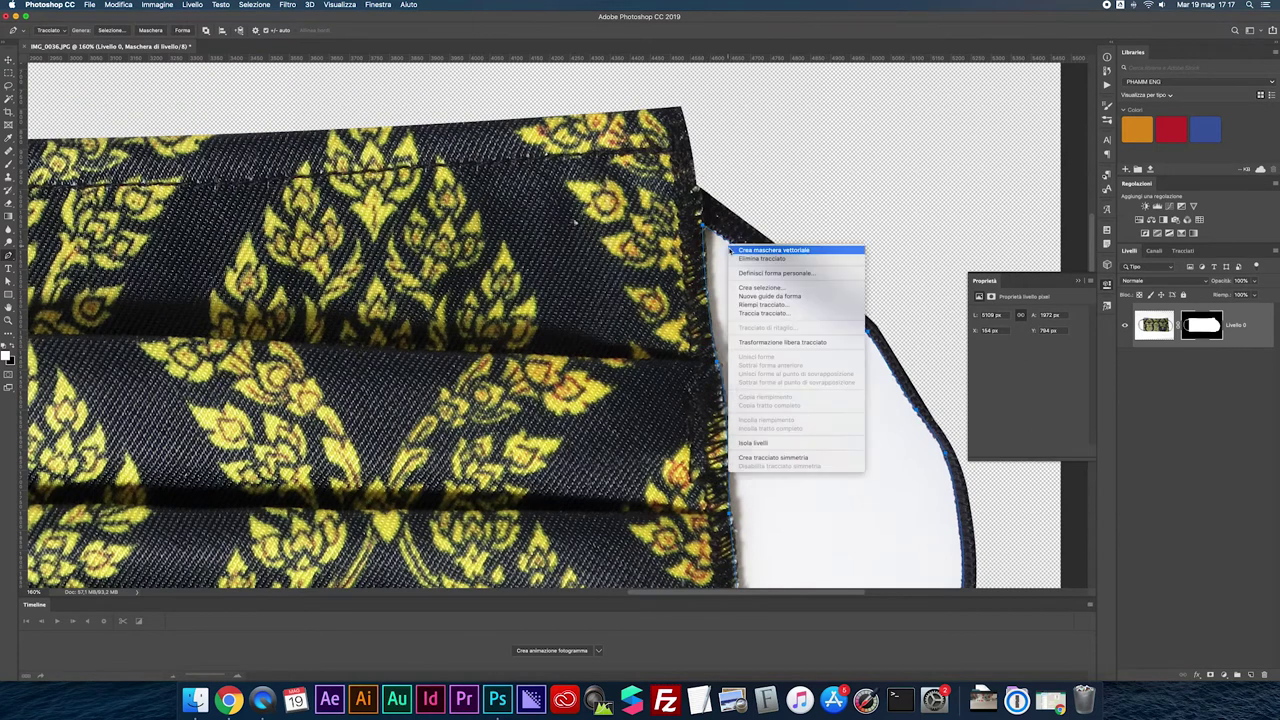
pyautogui.click(780, 286)
pyautogui.press('super+d')
pyautogui.press('super+0')
# Apply the layer mask, centre the mask horizontally, and make a work path from its outline.
pyautogui.rightClick(1070, 318)
pyautogui.click(1110, 350)
pyautogui.press('v')
pyautogui.click(259, 30)
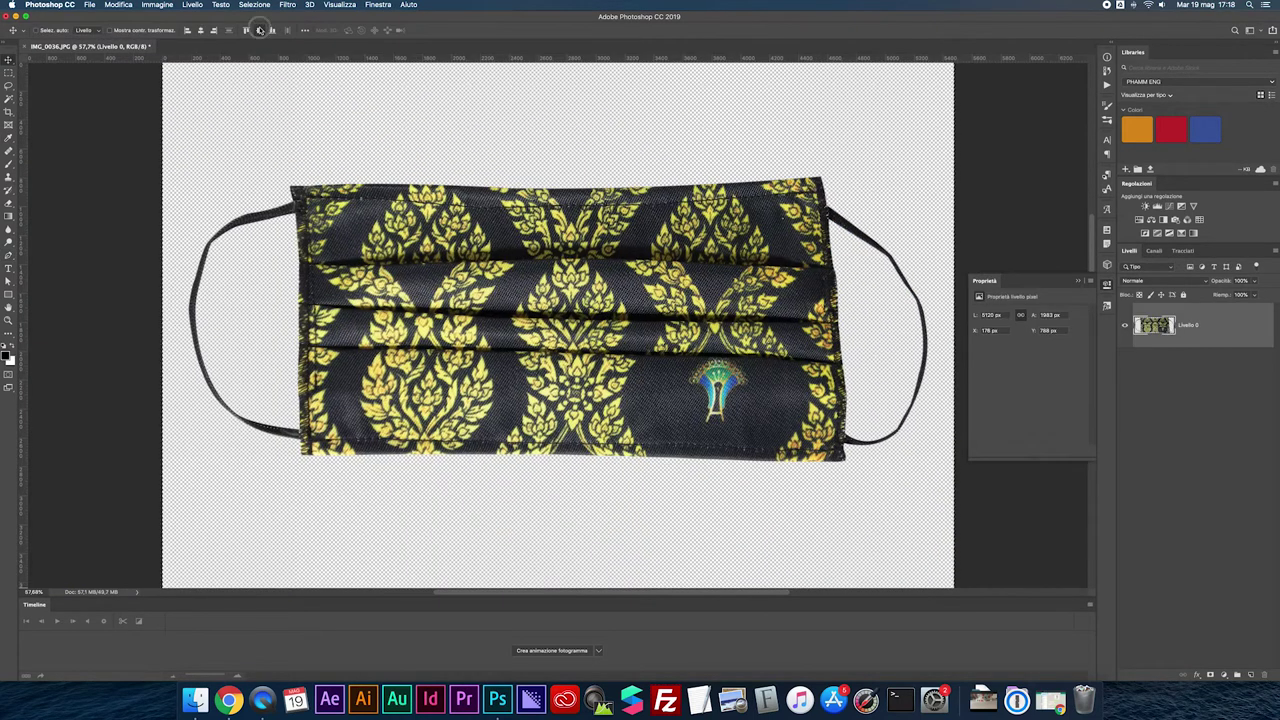
pyautogui.keyDown('super'); pyautogui.click(1140, 325); pyautogui.keyUp('super')
pyautogui.click(1183, 250)
pyautogui.click(1272, 252)
pyautogui.click(1196, 290)
pyautogui.press('Return')
pyautogui.click(1272, 252)
pyautogui.press('Escape')
pyautogui.click(1128, 250)
# Flatten the black-and-gold mask onto white and save it as JPEG.
pyautogui.rightClick(1185, 318)
pyautogui.click(1187, 423)
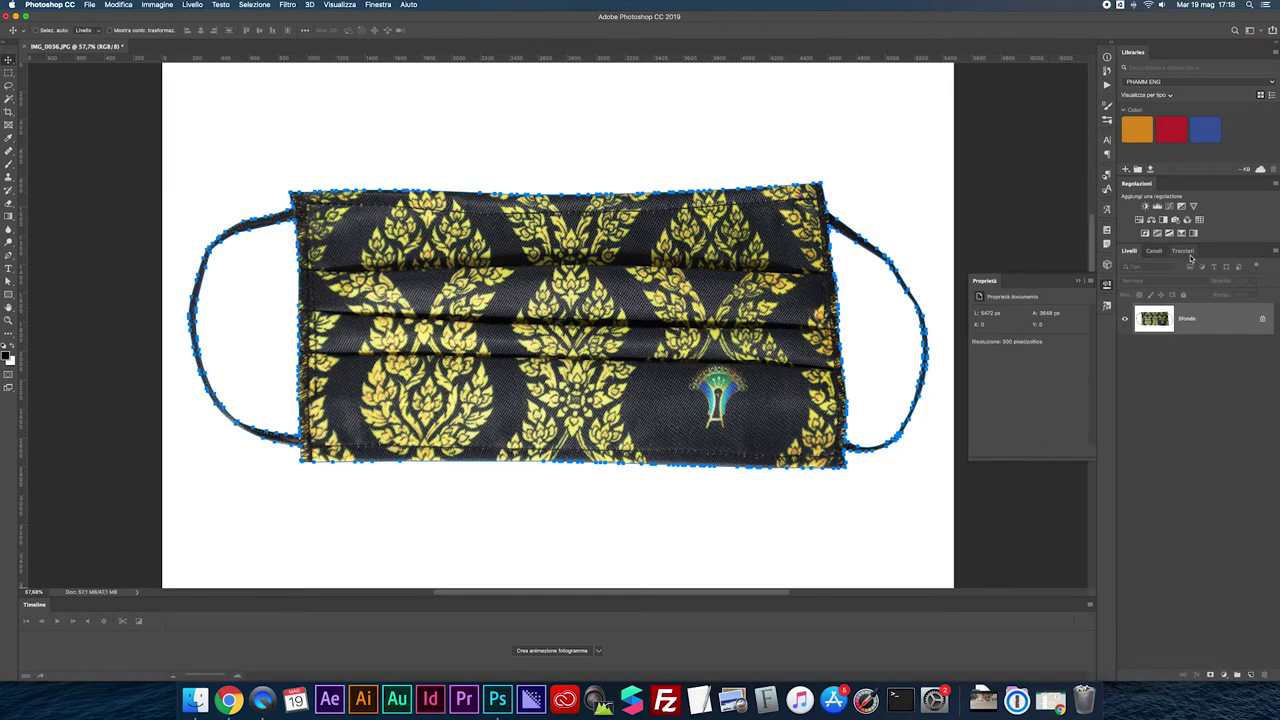
pyautogui.press('super+s')
pyautogui.press('Return')
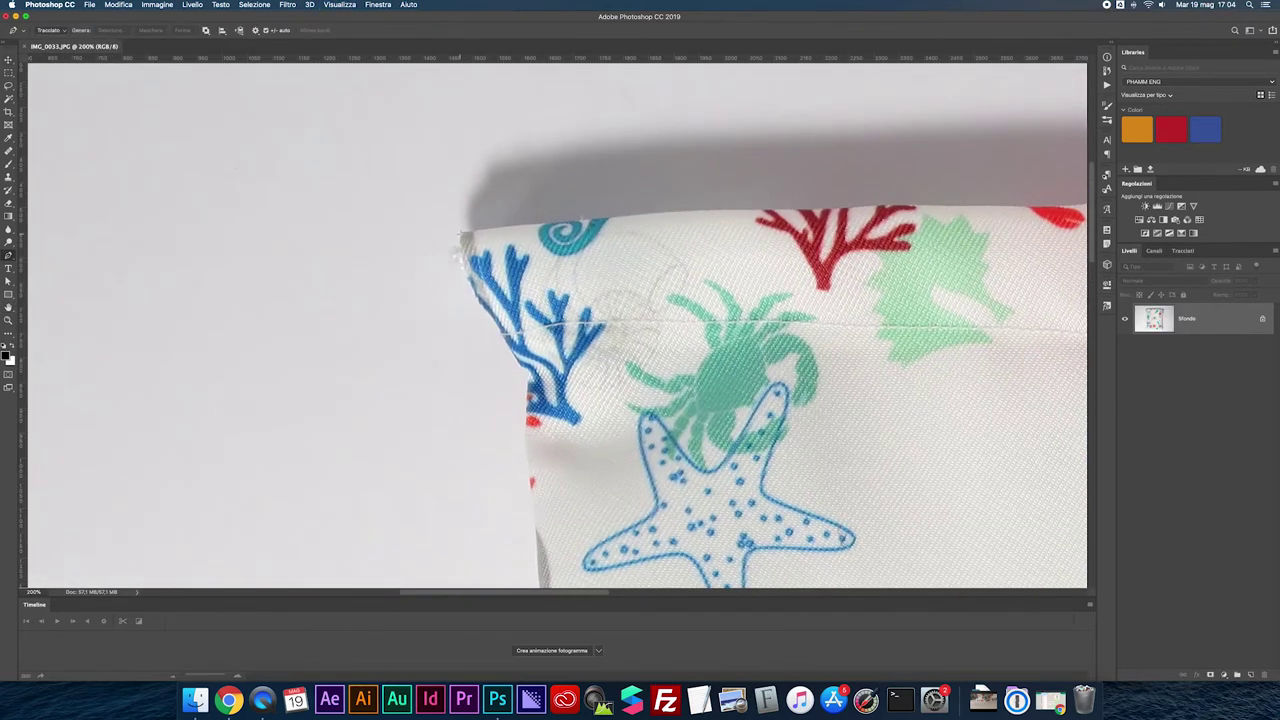
# Start the sea-print bag's Pen path along its top edge to the top-right corner.
pyautogui.click(771, 206)
pyautogui.click(937, 203)
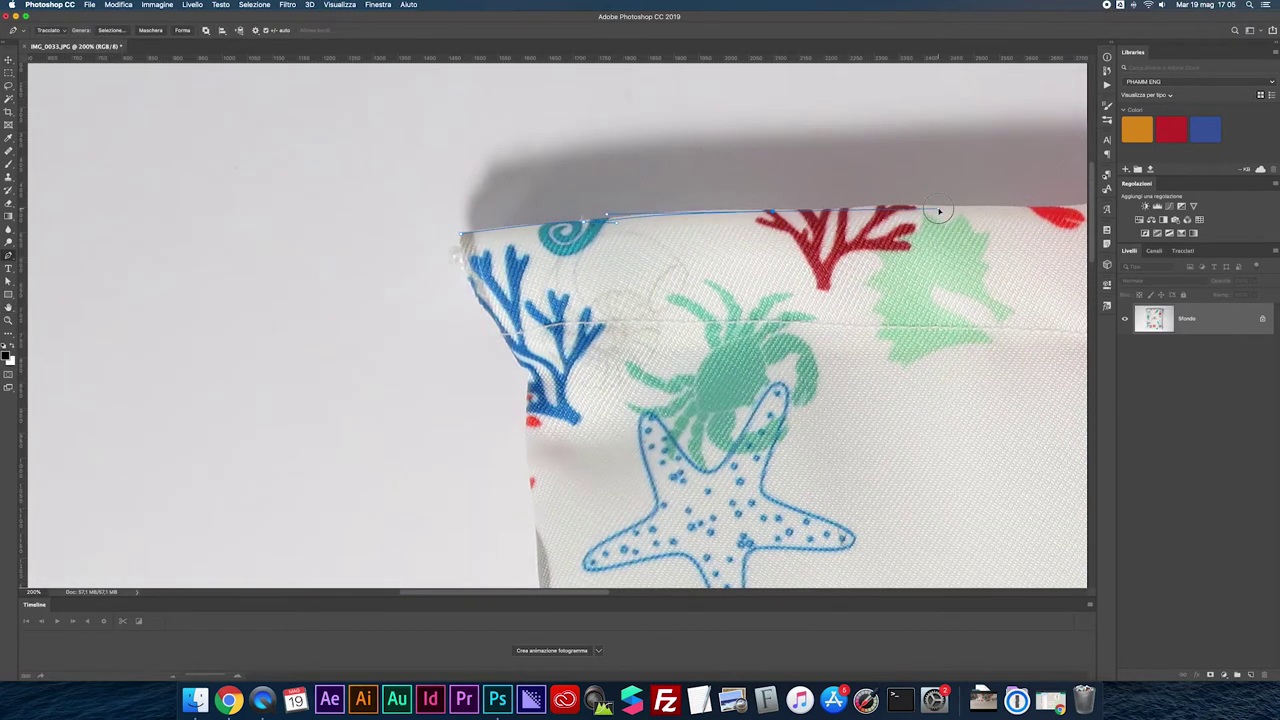
pyautogui.hscroll(5, 975, 200)
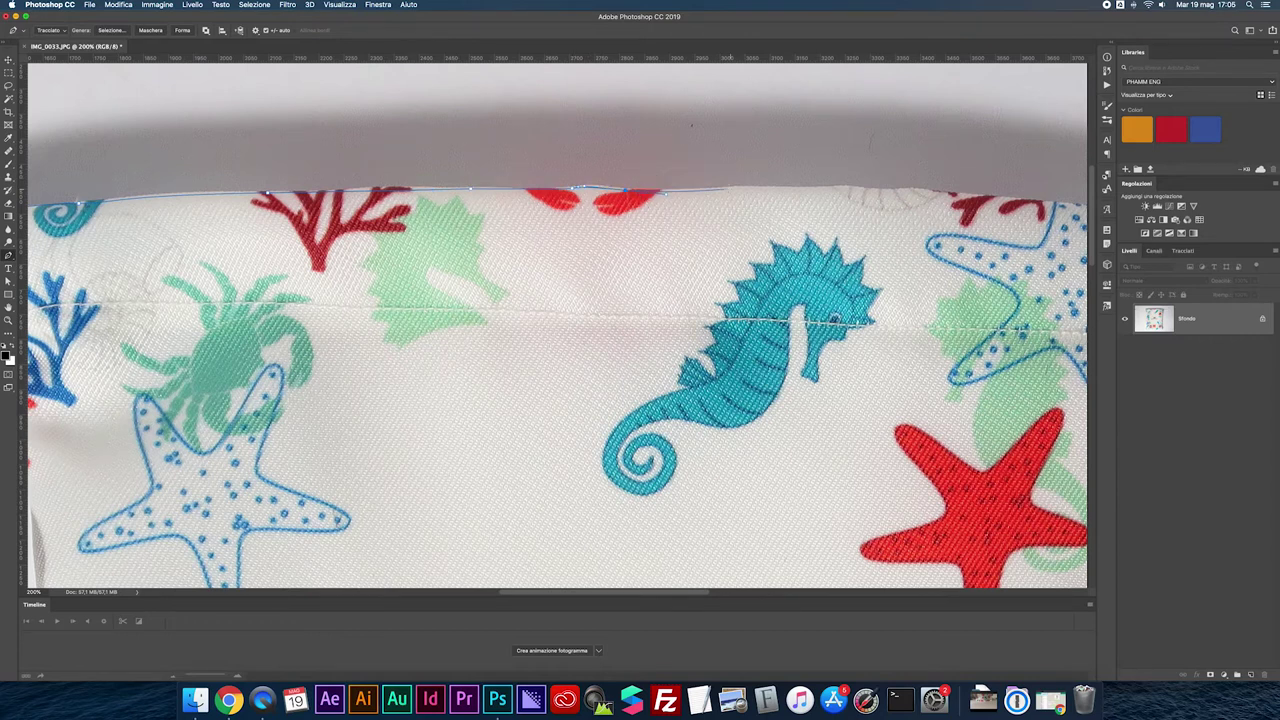
pyautogui.click(920, 191)
pyautogui.hscroll(5, 940, 195)
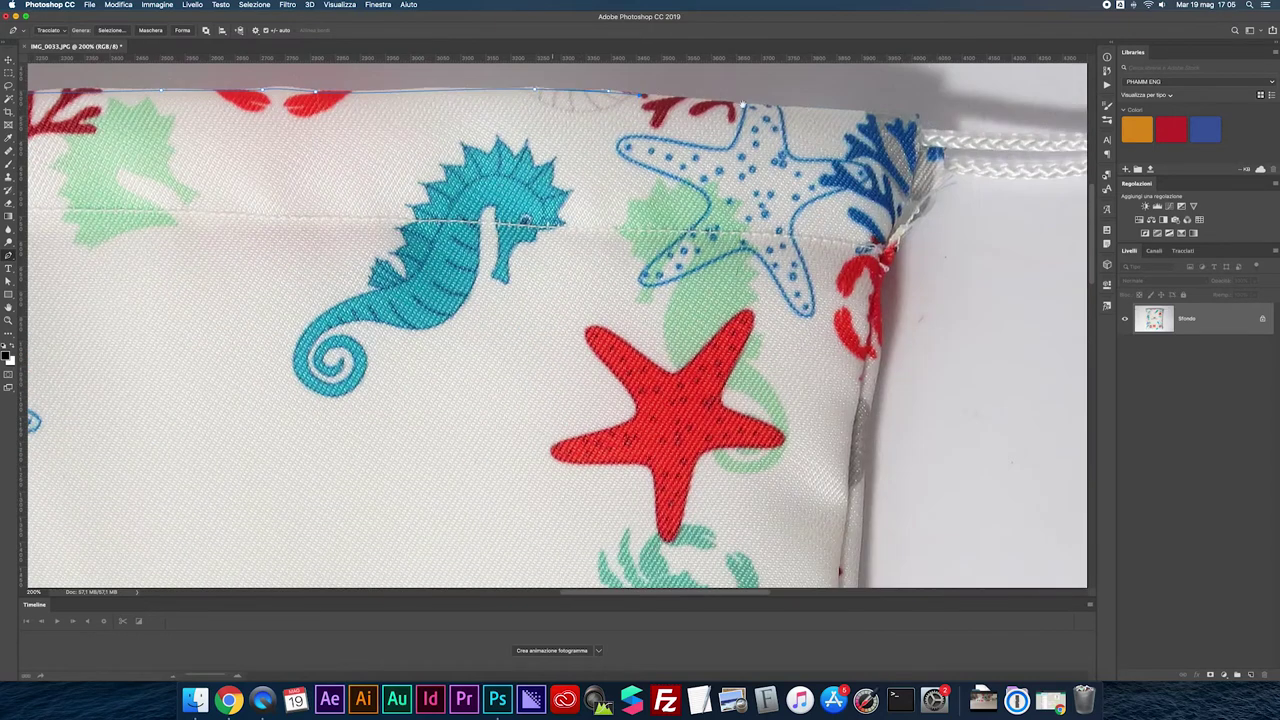
pyautogui.moveTo(870, 115); pyautogui.dragTo(982, 118)
pyautogui.hscroll(4, 920, 125)
pyautogui.hscroll(3, 1030, 100)
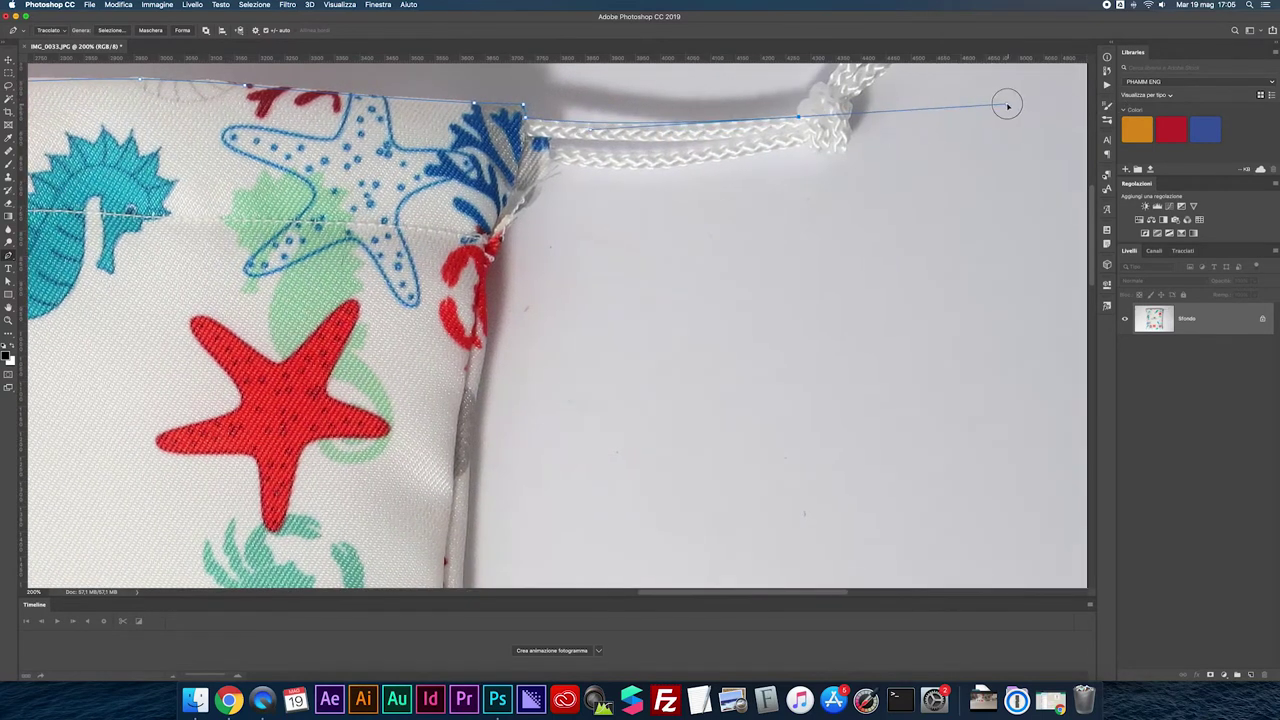
pyautogui.moveTo(808, 100); pyautogui.dragTo(770, 153)
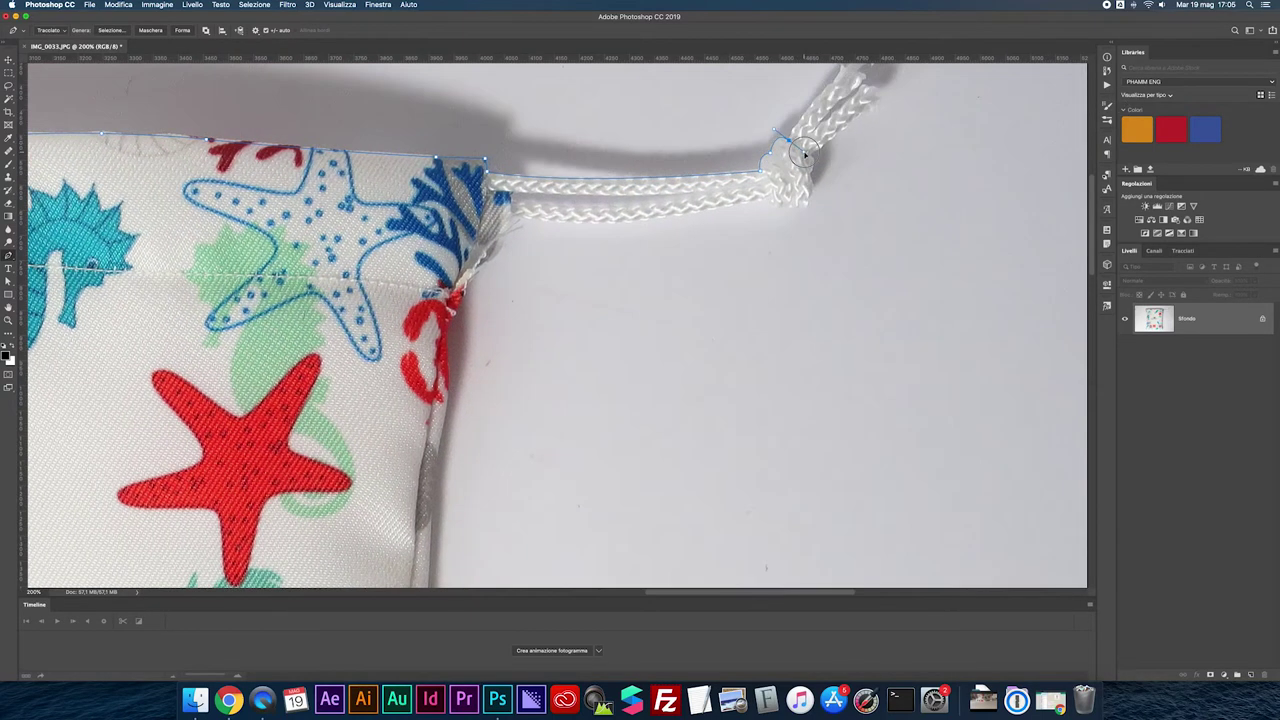
# Extend the path around the drawstring rope, its knot and base.
pyautogui.scroll(3, 805, 155)
pyautogui.hscroll(2, 805, 155)
pyautogui.click(740, 210)
pyautogui.click(780, 176)
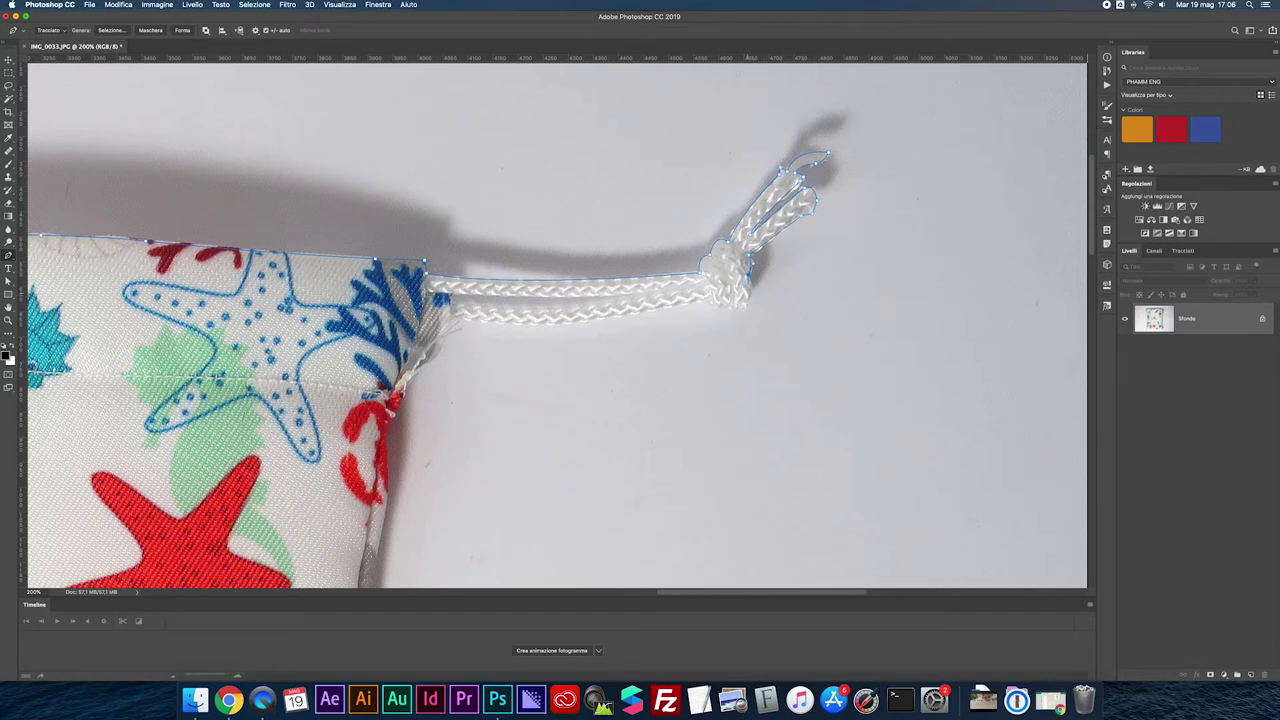
pyautogui.moveTo(448, 315); pyautogui.dragTo(535, 345)
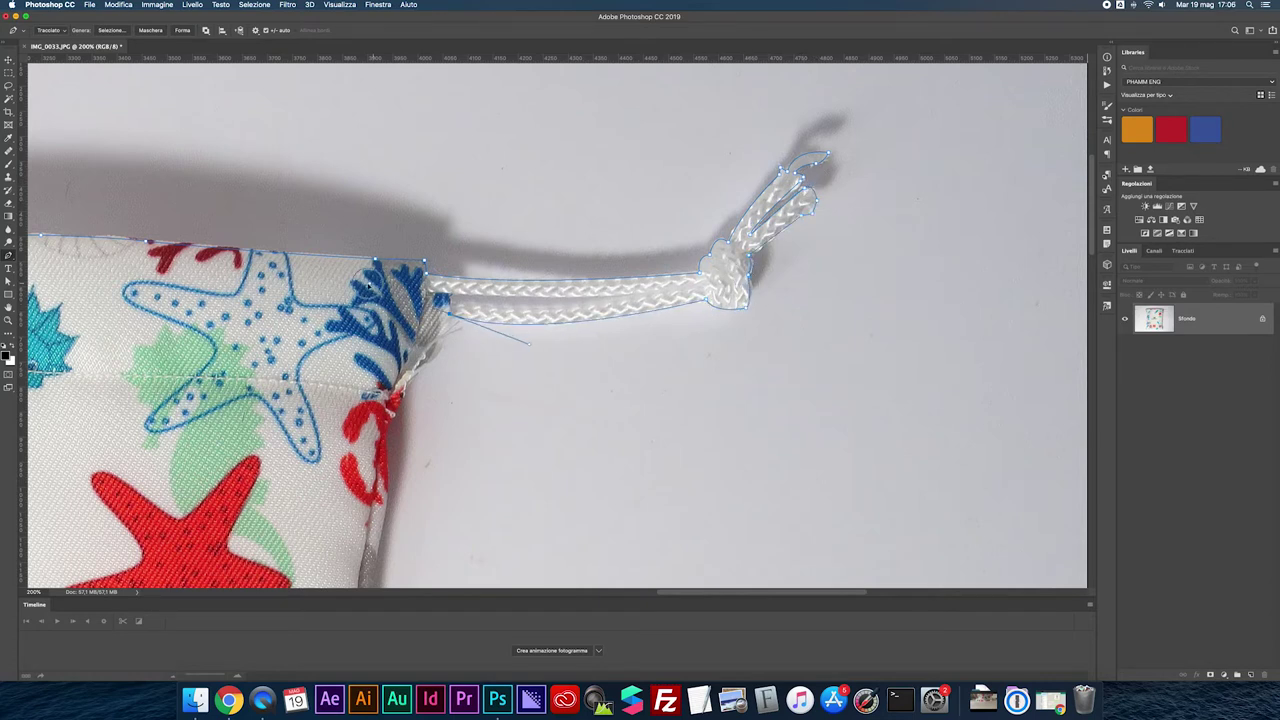
pyautogui.press('super+plus')
pyautogui.press('super+minus')
pyautogui.press('super+minus')
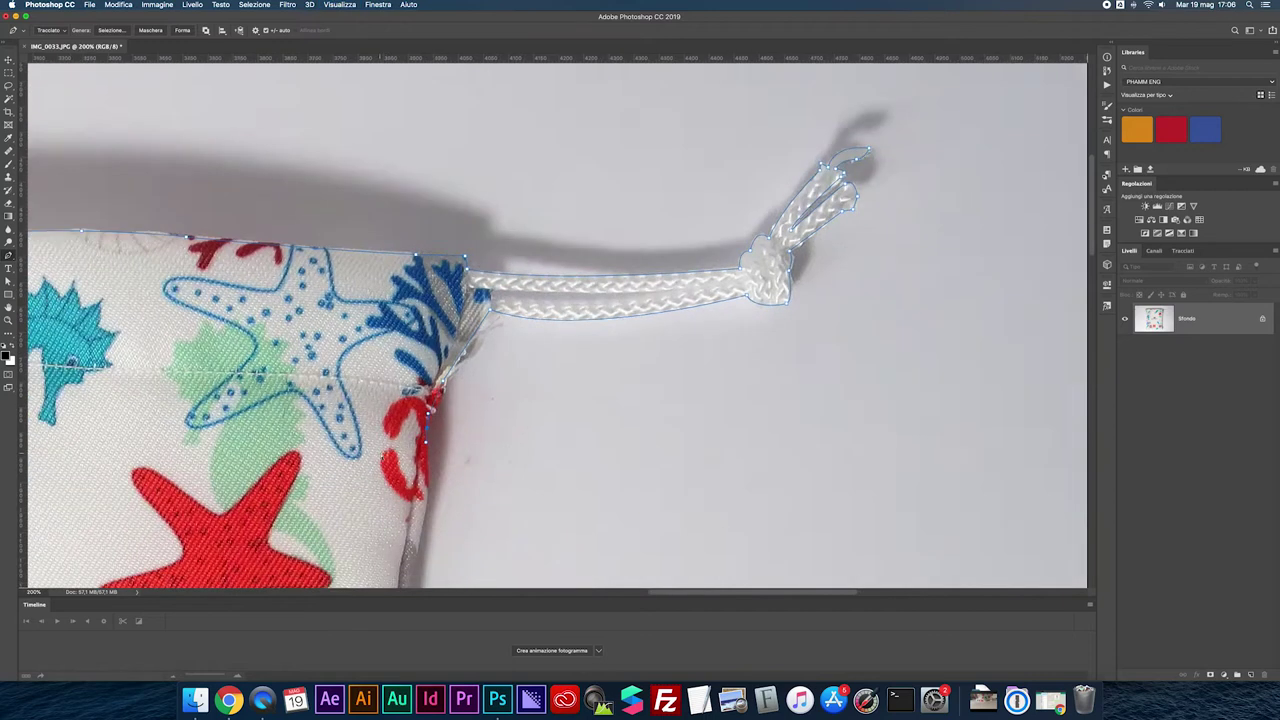
pyautogui.scroll(-5, 48, 538)
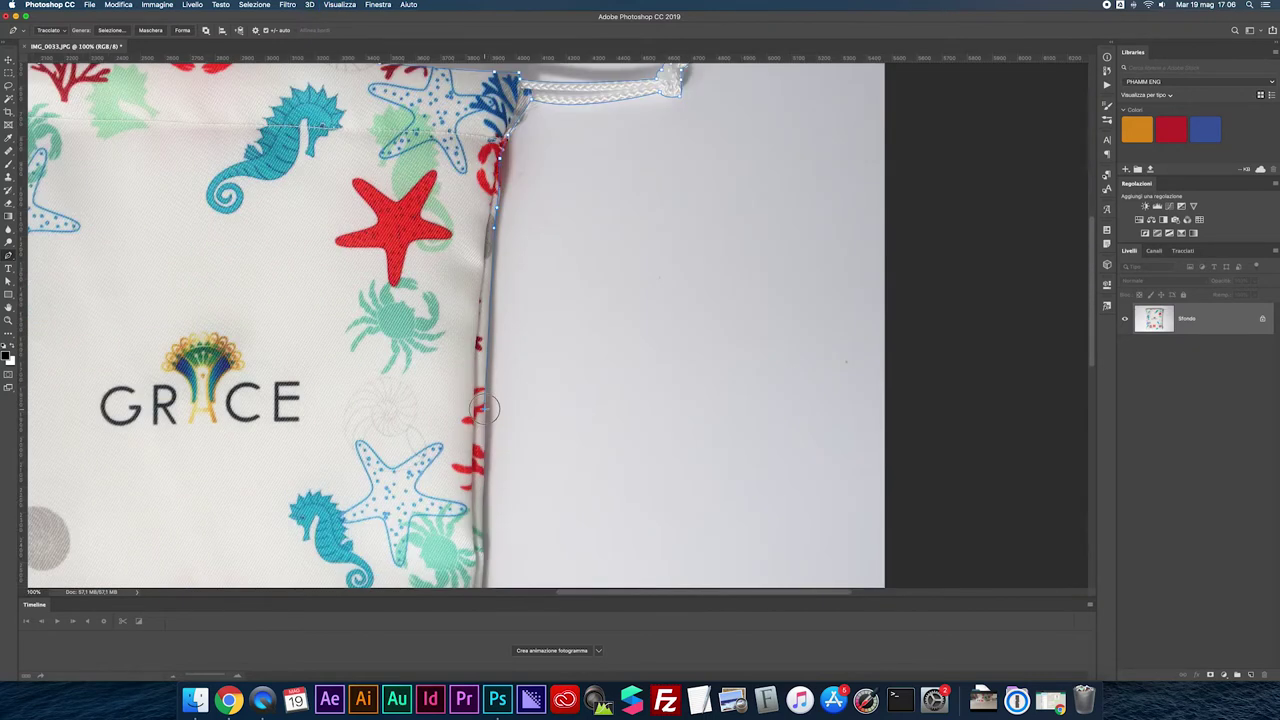
pyautogui.scroll(-6, 506, 472)
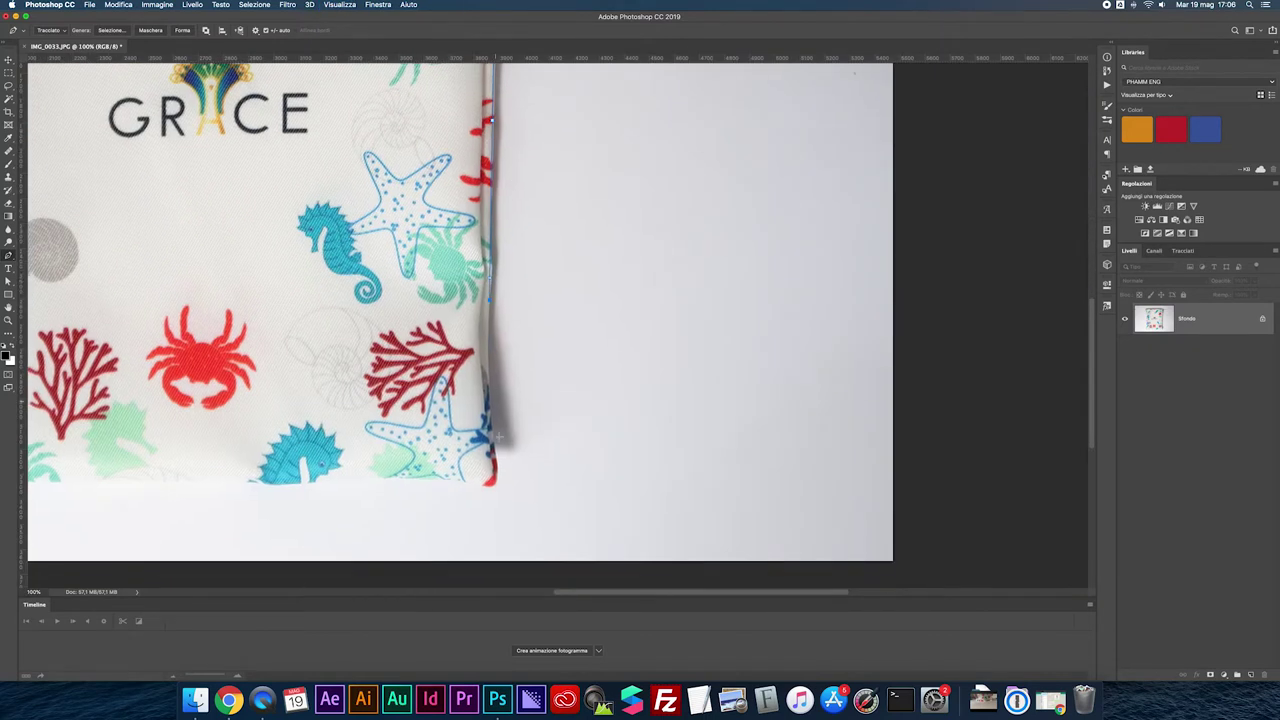
pyautogui.scroll(2, 505, 504)
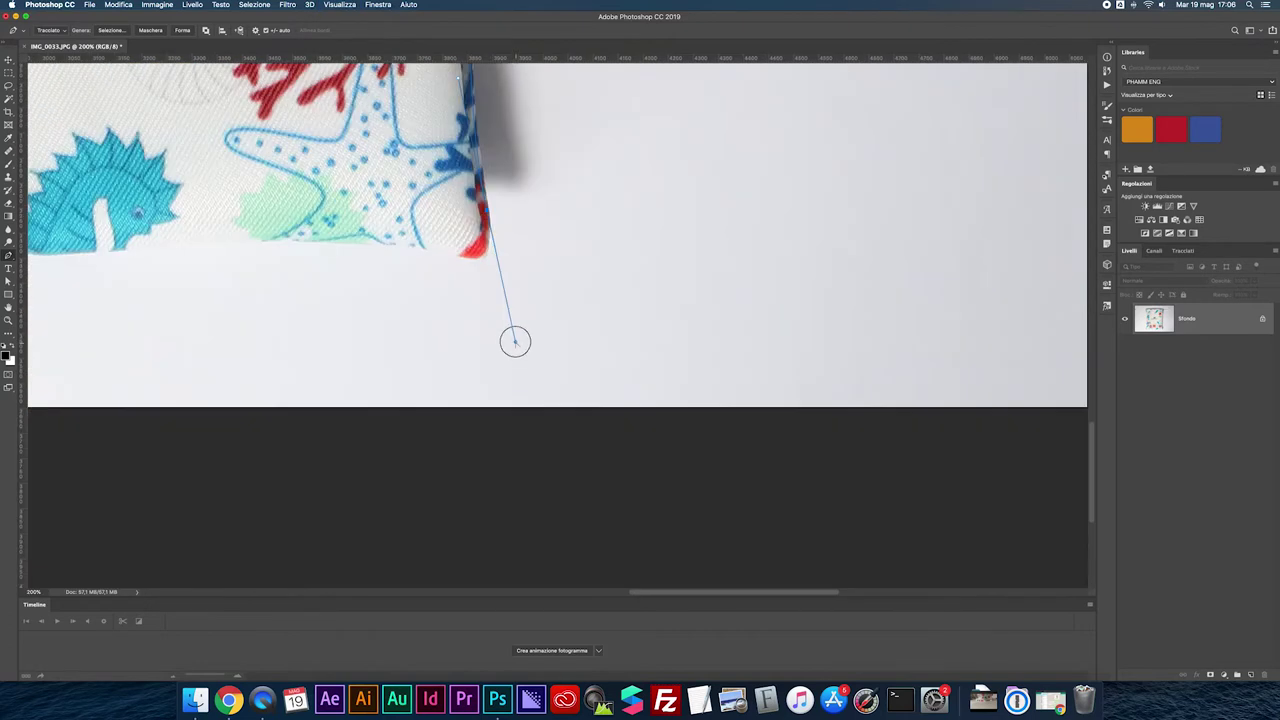
# Trace the path along the bag's bottom edge to its bottom-left corner.
pyautogui.click(489, 257)
pyautogui.moveTo(100, 249); pyautogui.dragTo(69, 286)
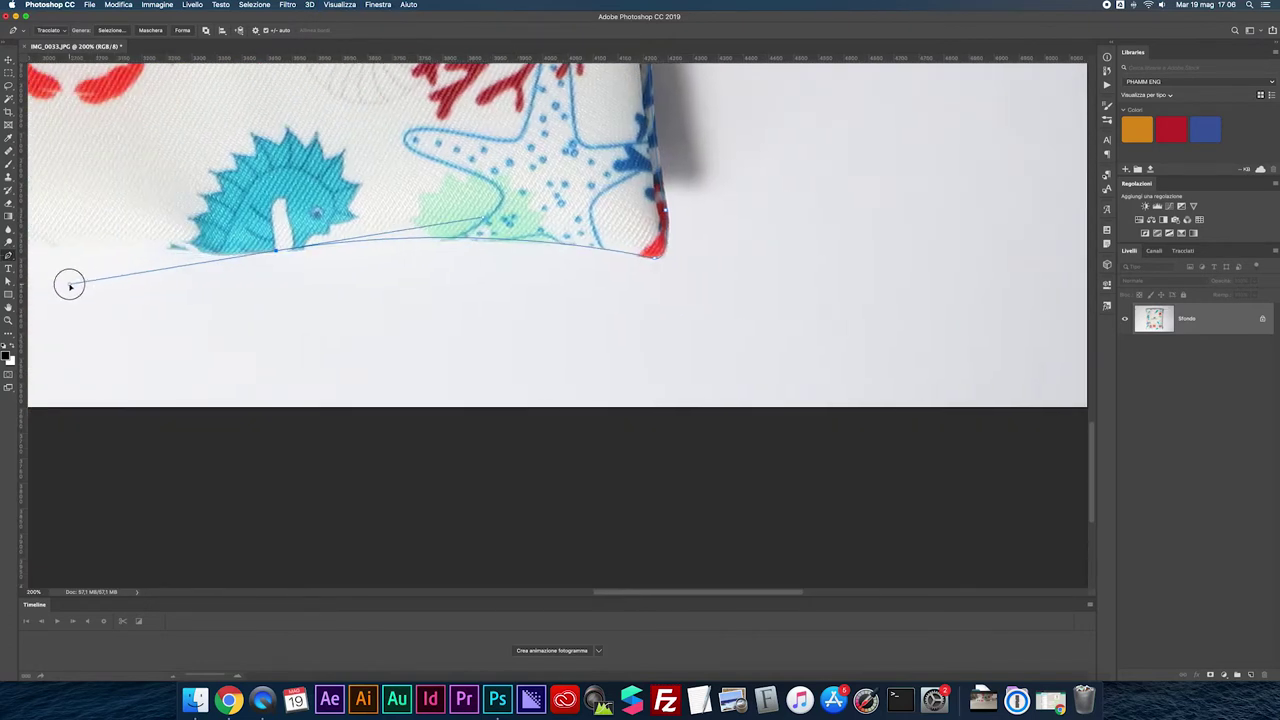
pyautogui.hscroll(-10, 651, 171)
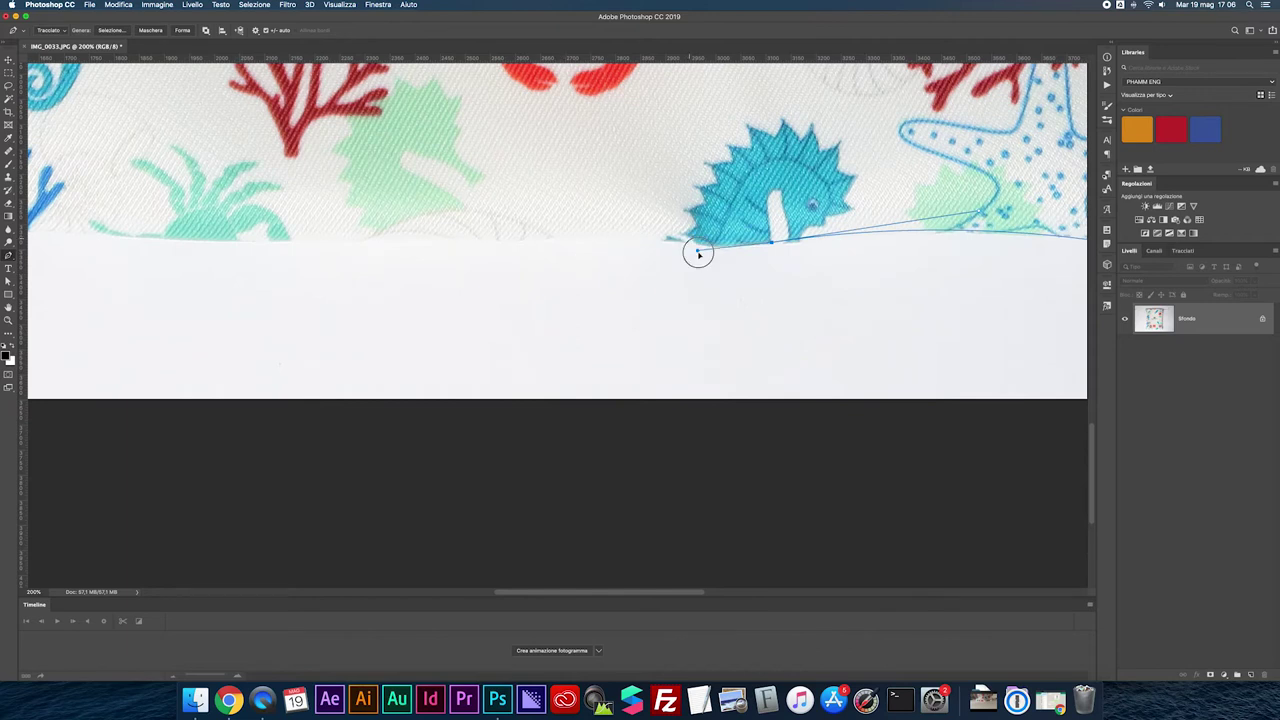
pyautogui.click(503, 240)
pyautogui.click(362, 242)
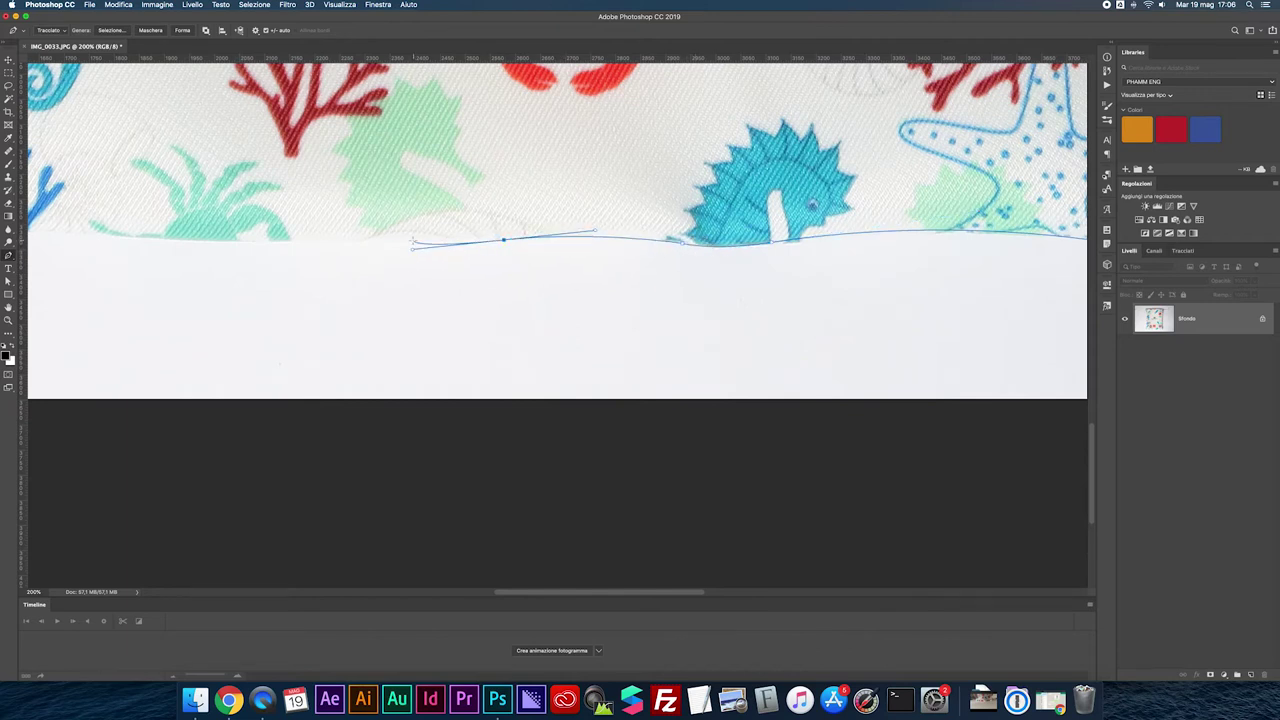
pyautogui.hscroll(-5, 380, 240)
pyautogui.click(243, 236)
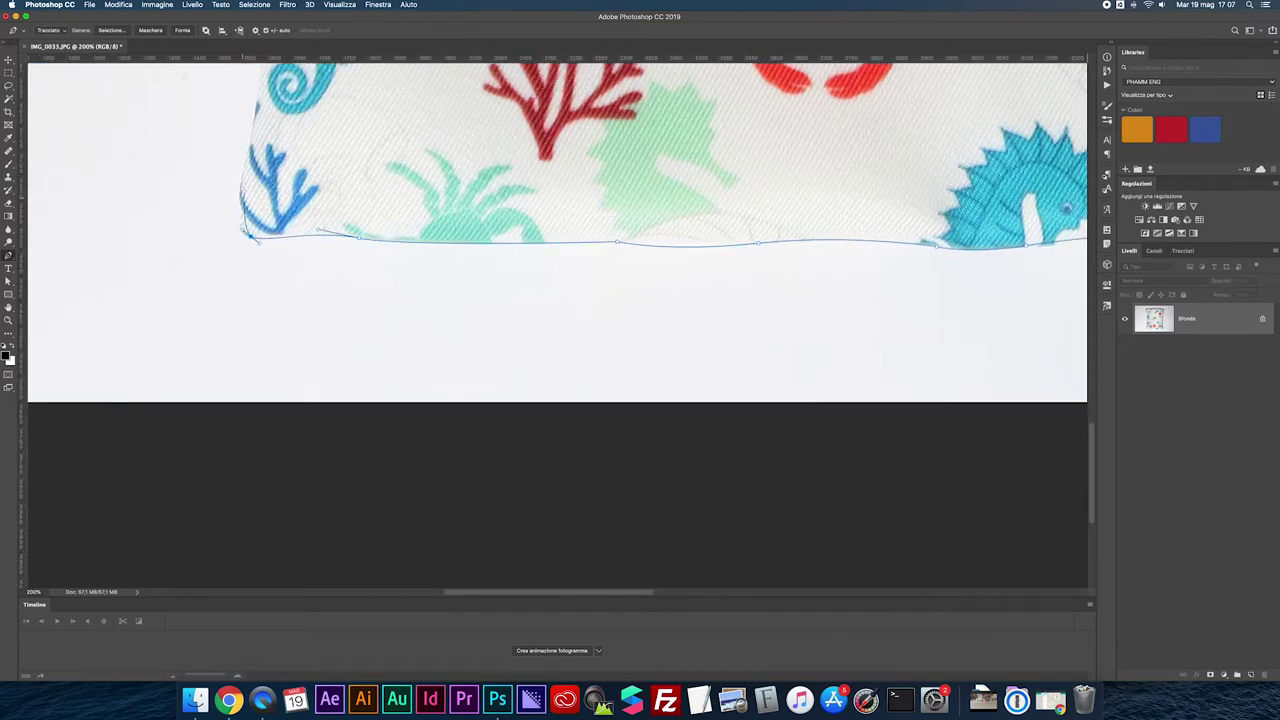
pyautogui.press('super+minus')
pyautogui.press('super+minus')
pyautogui.press('super+minus')
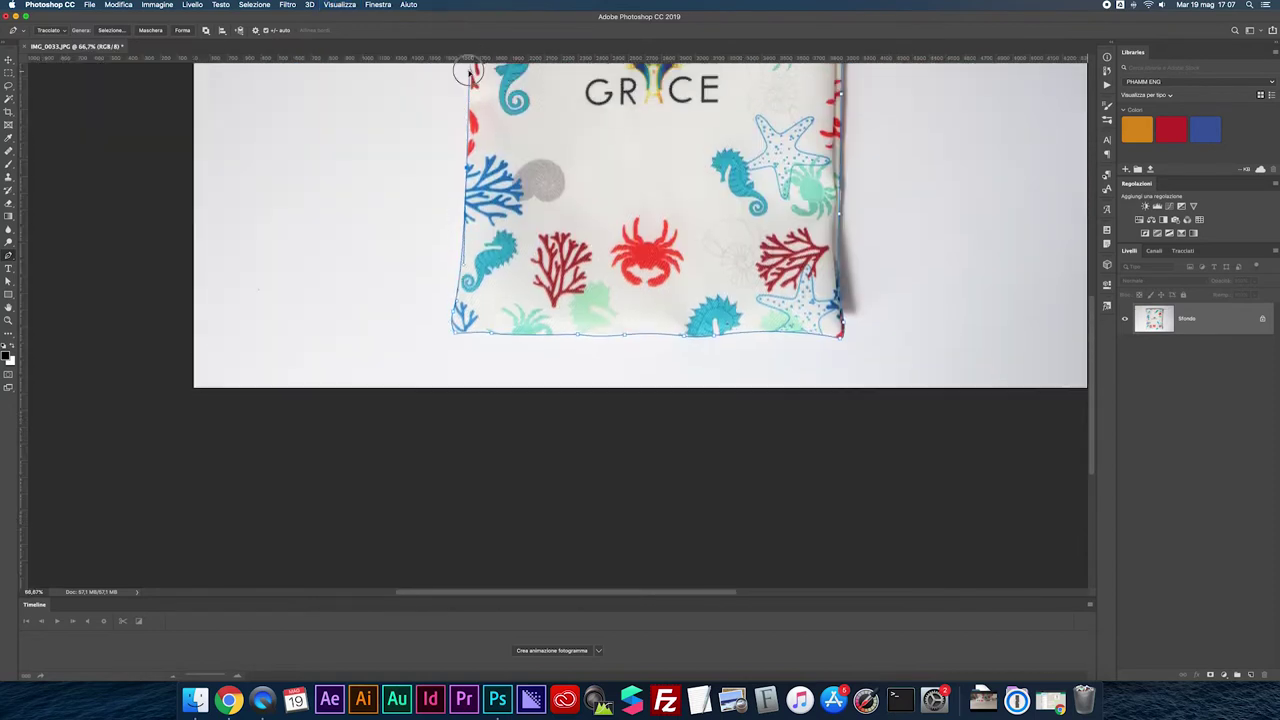
pyautogui.scroll(10, 470, 230)
pyautogui.press('super+plus')
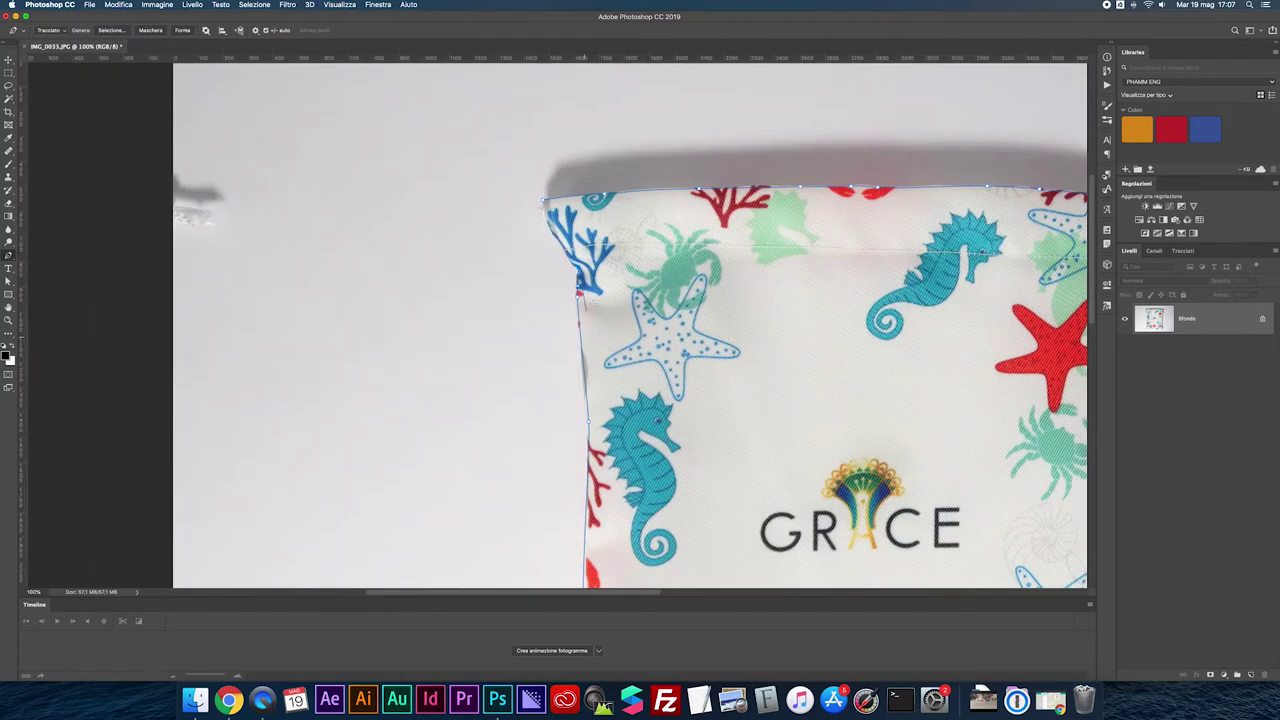
pyautogui.press('super+plus')
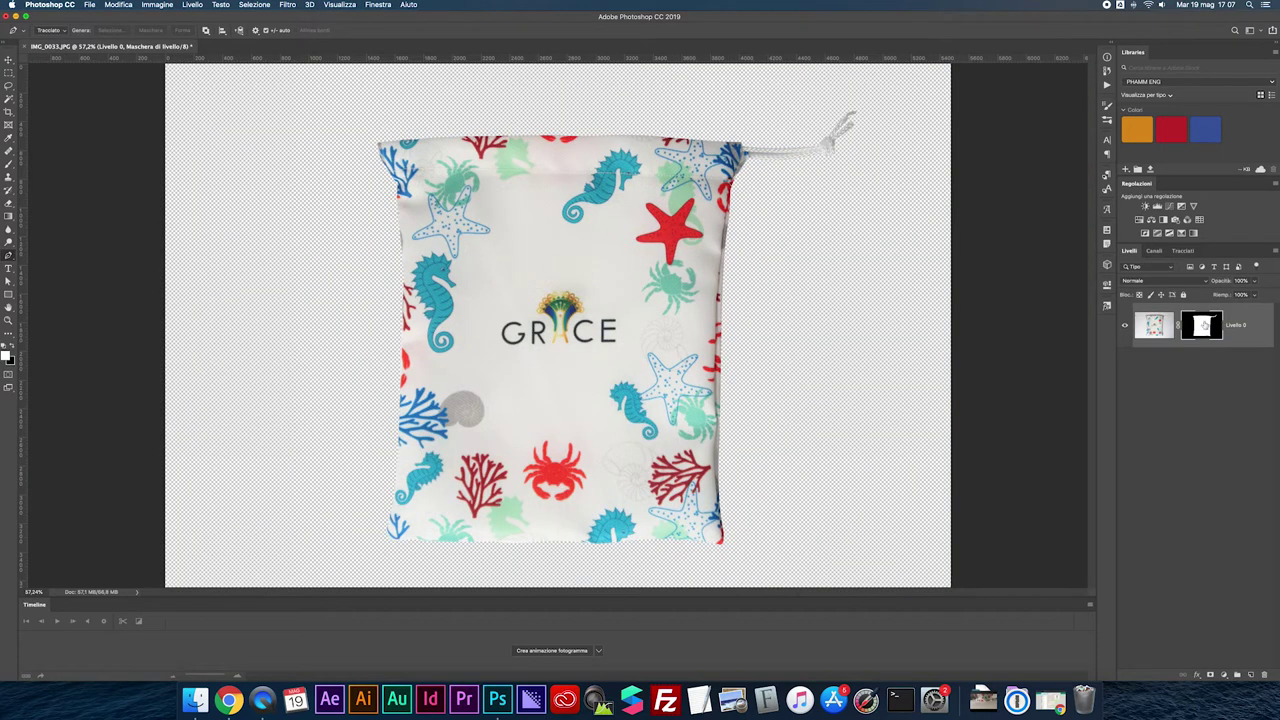
# Apply the bag's layer mask, shift the bag left, and load its outline as a selection.
pyautogui.rightClick(1205, 325)
pyautogui.click(1150, 360)
pyautogui.press('v')
pyautogui.moveTo(407, 108); pyautogui.dragTo(349, 108)
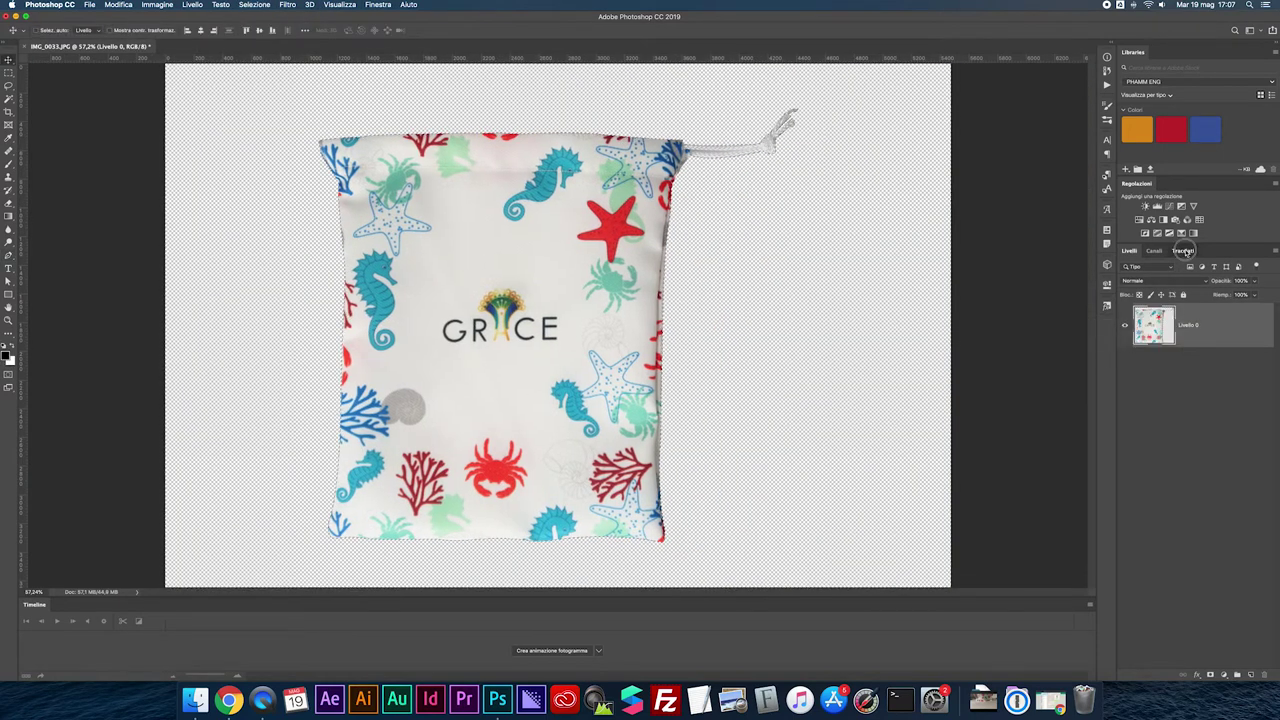
pyautogui.click(1186, 251)
pyautogui.rightClick(1155, 262)
pyautogui.click(1175, 256)
pyautogui.click(1130, 250)
# Flatten the bag onto white, save it as JPEG, close it, and bring up IMG_0034.
pyautogui.click(1274, 250)
pyautogui.click(1190, 555)
pyautogui.press('p')
pyautogui.hotkey('ctrl', 's')
pyautogui.press('Return')
pyautogui.hotkey('ctrl', 'w')
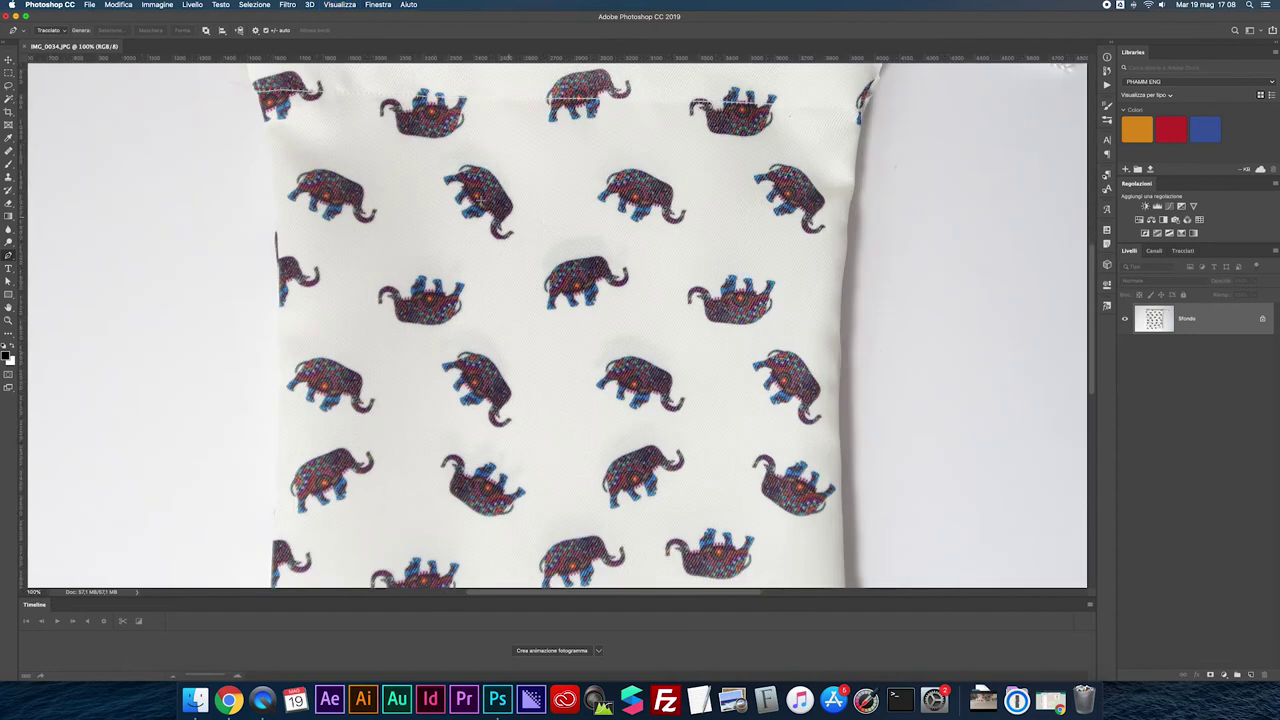
# Pen-trace the bag's top edge and around the drawstring cord and its knot.
pyautogui.click(346, 134)
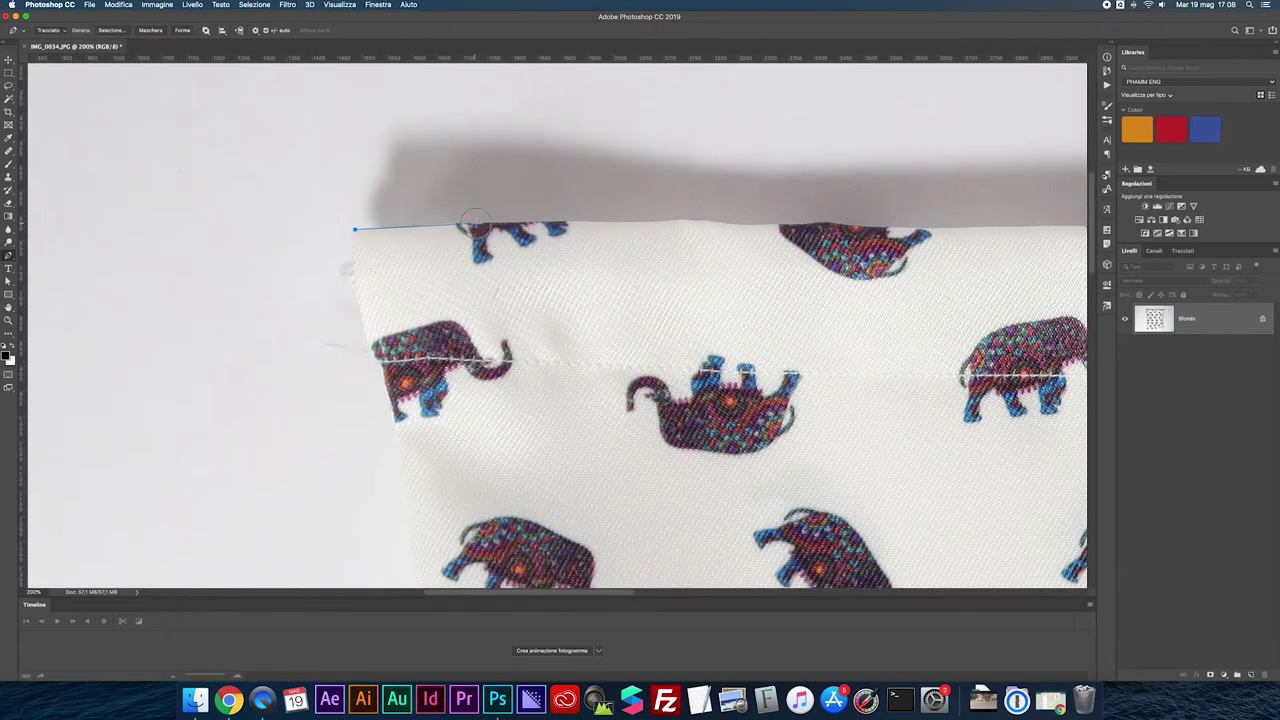
pyautogui.click(666, 225)
pyautogui.moveTo(962, 228); pyautogui.dragTo(408, 227)
pyautogui.click(867, 226)
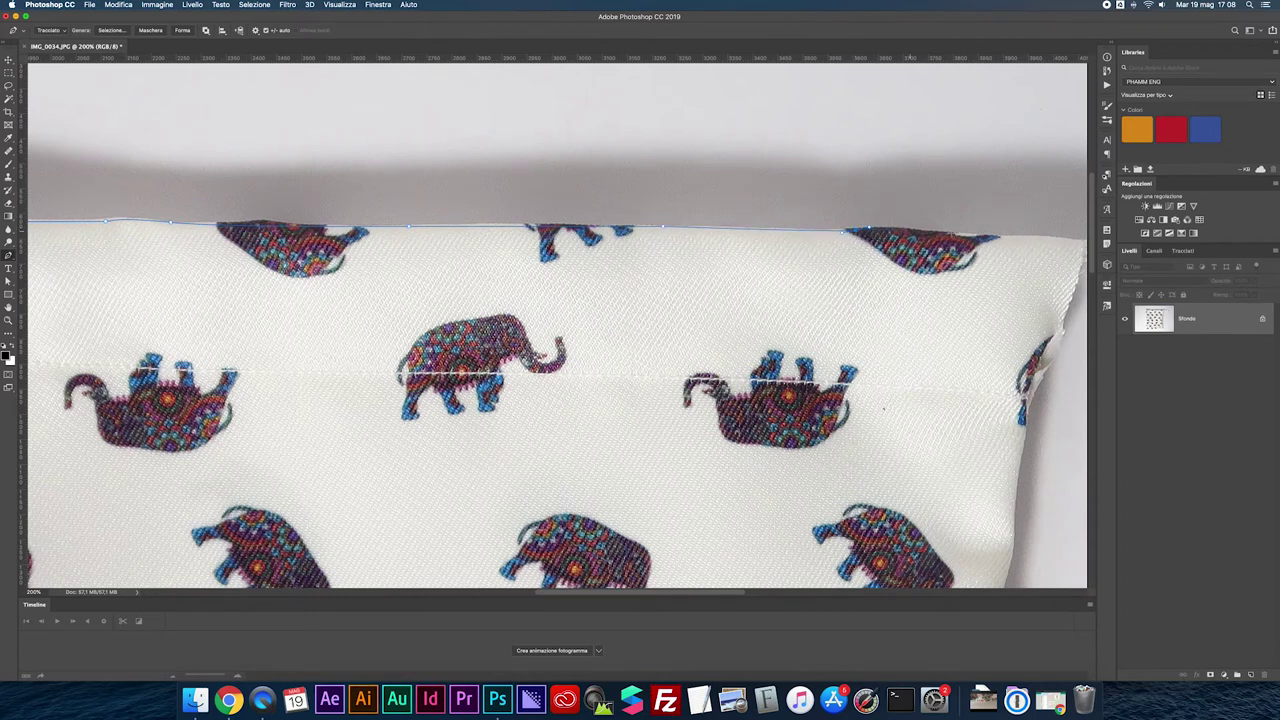
pyautogui.hscroll(5, 800, 220)
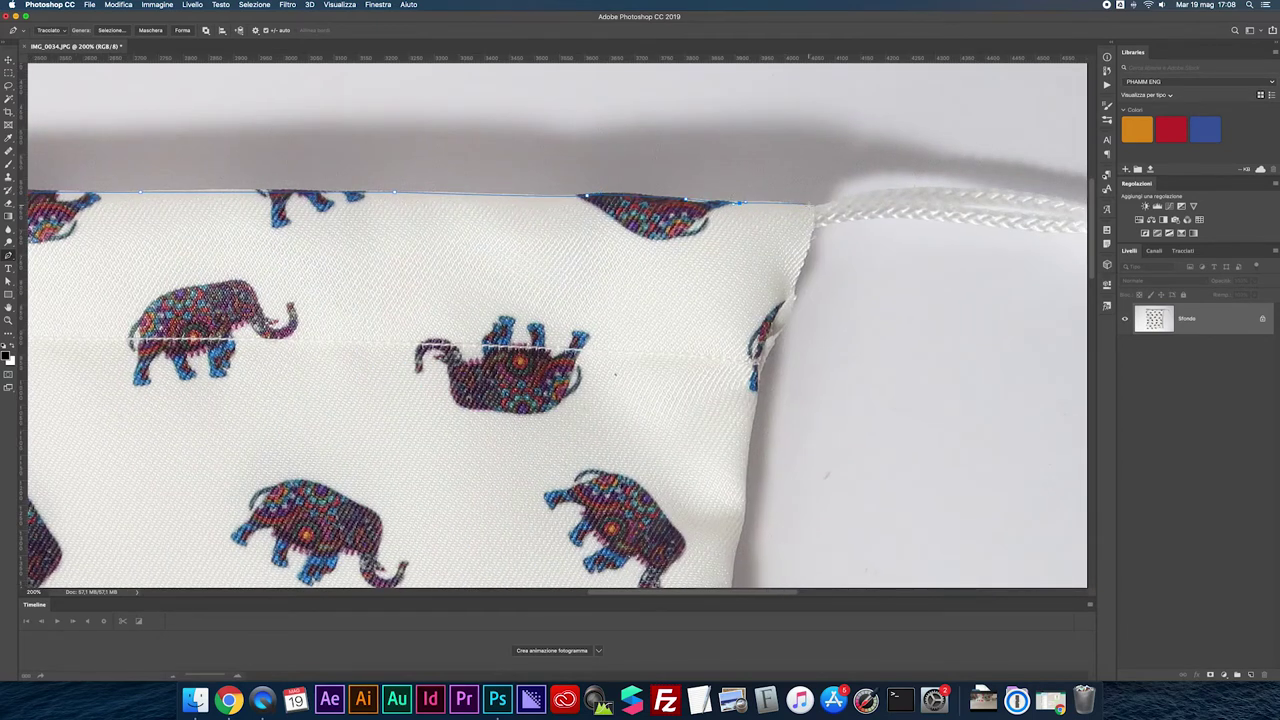
pyautogui.hscroll(4, 878, 199)
pyautogui.moveTo(905, 200); pyautogui.dragTo(1083, 243)
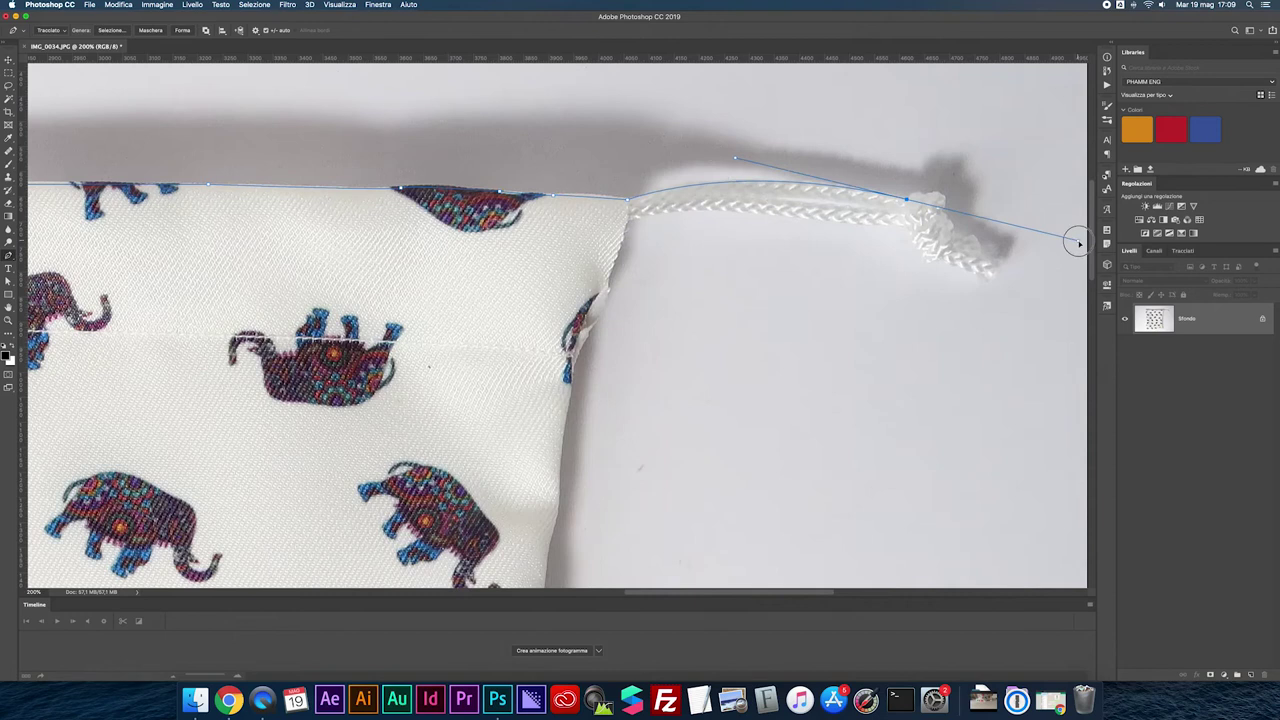
pyautogui.click(918, 190)
pyautogui.moveTo(938, 210); pyautogui.dragTo(954, 183)
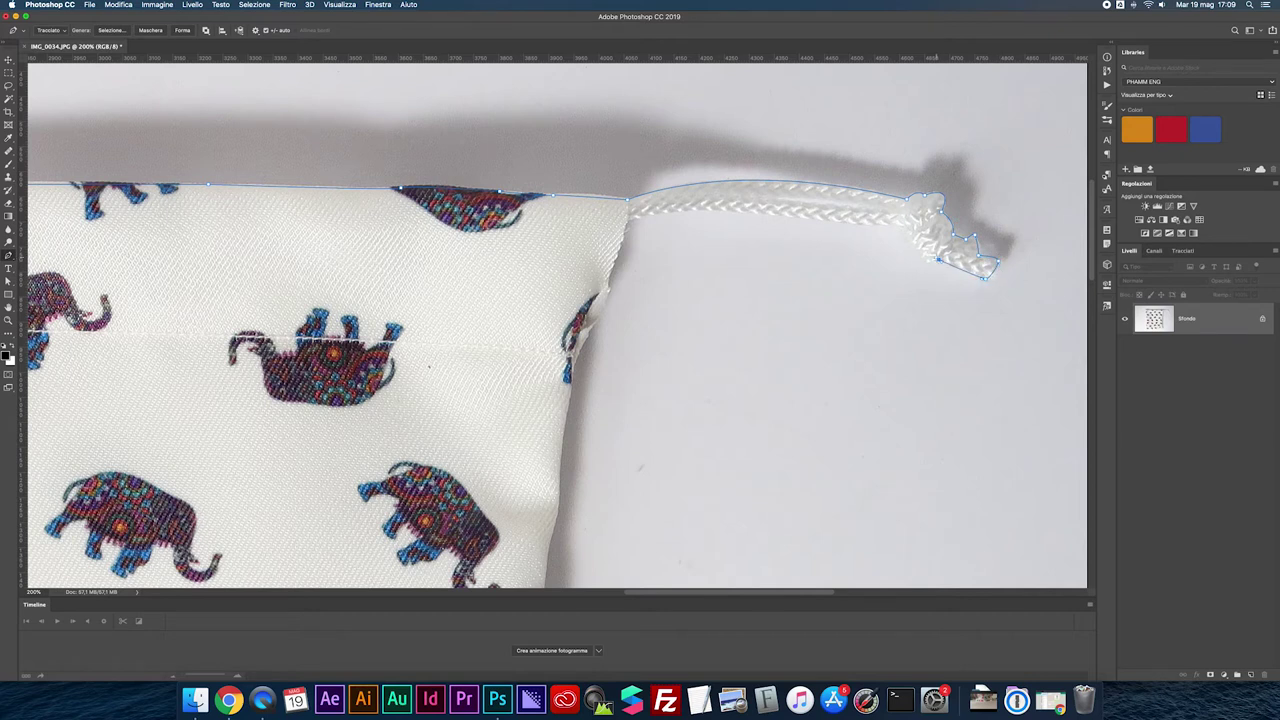
pyautogui.moveTo(626, 218); pyautogui.dragTo(580, 247)
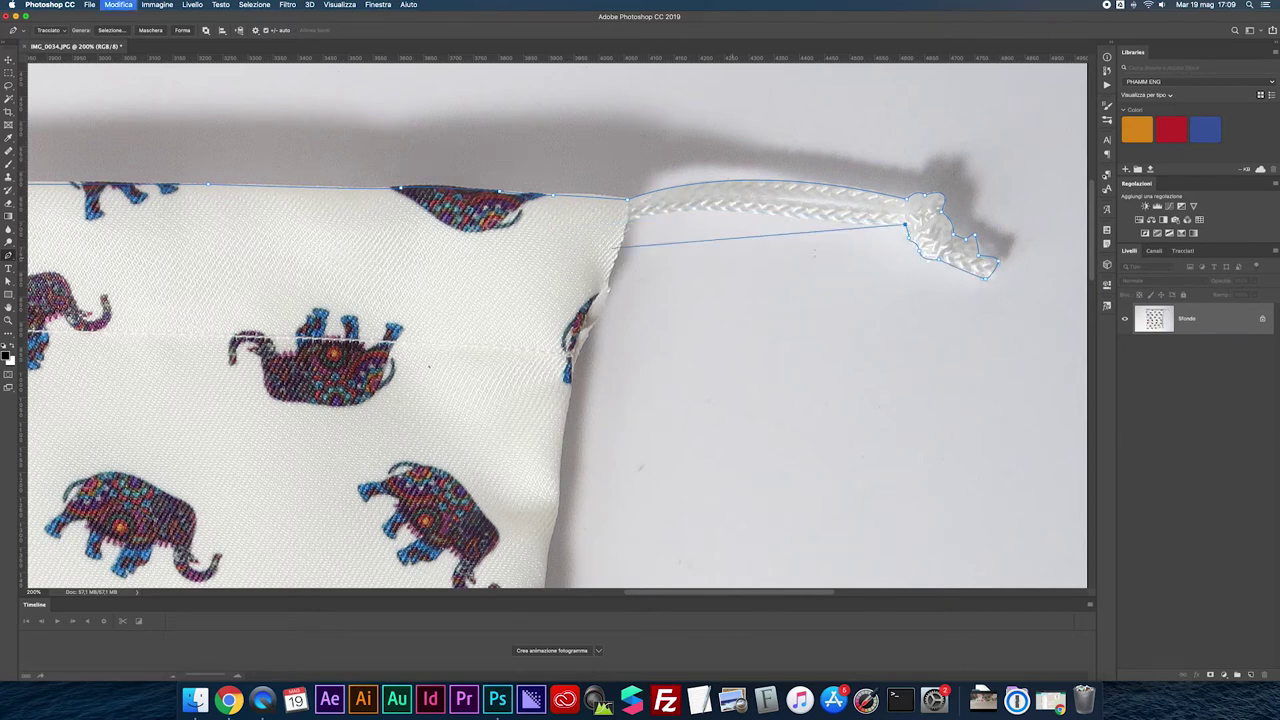
pyautogui.click(628, 199)
pyautogui.moveTo(628, 200); pyautogui.dragTo(605, 232)
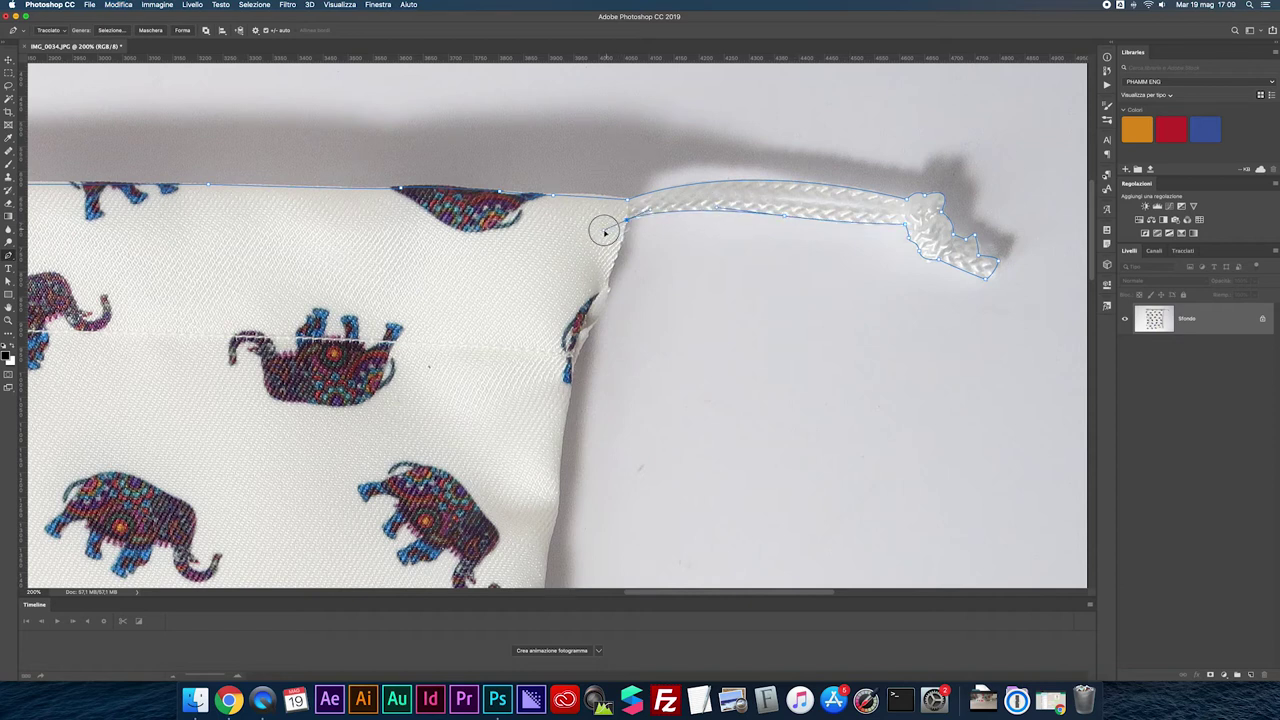
# Continue the path down the bag's right side, along the bottom and up the left edge.
pyautogui.moveTo(571, 391); pyautogui.dragTo(545, 466)
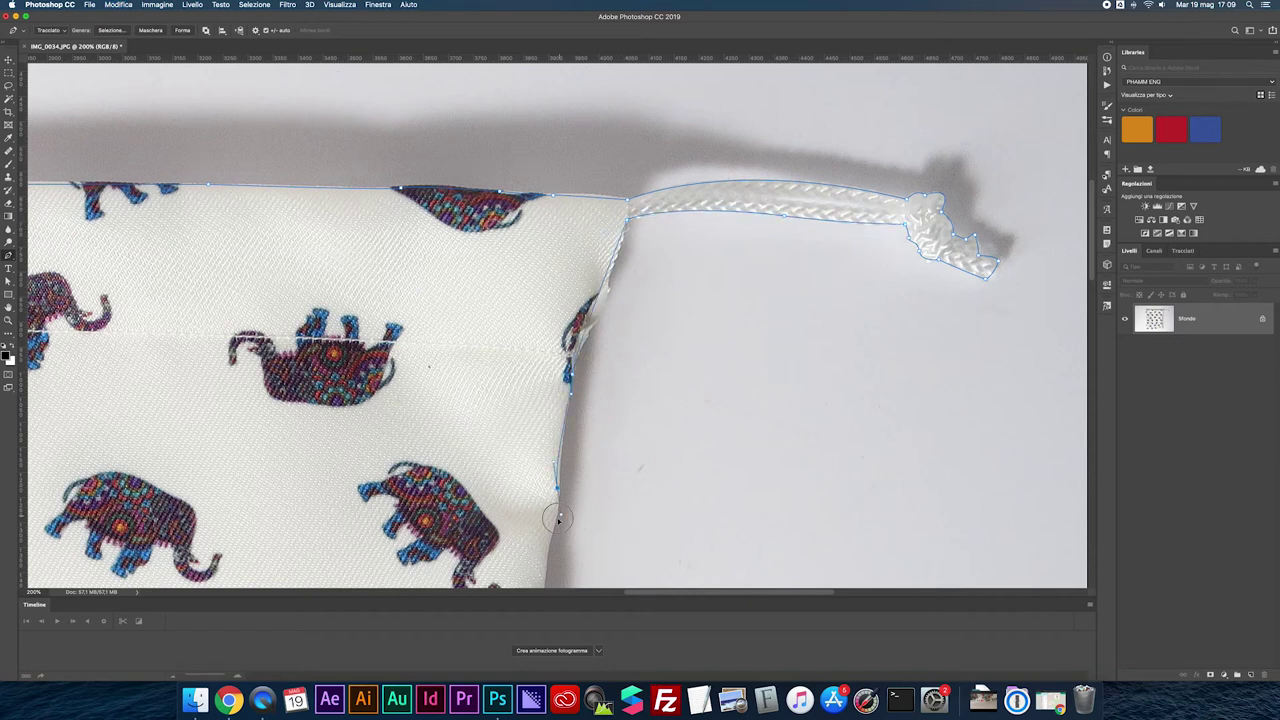
pyautogui.scroll(-5, 556, 289)
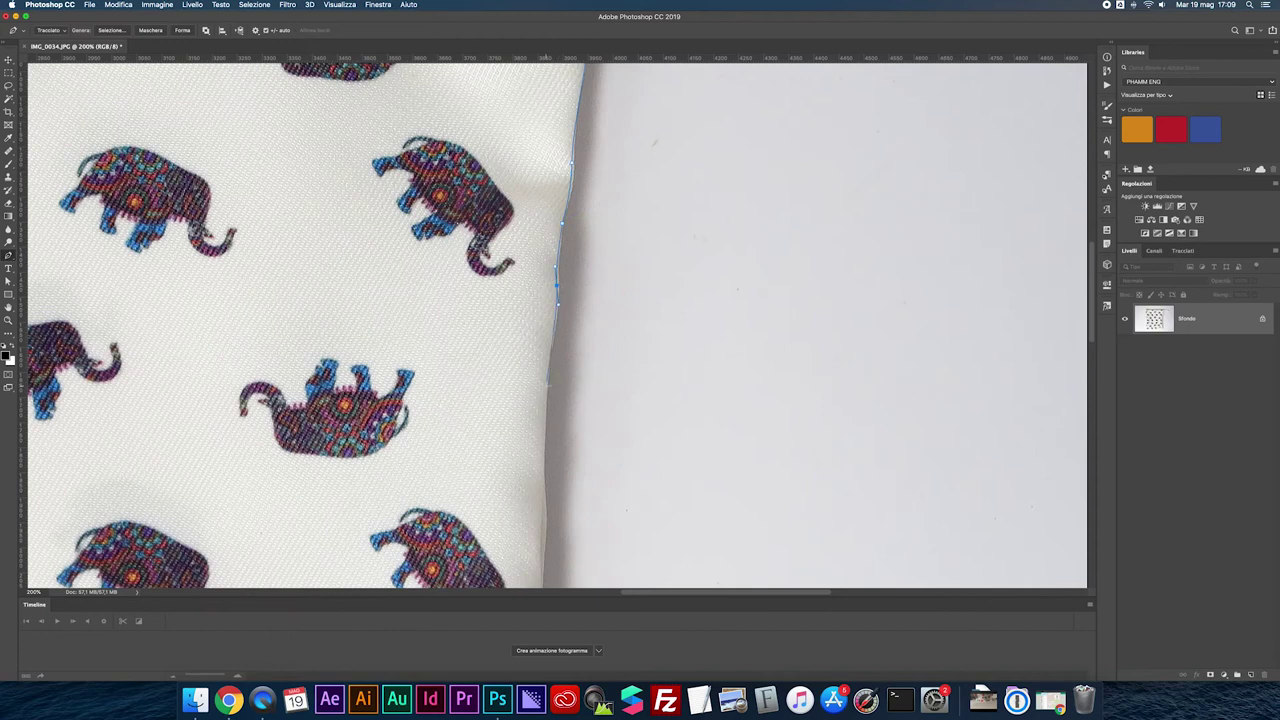
pyautogui.scroll(-4, 547, 385)
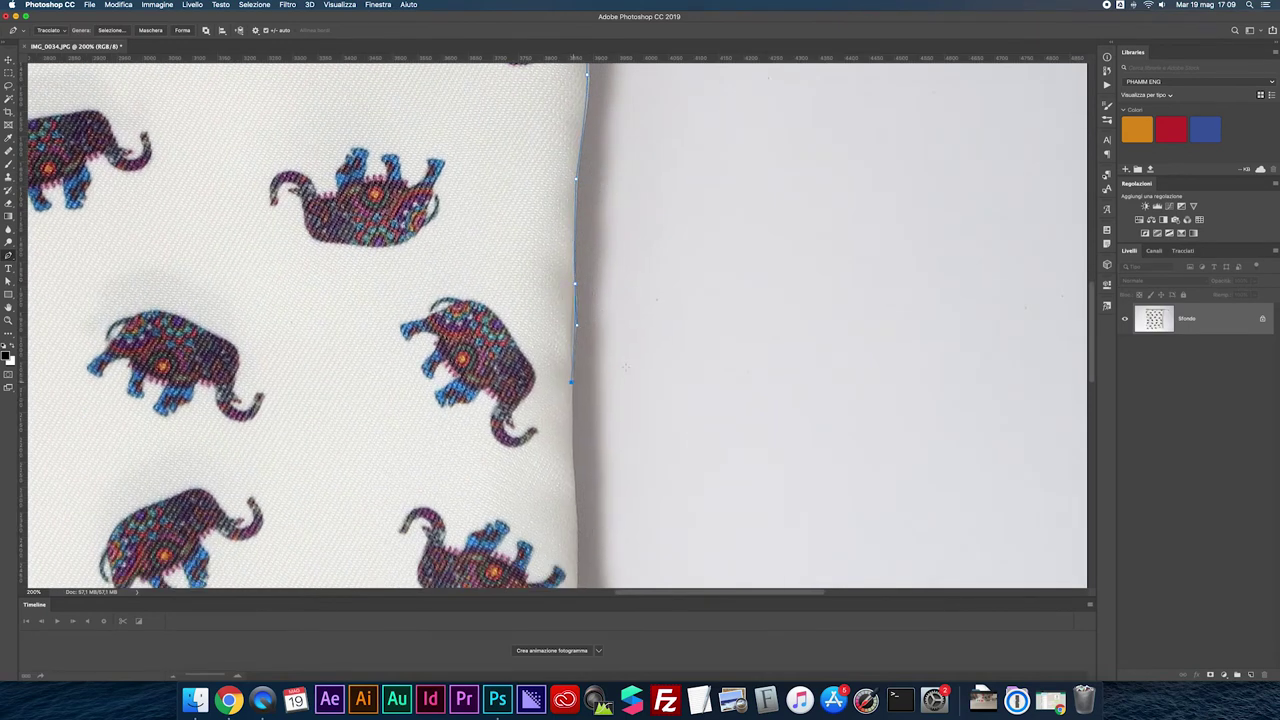
pyautogui.scroll(-3, 627, 367)
pyautogui.scroll(-3, 634, 183)
pyautogui.click(591, 311)
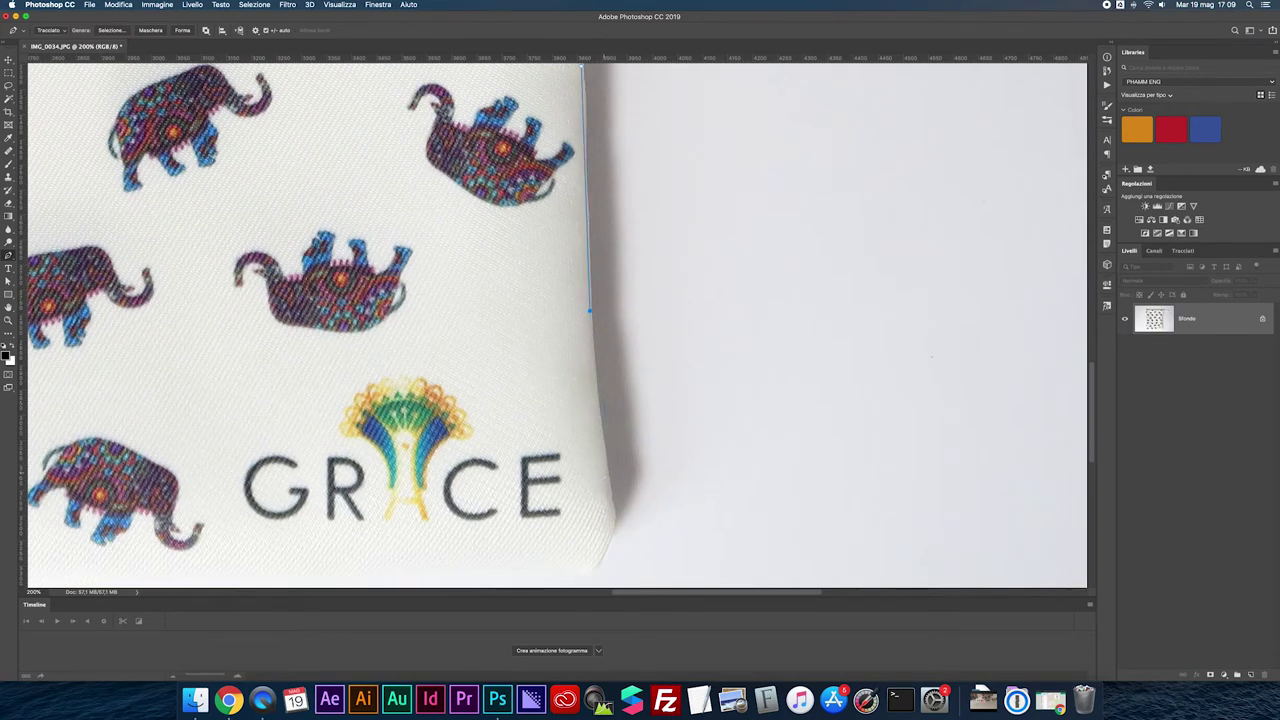
pyautogui.scroll(-3, 612, 518)
pyautogui.moveTo(342, 393); pyautogui.dragTo(309, 391)
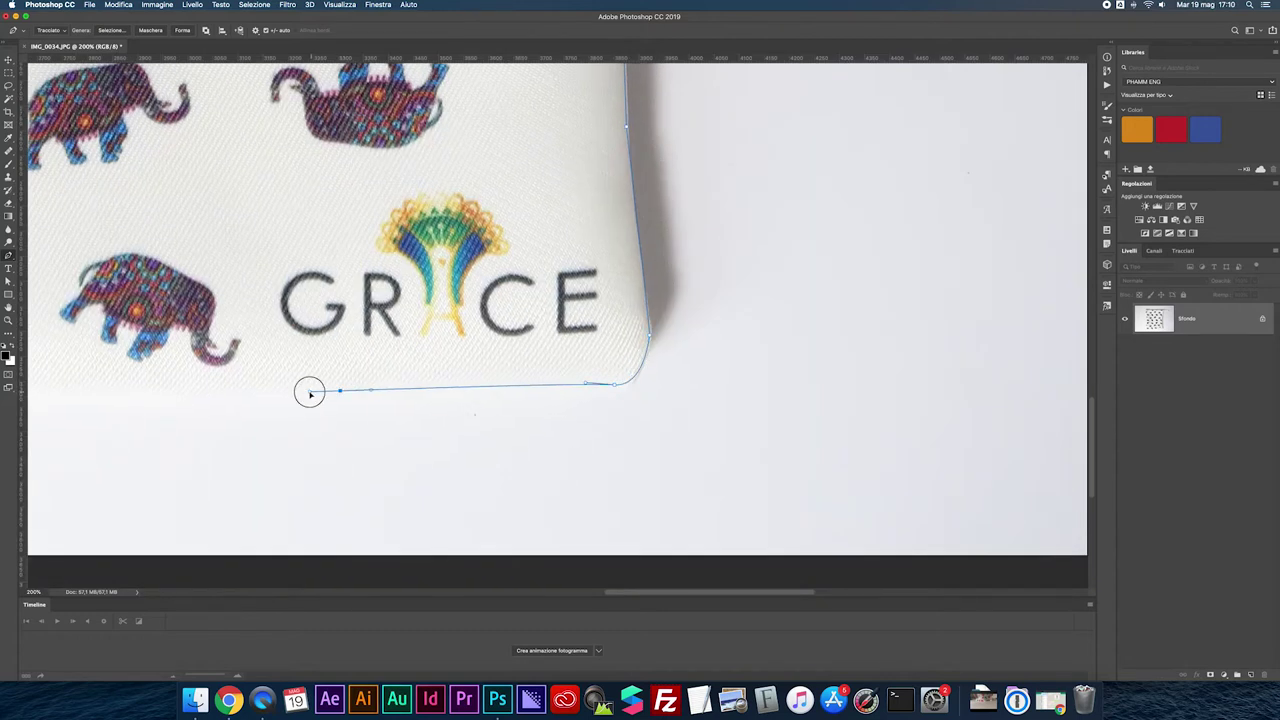
pyautogui.hscroll(-5, 309, 391)
pyautogui.hscroll(-5, 333, 380)
pyautogui.moveTo(552, 407); pyautogui.dragTo(700, 407)
pyautogui.moveTo(176, 402); pyautogui.dragTo(174, 346)
pyautogui.scroll(-3, 475, 346)
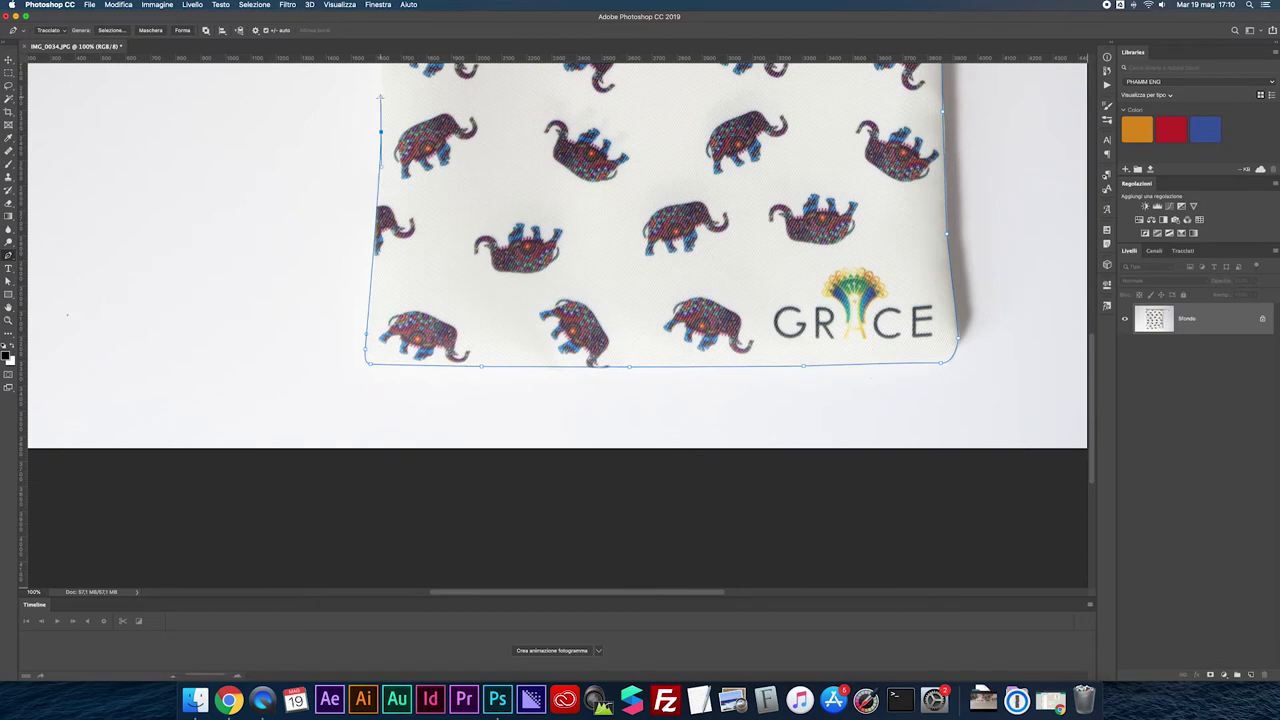
pyautogui.scroll(2, 380, 120)
pyautogui.scroll(5, 410, 222)
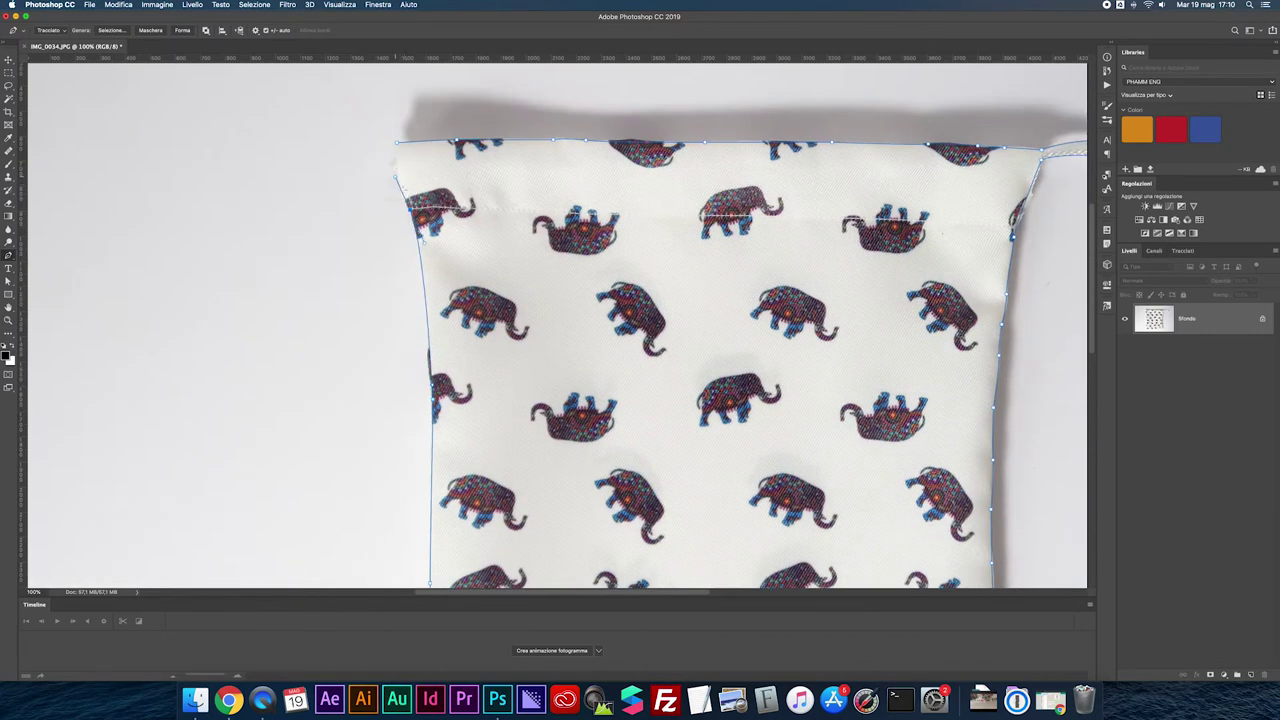
pyautogui.rightClick(440, 171)
# Turn the bag path into a selection, apply the layer mask and shift the cut-out up-left.
pyautogui.click(519, 263)
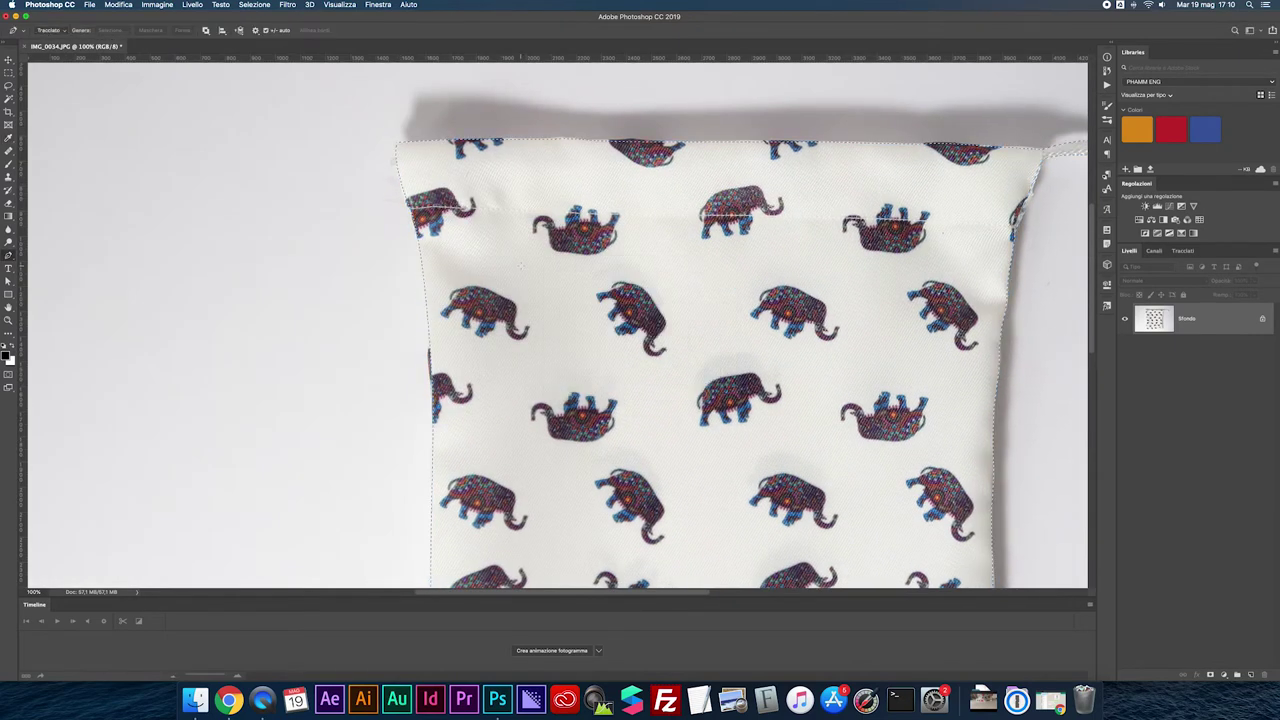
pyautogui.press('super+0')
pyautogui.doubleClick(1200, 325)
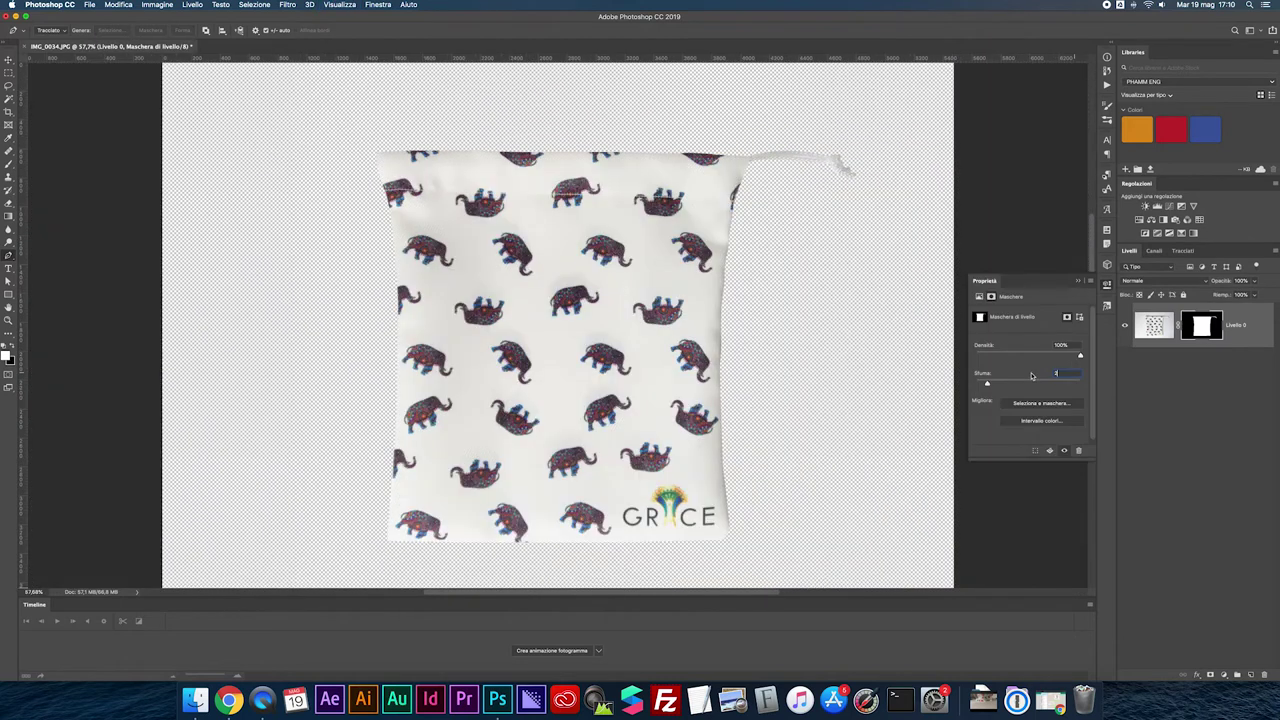
pyautogui.rightClick(1205, 330)
pyautogui.click(1128, 342)
pyautogui.press('v')
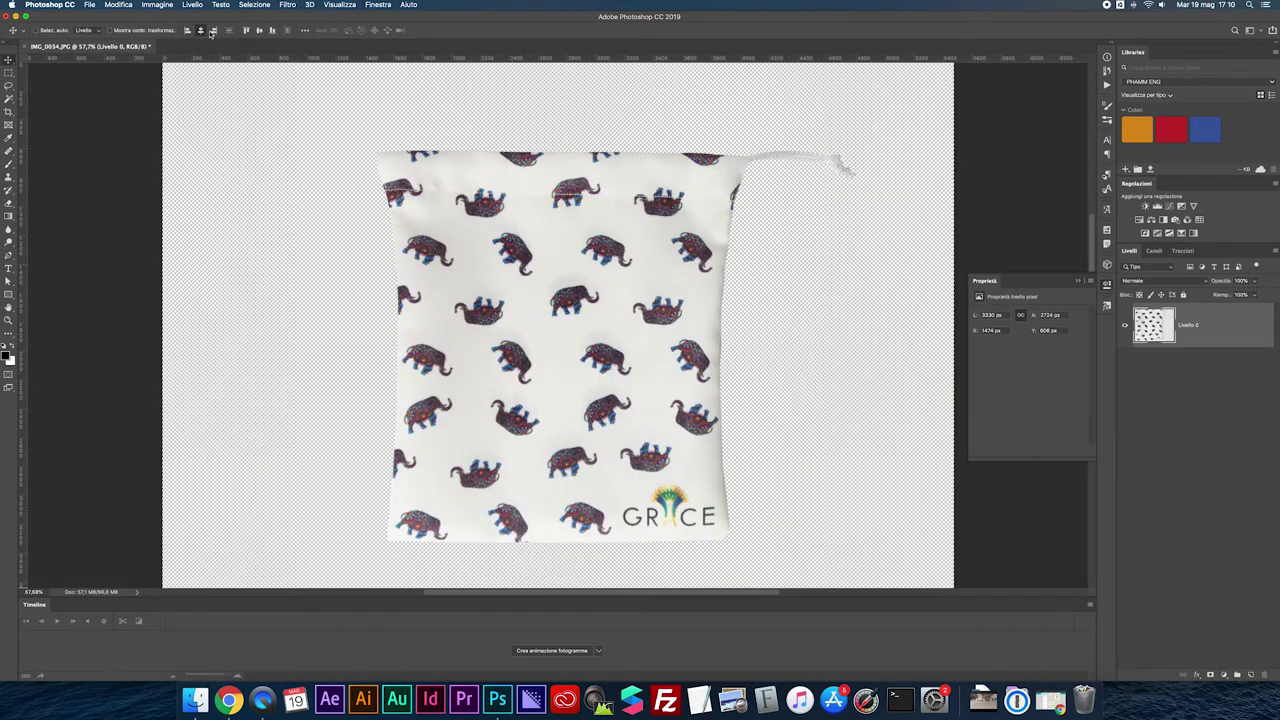
pyautogui.moveTo(843, 266); pyautogui.dragTo(261, 51)
# Save the bag's work path as Tracciato1 and set it as the clipping path.
pyautogui.click(1183, 250)
pyautogui.click(1276, 252)
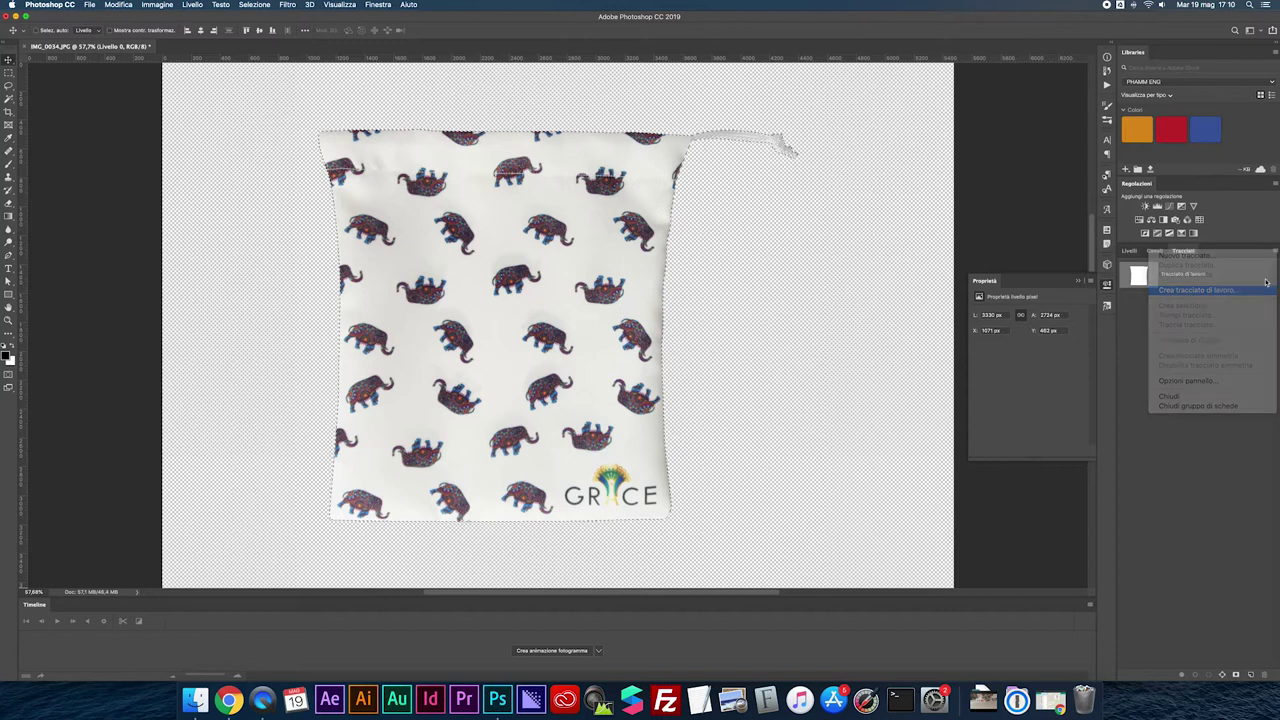
pyautogui.click(1276, 253)
pyautogui.click(1228, 340)
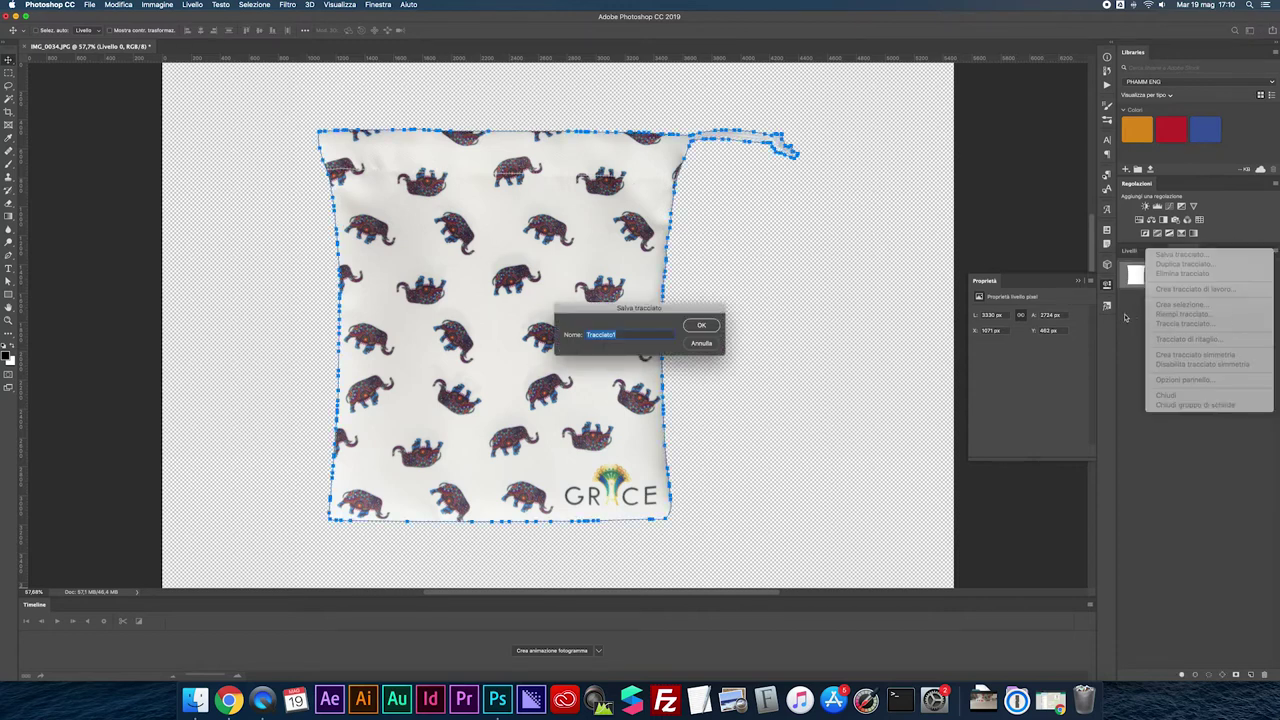
pyautogui.click(700, 327)
pyautogui.click(1276, 252)
pyautogui.click(1228, 340)
pyautogui.press('Return')
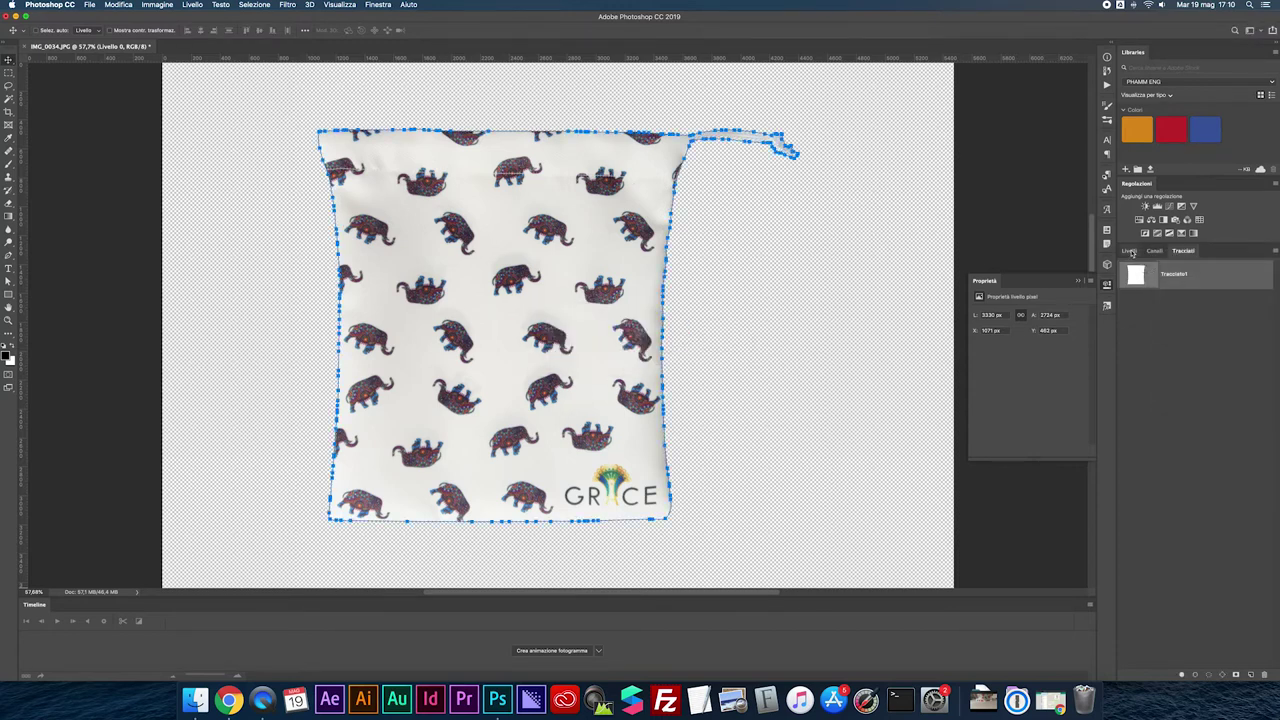
# Flatten the elephant bag image onto white and save it as JPEG.
pyautogui.click(1128, 251)
pyautogui.click(1276, 251)
pyautogui.click(1160, 557)
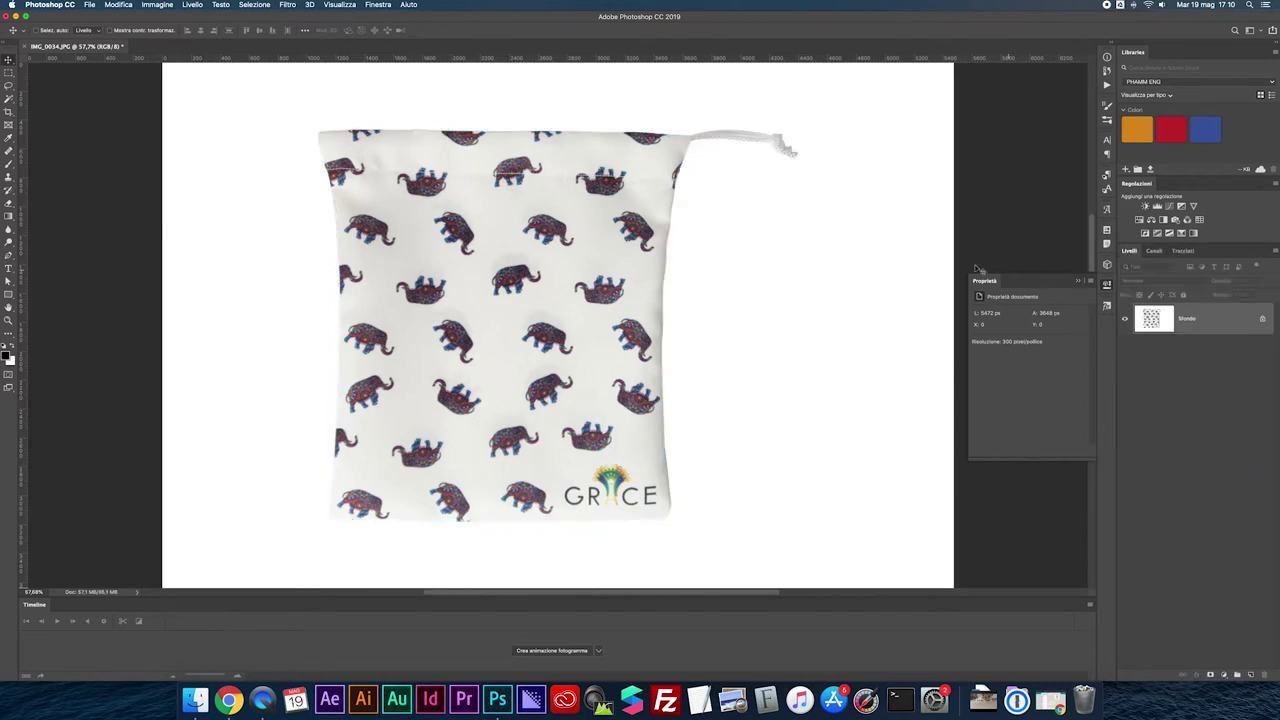
pyautogui.click(1077, 283)
pyautogui.hotkey('ctrl', 's')
pyautogui.press('Return')
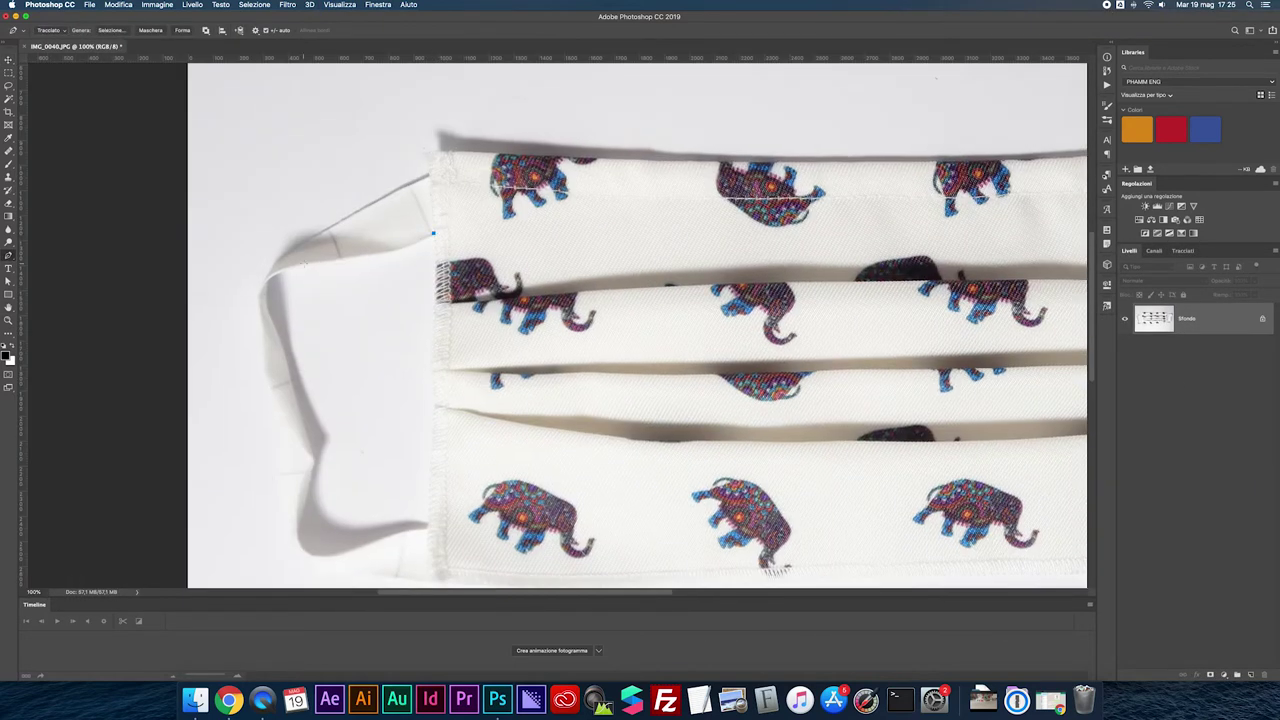
# Curve the face mask's path down along its ear loop.
pyautogui.scroll(2, 383, 251)
pyautogui.hscroll(-3, 300, 260)
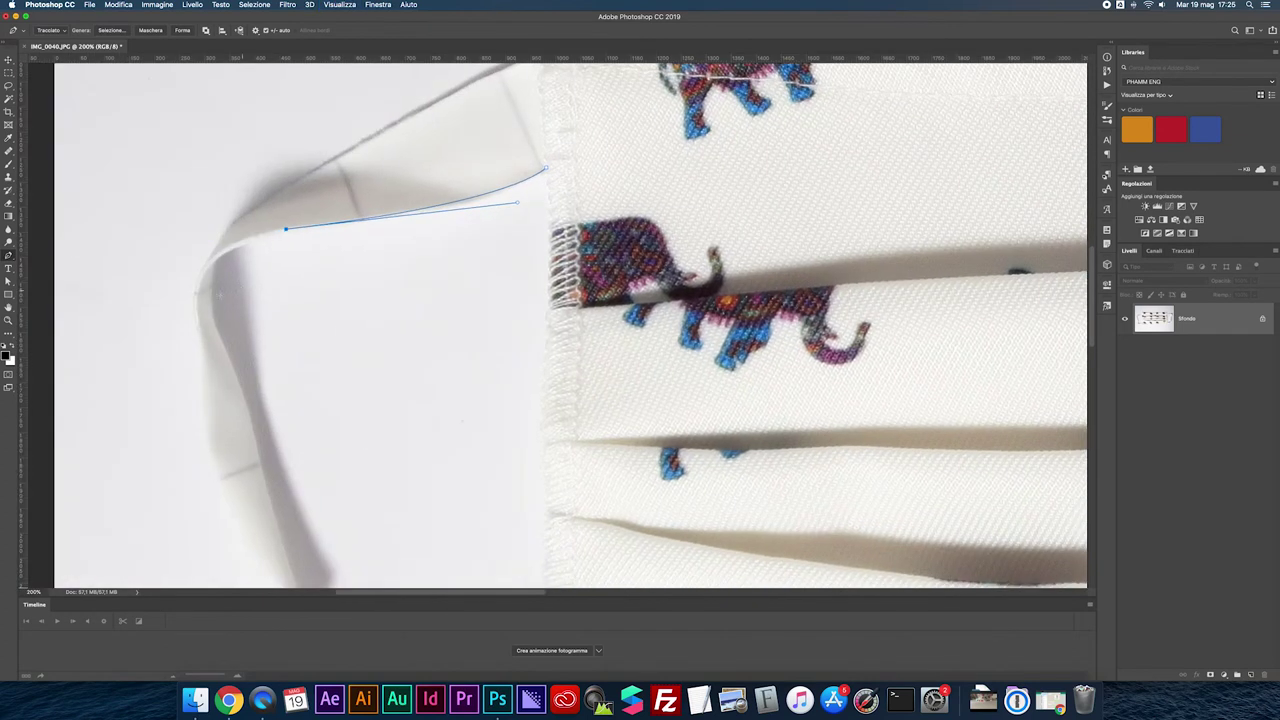
pyautogui.scroll(-5, 240, 305)
pyautogui.moveTo(259, 395)
pyautogui.mouseDown()
pyautogui.moveTo(259, 425)
pyautogui.moveTo(300, 465)
pyautogui.moveTo(468, 418)
pyautogui.mouseUp()
pyautogui.scroll(-4, 275, 458)
pyautogui.scroll(5, 509, 171)
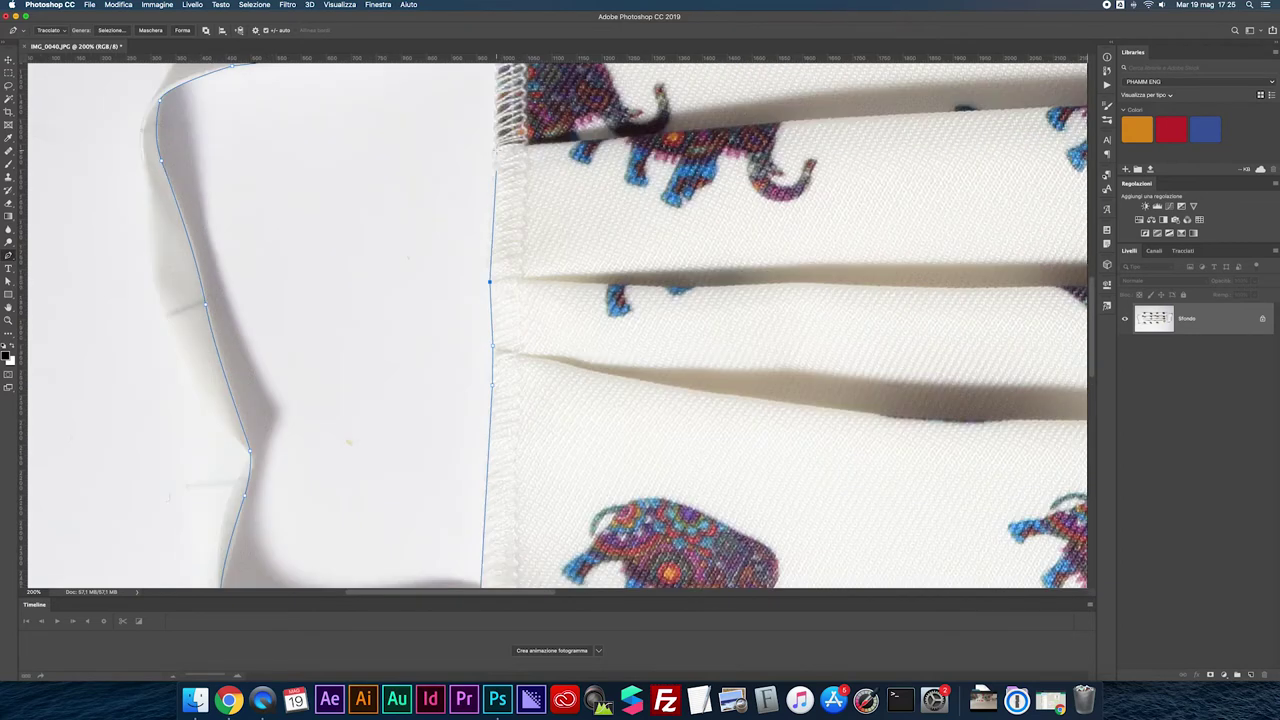
pyautogui.scroll(2, 450, 300)
pyautogui.rightClick(398, 392)
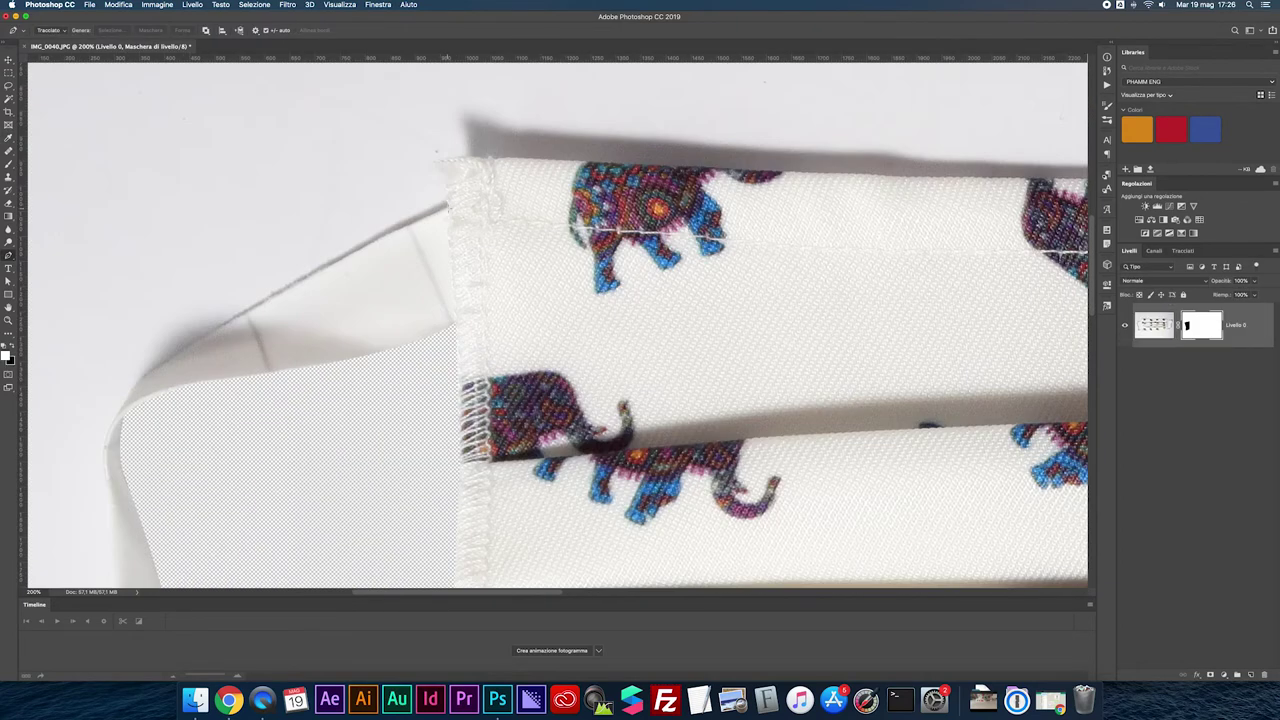
# Trace the mask's right edge down and around the strap's bottom corner.
pyautogui.hscroll(5, 637, 162)
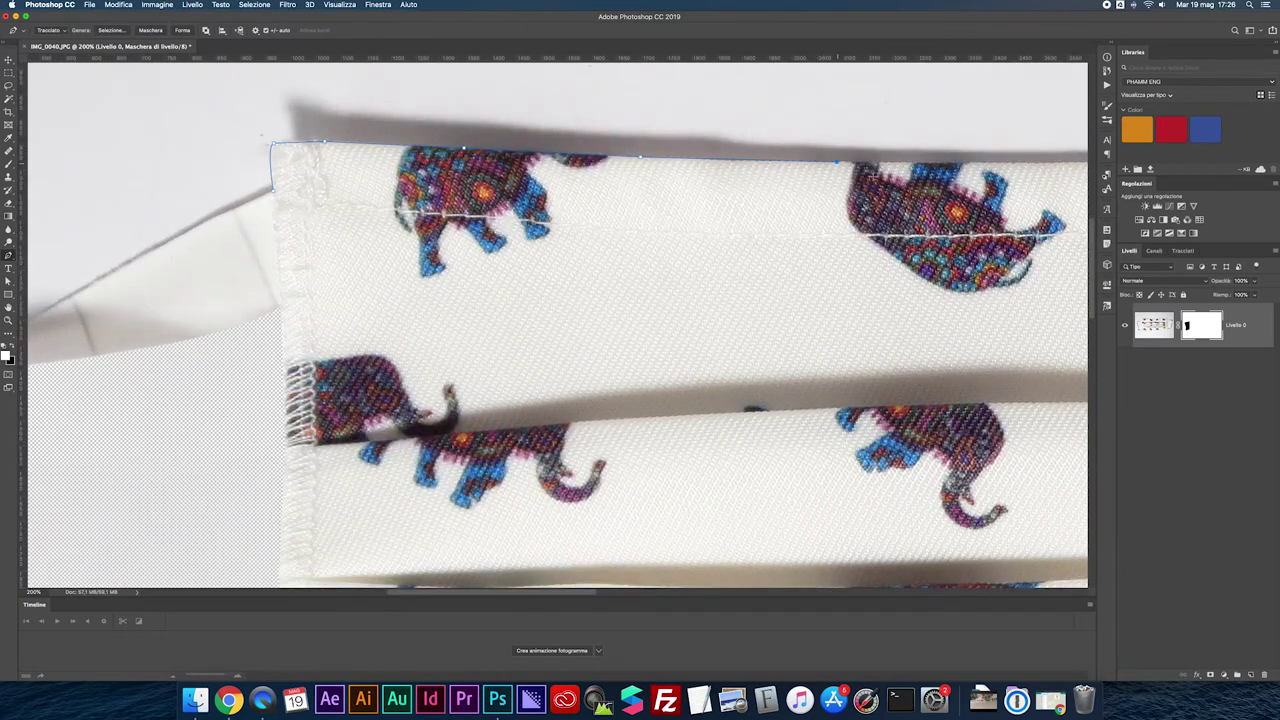
pyautogui.hscroll(5, 630, 150)
pyautogui.hscroll(5, 617, 130)
pyautogui.hotkey('ctrl', '0')
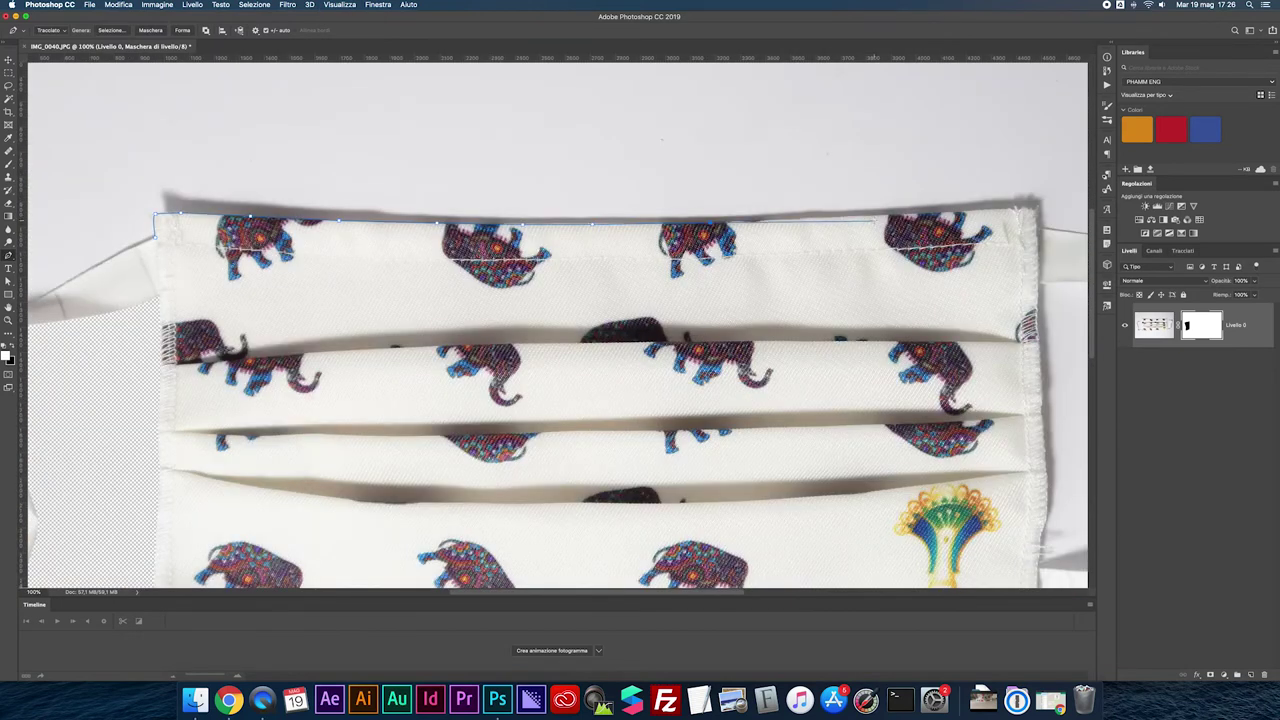
pyautogui.scroll(3, 1067, 198)
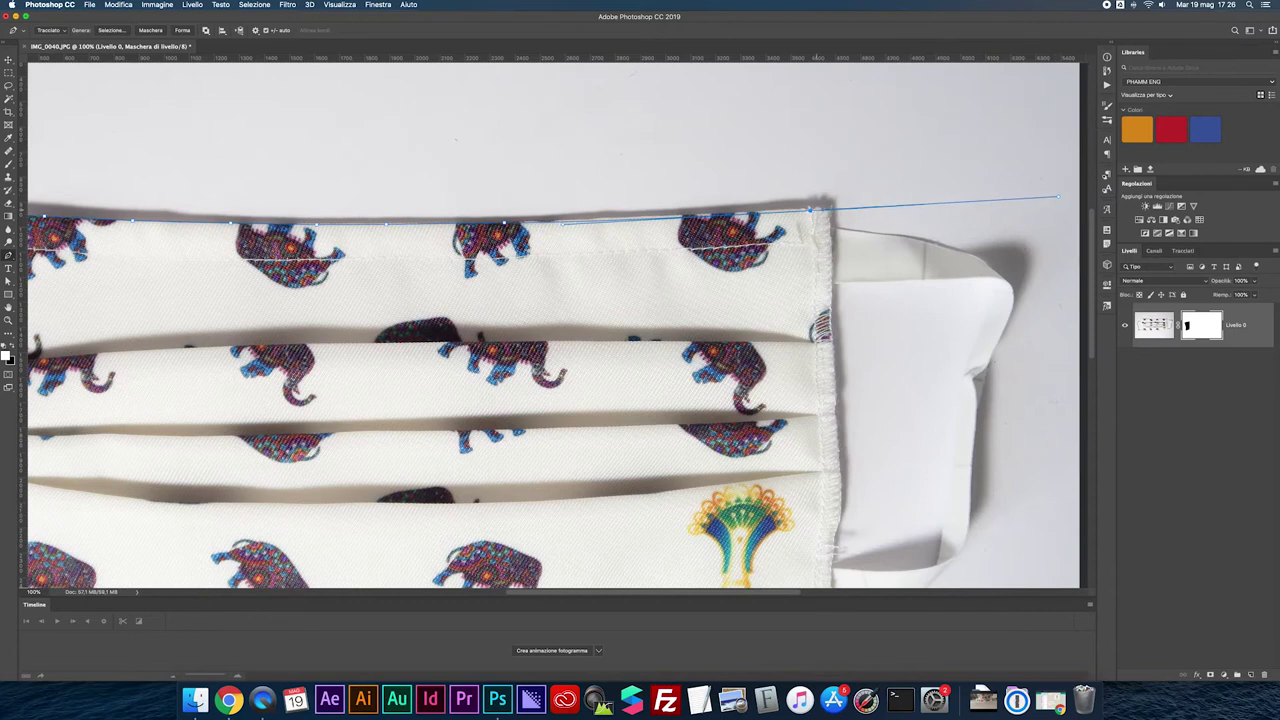
pyautogui.scroll(1, 830, 214)
pyautogui.hscroll(5, 860, 120)
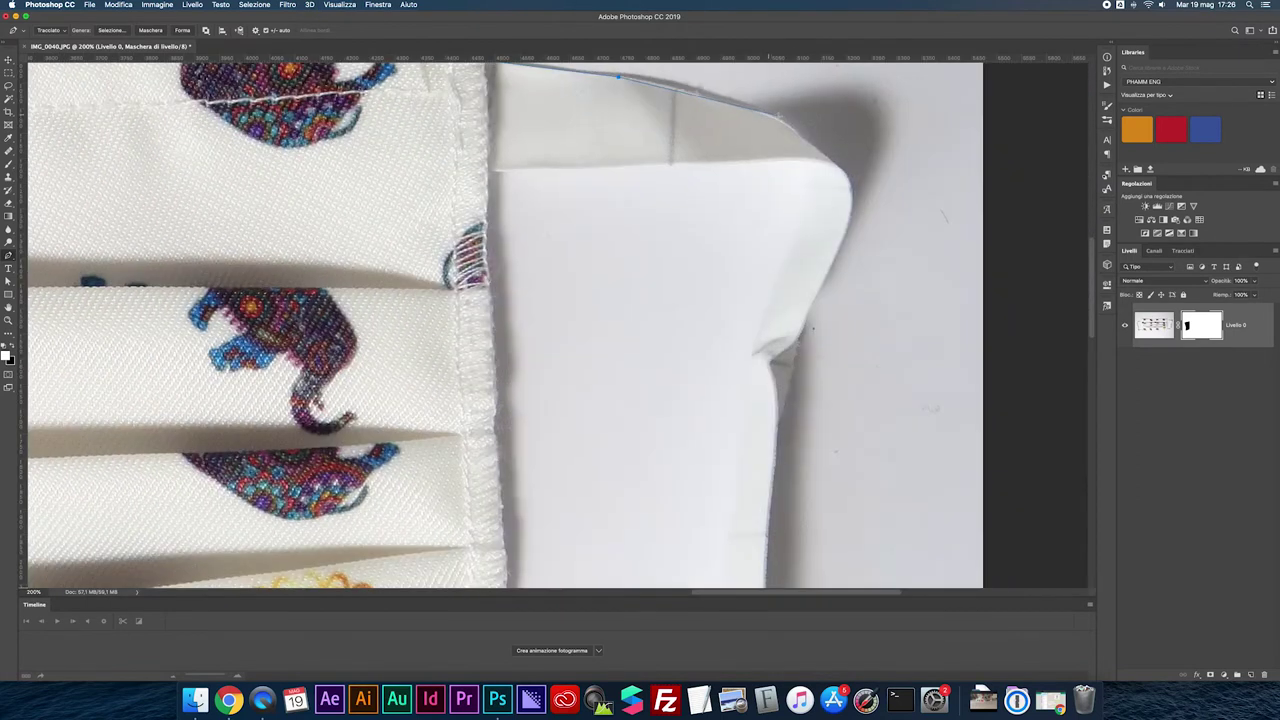
pyautogui.click(845, 172)
pyautogui.click(840, 244)
pyautogui.click(815, 292)
pyautogui.click(800, 342)
pyautogui.scroll(-1, 790, 380)
pyautogui.scroll(-5, 760, 385)
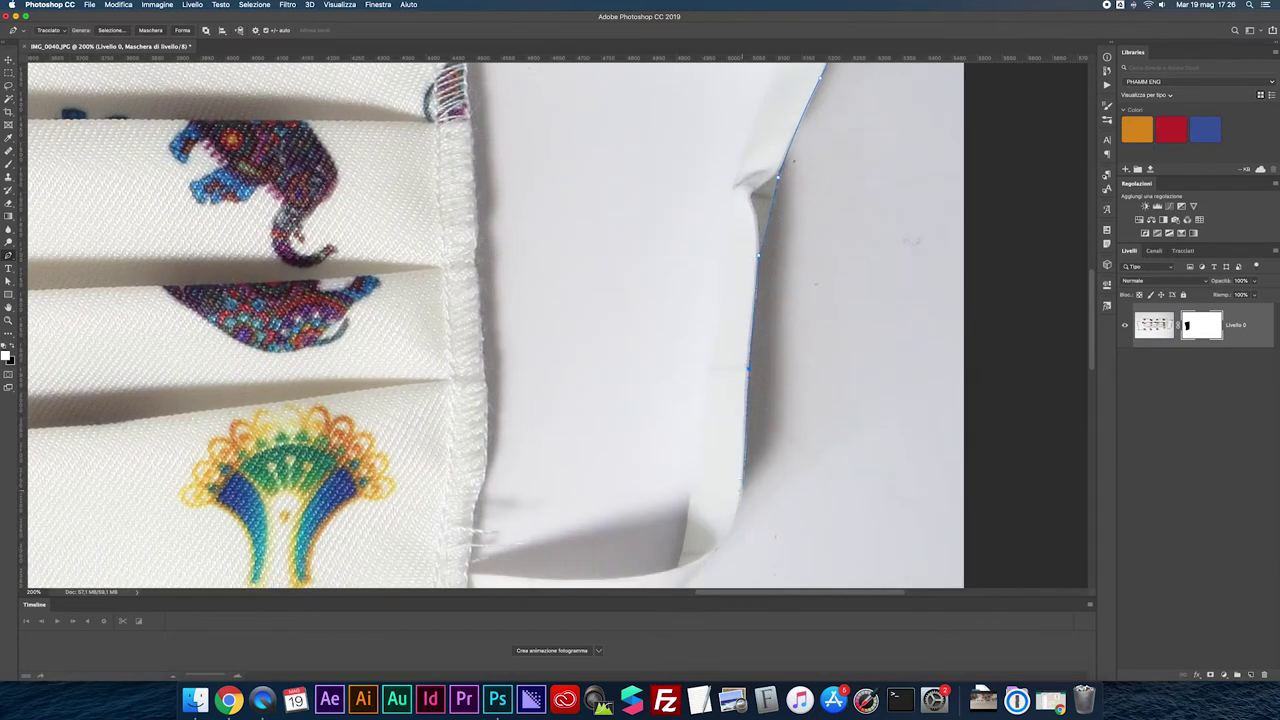
pyautogui.scroll(-5, 745, 380)
pyautogui.moveTo(688, 458); pyautogui.dragTo(626, 501)
pyautogui.moveTo(556, 535); pyautogui.dragTo(476, 543)
# Run the outline along the bottom and up the left strap, closing it at top left.
pyautogui.scroll(-5, 423, 563)
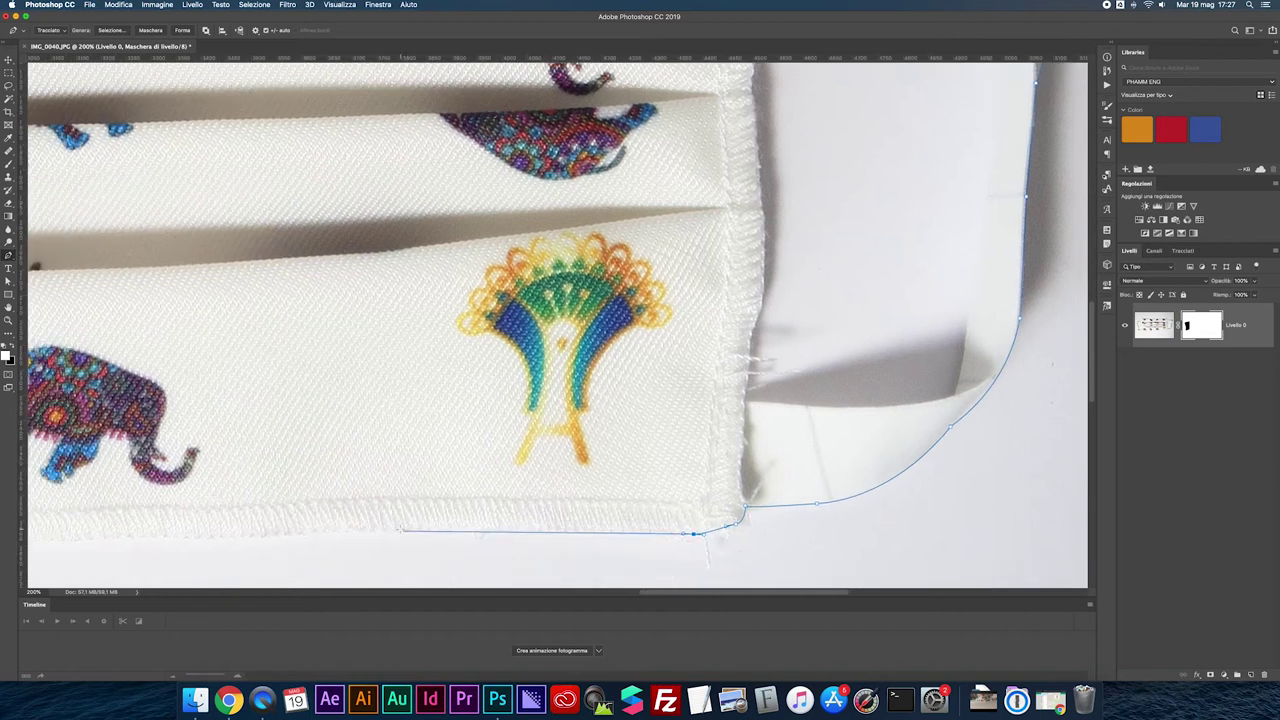
pyautogui.hscroll(-5, 500, 420)
pyautogui.click(499, 416)
pyautogui.moveTo(161, 427); pyautogui.dragTo(114, 423)
pyautogui.hscroll(-4, 114, 423)
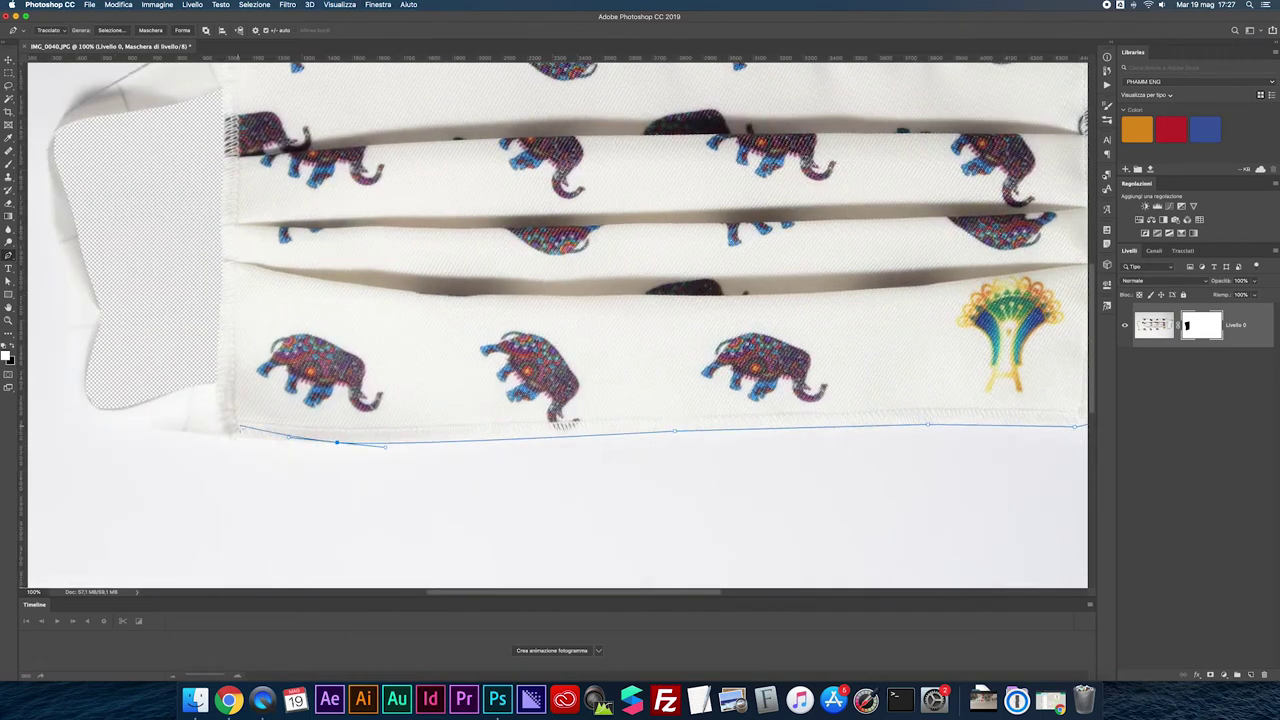
pyautogui.hscroll(-3, 222, 436)
pyautogui.moveTo(213, 383); pyautogui.dragTo(213, 336)
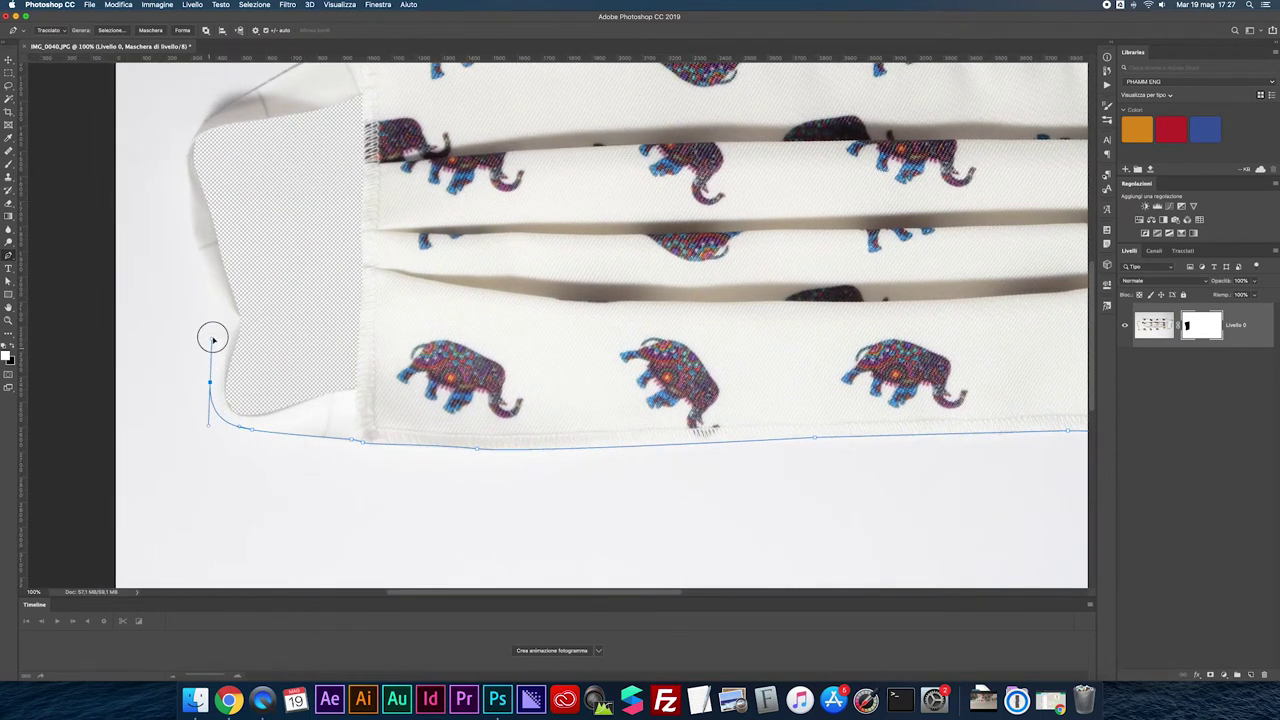
pyautogui.click(199, 262)
pyautogui.scroll(3, 269, 342)
pyautogui.hscroll(-2, 269, 342)
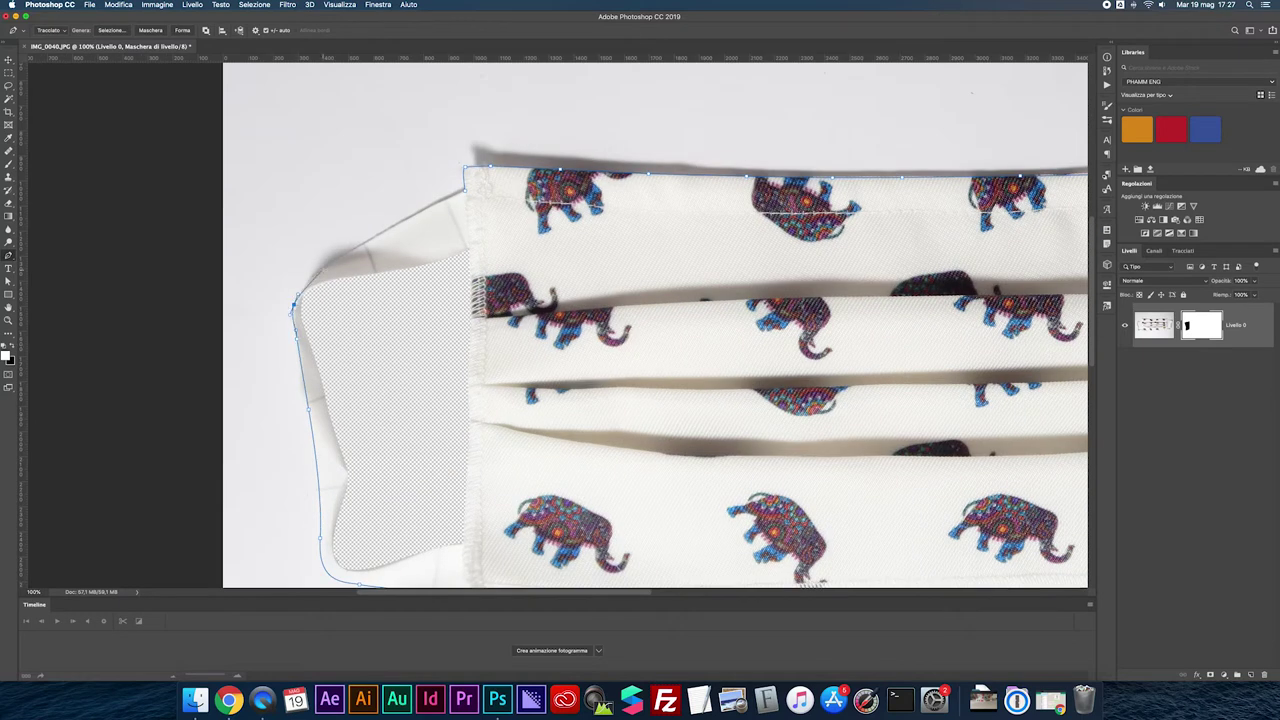
# Make the outline a selection, invert it and hide the background in the layer mask.
pyautogui.rightClick(512, 222)
pyautogui.click(549, 271)
pyautogui.press('super+0')
pyautogui.hotkey('ctrl', 'shift', 'i')
pyautogui.press('BackSpace')
# Zoom in on the right ear loop and start tracing its inner background gap.
pyautogui.press('z')
pyautogui.hotkey('ctrl', 'd')
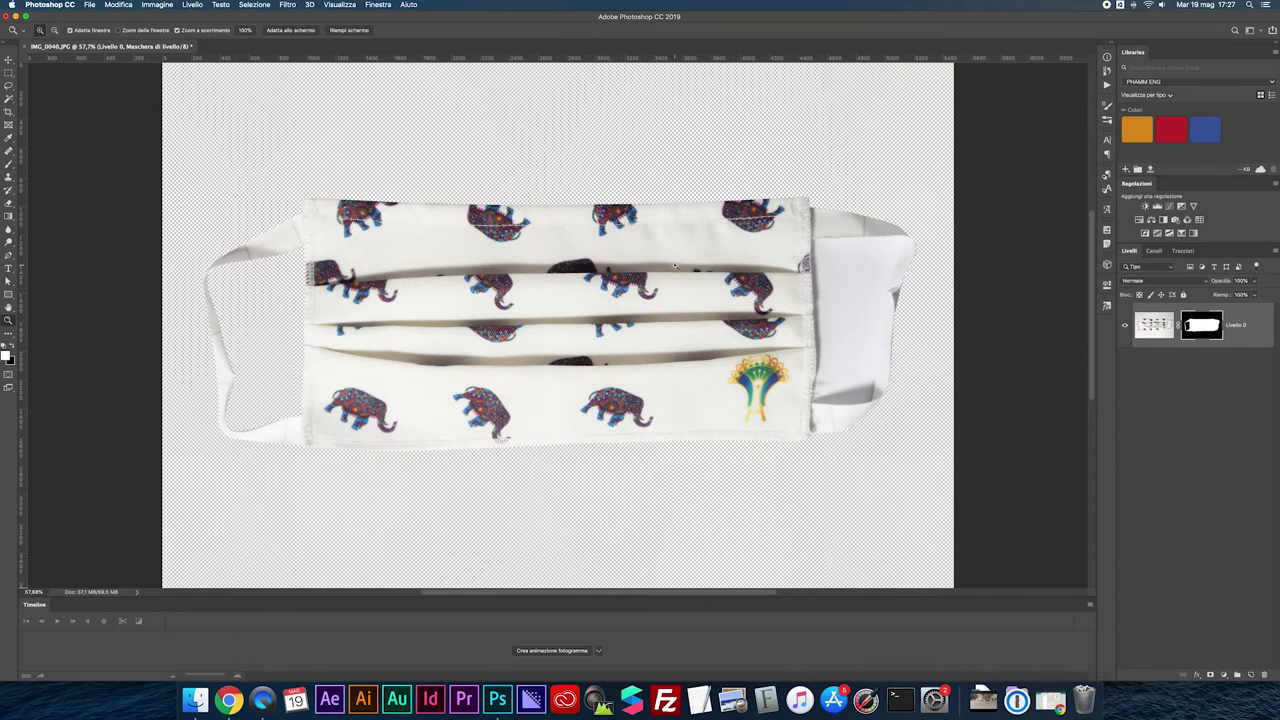
pyautogui.moveTo(940, 270); pyautogui.dragTo(1010, 270)
pyautogui.press('p')
pyautogui.click(485, 187)
pyautogui.click(685, 181)
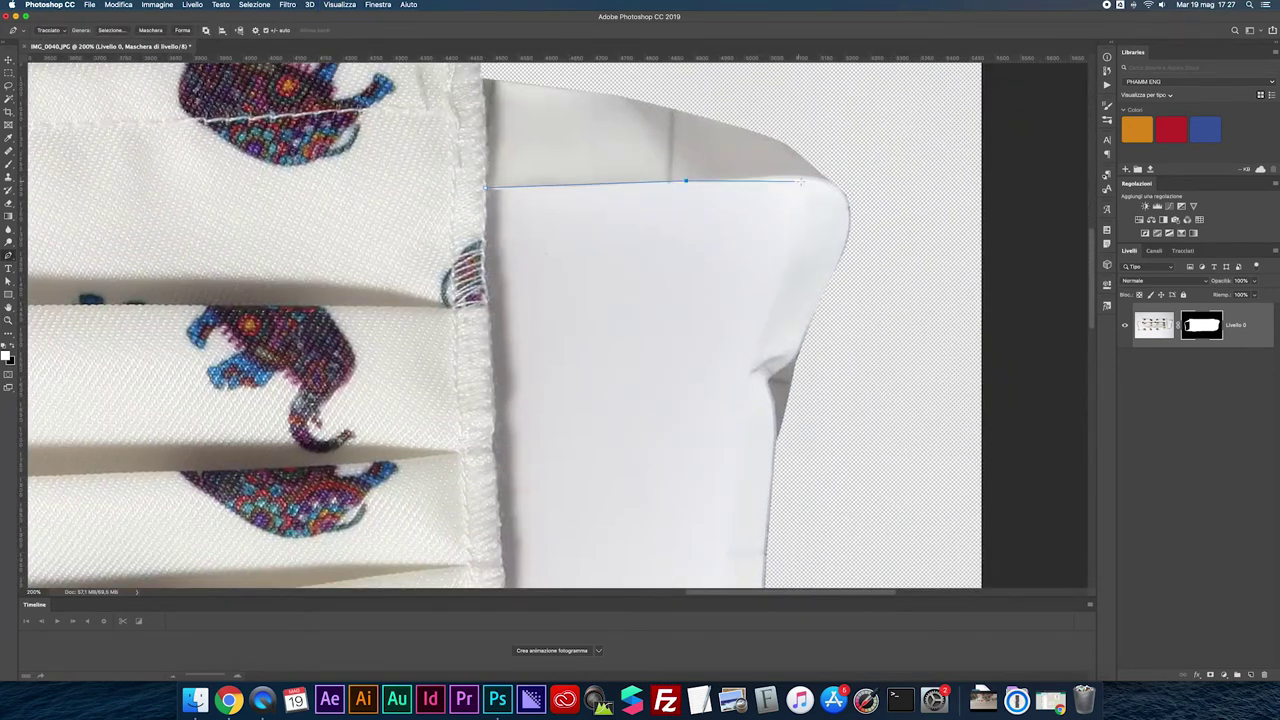
pyautogui.click(740, 374)
pyautogui.scroll(-5, 740, 420)
pyautogui.click(695, 411)
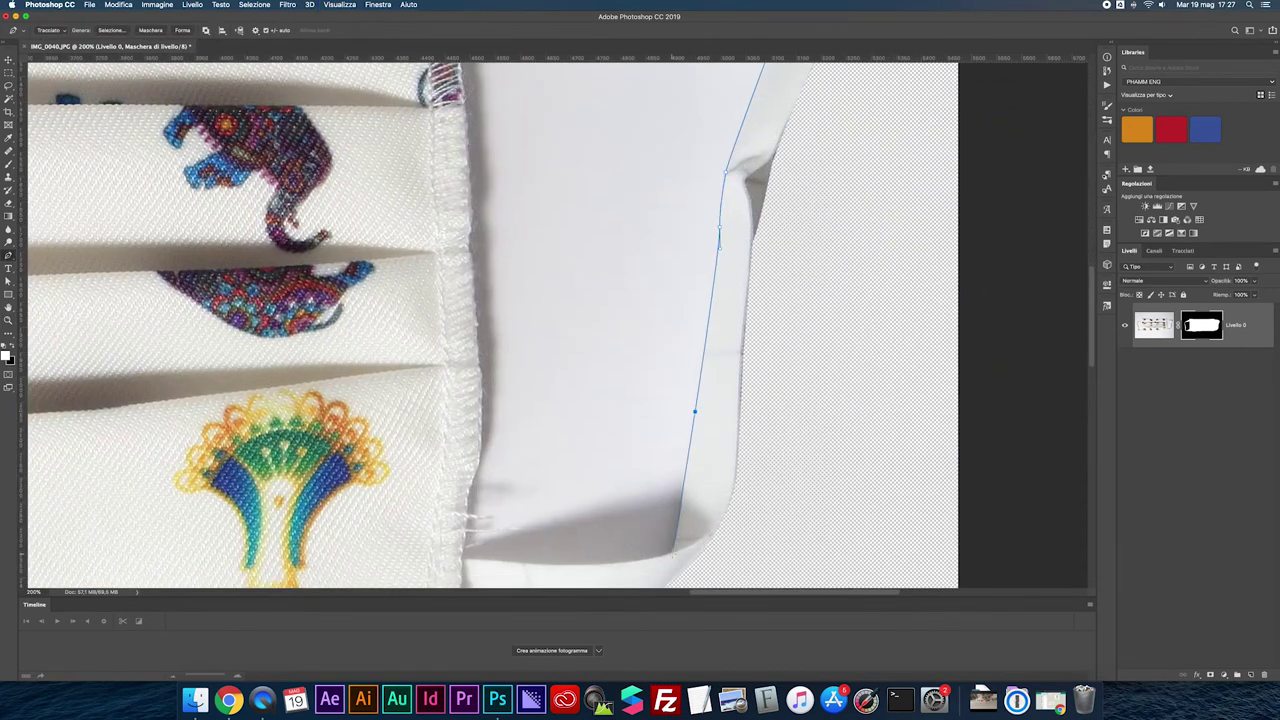
# Close the gap outline, select it and hide it in the layer mask.
pyautogui.click(462, 556)
pyautogui.click(478, 408)
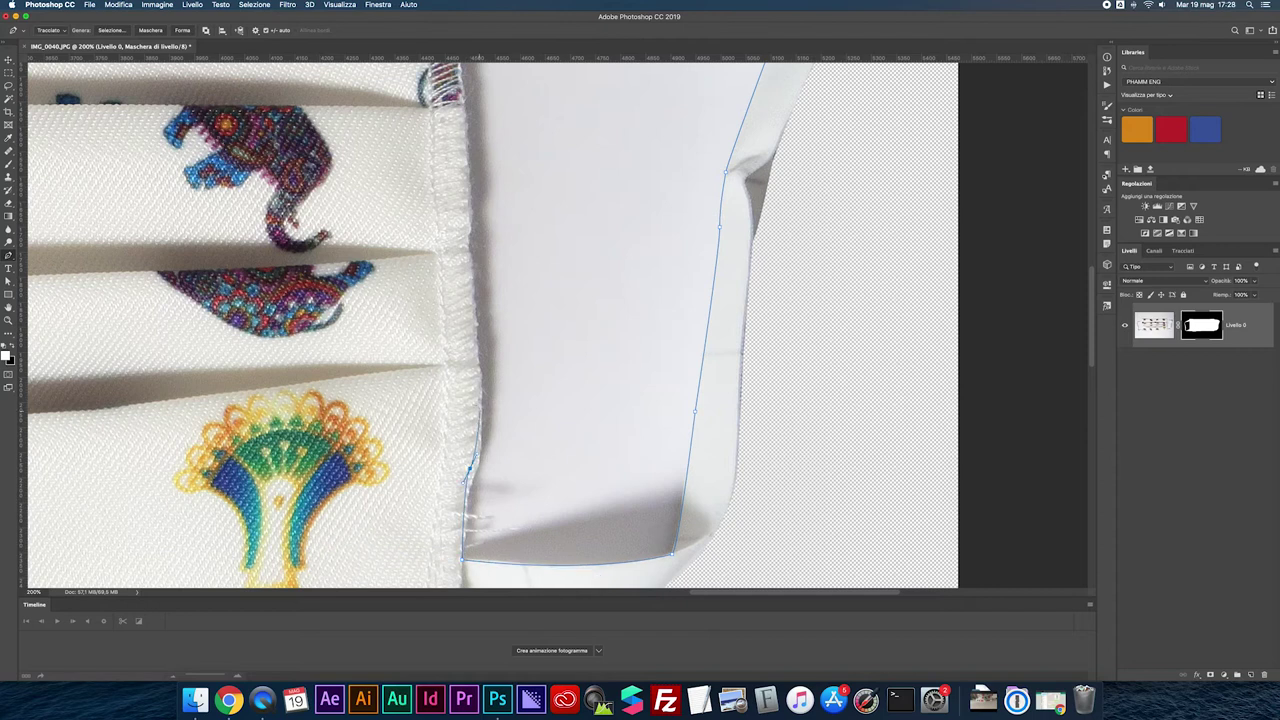
pyautogui.scroll(2, 480, 410)
pyautogui.scroll(5, 475, 200)
pyautogui.click(512, 292)
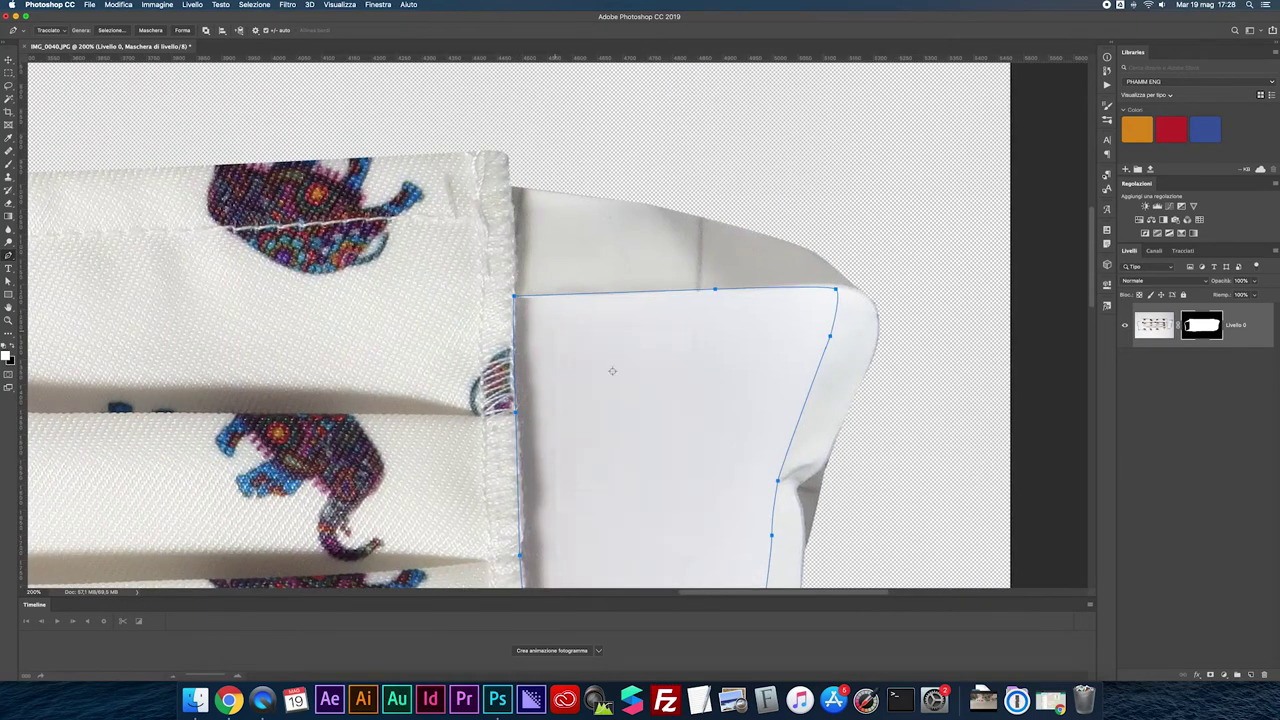
pyautogui.hotkey('ctrl', 'Return')
pyautogui.press('Delete')
# Apply the layer mask permanently and load the saved mask outline path.
pyautogui.hotkey('ctrl', '0')
pyautogui.click(1107, 283)
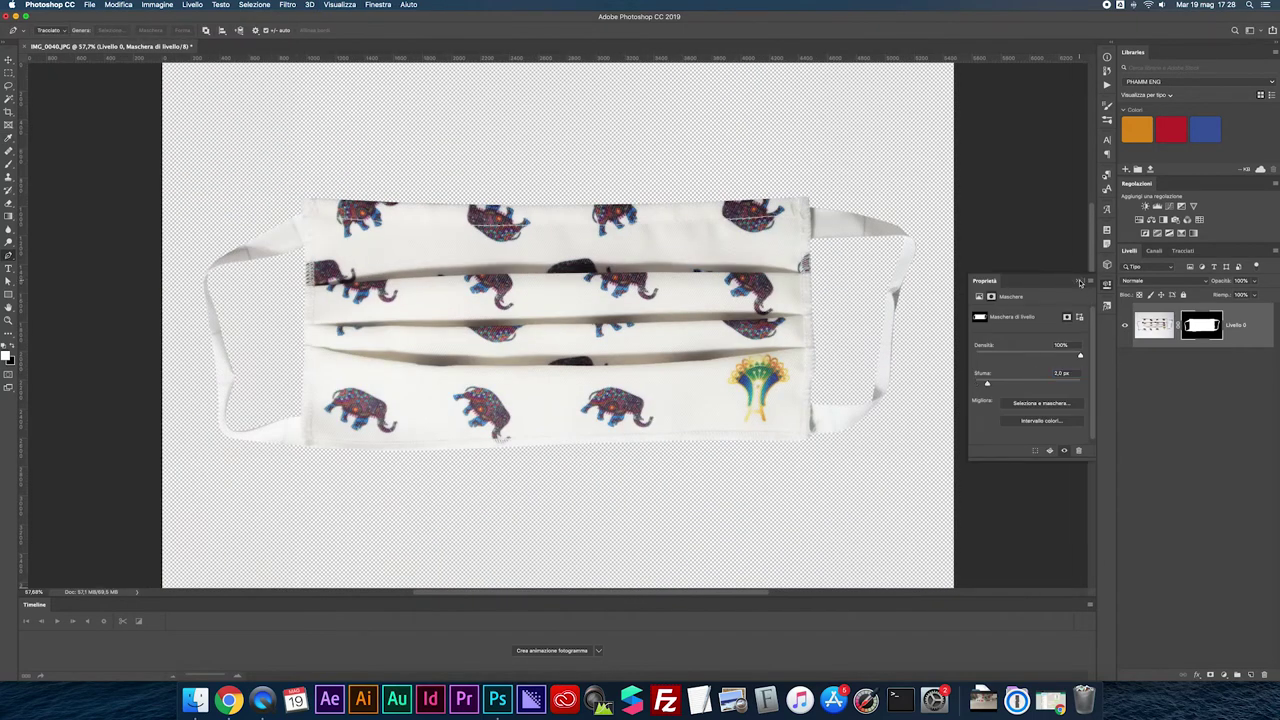
pyautogui.rightClick(1201, 325)
pyautogui.click(1150, 352)
pyautogui.press('v')
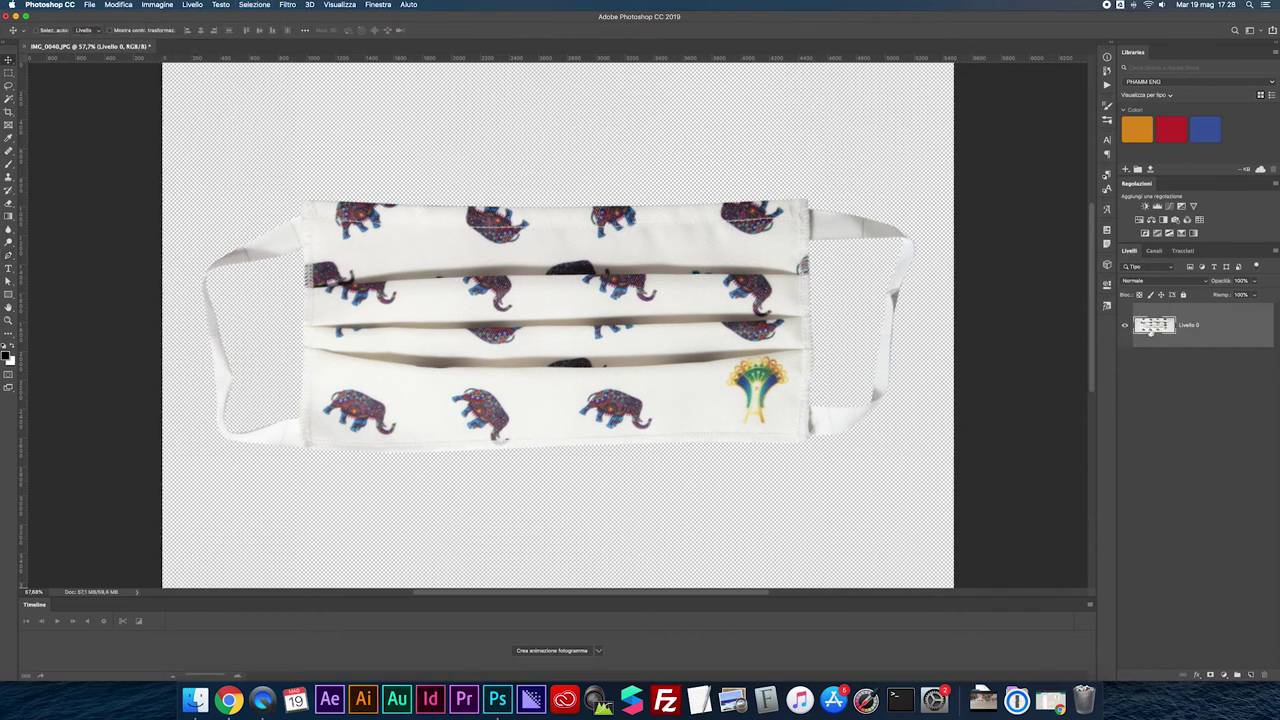
pyautogui.click(1183, 250)
pyautogui.rightClick(1180, 273)
pyautogui.click(1190, 370)
pyautogui.click(1129, 250)
# Flatten the face mask image onto white and save it.
pyautogui.rightClick(1133, 262)
pyautogui.click(1190, 552)
pyautogui.click(1129, 250)
pyautogui.press('super+s')
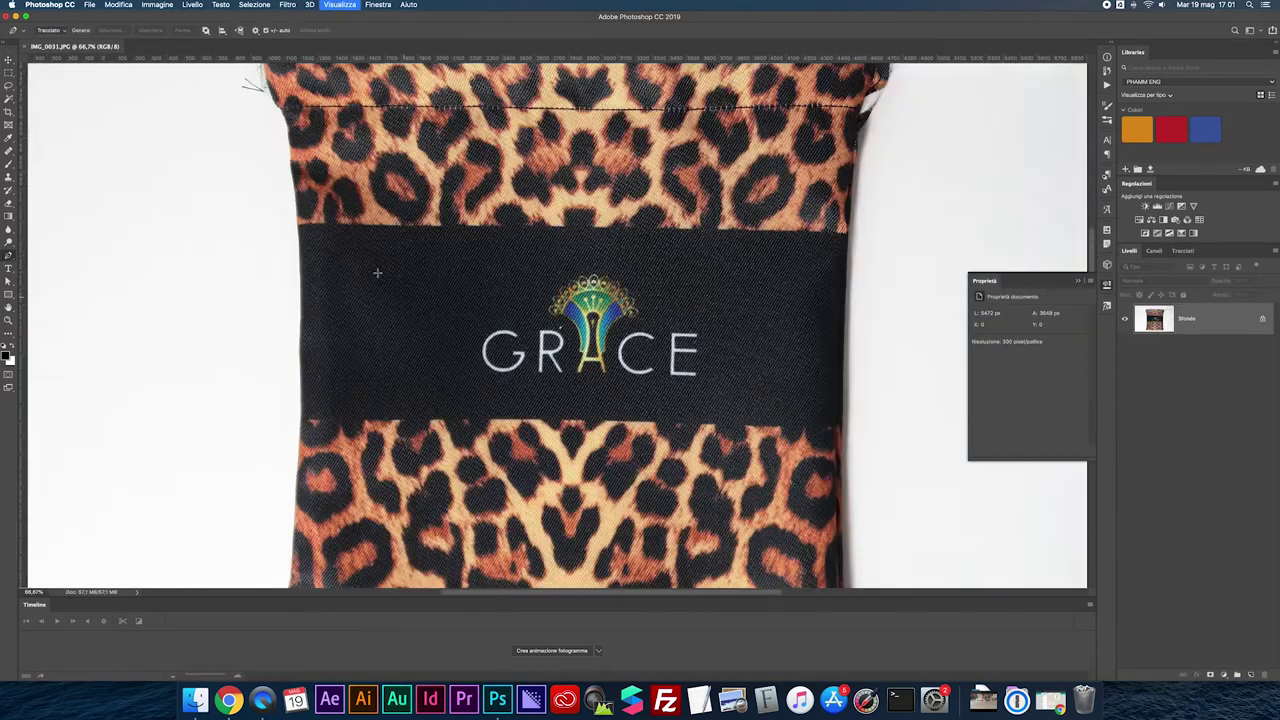
# Trace the bag's top edge out along the drawstring cord to its end.
pyautogui.press('super+minus')
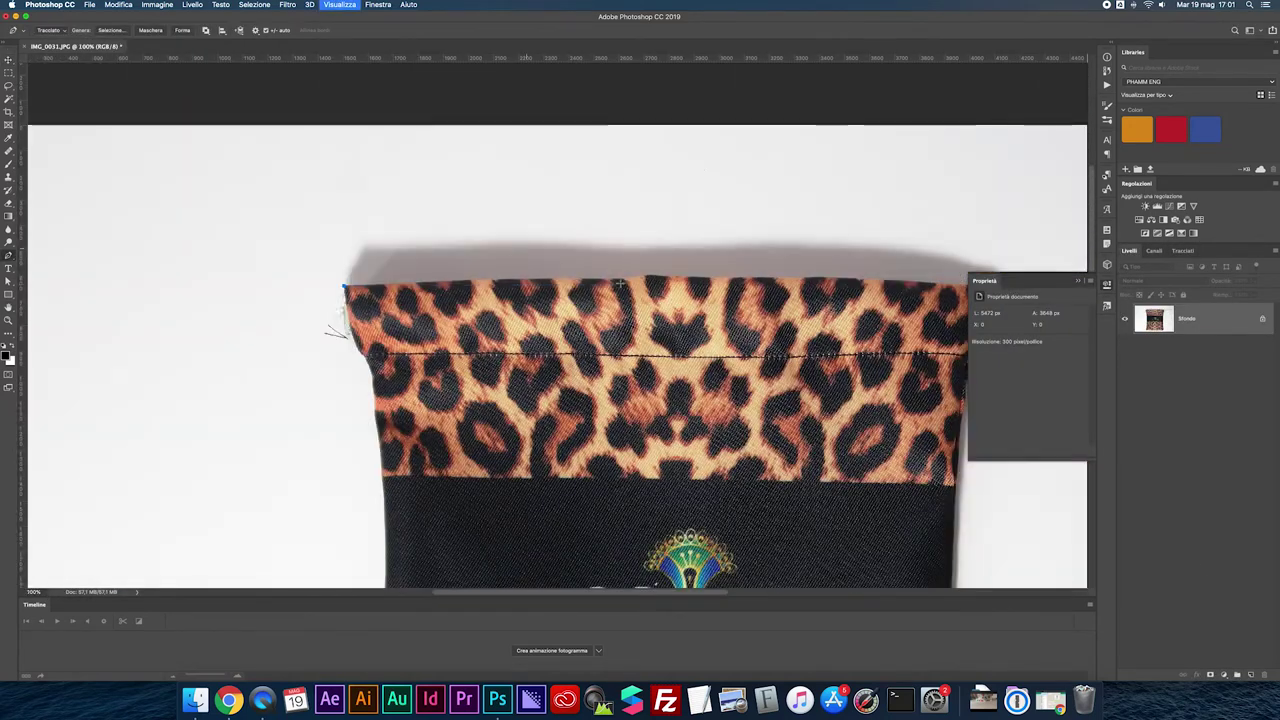
pyautogui.press('super+plus')
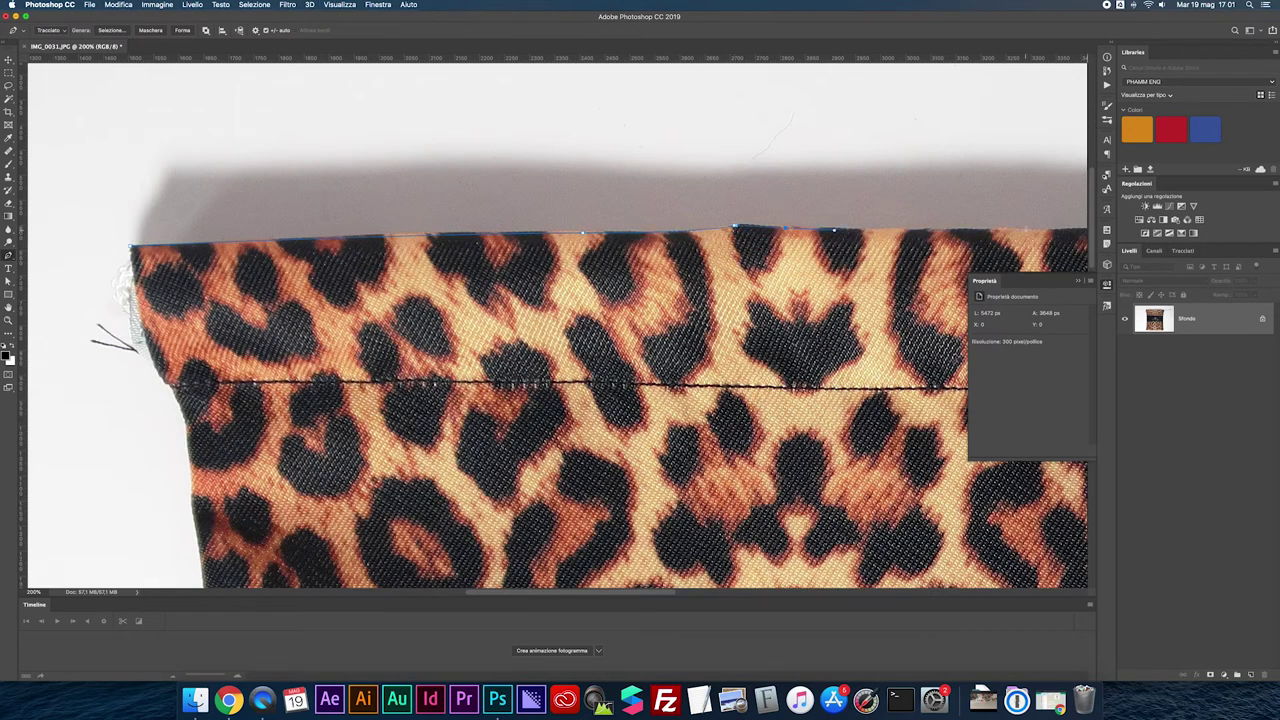
pyautogui.hscroll(10, 557, 323)
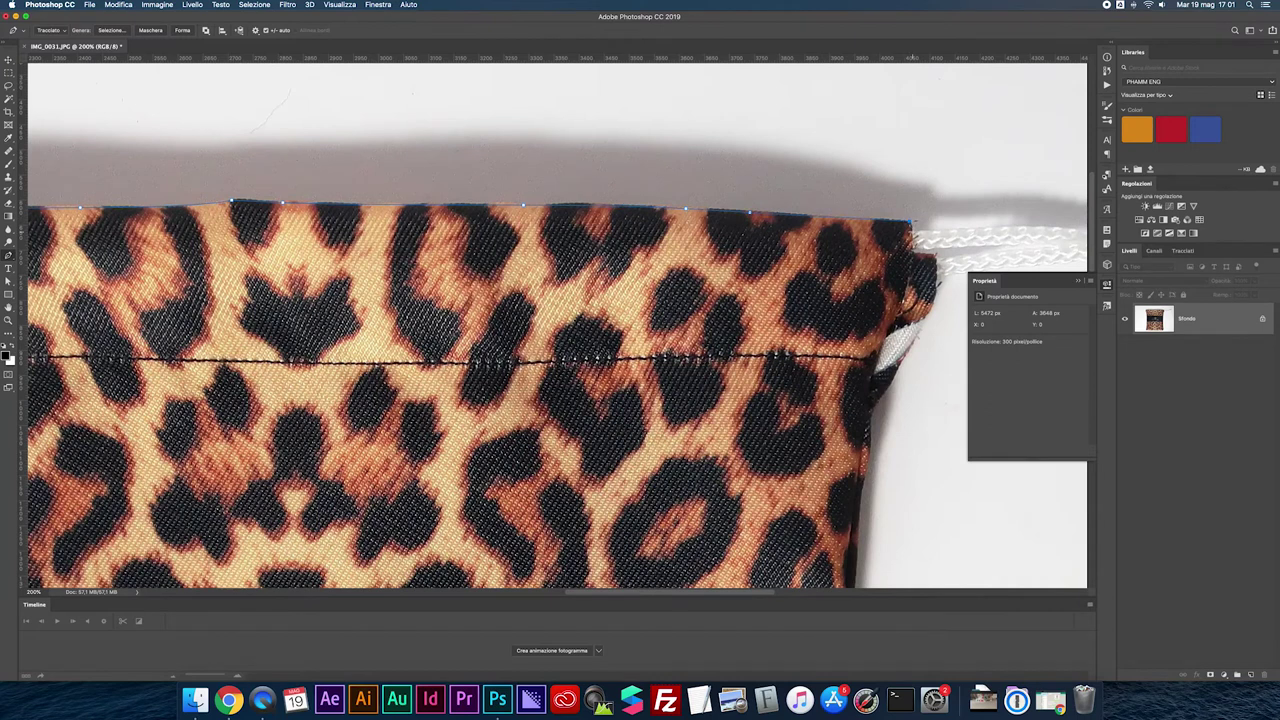
pyautogui.hscroll(10, 911, 220)
pyautogui.moveTo(855, 184); pyautogui.dragTo(920, 200)
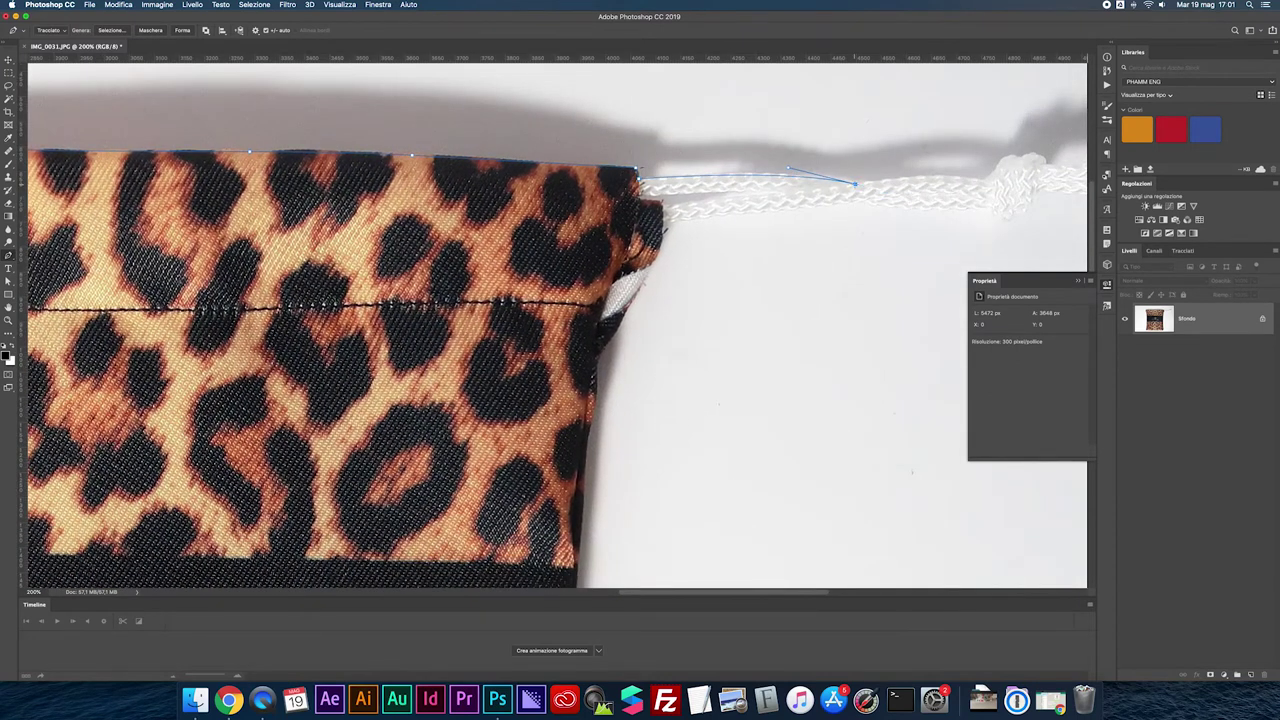
pyautogui.hscroll(10, 855, 184)
pyautogui.moveTo(812, 181); pyautogui.dragTo(828, 166)
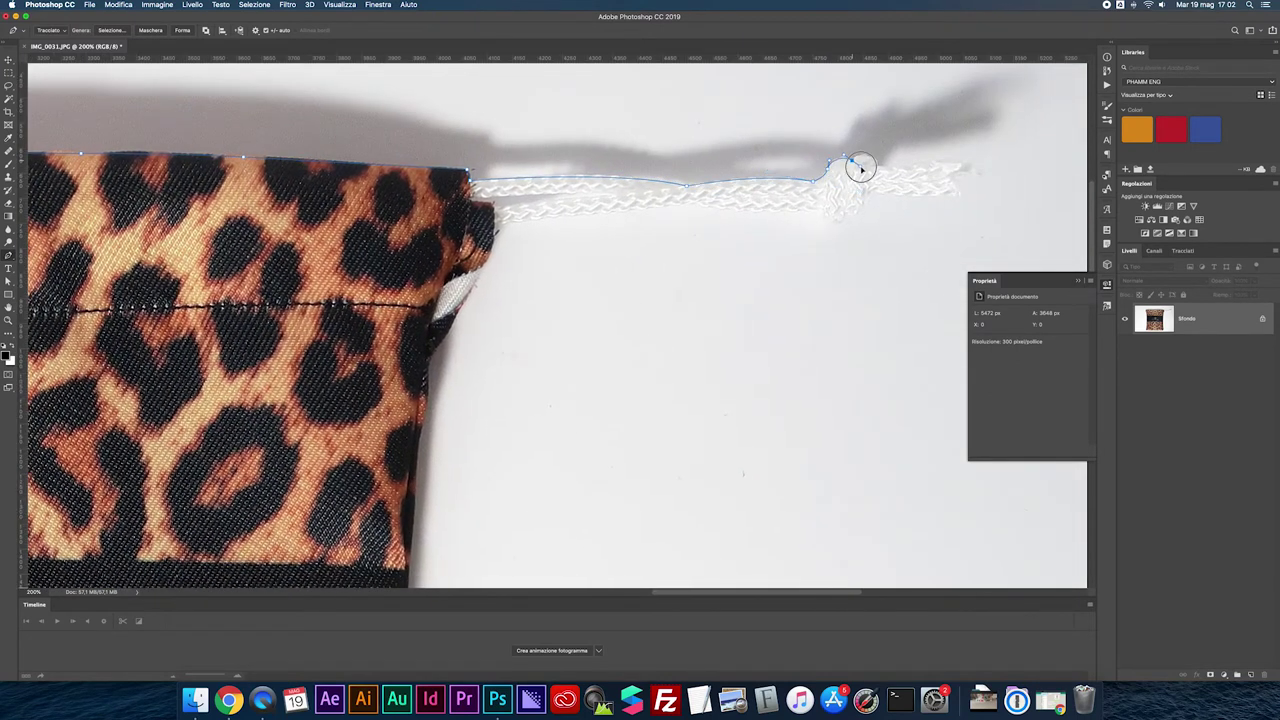
pyautogui.click(975, 172)
# Outline around the cord tip and back along the cord's underside.
pyautogui.scroll(-2, 980, 168)
pyautogui.scroll(1, 969, 181)
pyautogui.click(952, 195)
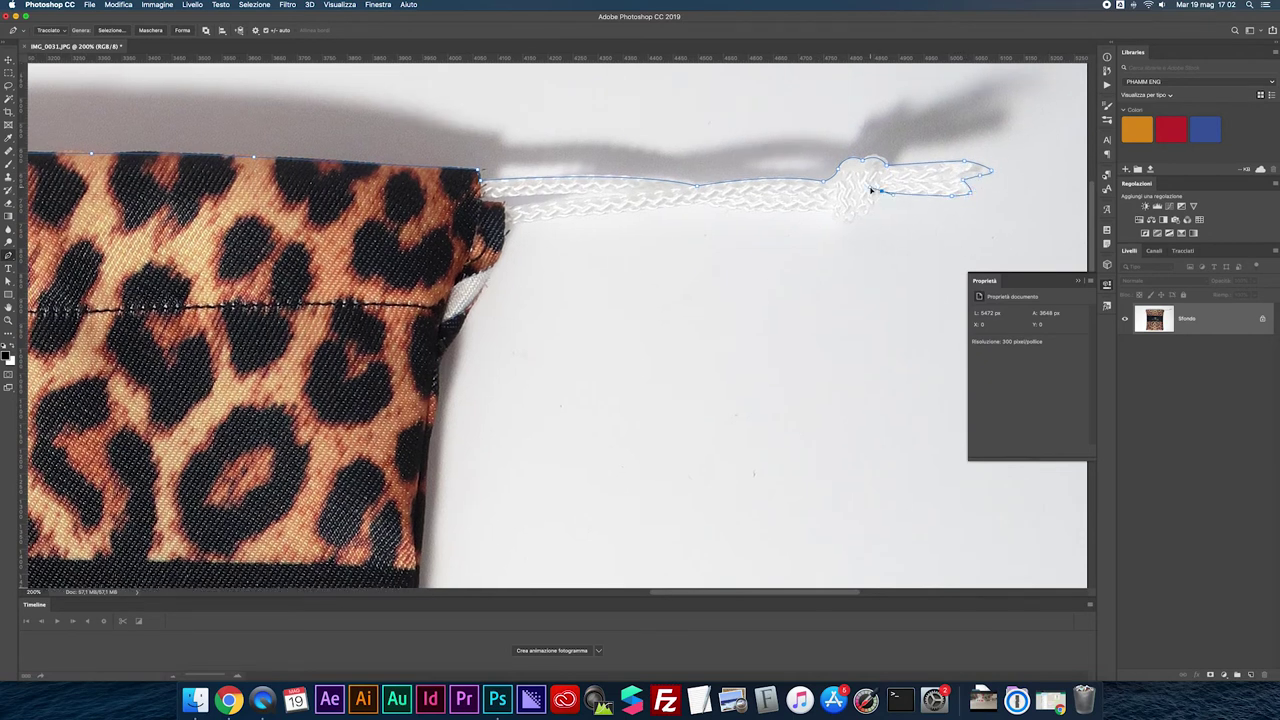
pyautogui.scroll(1, 855, 215)
pyautogui.click(833, 220)
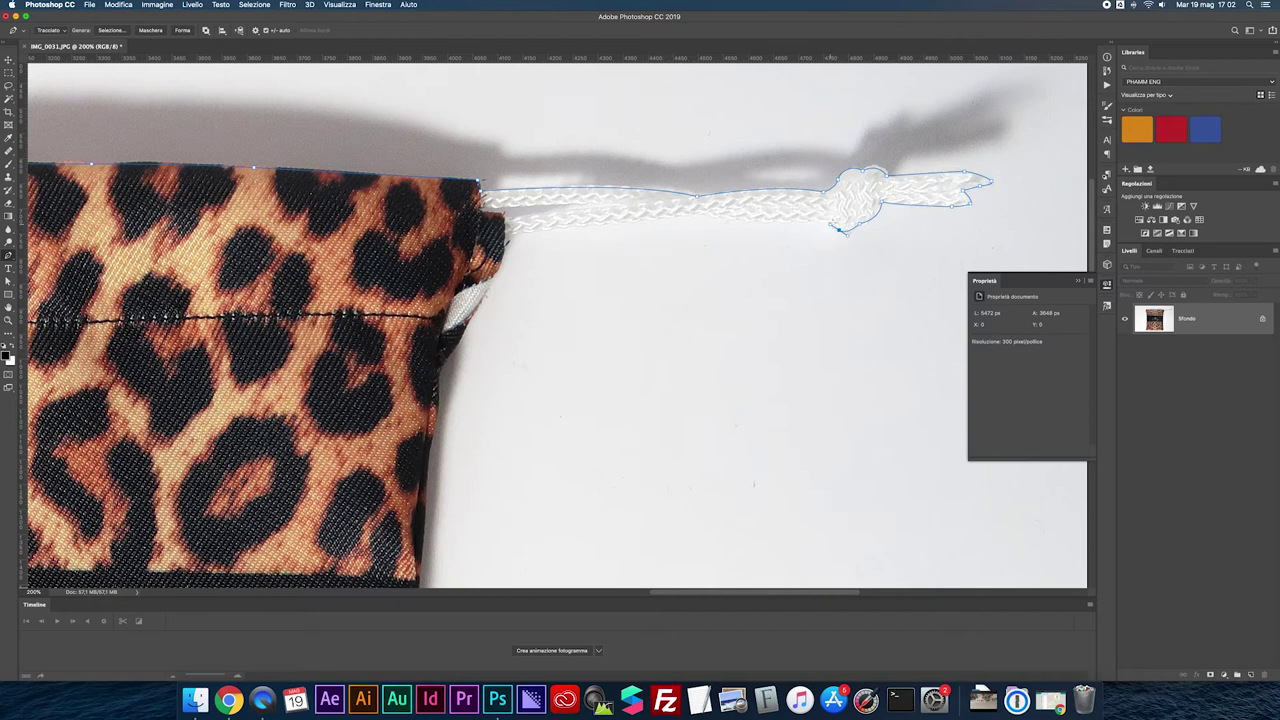
pyautogui.scroll(-1, 833, 220)
pyautogui.moveTo(605, 211); pyautogui.dragTo(522, 224)
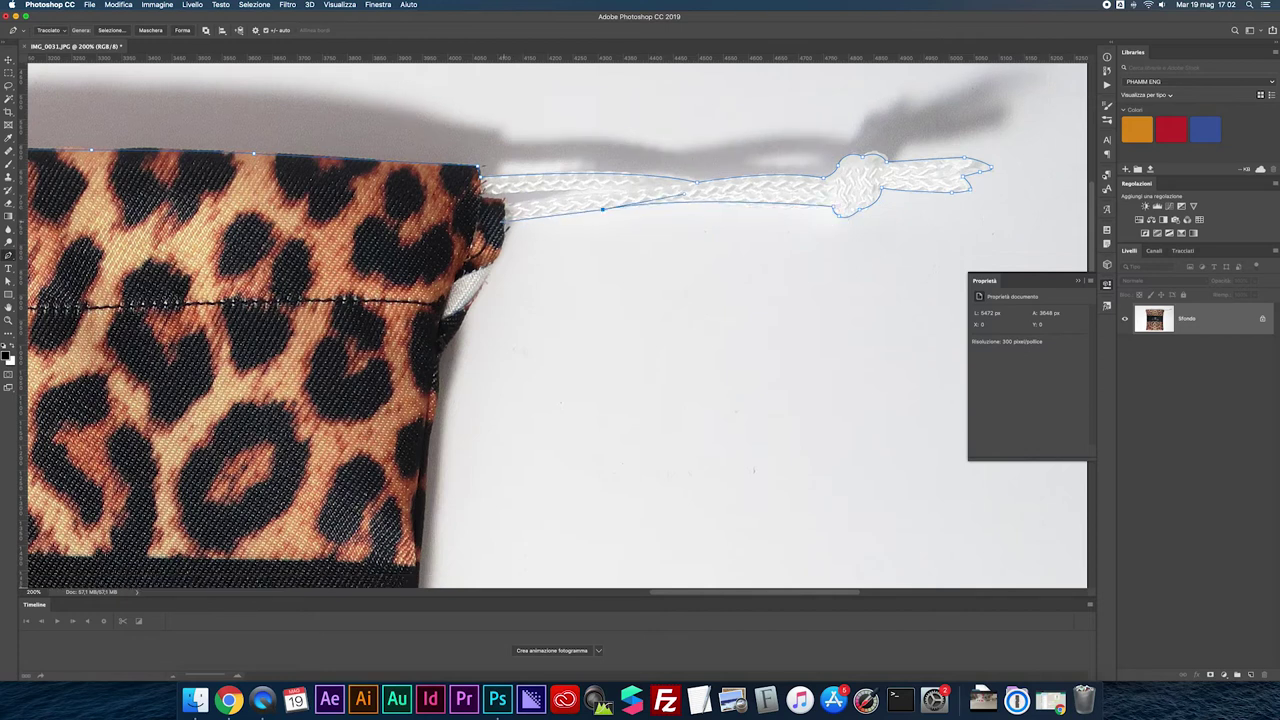
pyautogui.scroll(-10, 445, 345)
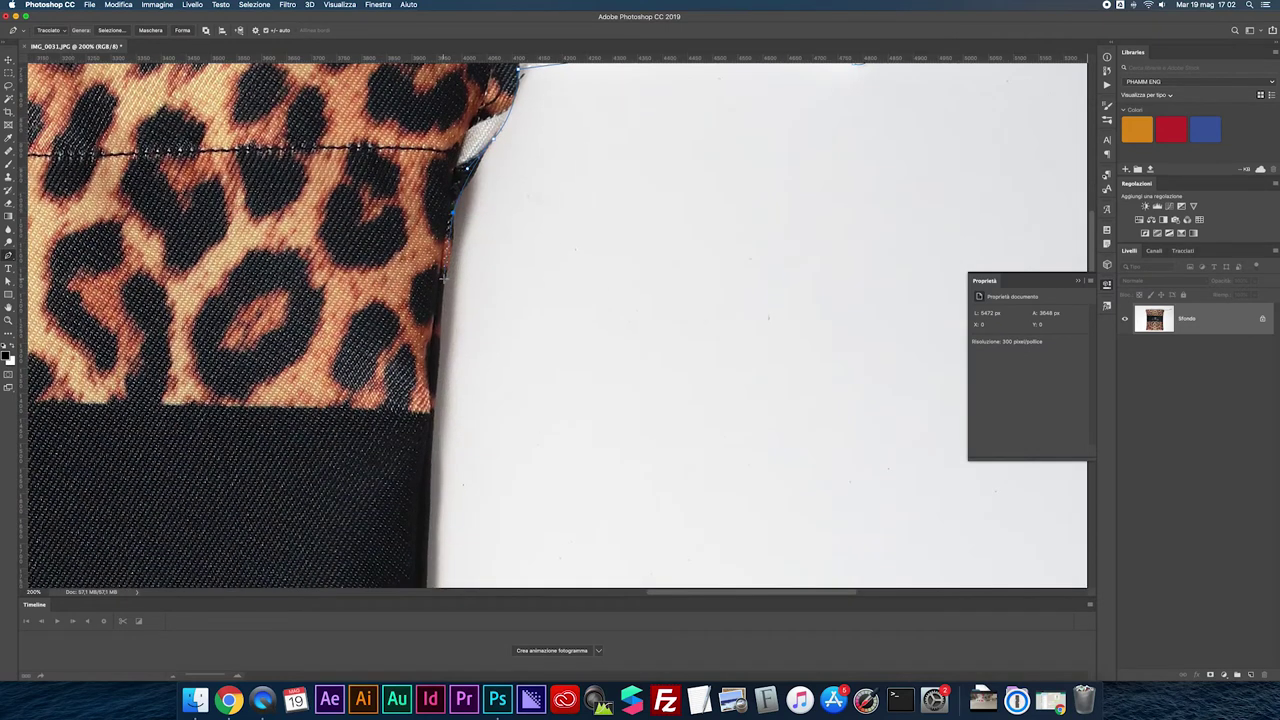
pyautogui.scroll(-10, 432, 400)
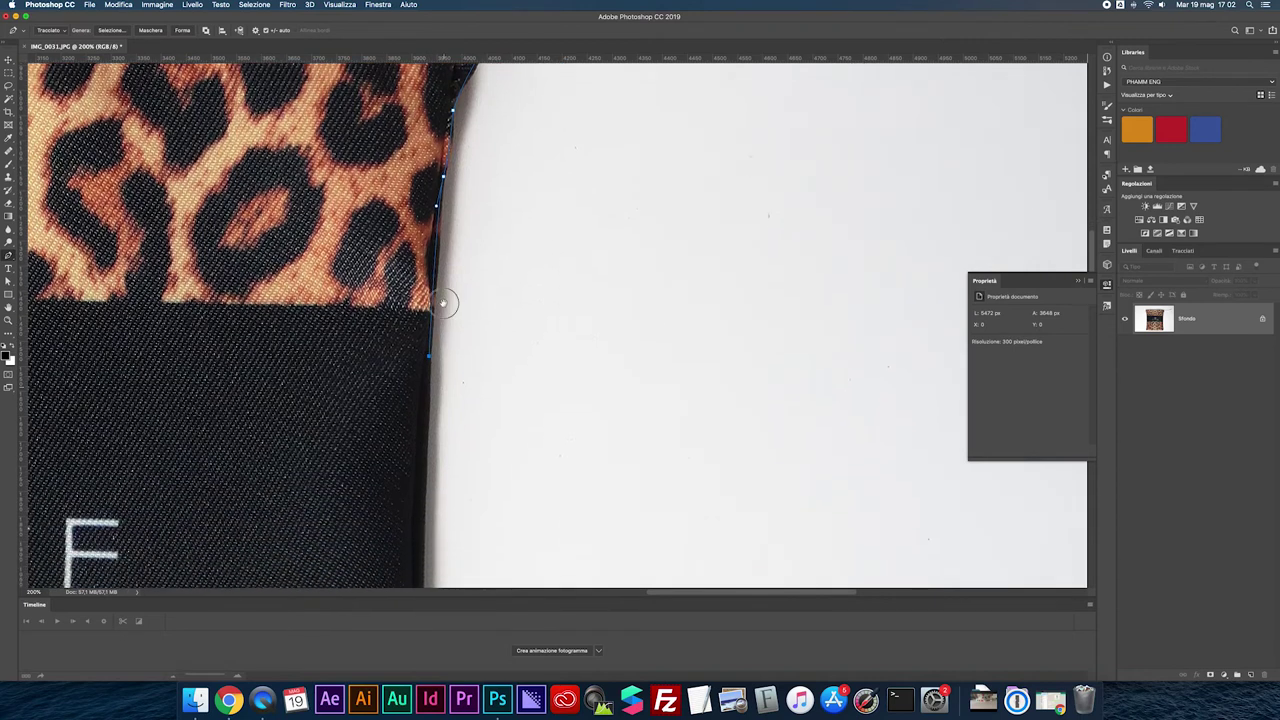
# Trace down the bag's right edge and along the bottom, closing the path at the starting anchor.
pyautogui.press('super+minus')
pyautogui.click(484, 391)
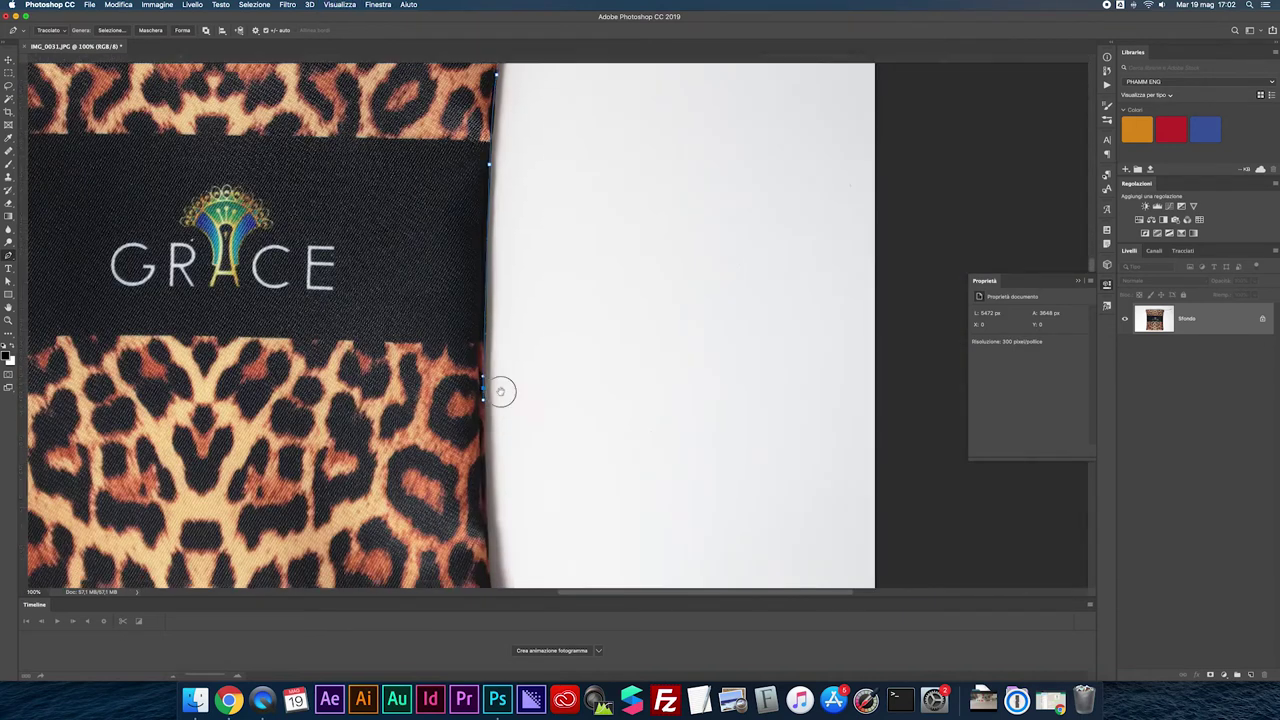
pyautogui.scroll(-10, 500, 386)
pyautogui.moveTo(490, 418); pyautogui.dragTo(495, 459)
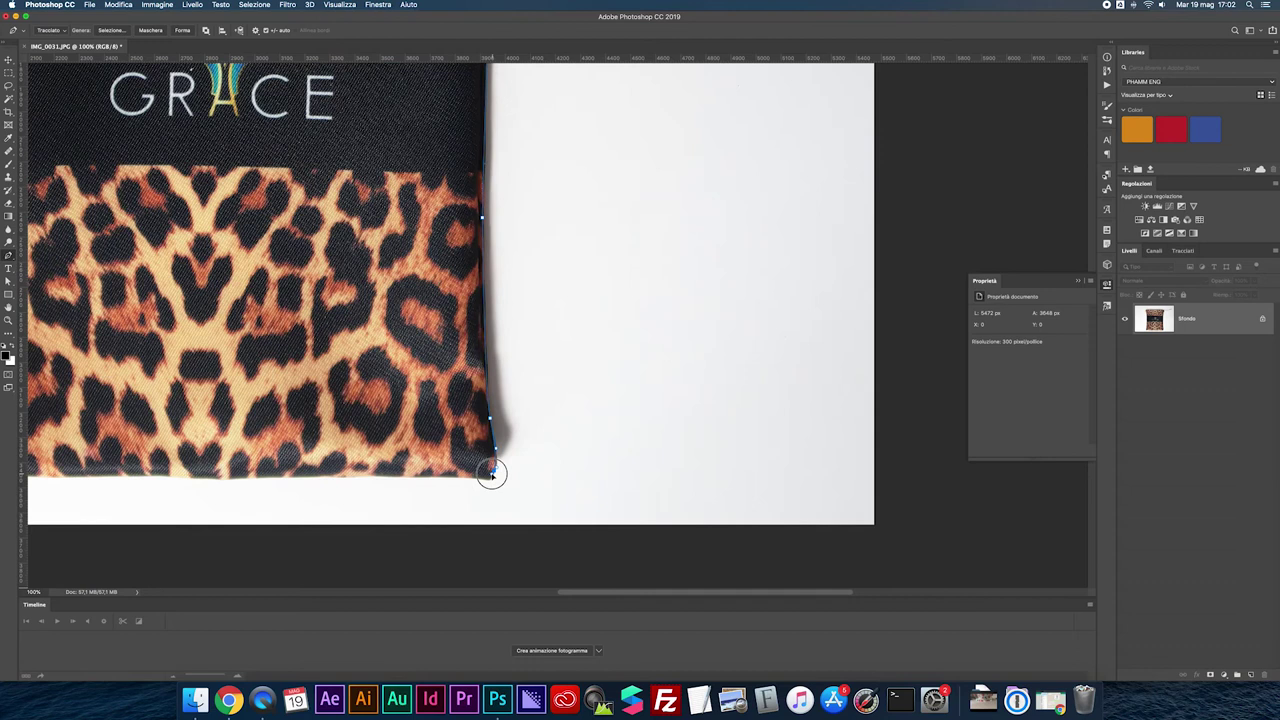
pyautogui.moveTo(222, 480); pyautogui.dragTo(169, 480)
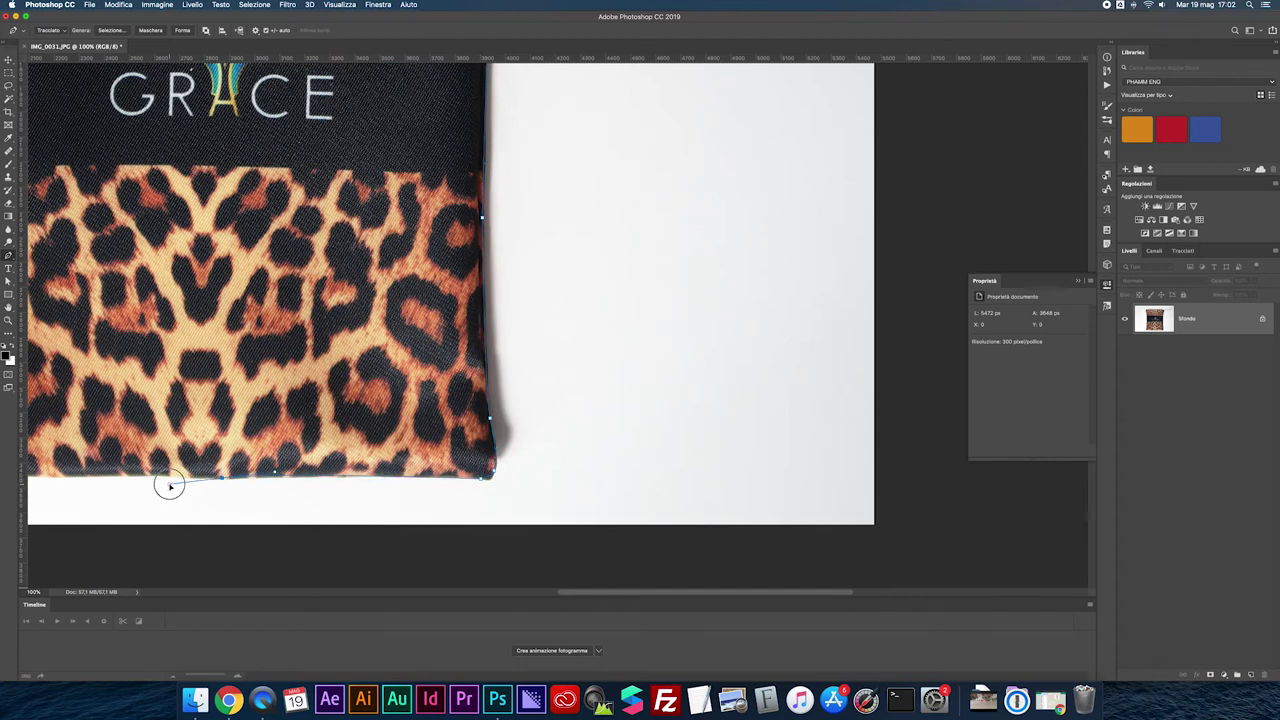
pyautogui.hscroll(-10, 550, 445)
pyautogui.click(340, 437)
pyautogui.moveTo(530, 440); pyautogui.dragTo(585, 434)
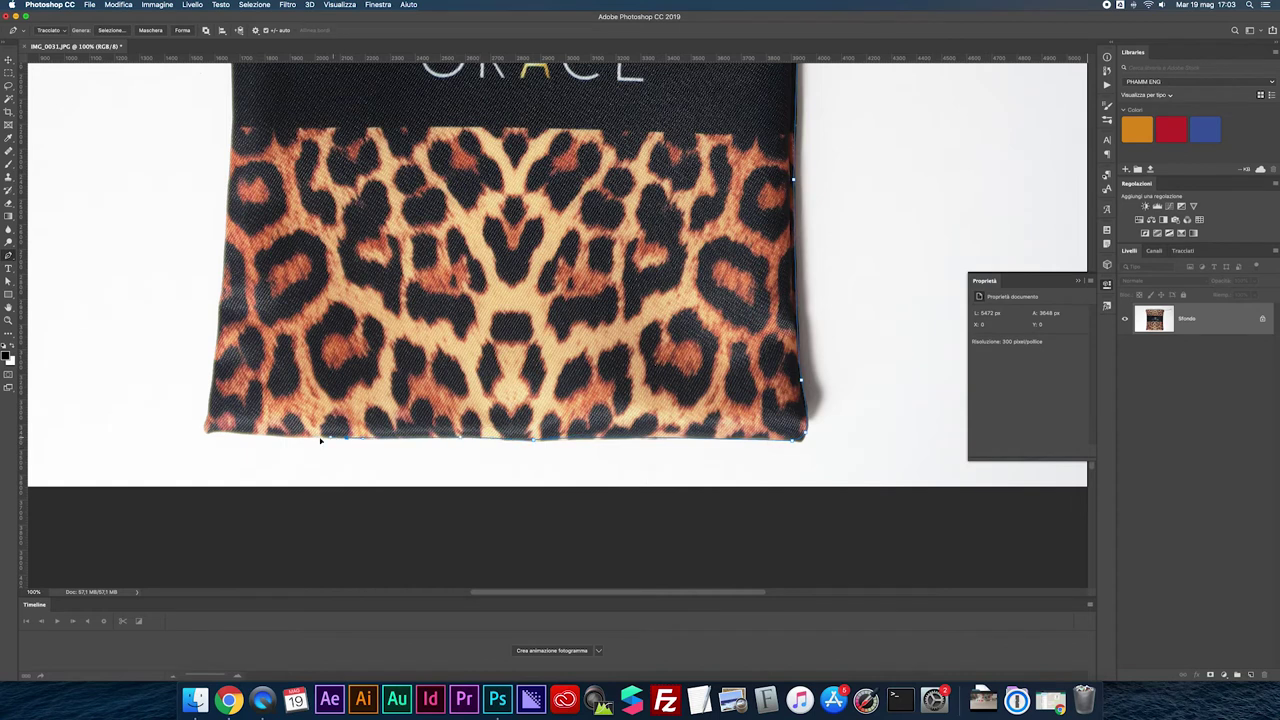
pyautogui.scroll(1, 260, 436)
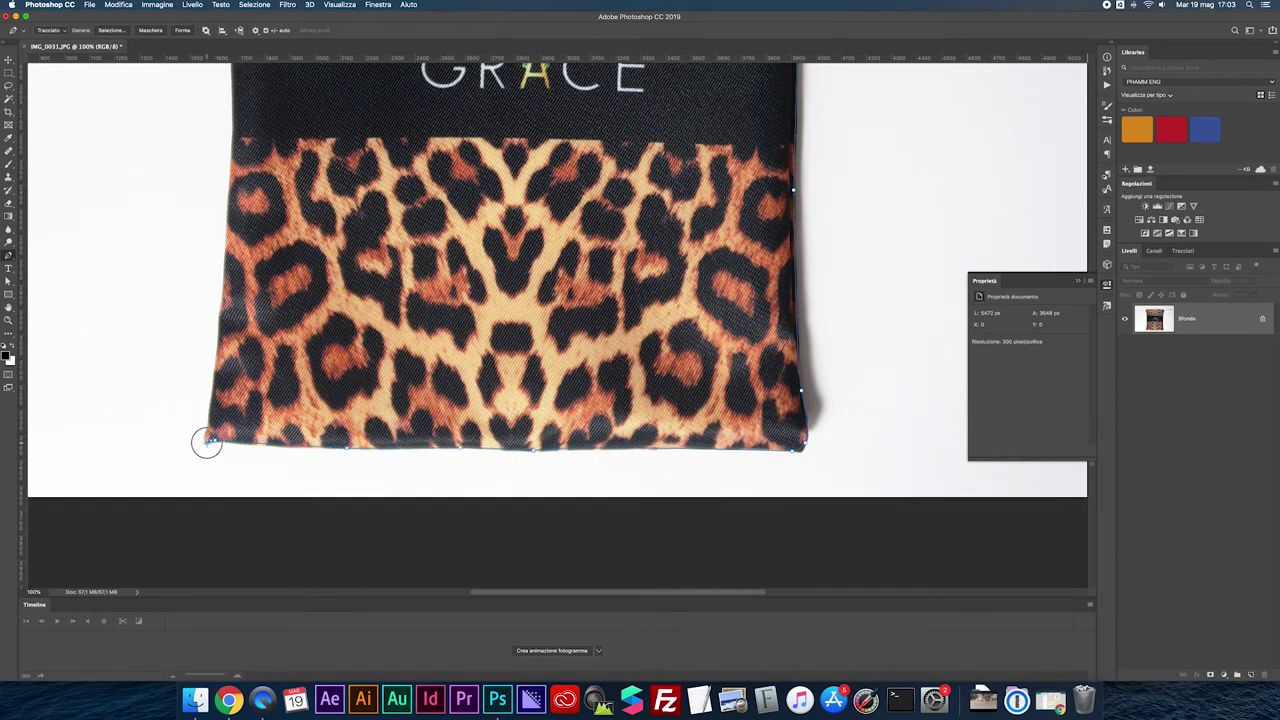
pyautogui.click(210, 420)
pyautogui.scroll(10, 240, 140)
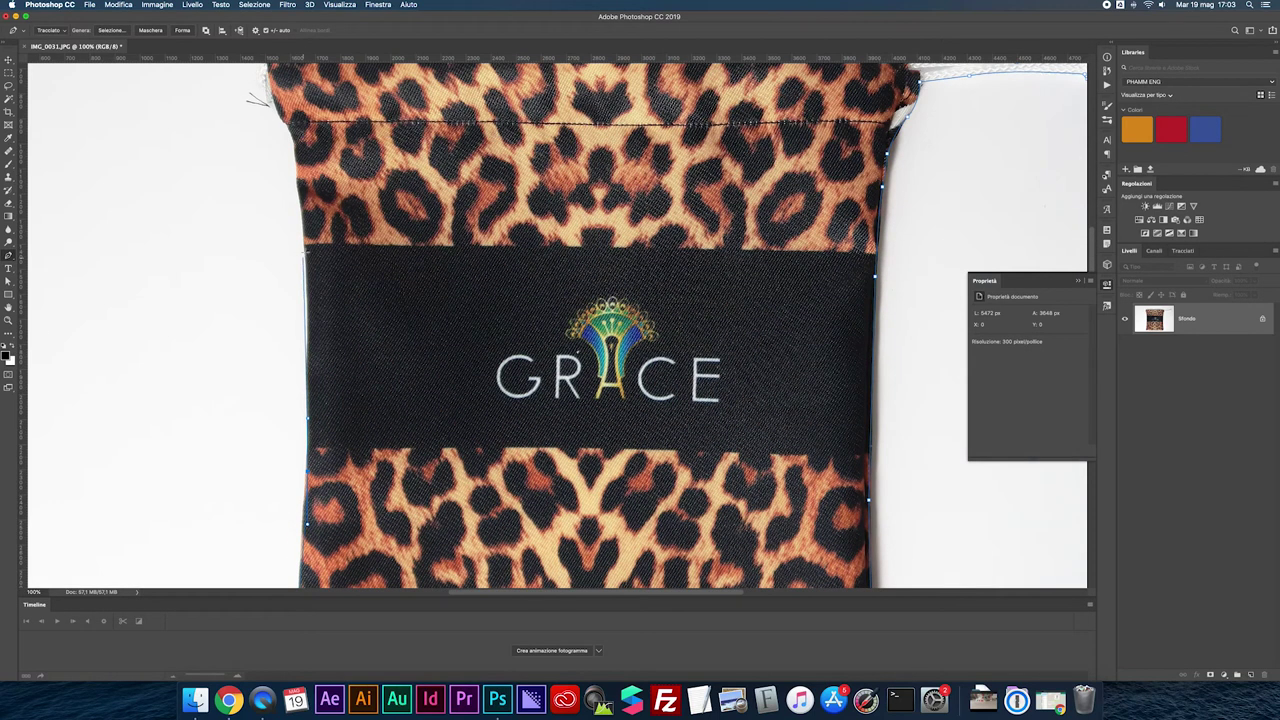
pyautogui.scroll(10, 298, 200)
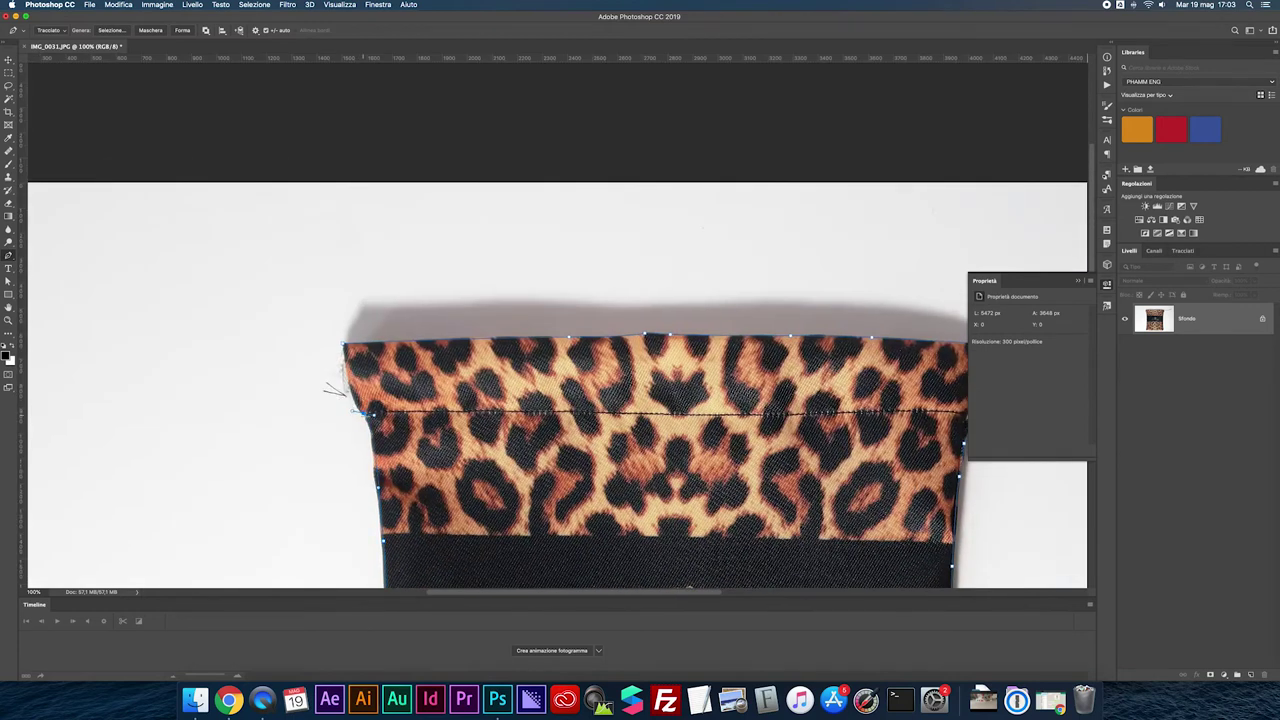
# Turn the bag path into a selection, add and apply a layer mask, and shift the cutout up-left.
pyautogui.press('super+0')
pyautogui.rightClick(524, 280)
pyautogui.click(560, 312)
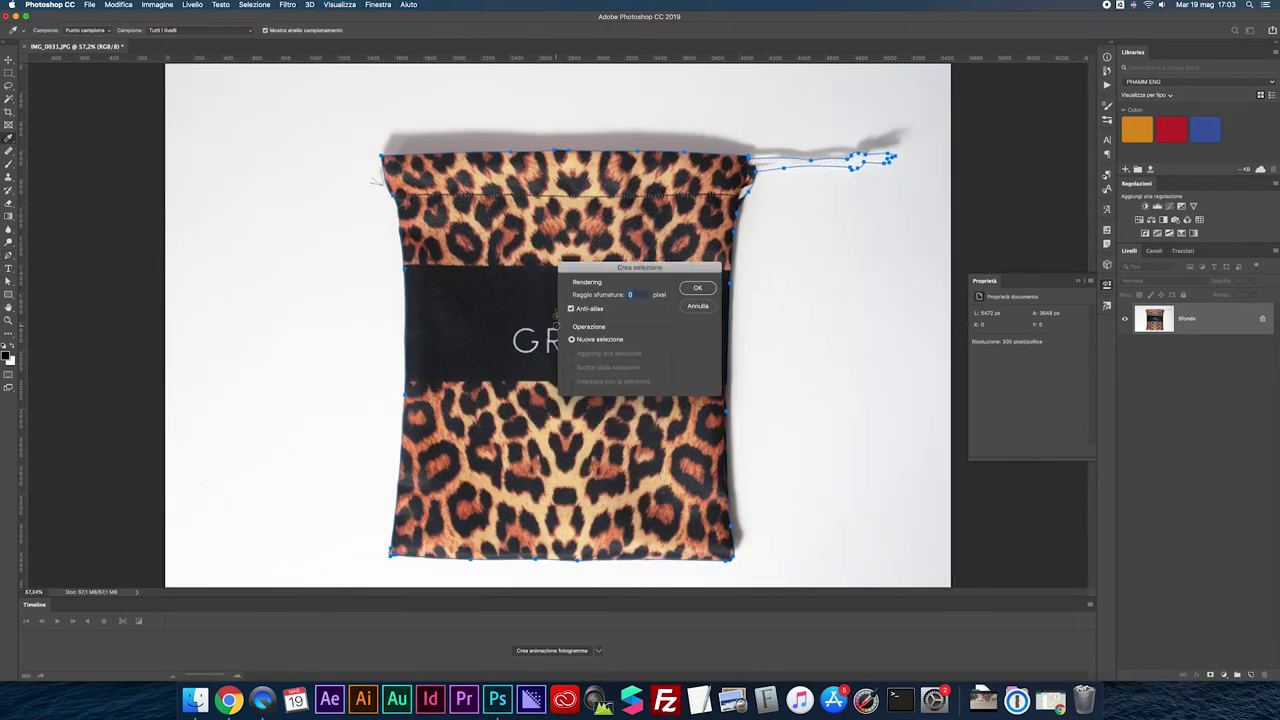
pyautogui.press('Return')
pyautogui.click(1203, 326)
pyautogui.write('2')
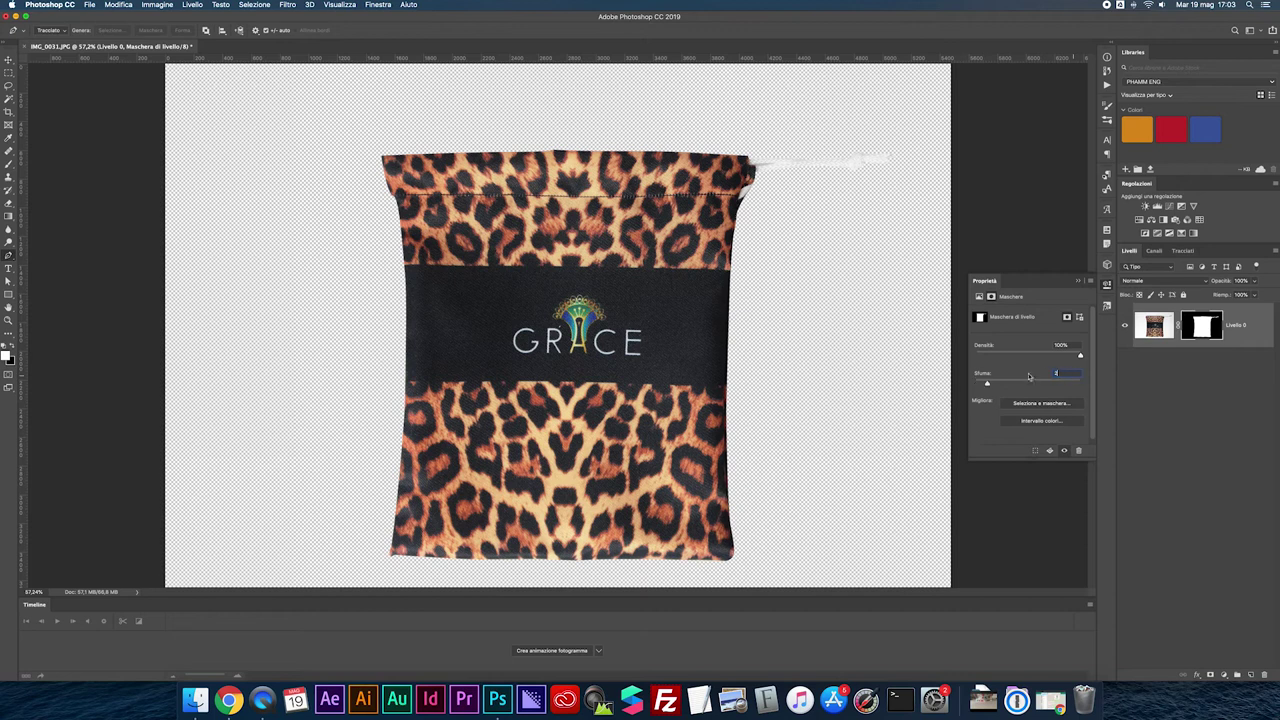
pyautogui.click(1079, 284)
pyautogui.press('v')
pyautogui.rightClick(1202, 322)
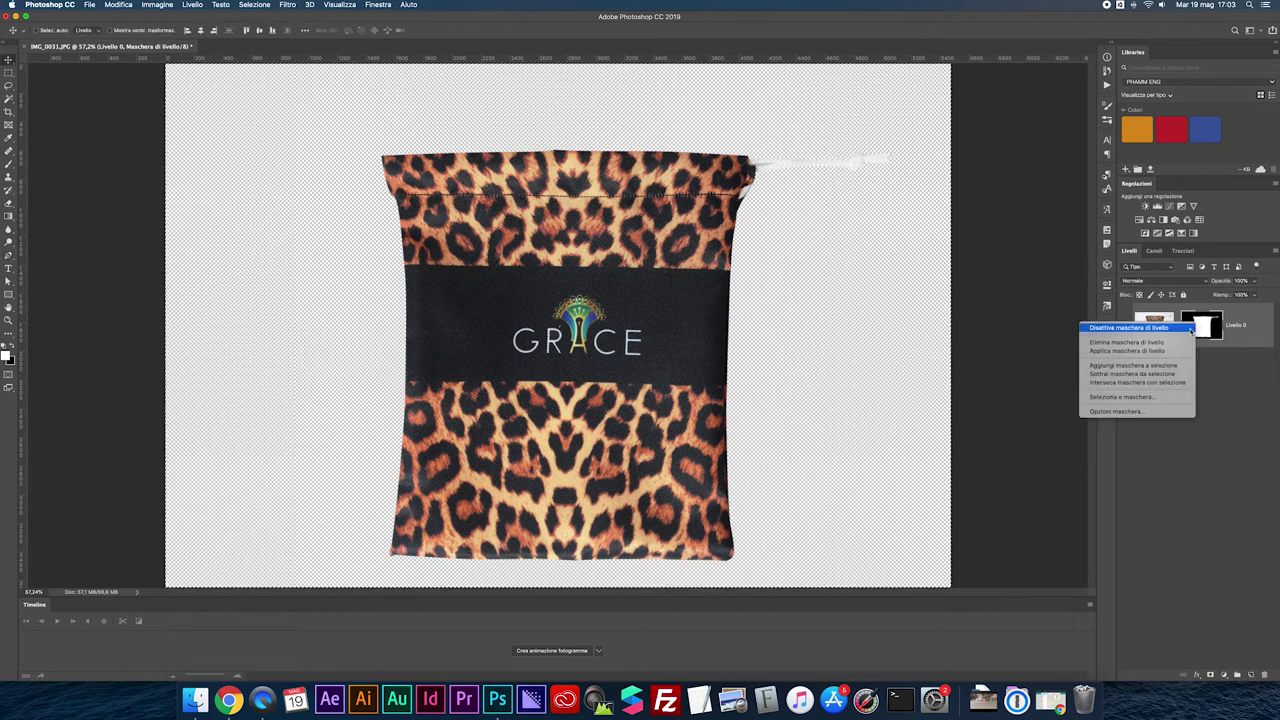
pyautogui.click(1140, 350)
pyautogui.moveTo(560, 400); pyautogui.dragTo(480, 370)
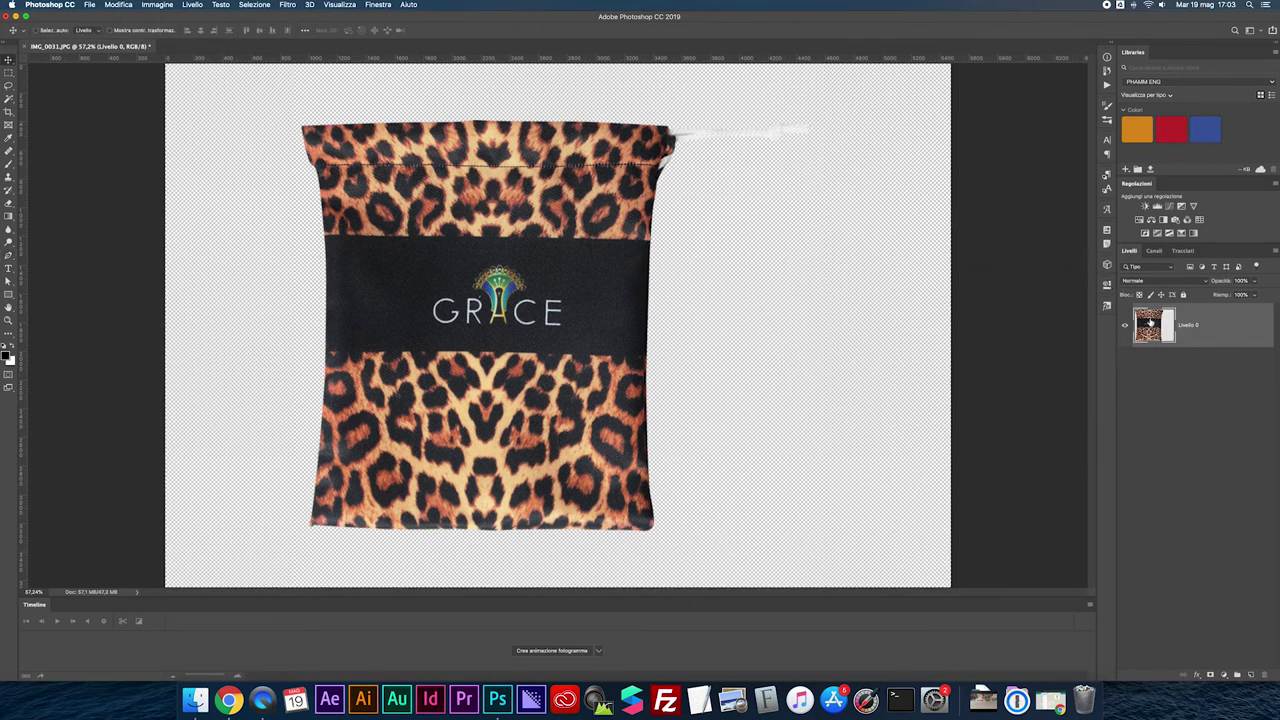
# Save the work path as Tracciato1.
pyautogui.click(1183, 251)
pyautogui.click(1180, 274)
pyautogui.click(1274, 250)
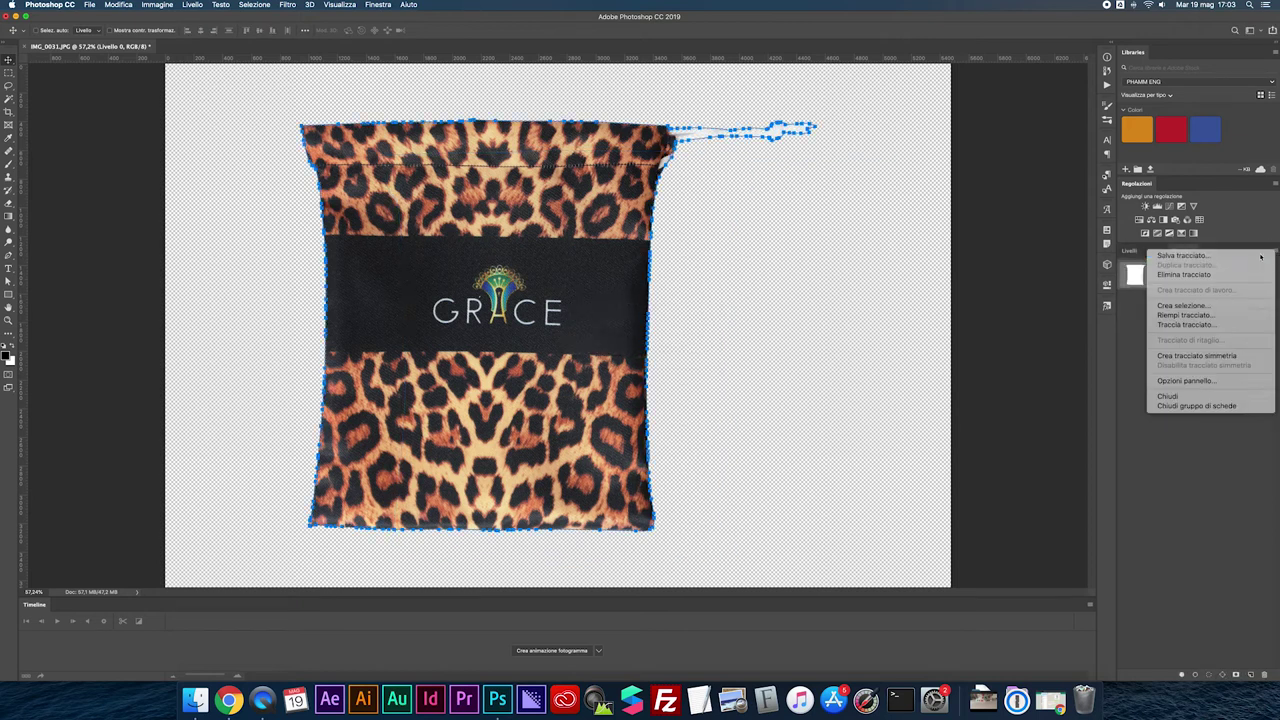
pyautogui.click(1235, 335)
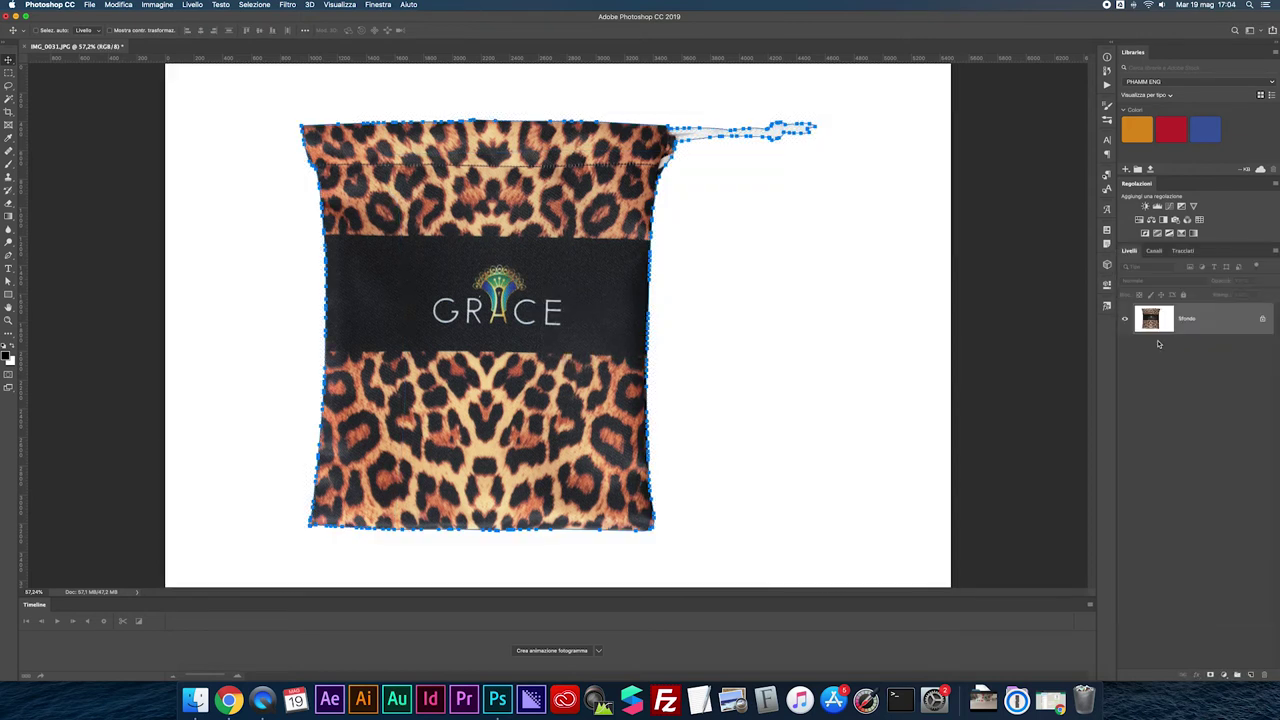
pyautogui.click(1130, 251)
# Save the bag image as JPEG, then start the face-mask path along its top edge.
pyautogui.press('cmd+s')
pyautogui.click(705, 196)
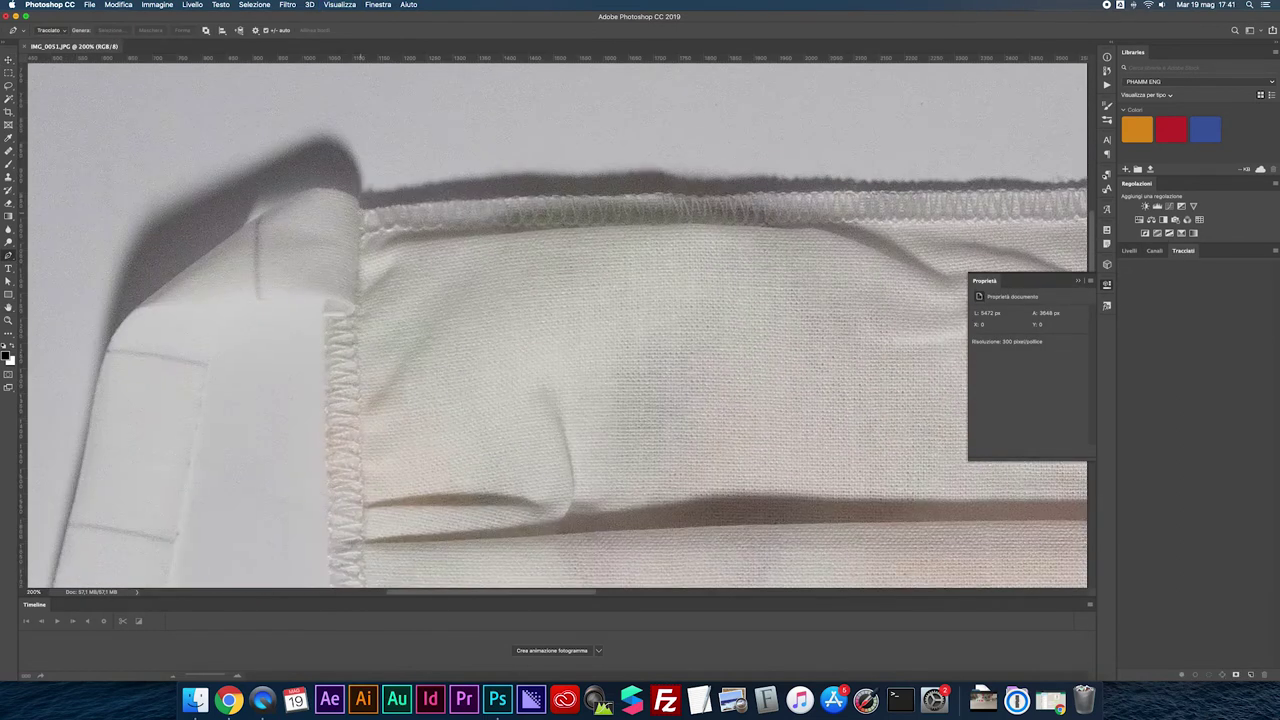
pyautogui.click(356, 214)
pyautogui.press('cmd+minus')
pyautogui.click(598, 263)
# Extend the path to the mask's top-right corner and down the right ear loop.
pyautogui.hscroll(5, 748, 258)
pyautogui.hscroll(5, 580, 214)
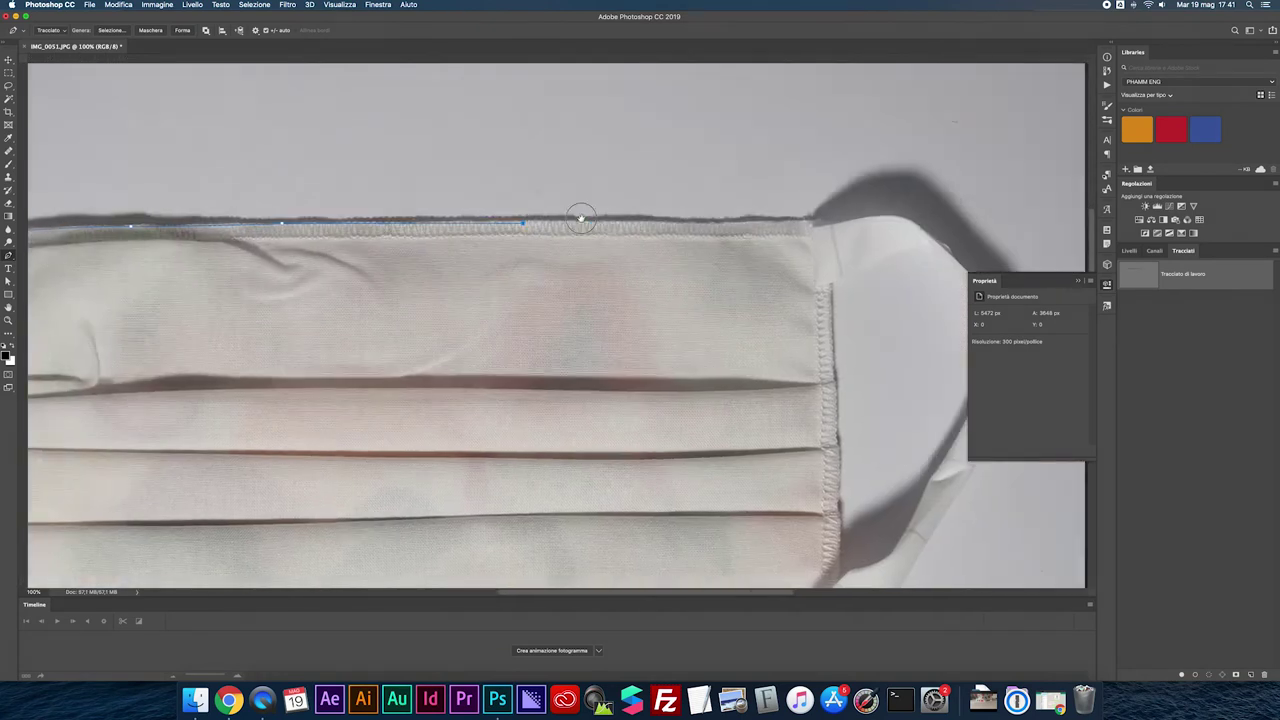
pyautogui.hscroll(5, 580, 214)
pyautogui.click(873, 223)
pyautogui.hscroll(3, 890, 240)
pyautogui.scroll(-2, 890, 240)
pyautogui.moveTo(815, 263); pyautogui.dragTo(813, 287)
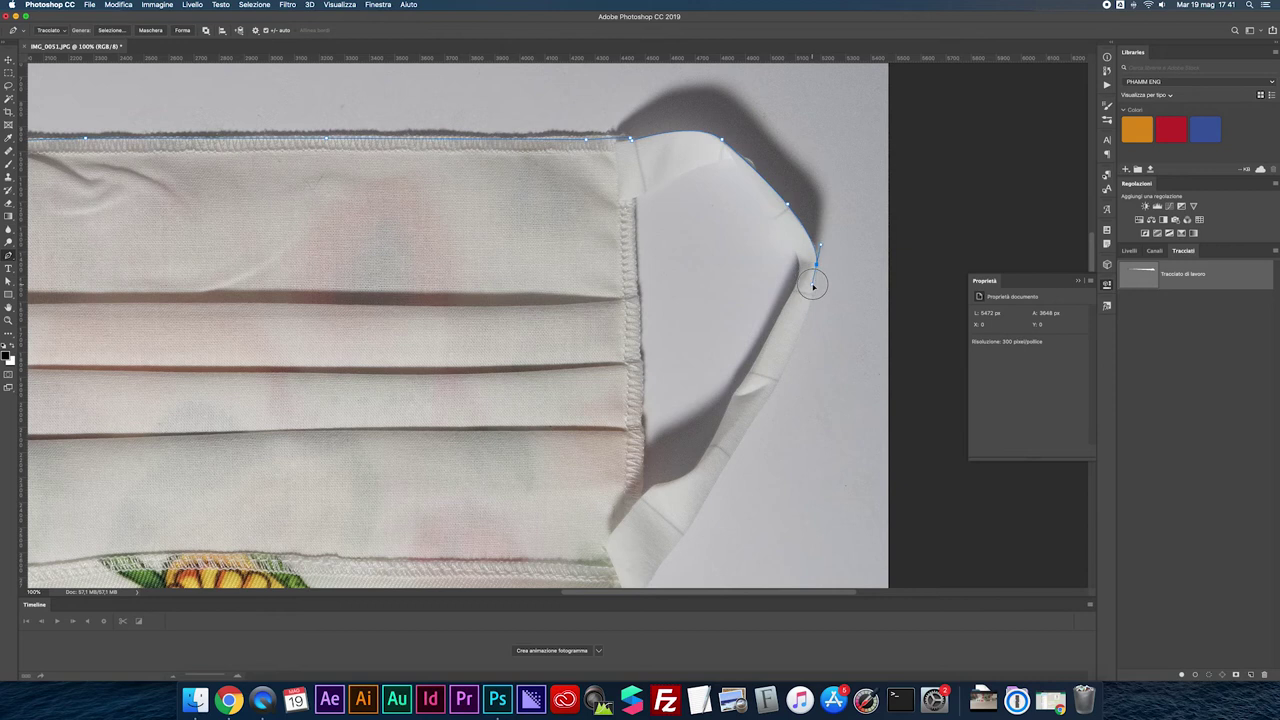
pyautogui.click(734, 443)
pyautogui.scroll(-3, 734, 443)
pyautogui.click(733, 360)
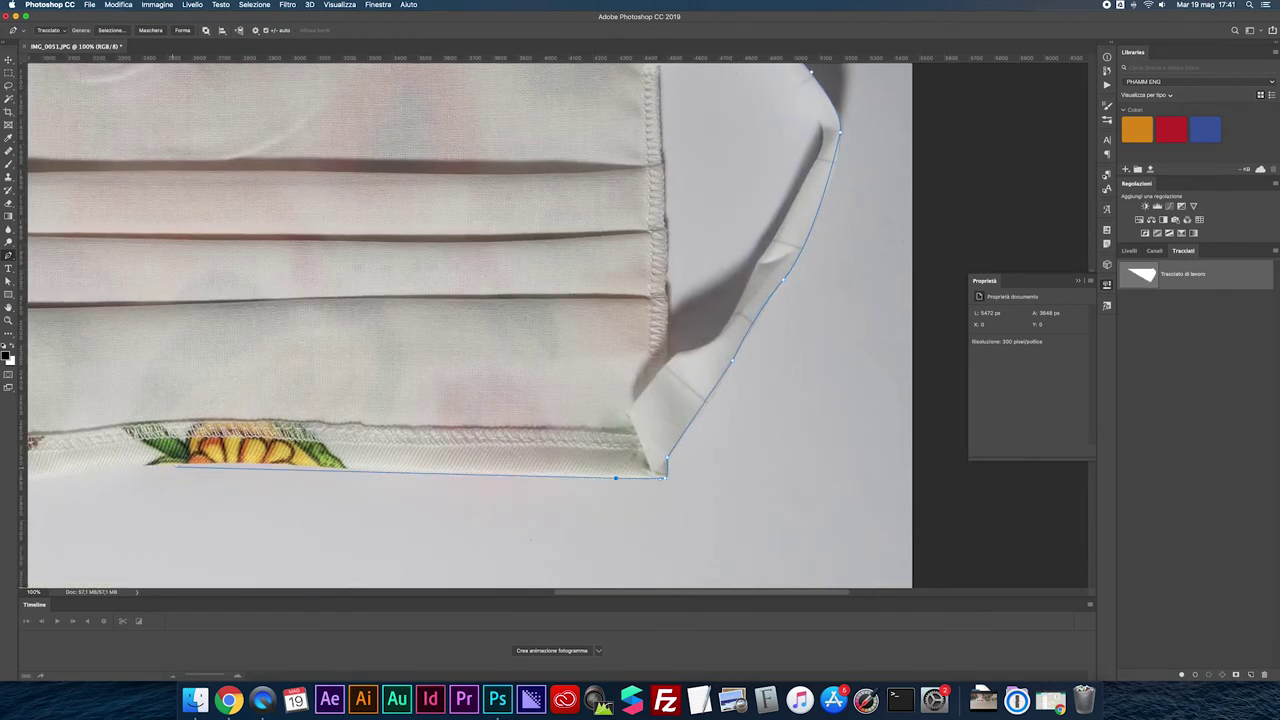
# Trace the bottom edge to the bottom-left corner and curve up around the left ear loop.
pyautogui.click(129, 463)
pyautogui.hscroll(-10, 300, 400)
pyautogui.scroll(-3, 300, 400)
pyautogui.click(460, 358)
pyautogui.click(293, 370)
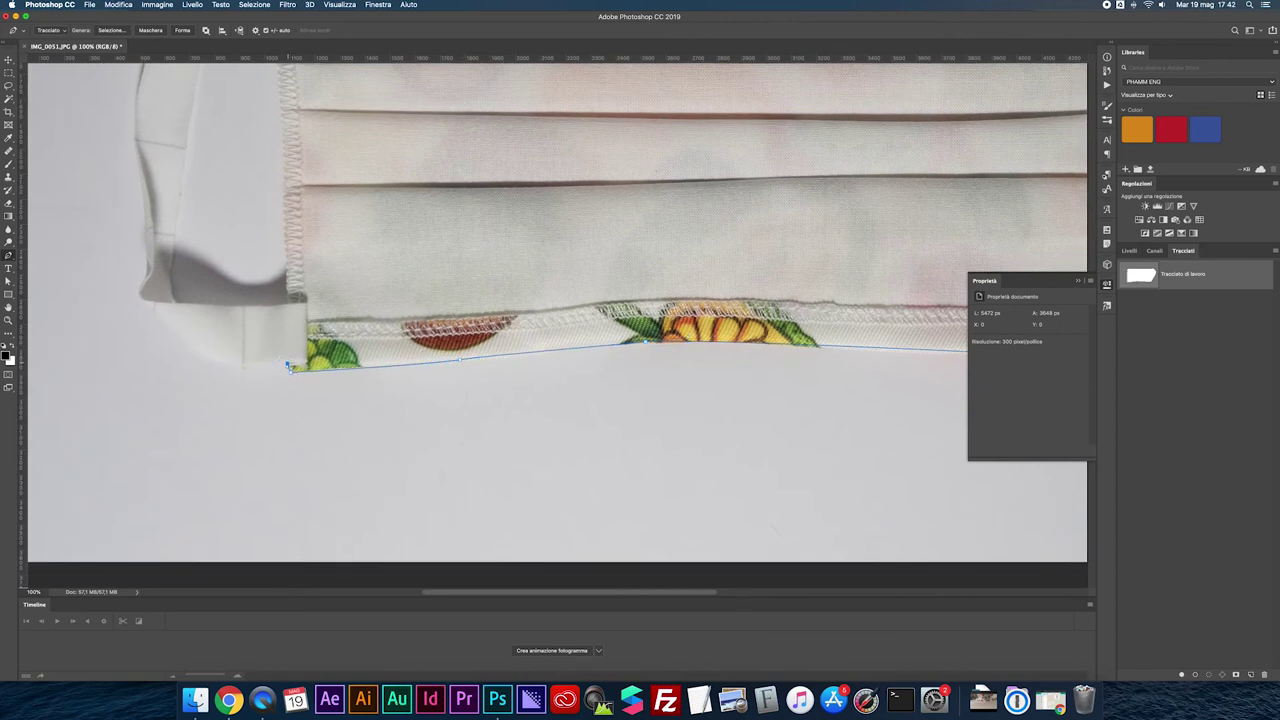
pyautogui.hscroll(-5, 289, 367)
pyautogui.moveTo(313, 303); pyautogui.dragTo(263, 224)
pyautogui.keyDown('alt'); pyautogui.click(308, 295); pyautogui.keyUp('alt')
pyautogui.scroll(5, 313, 253)
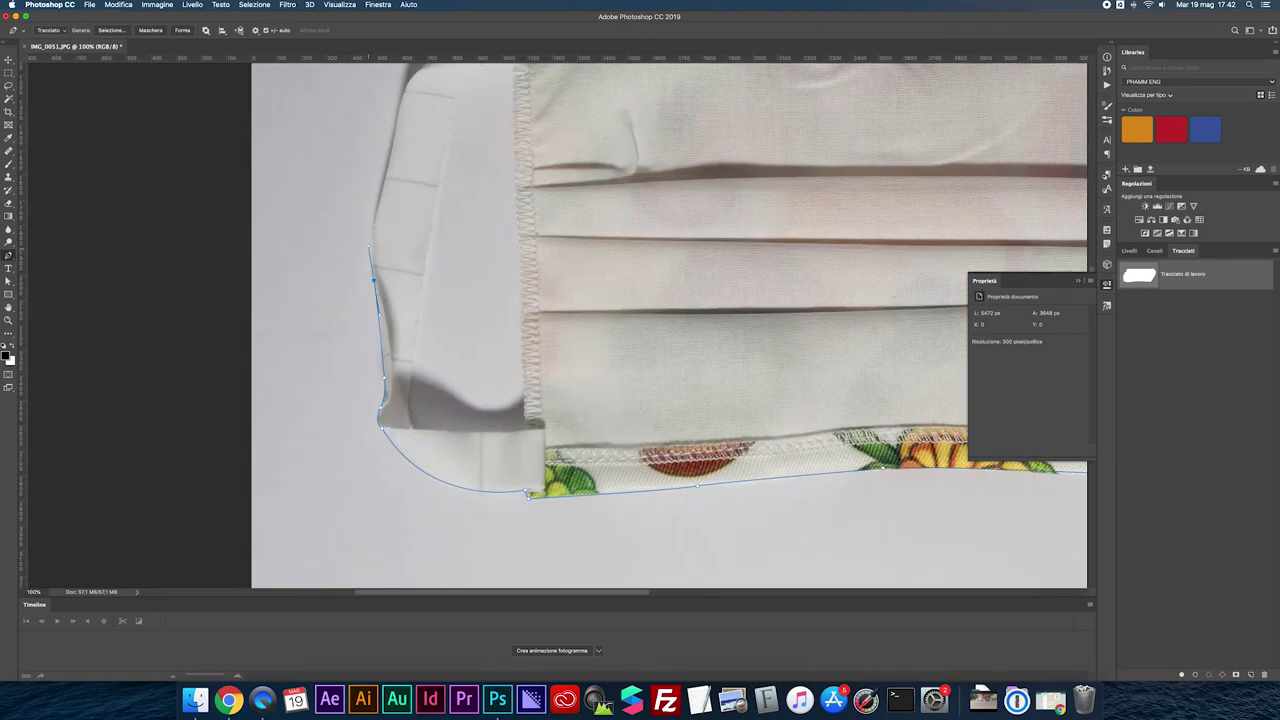
pyautogui.scroll(5, 380, 270)
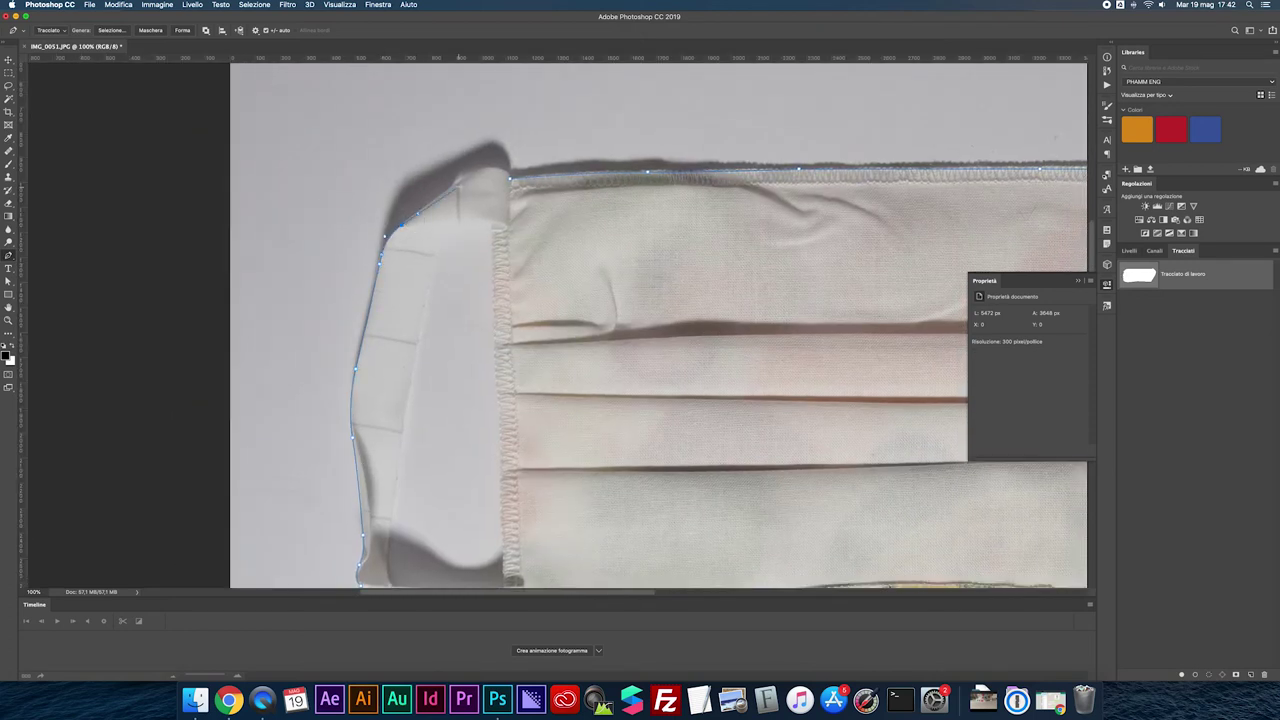
# Turn the mask path into a selection and add a layer mask hiding the white background.
pyautogui.rightClick(491, 186)
pyautogui.click(525, 235)
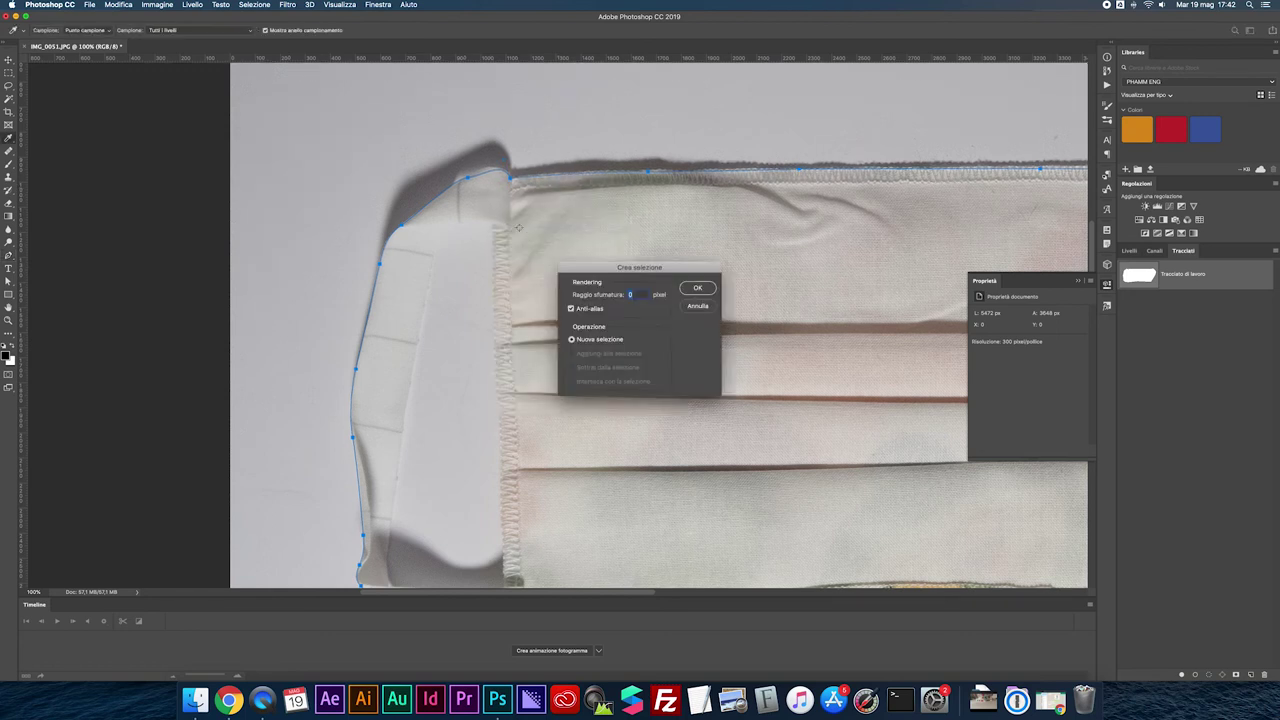
pyautogui.click(697, 289)
pyautogui.click(1235, 675)
# Trace the gap inside the left ear loop, select it and delete it.
pyautogui.click(492, 228)
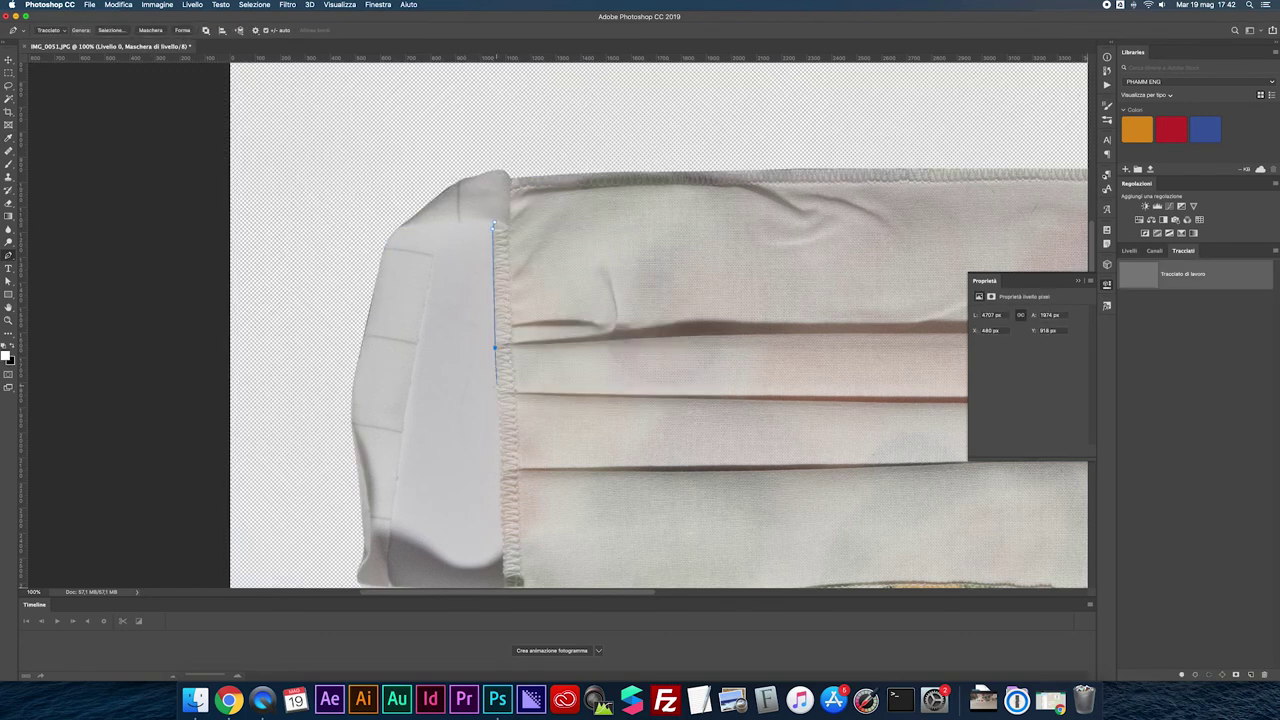
pyautogui.scroll(-3, 500, 472)
pyautogui.moveTo(383, 452); pyautogui.dragTo(362, 442)
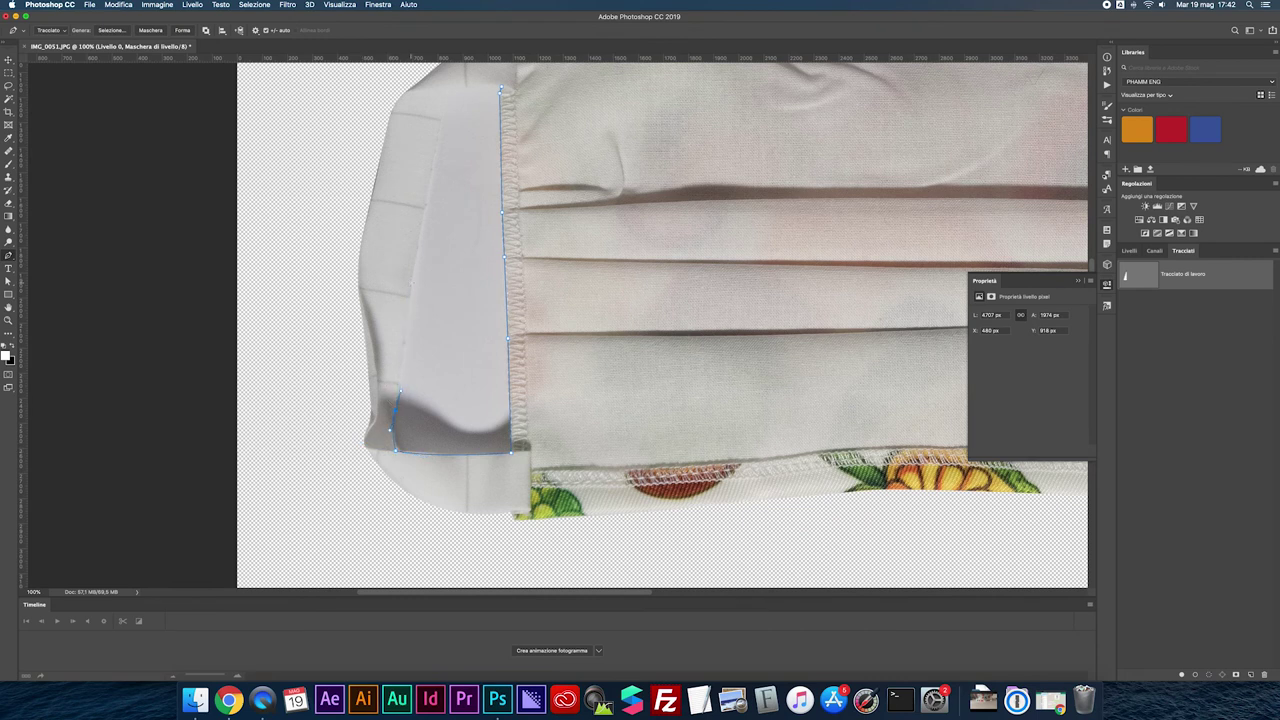
pyautogui.scroll(3, 399, 392)
pyautogui.rightClick(500, 226)
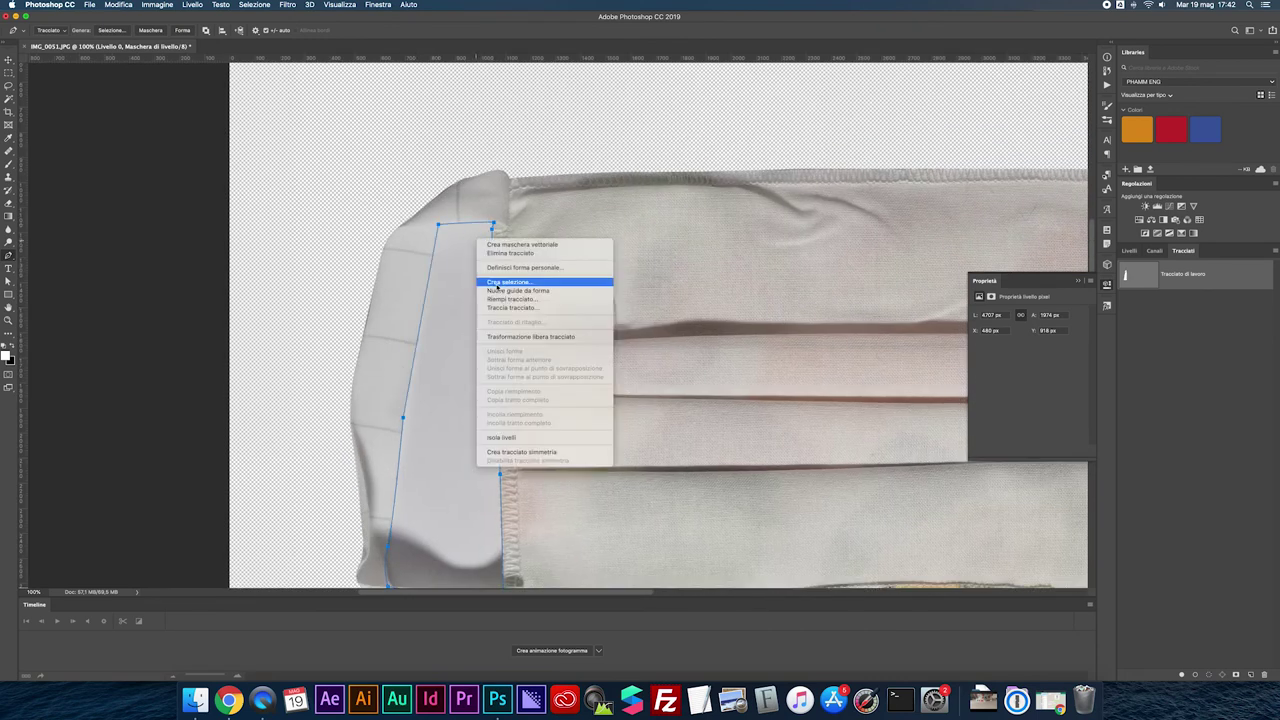
pyautogui.click(543, 280)
pyautogui.press('Delete')
# Trace a closed path around the gap inside the right ear loop.
pyautogui.hscroll(10, 299, 209)
pyautogui.hscroll(5, 694, 209)
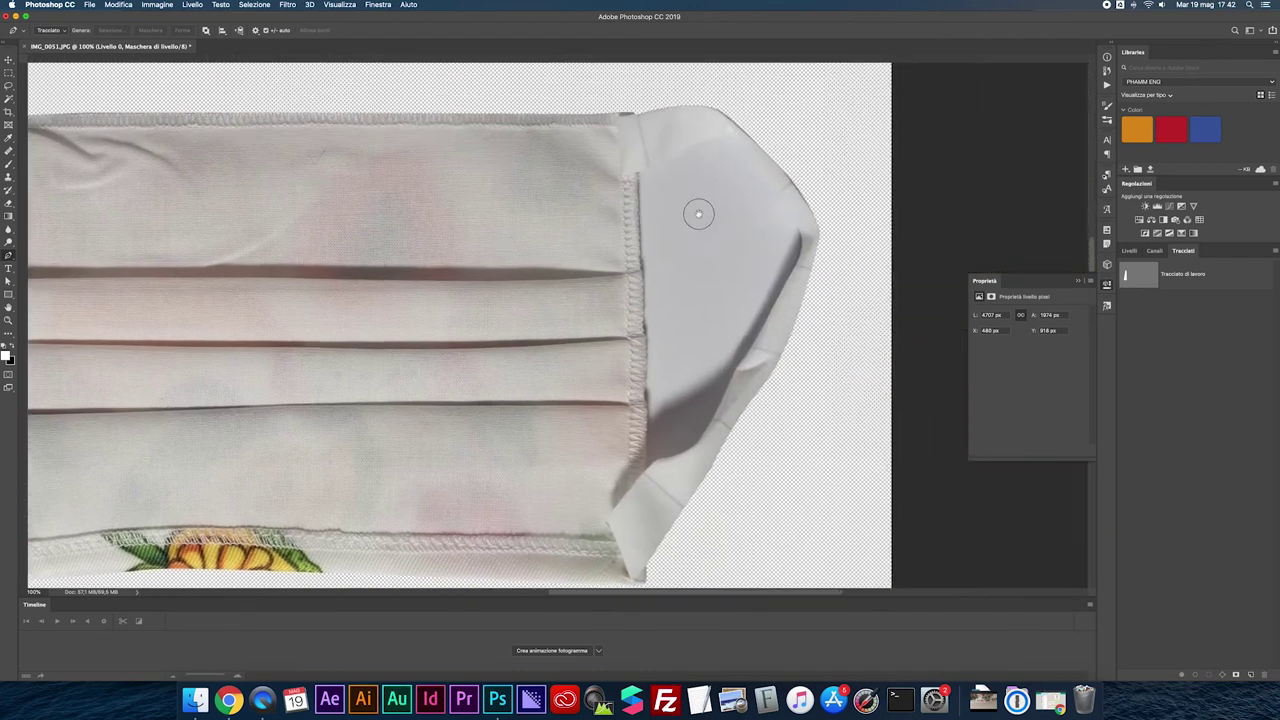
pyautogui.click(625, 190)
pyautogui.moveTo(725, 152); pyautogui.dragTo(755, 154)
pyautogui.moveTo(784, 243); pyautogui.dragTo(789, 258)
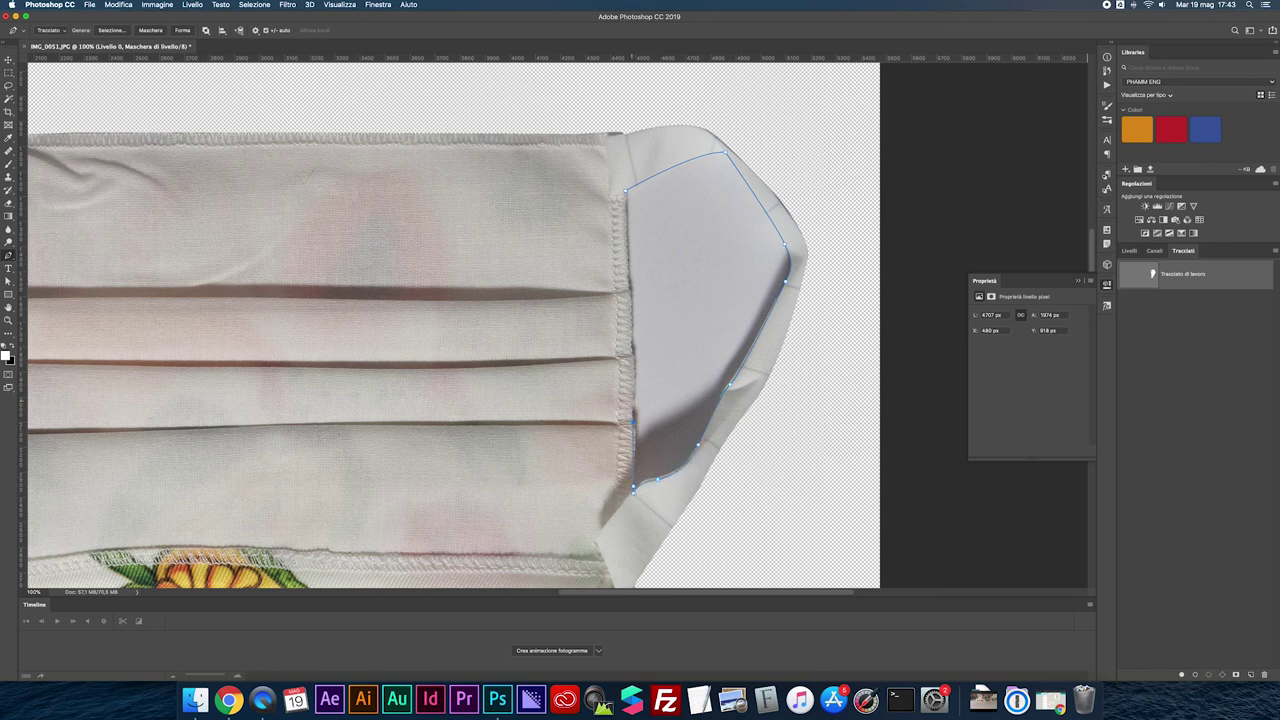
pyautogui.rightClick(627, 193)
# Delete the right-loop gap, apply the layer mask, and centre the face mask on the canvas.
pyautogui.click(690, 228)
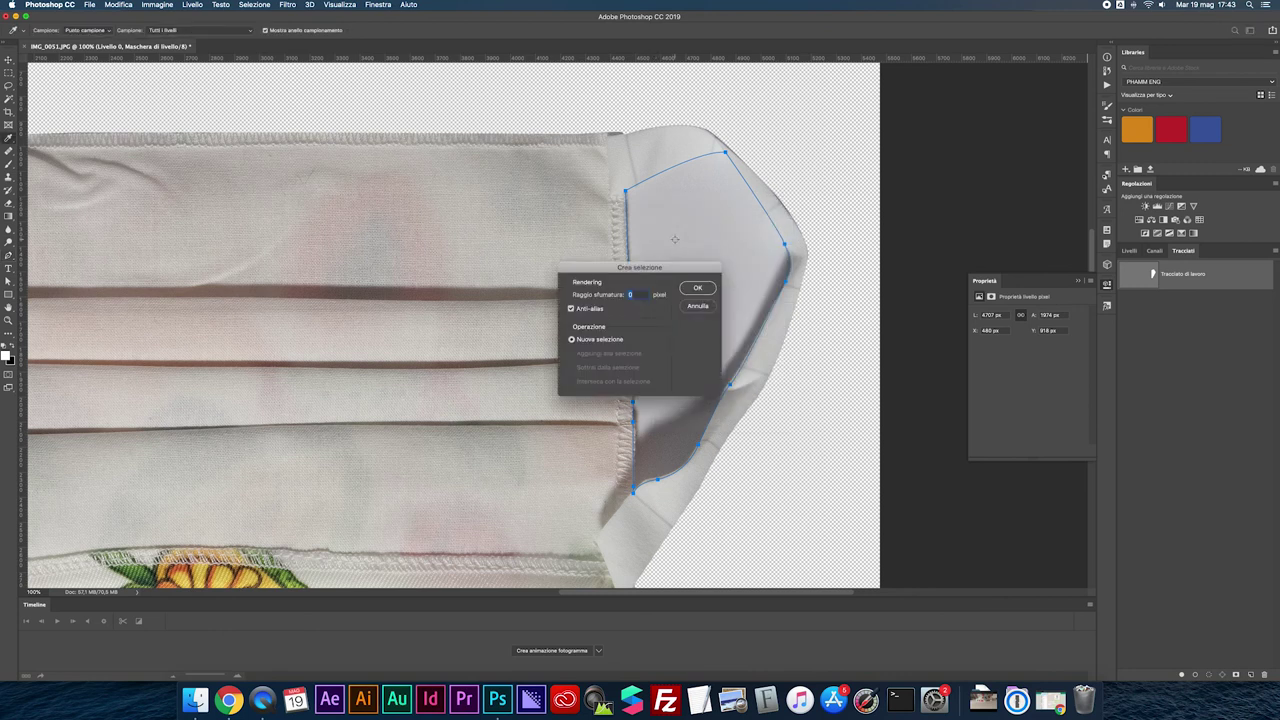
pyautogui.click(697, 289)
pyautogui.press('super+0')
pyautogui.click(1128, 250)
pyautogui.rightClick(1220, 328)
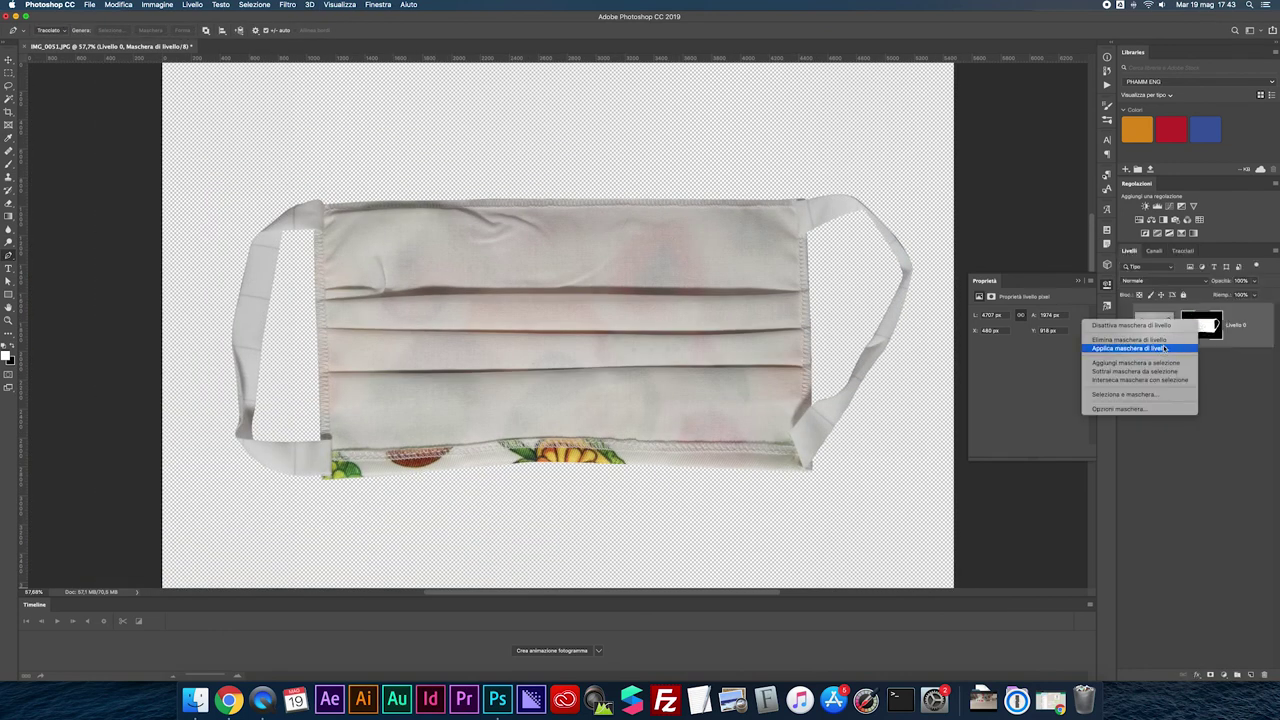
pyautogui.click(1140, 348)
pyautogui.press('v')
pyautogui.click(207, 31)
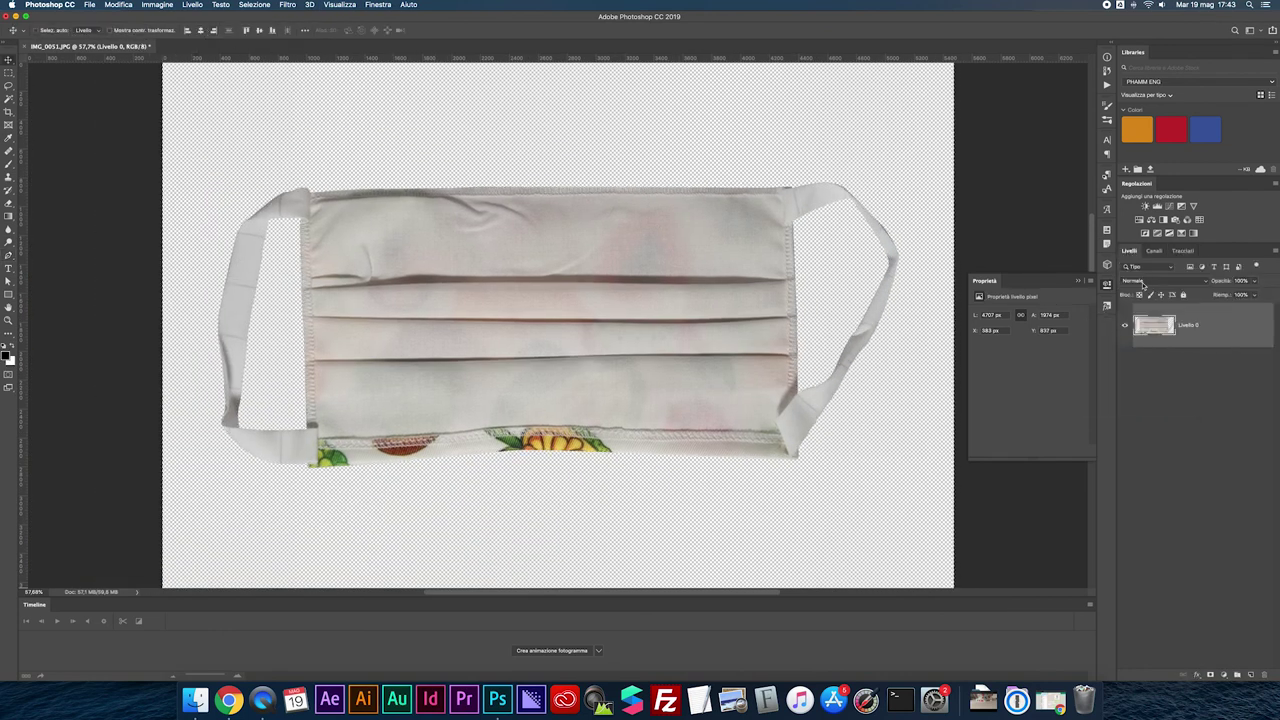
# Save the outline path, flatten the image onto white, and hide the path.
pyautogui.click(1182, 250)
pyautogui.click(1274, 250)
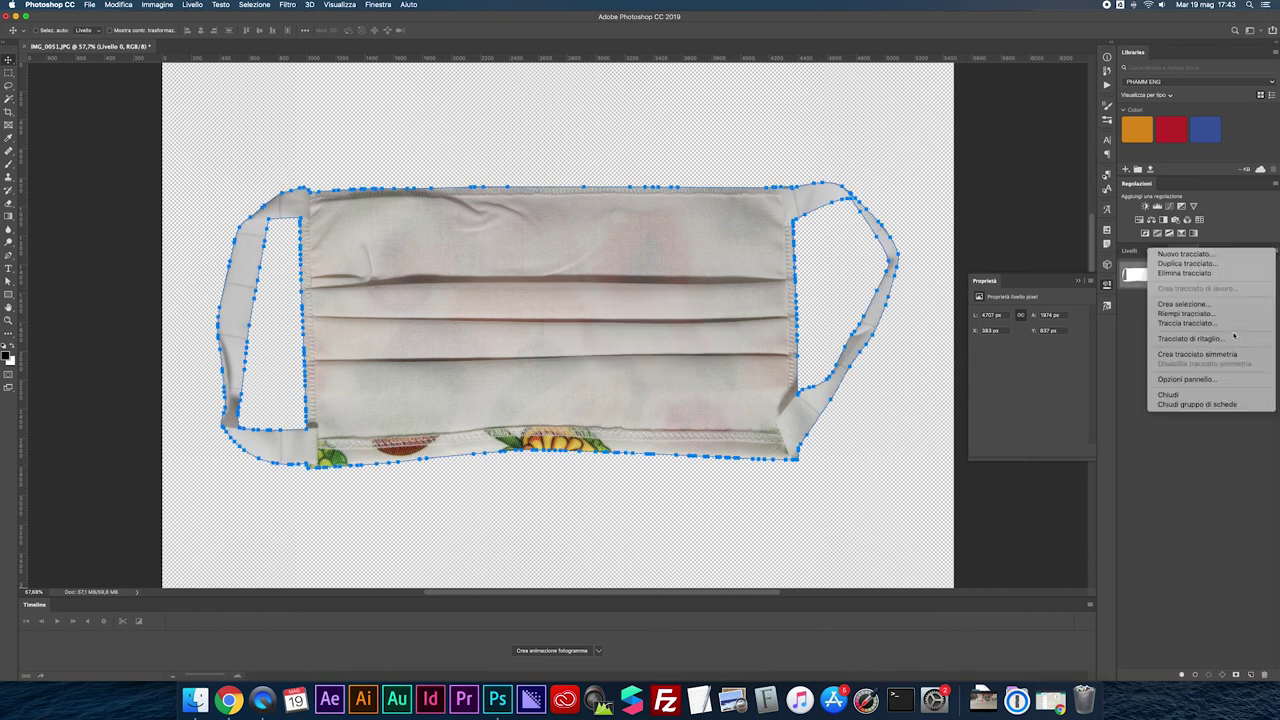
pyautogui.click(1128, 250)
pyautogui.click(1274, 250)
pyautogui.click(1170, 552)
pyautogui.click(1019, 228)
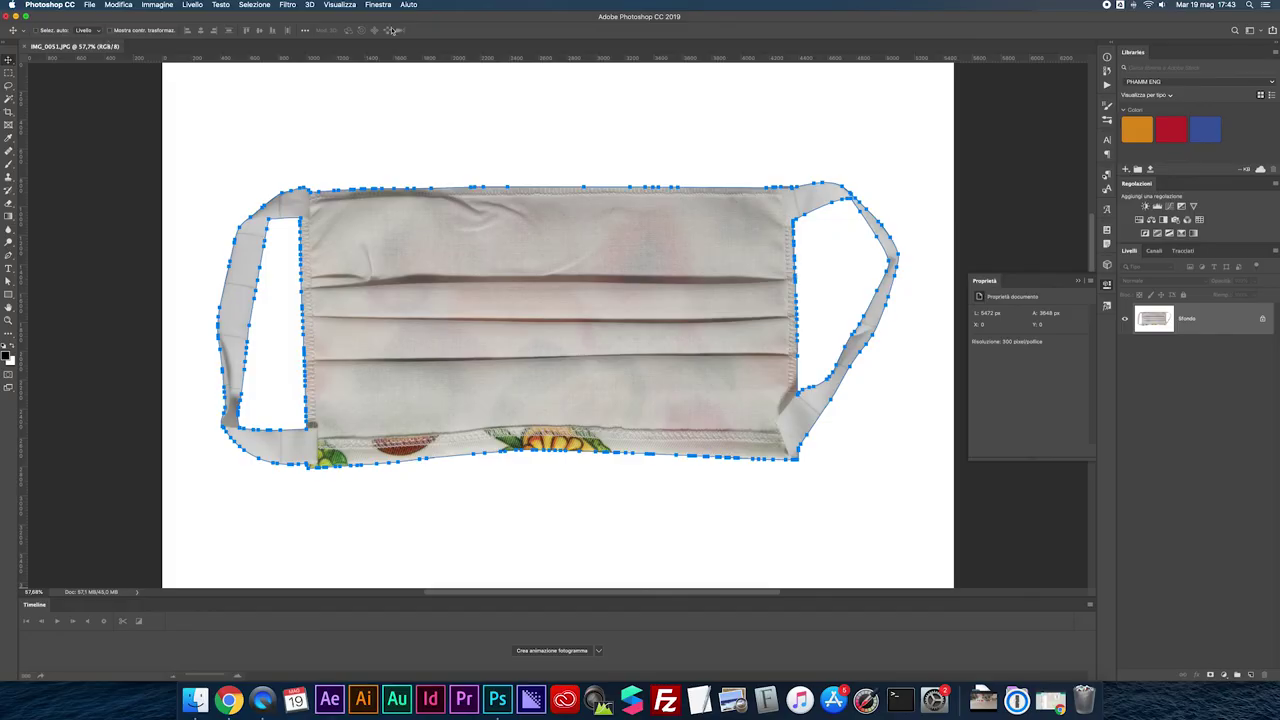